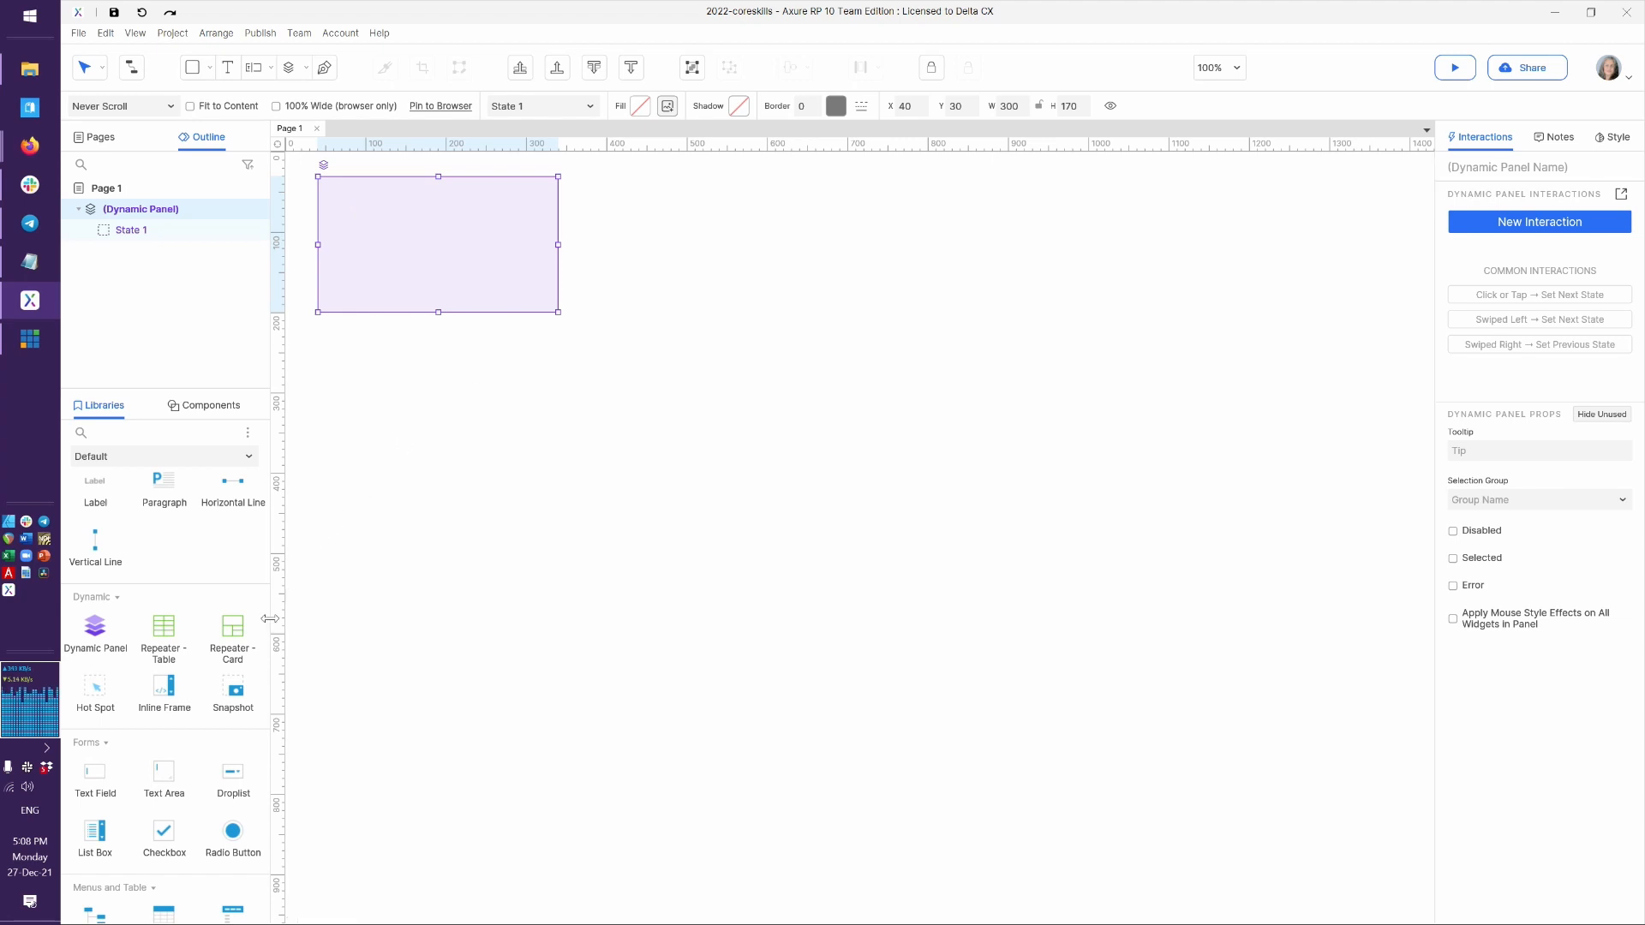
Add an Image widget at about x 530, y 140 and a Primary Button centred just below it at about x 610, y 330
{"action": "scroll", "coordinate": [176, 677], "scroll_direction": "up", "scroll_amount": 3}
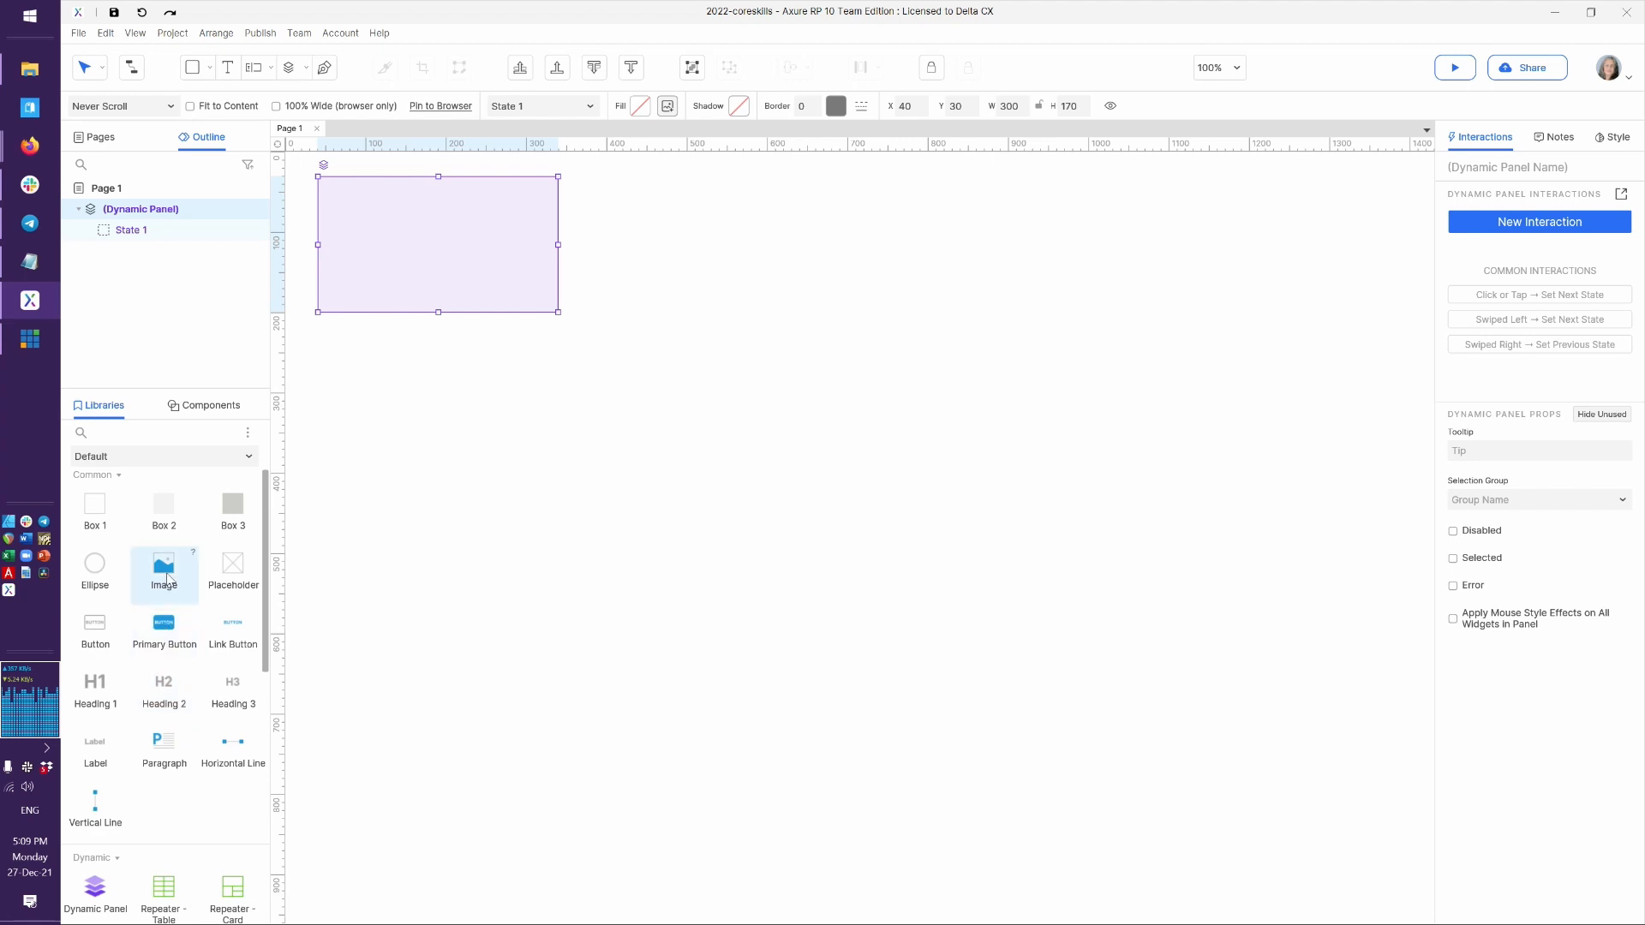
{"action": "left_click_drag", "start_coordinate": [167, 580], "coordinate": [955, 367]}
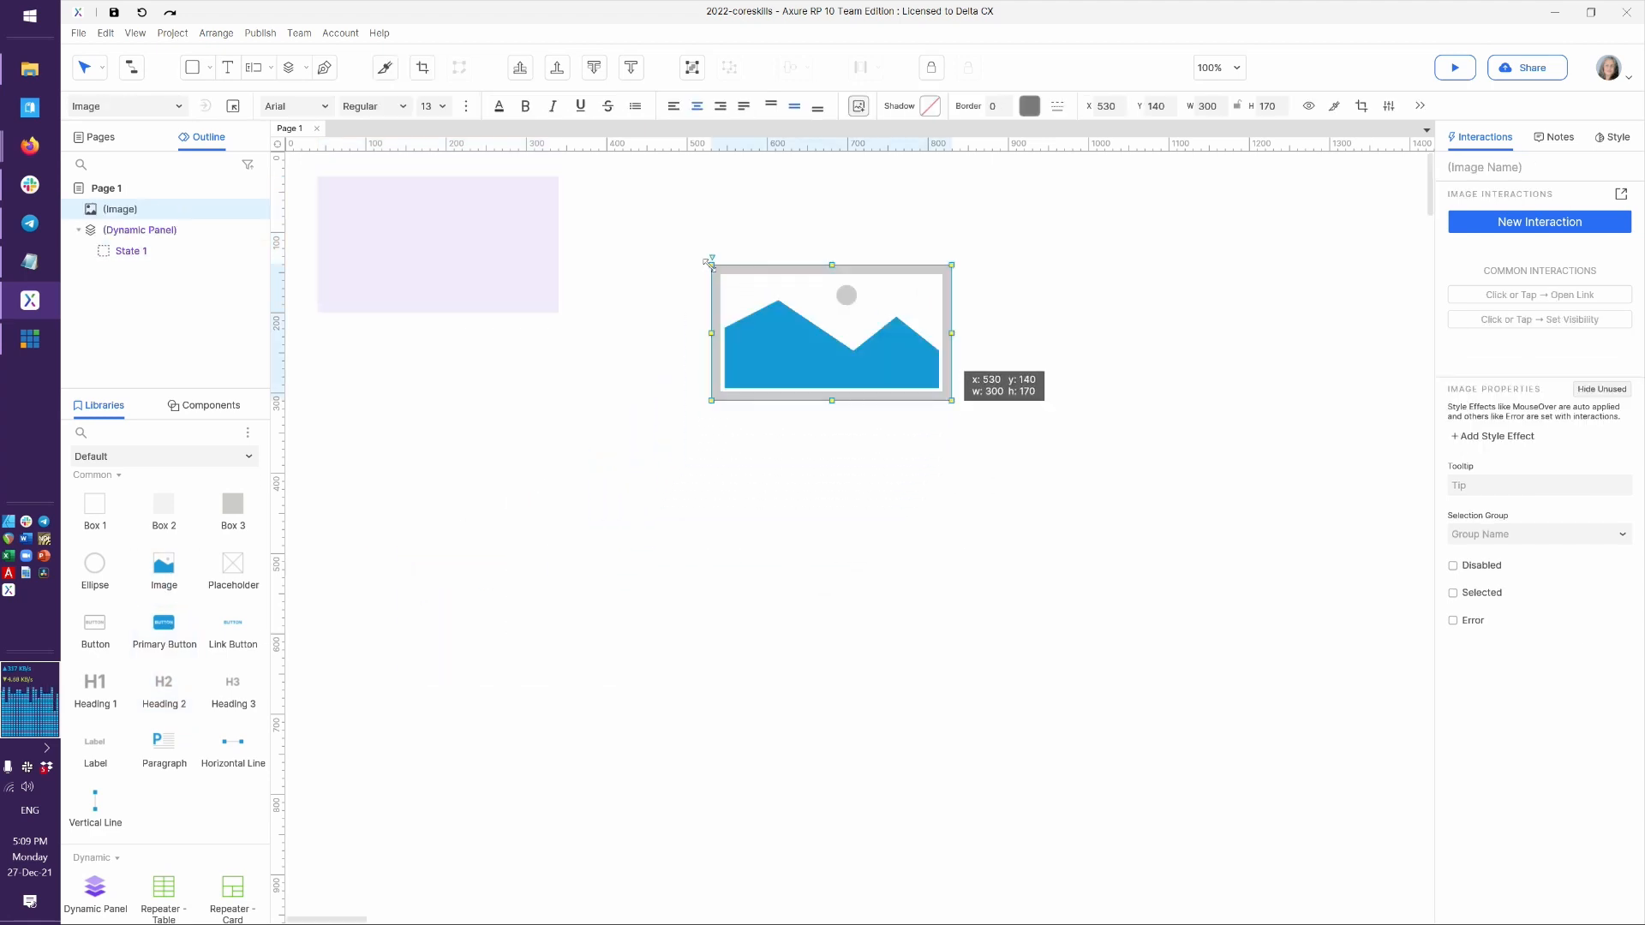
{"action": "left_click_drag", "start_coordinate": [164, 625], "coordinate": [794, 434]}
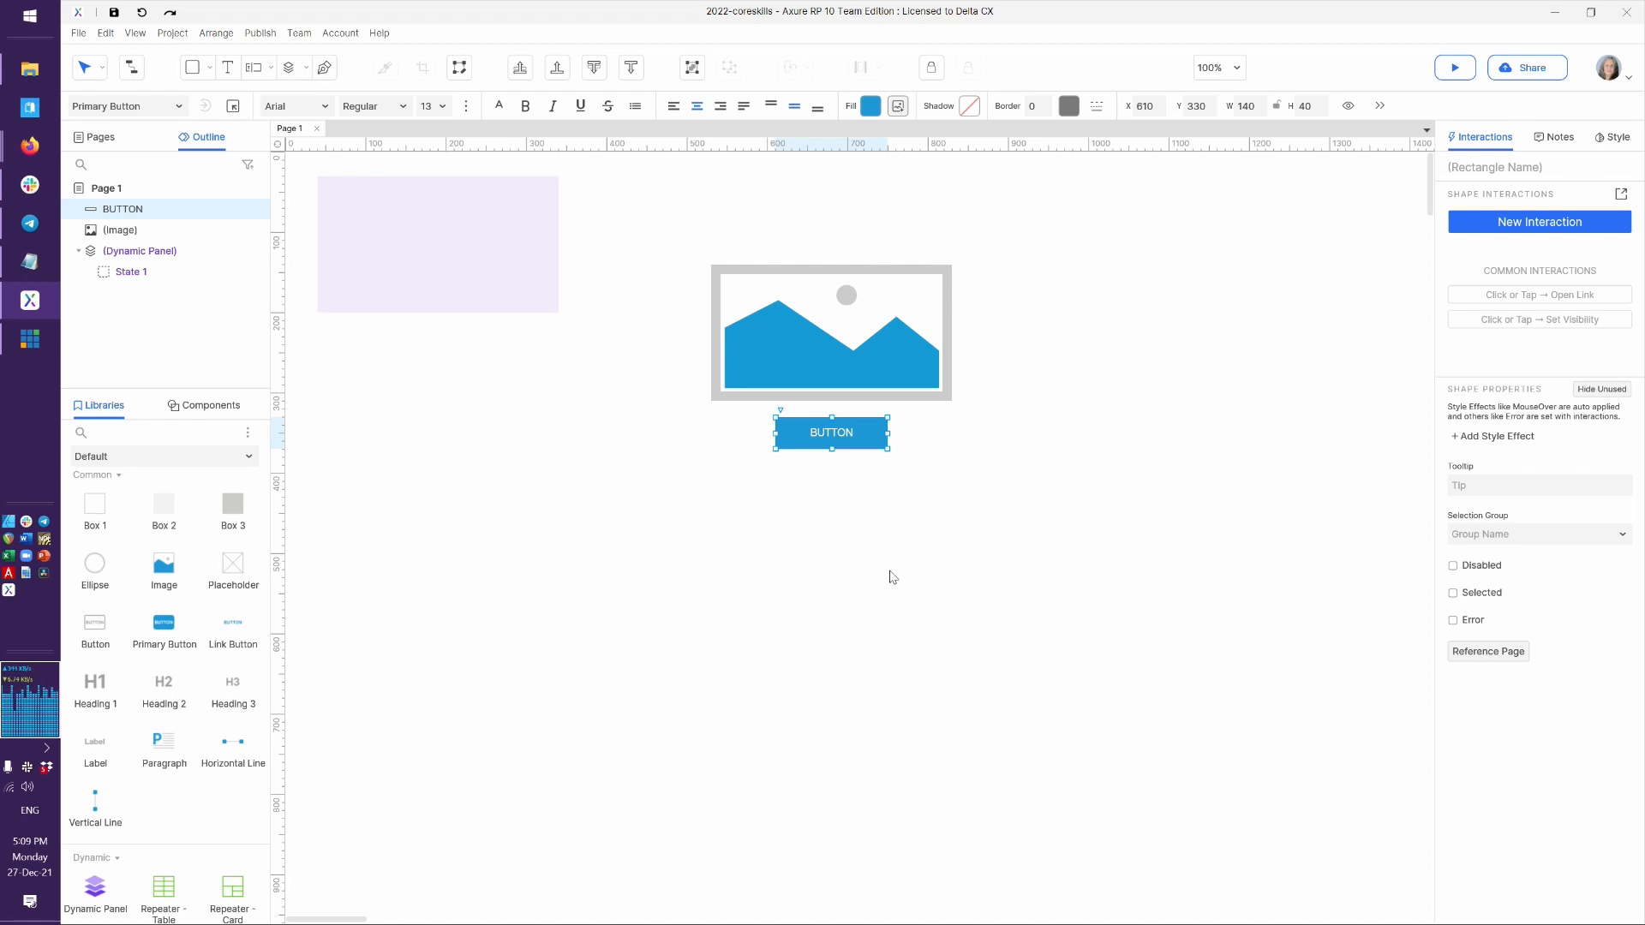
Convert the image and button together into a dynamic panel and move it to x 430, y 30, beside the empty panel
{"action": "left_click_drag", "start_coordinate": [1012, 472], "coordinate": [690, 240]}
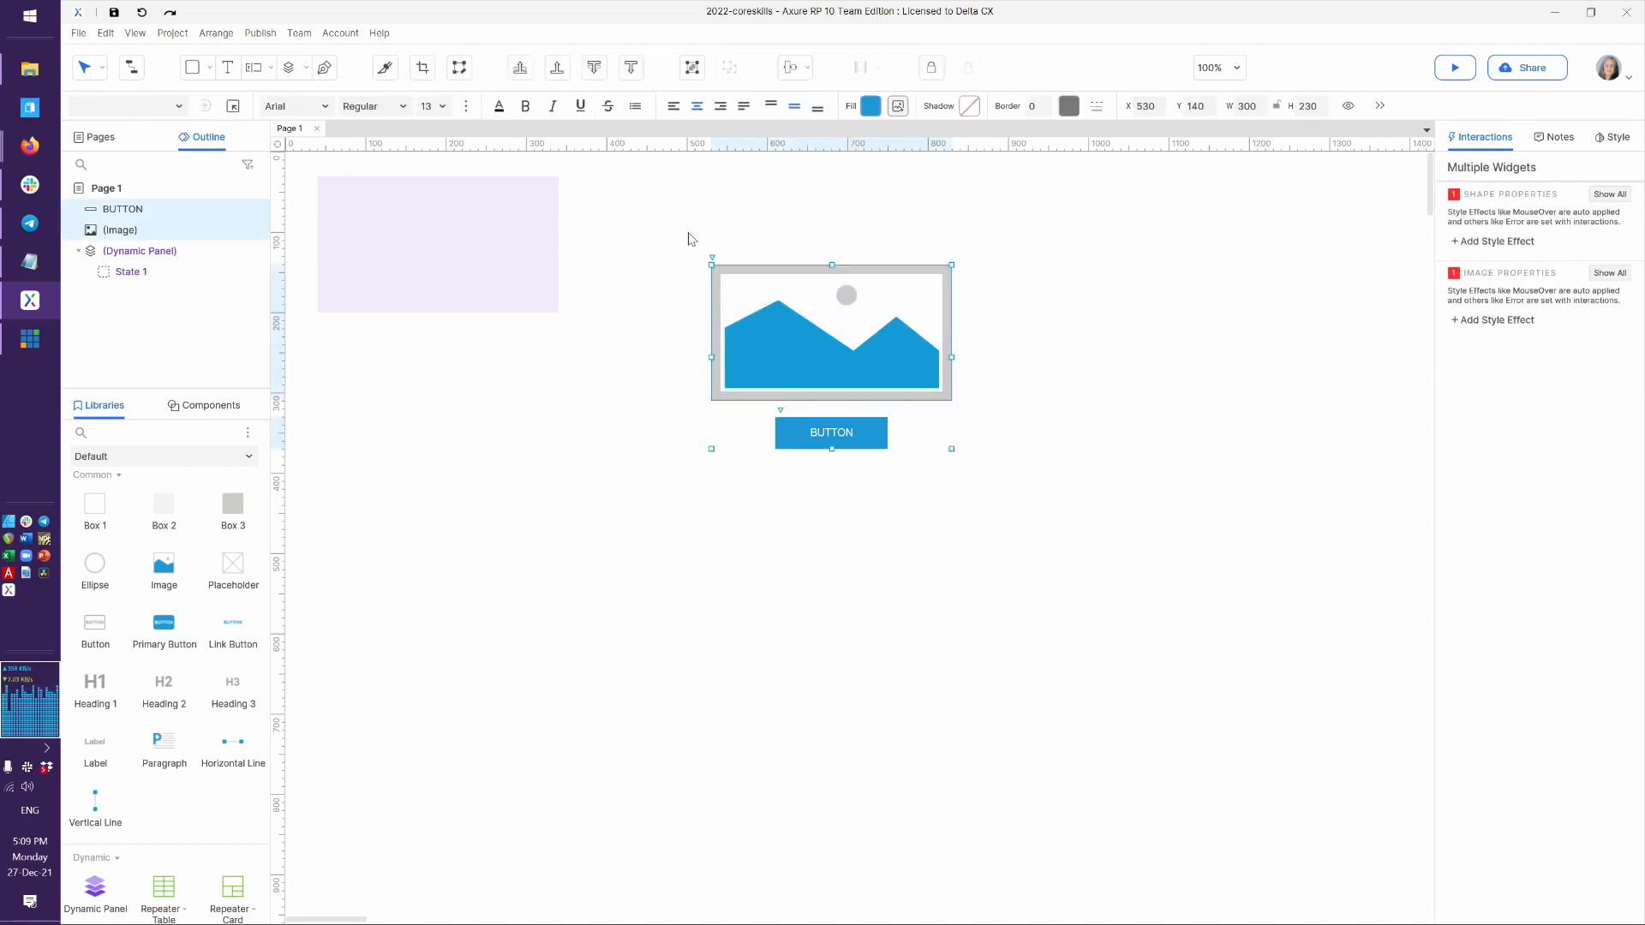
{"action": "right_click", "coordinate": [807, 341]}
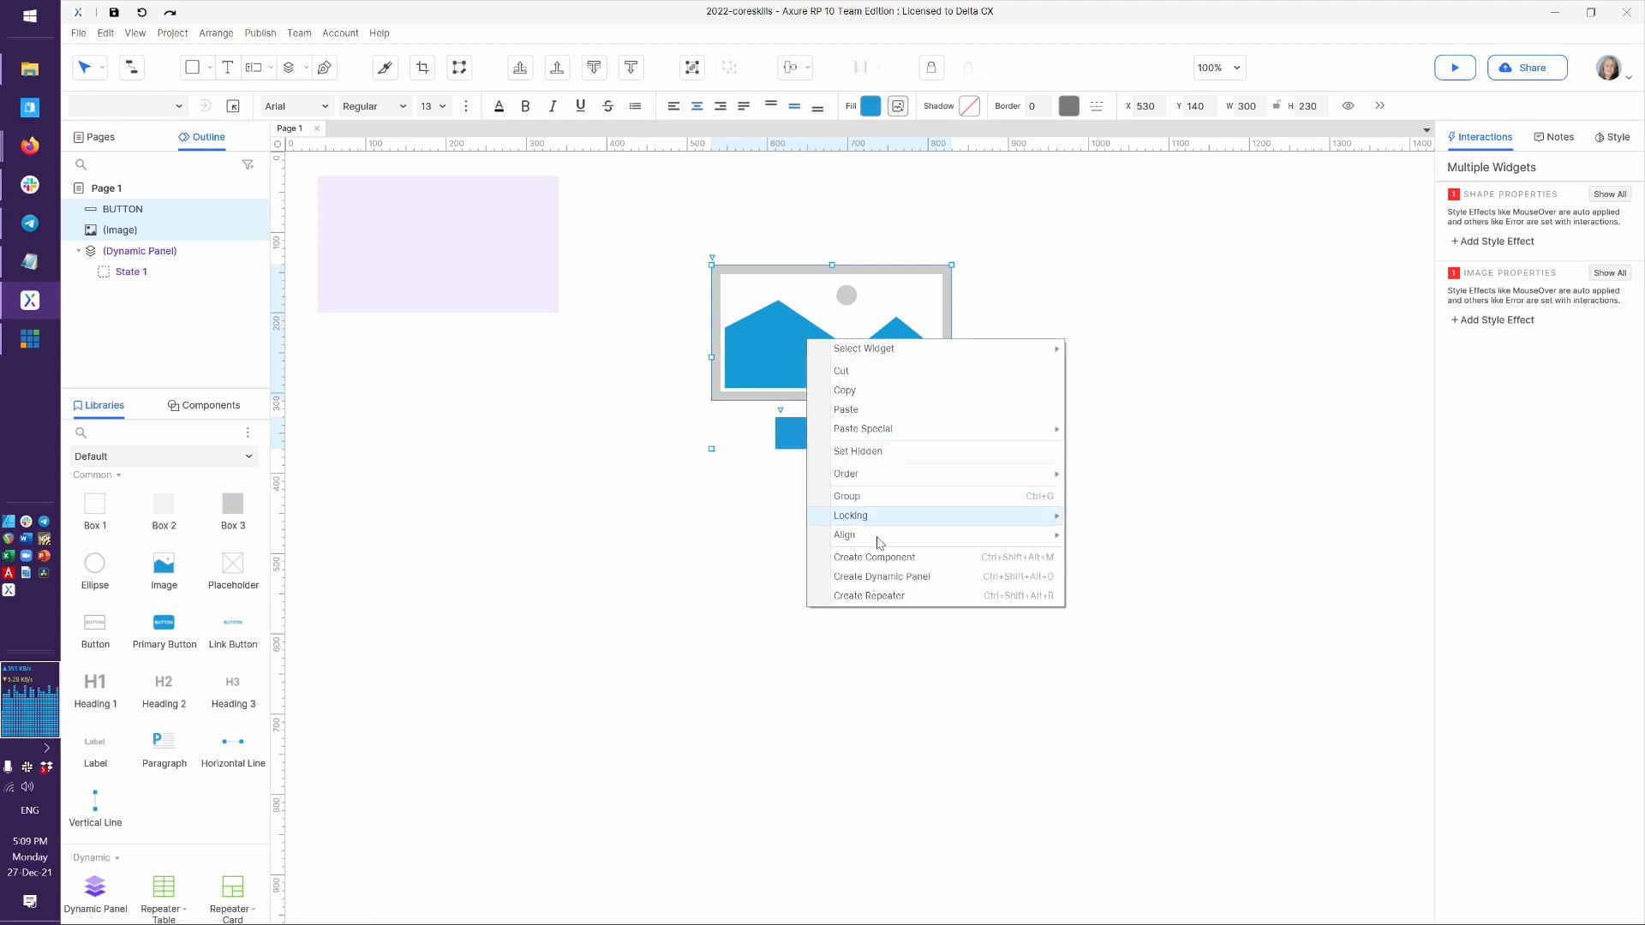
{"action": "left_click", "coordinate": [883, 579]}
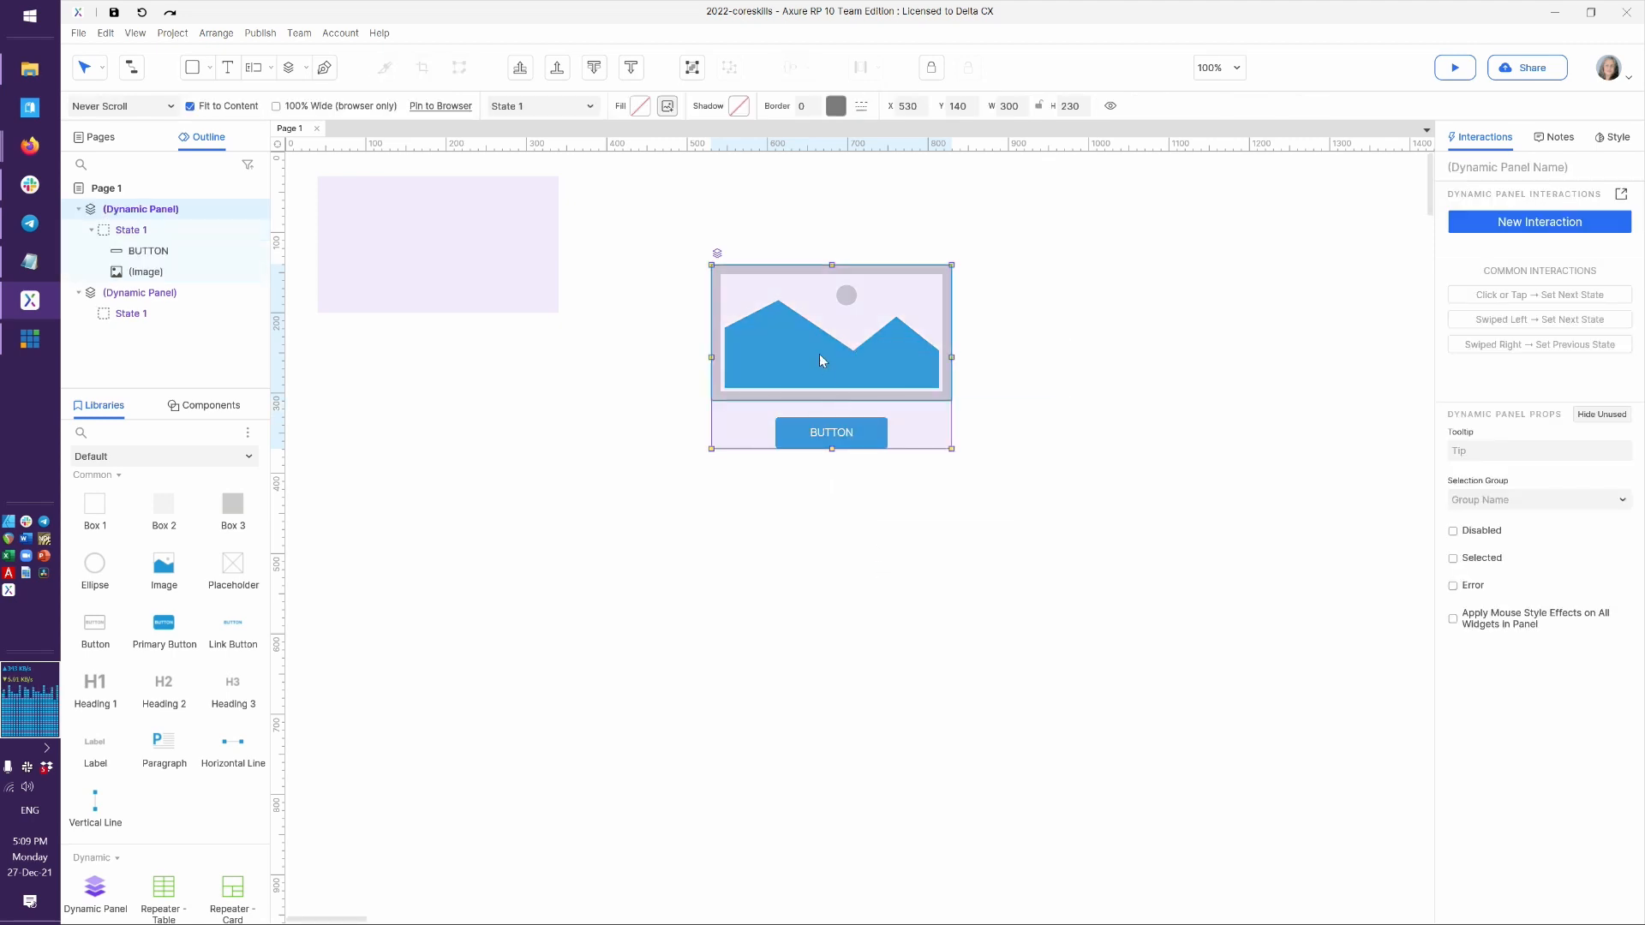
{"action": "left_click_drag", "start_coordinate": [816, 351], "coordinate": [737, 266]}
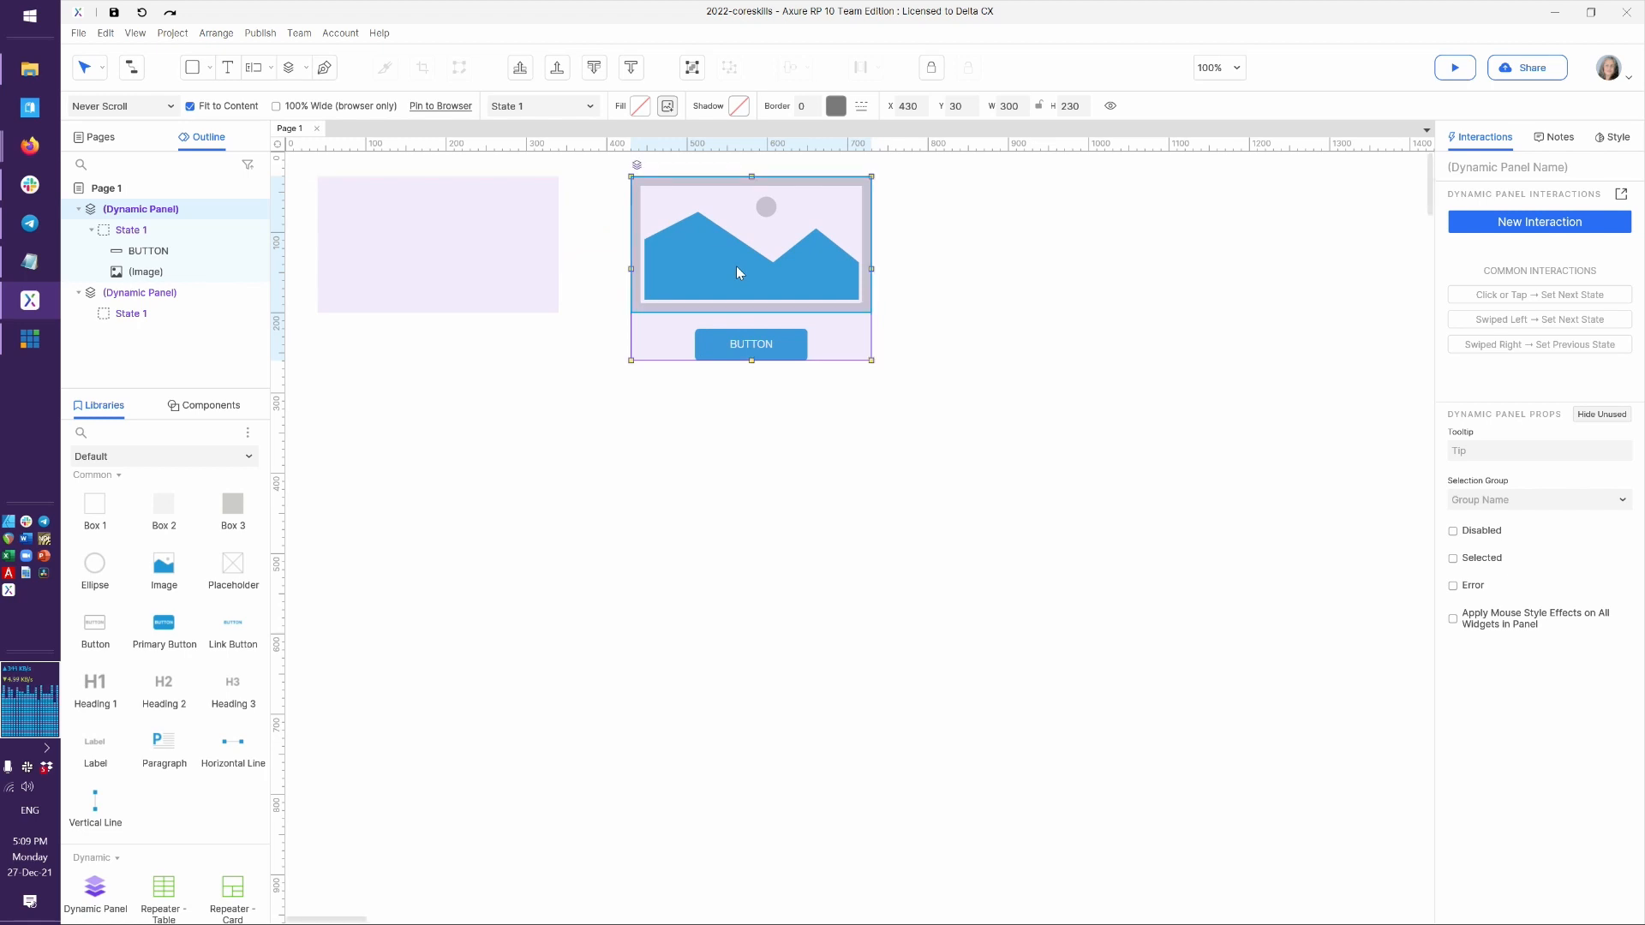
{"action": "left_click", "coordinate": [542, 283]}
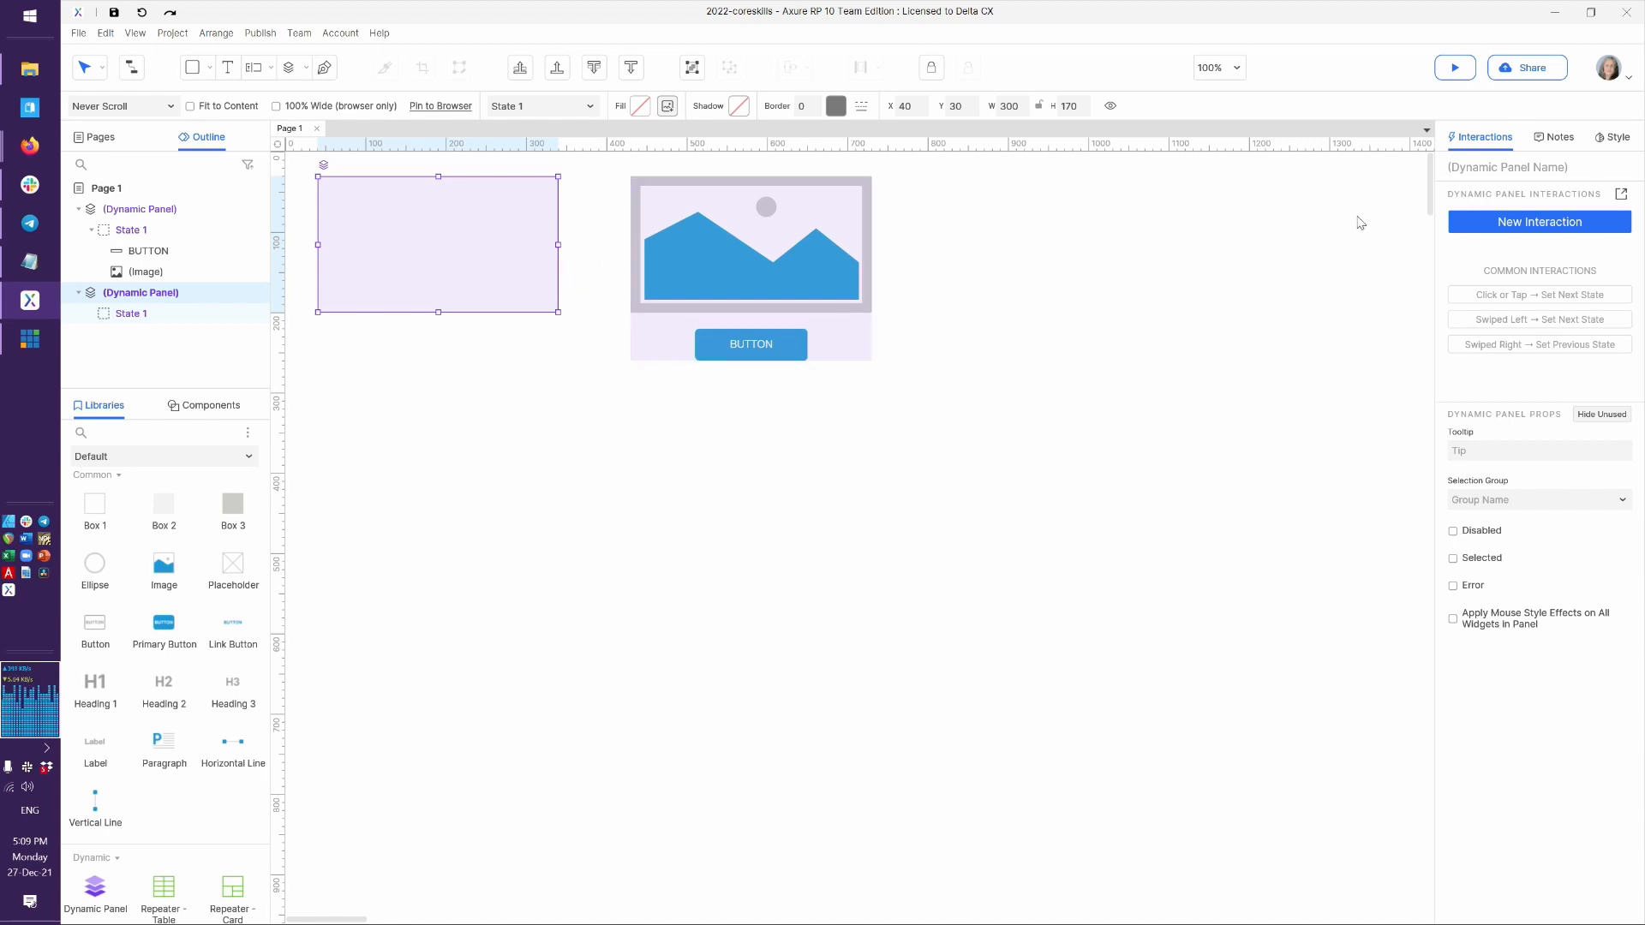
{"action": "mouse_move", "coordinate": [122, 213]}
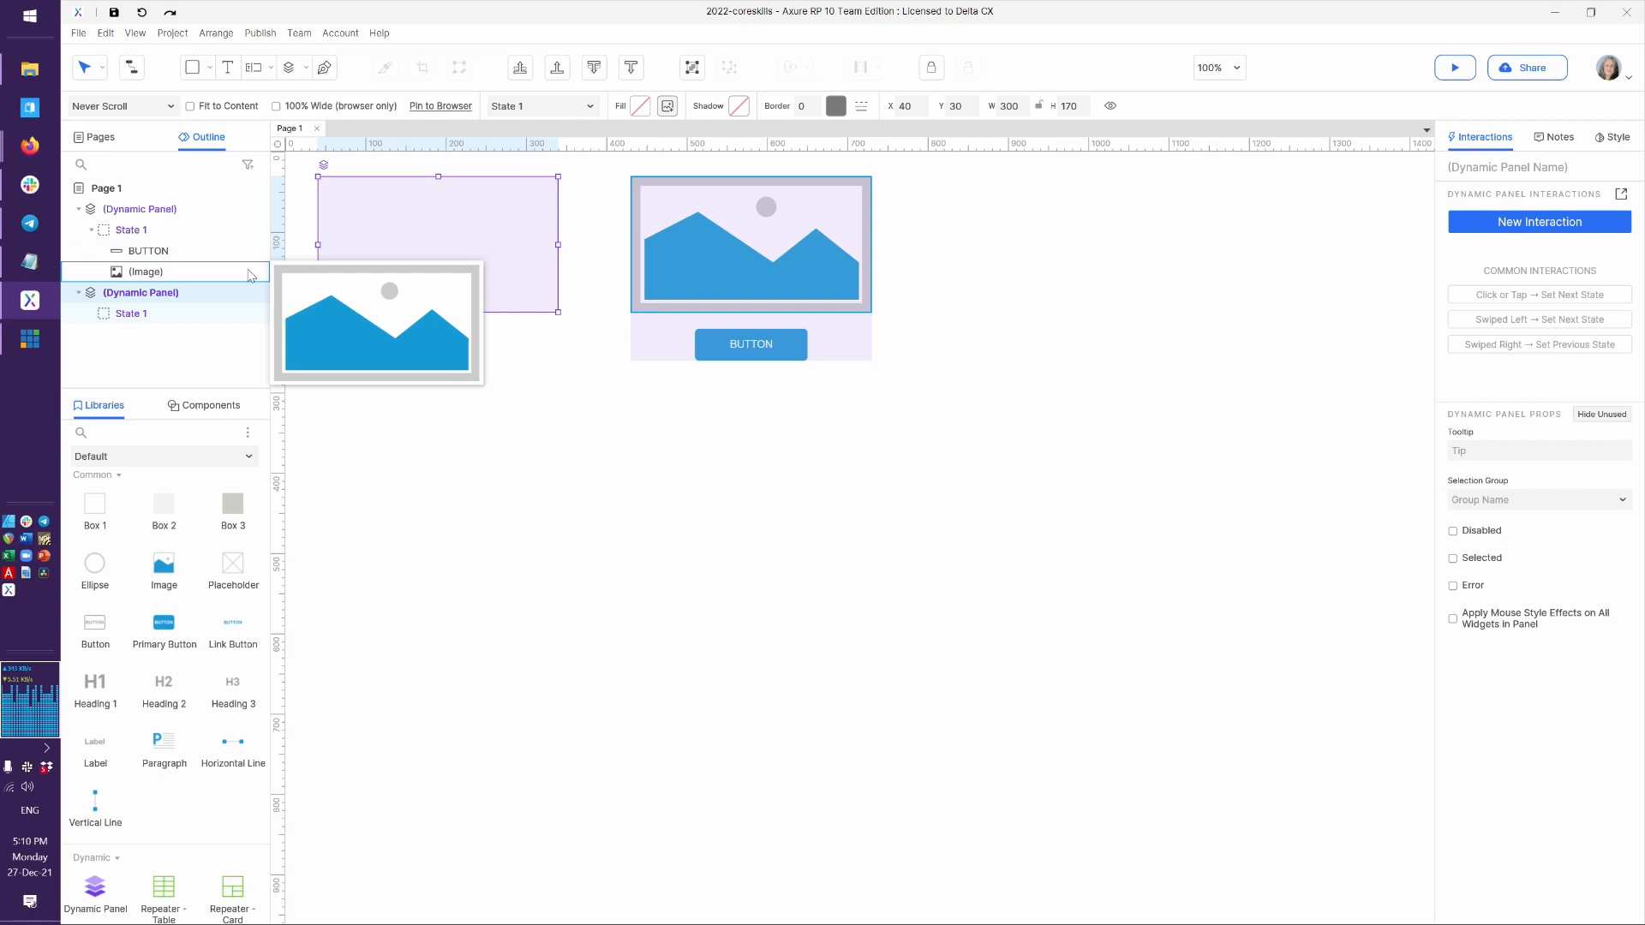
{"action": "left_click", "coordinate": [770, 257]}
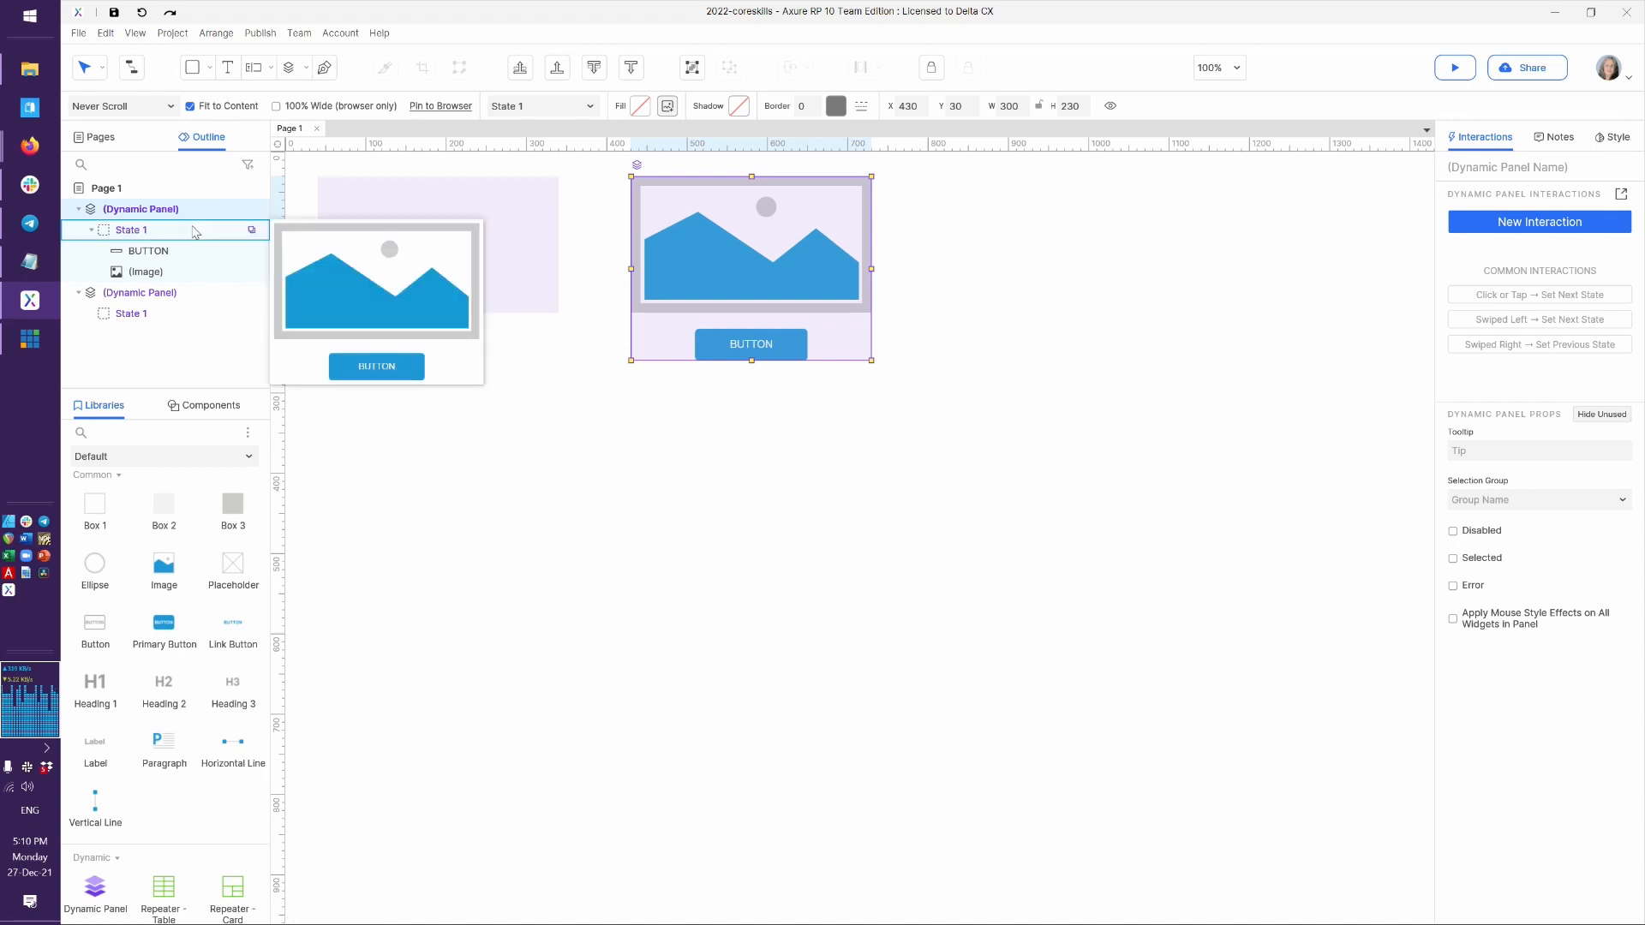
{"action": "mouse_move", "coordinate": [140, 316]}
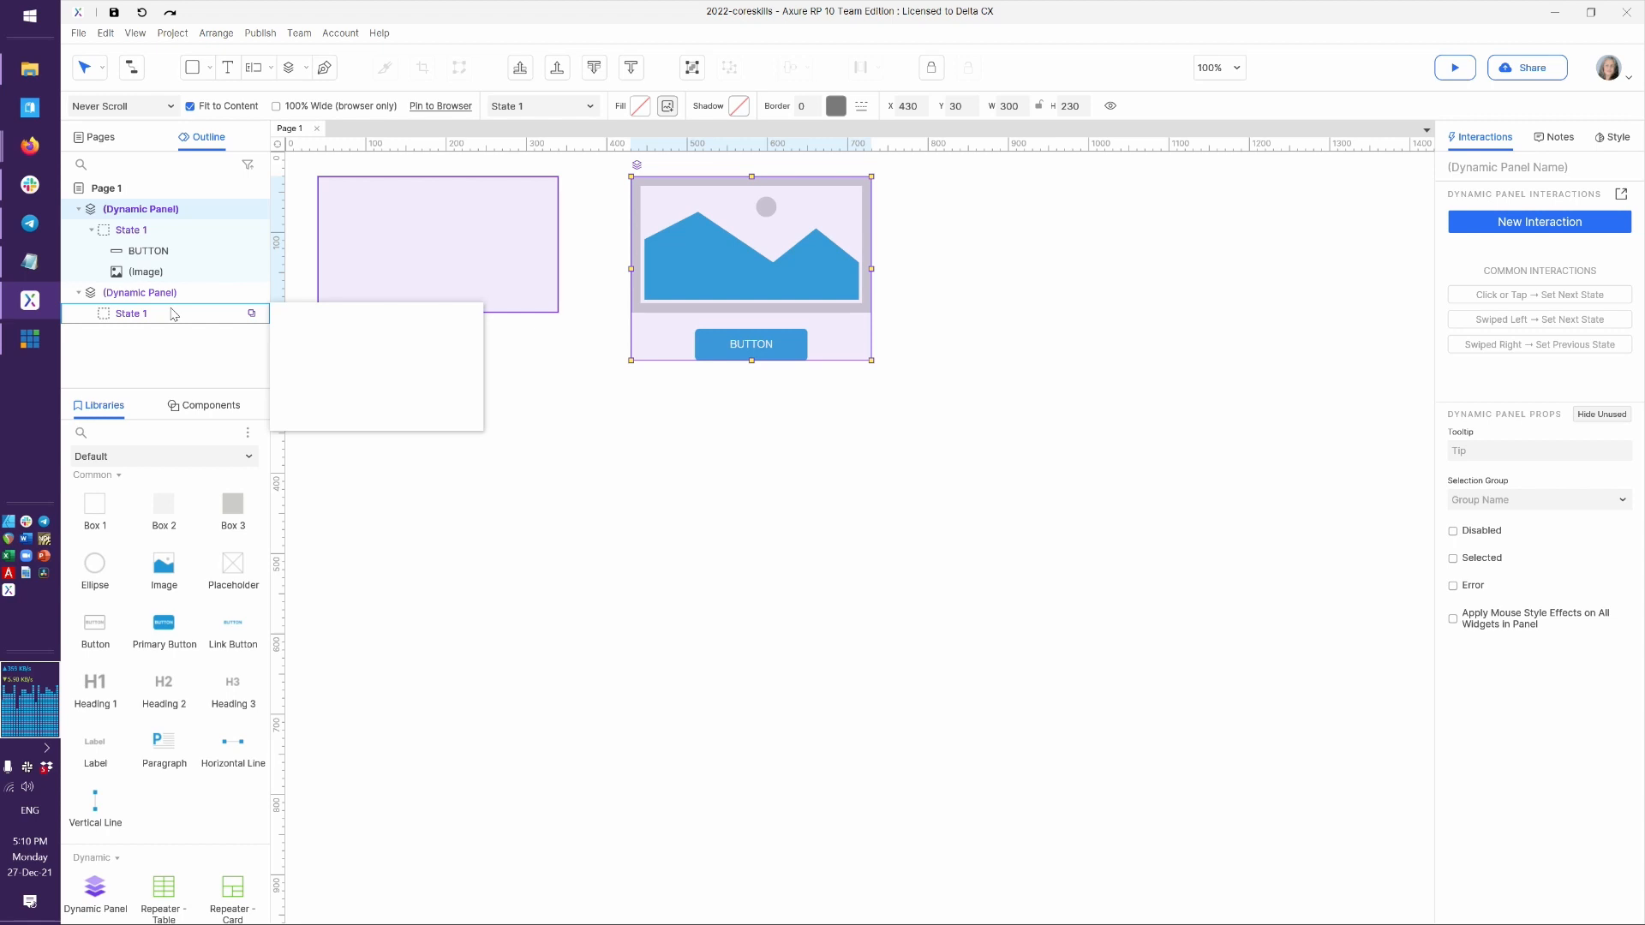
Rename State 1 of the empty dynamic panel to "closed"
{"action": "left_click", "coordinate": [463, 271]}
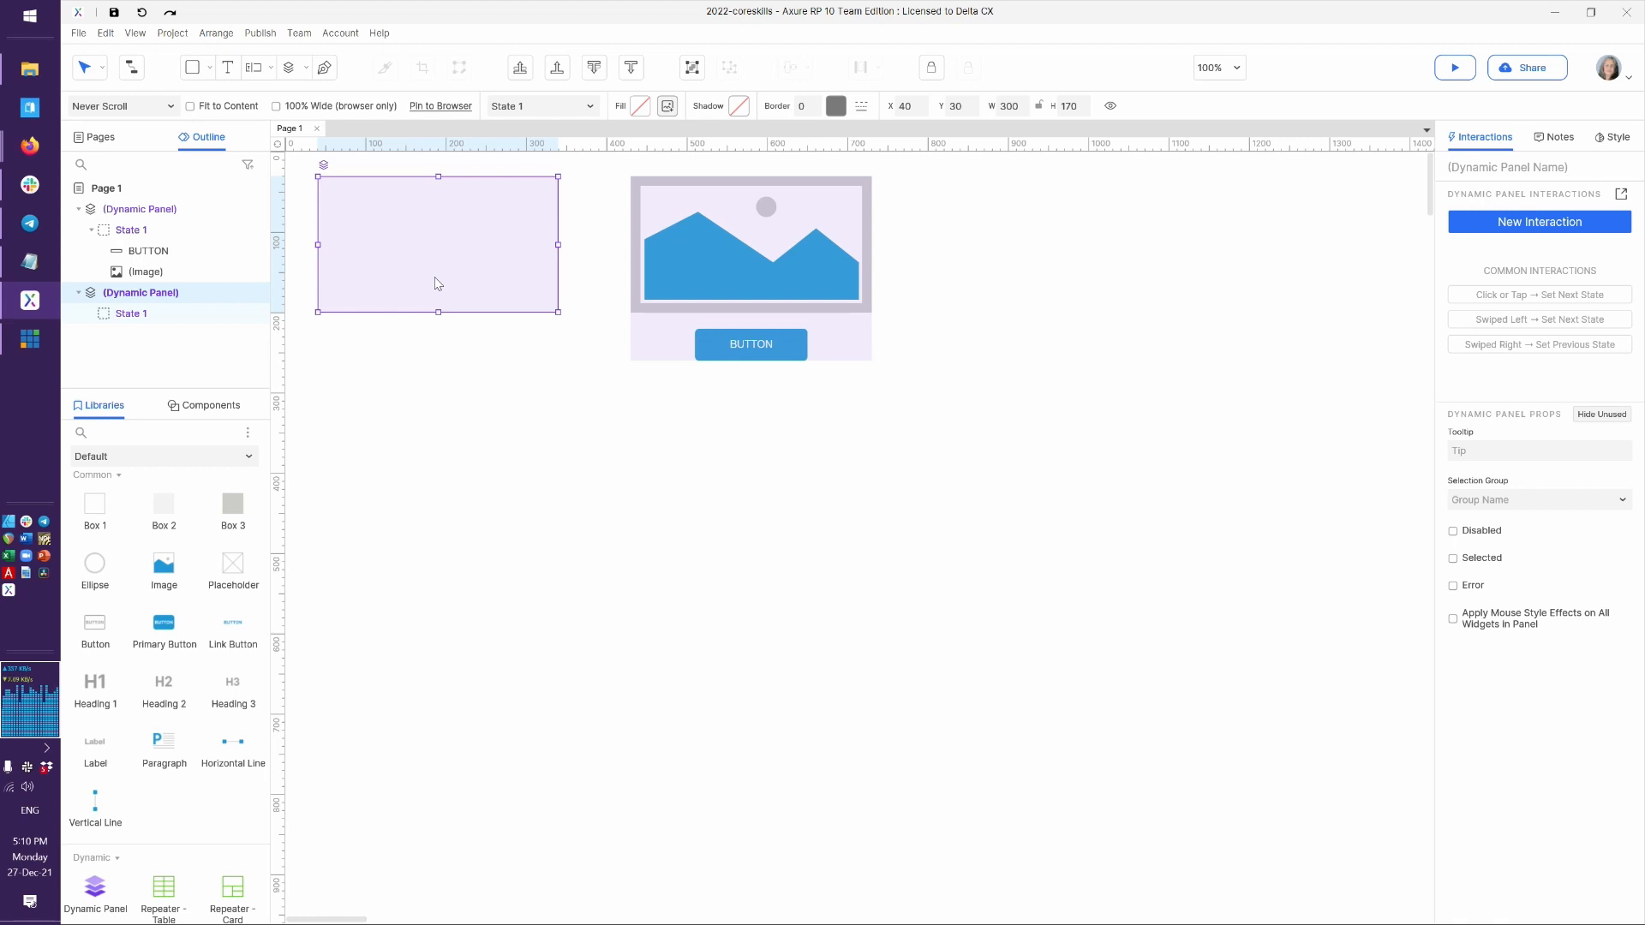
{"action": "double_click", "coordinate": [139, 315]}
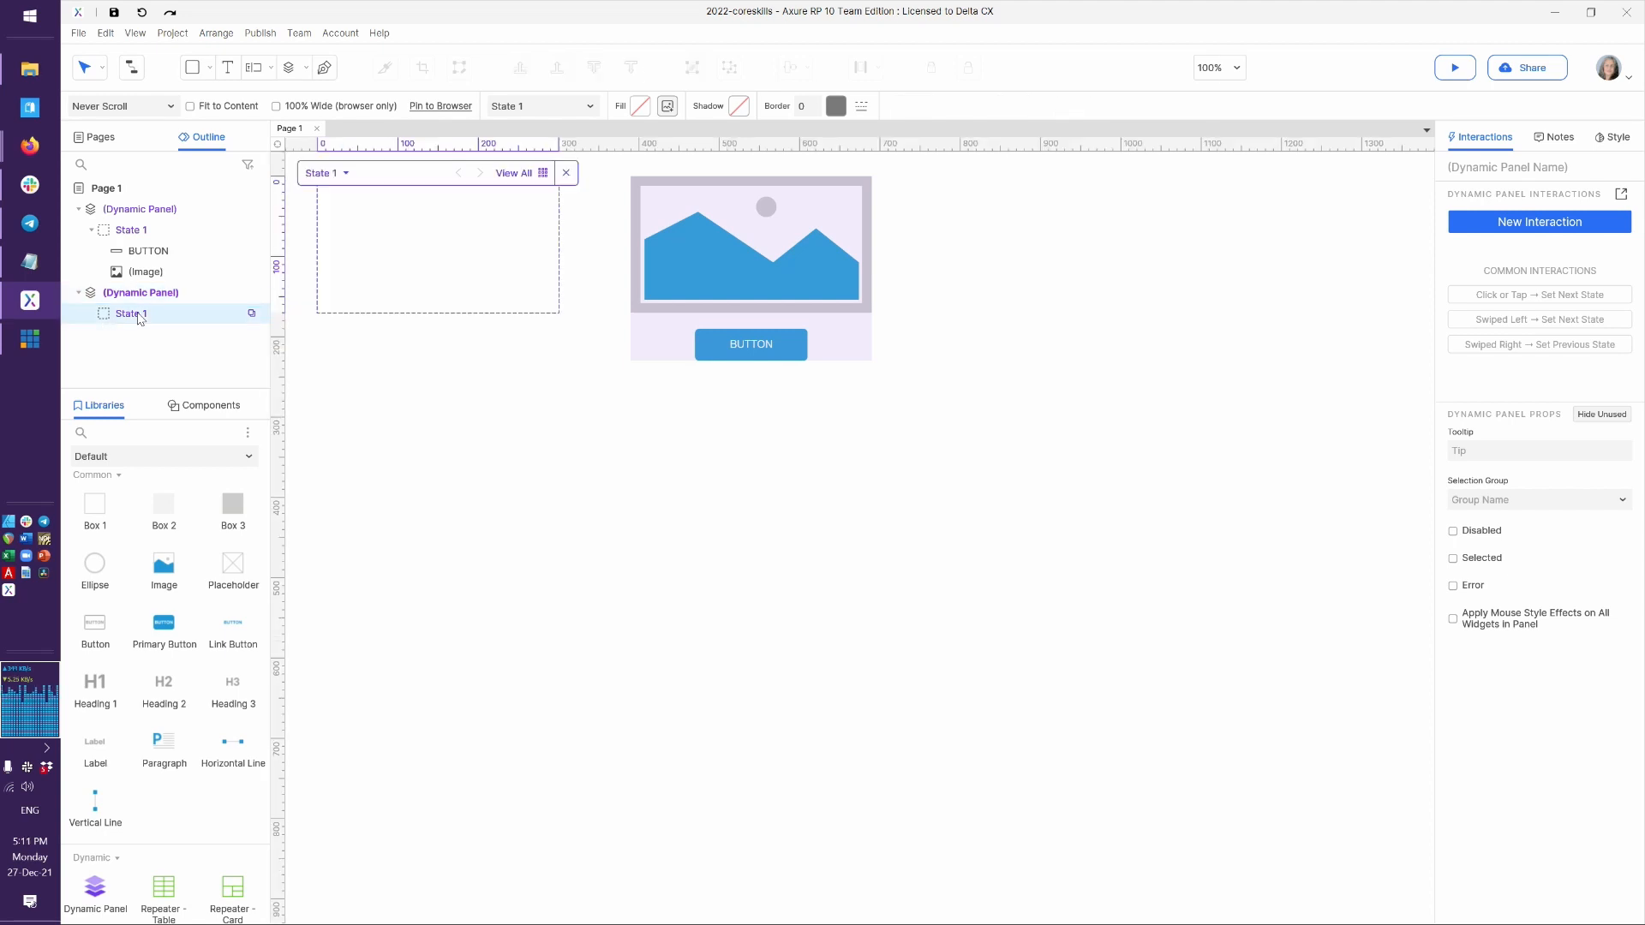
{"action": "left_click", "coordinate": [139, 314]}
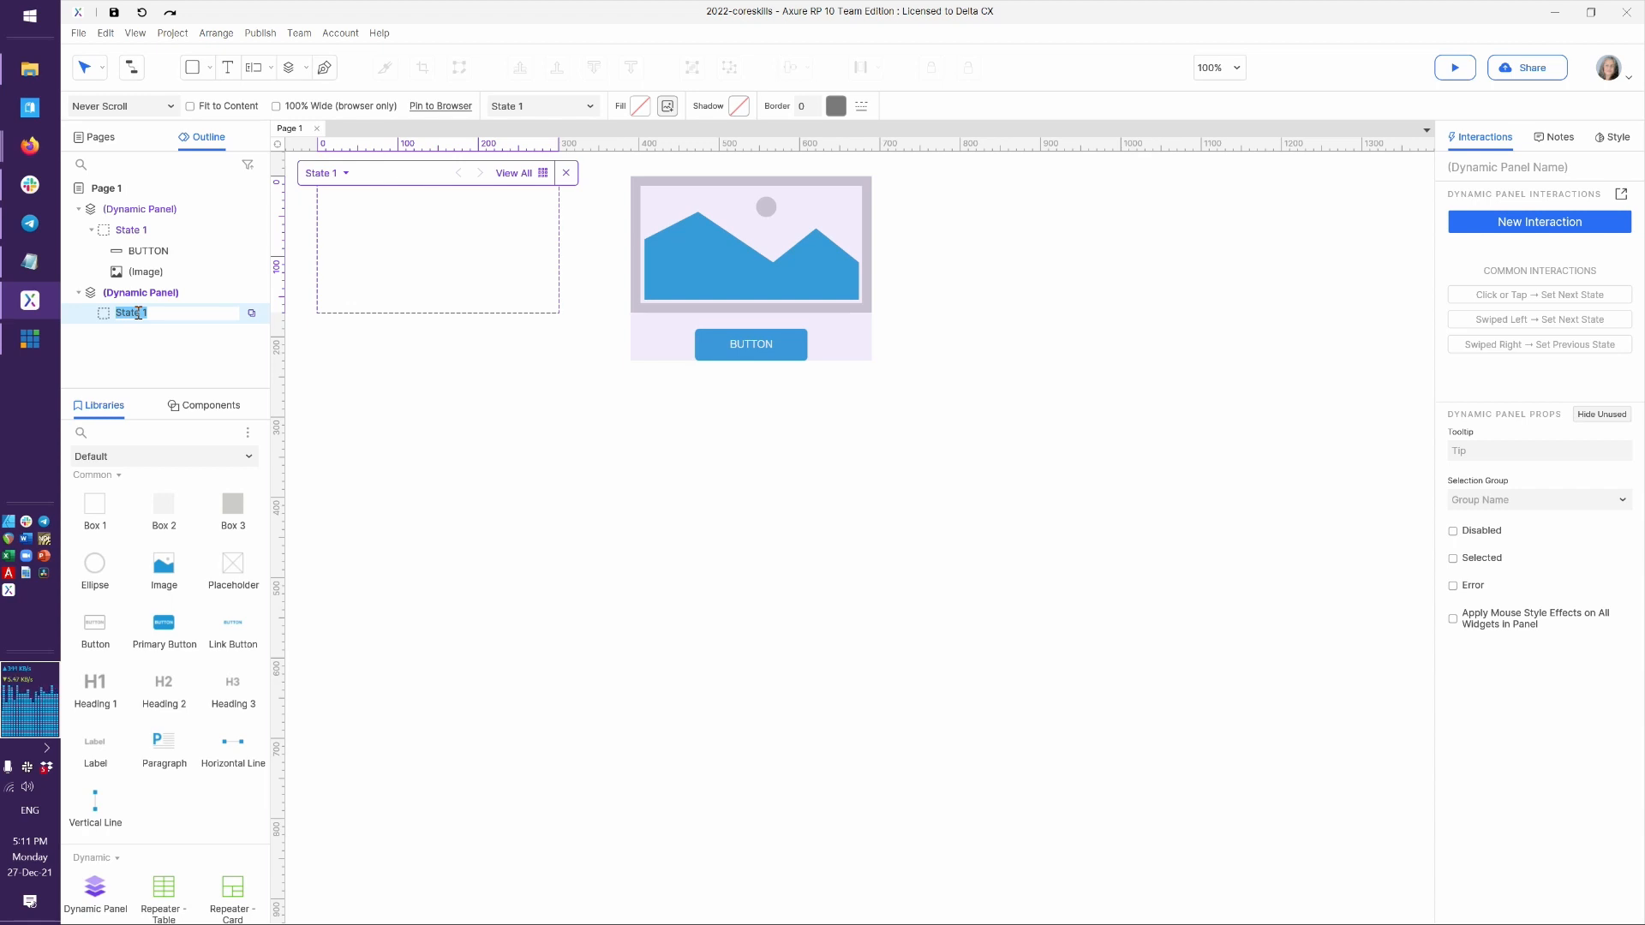
{"action": "type", "text": "closed"}
{"action": "key", "text": "Return"}
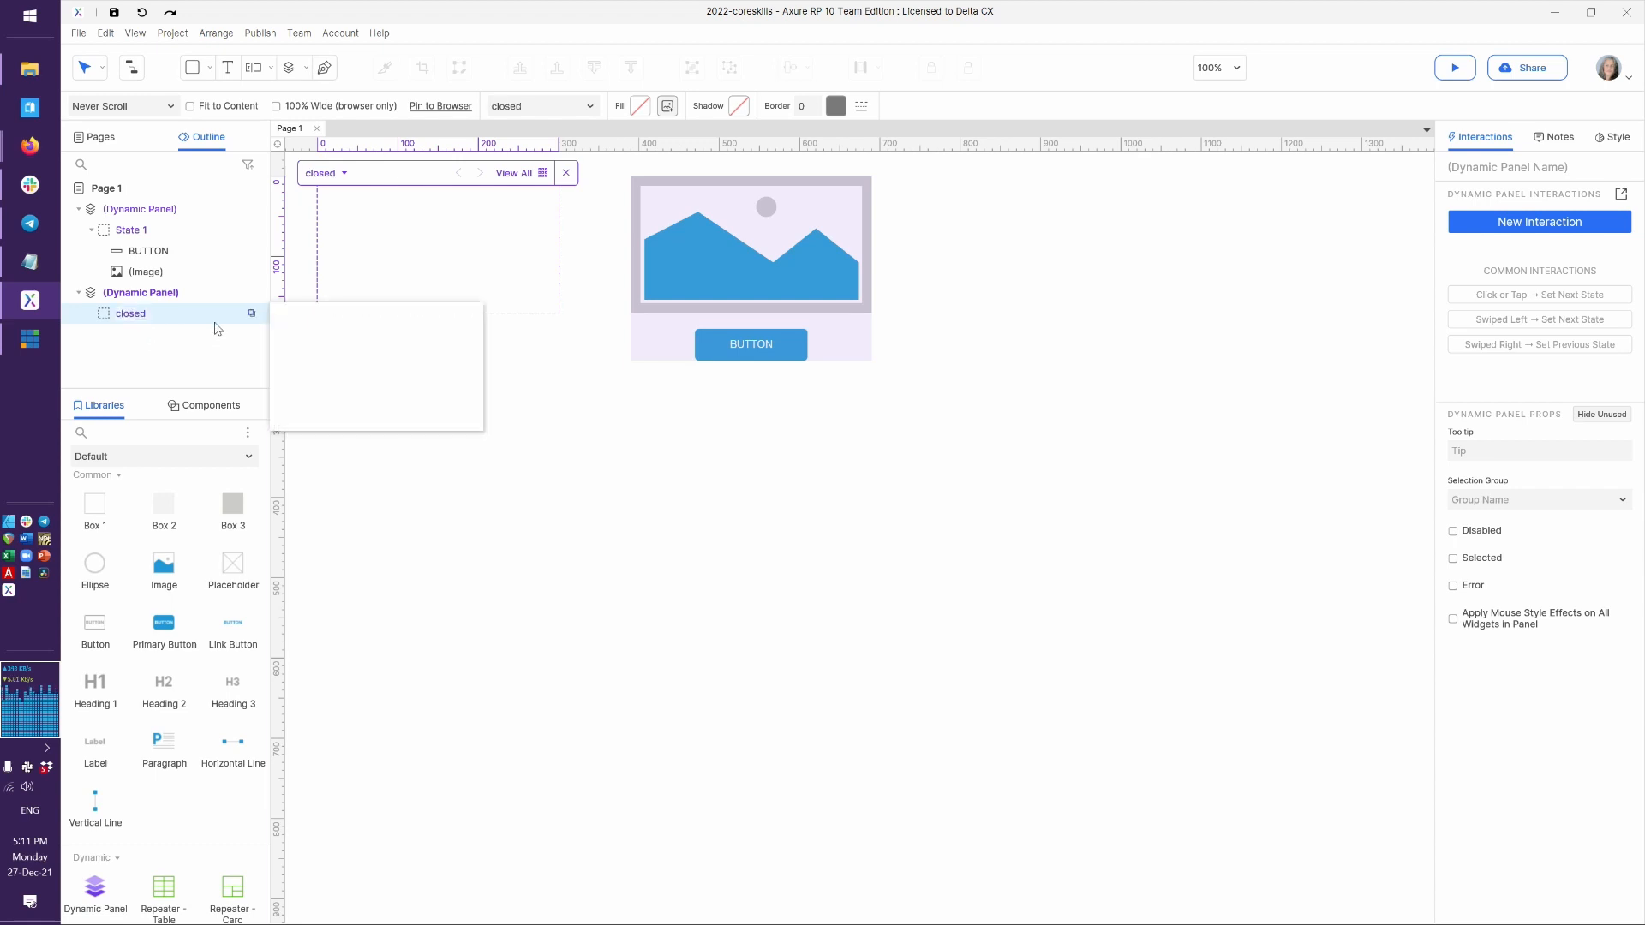
Add a second state named "open" to the empty dynamic panel and leave state editing
{"action": "right_click", "coordinate": [169, 325]}
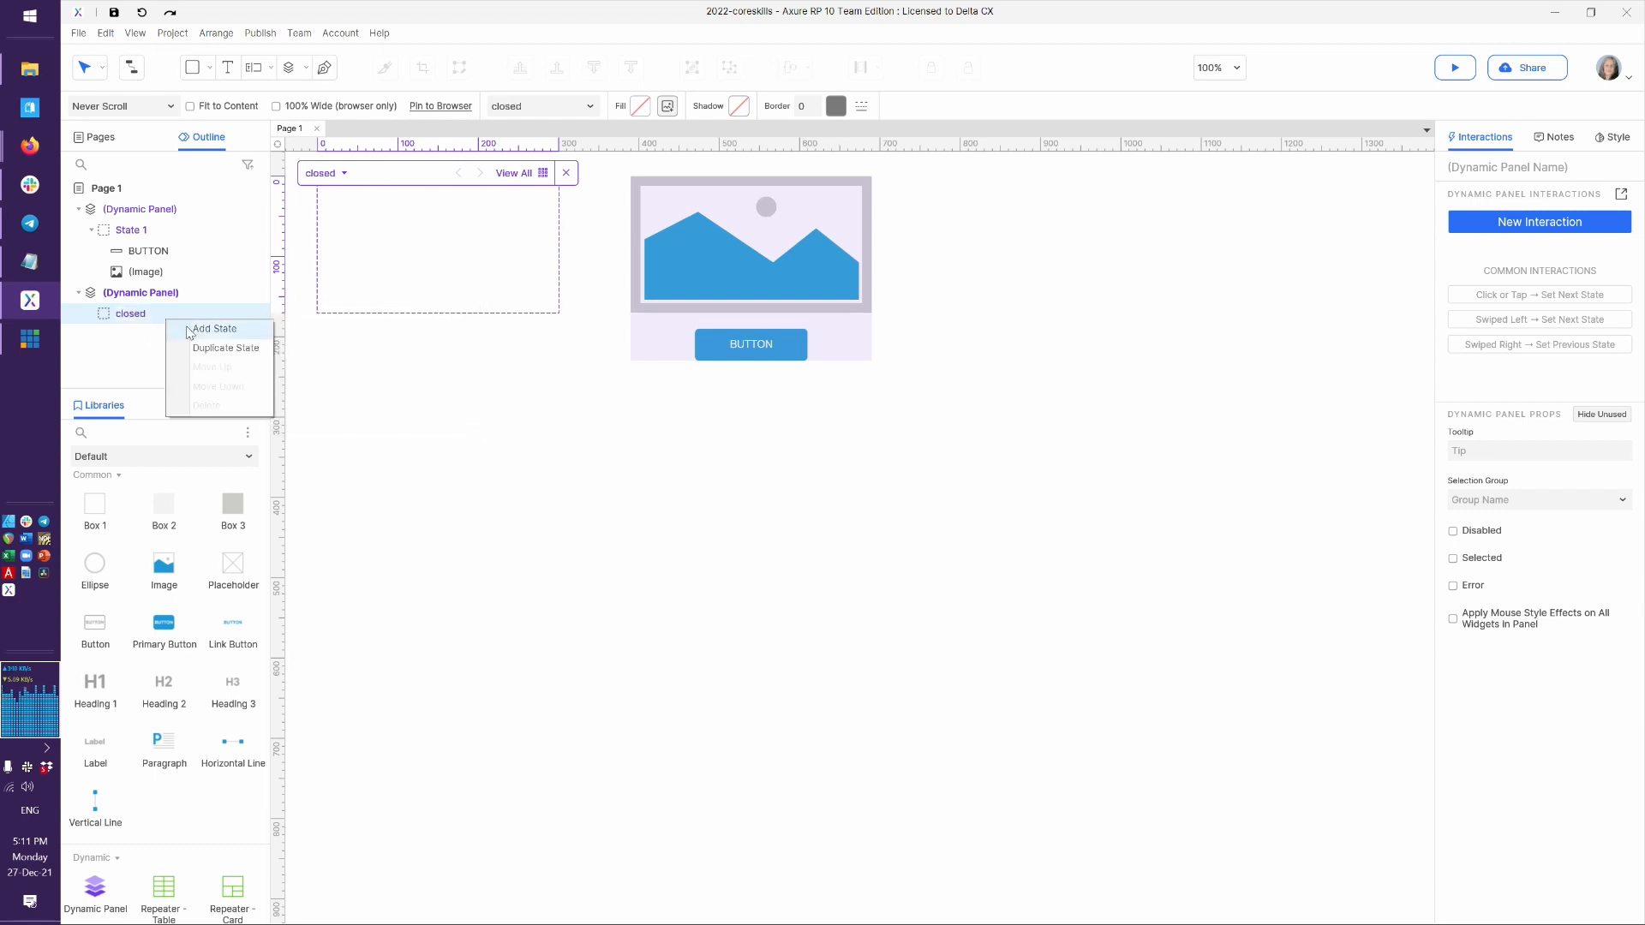
{"action": "left_click", "coordinate": [202, 329]}
{"action": "type", "text": "open"}
{"action": "key", "text": "Return"}
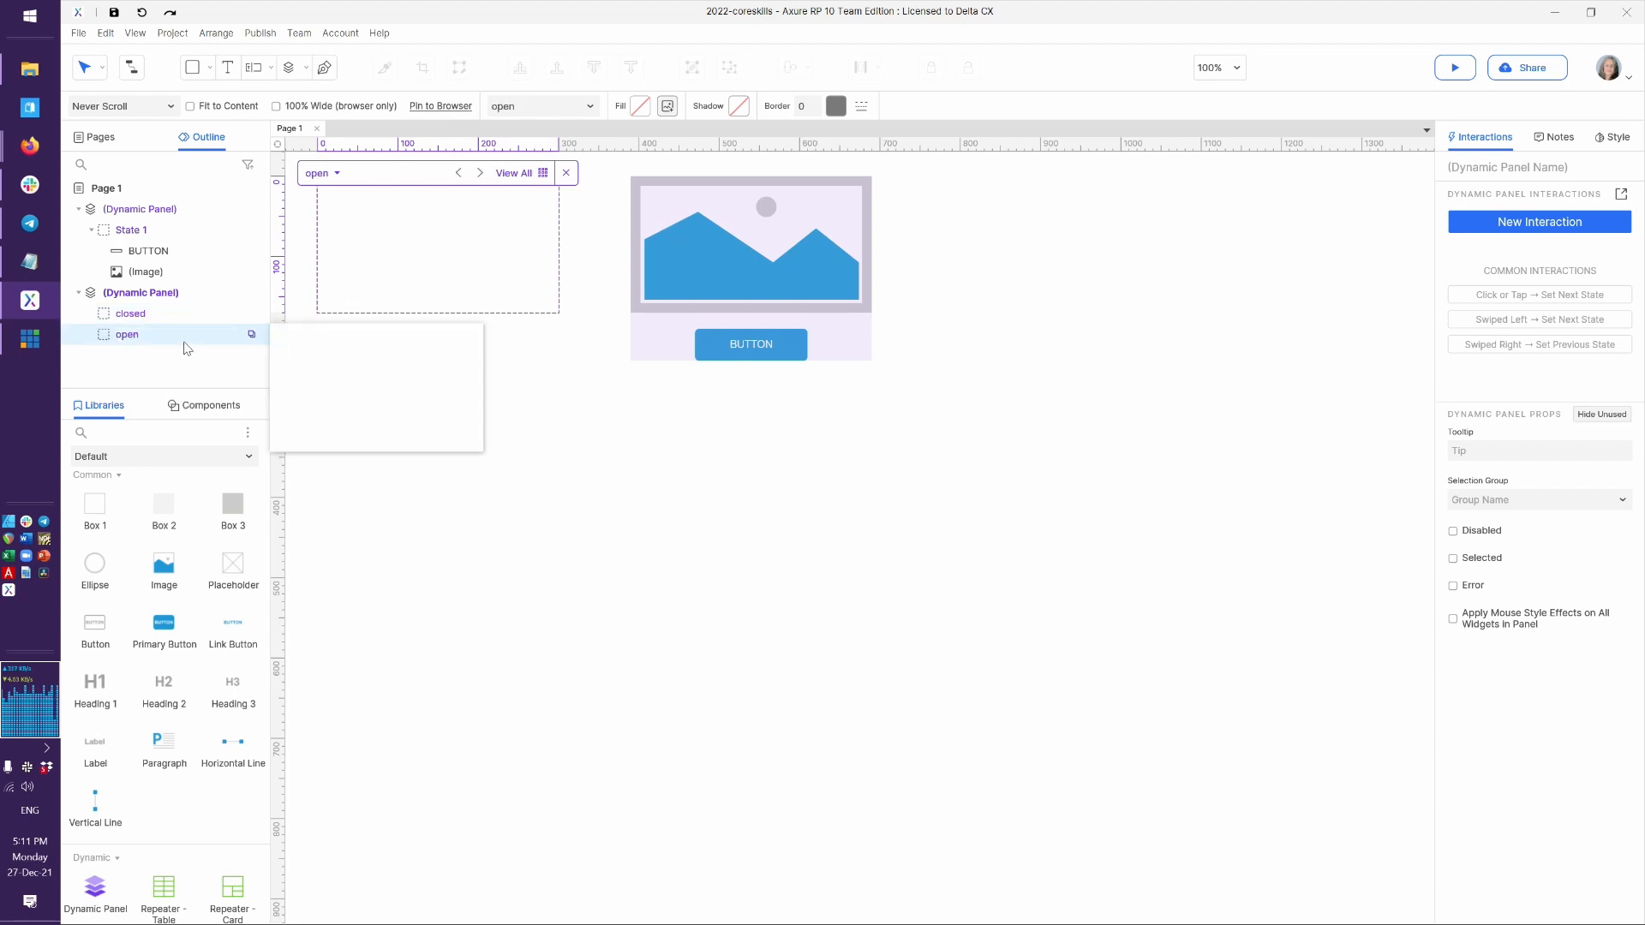
{"action": "left_click", "coordinate": [378, 385]}
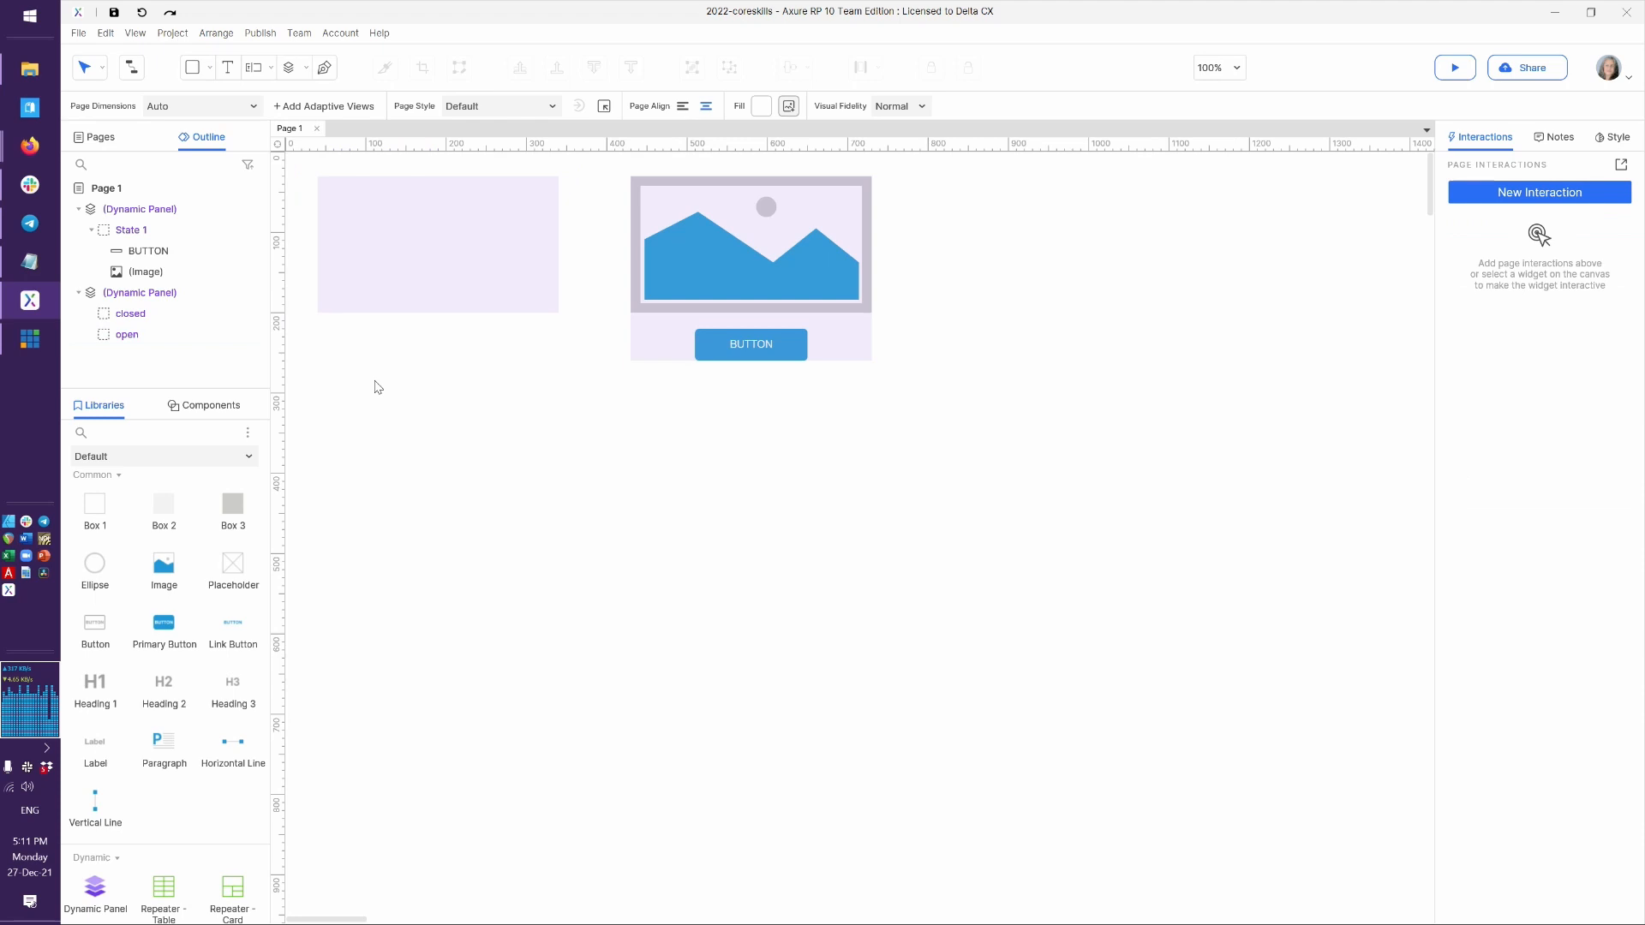
Place an Ellipse widget in the panel's closed state at x 60, y 0 and label it "closed state"
{"action": "mouse_move", "coordinate": [125, 317]}
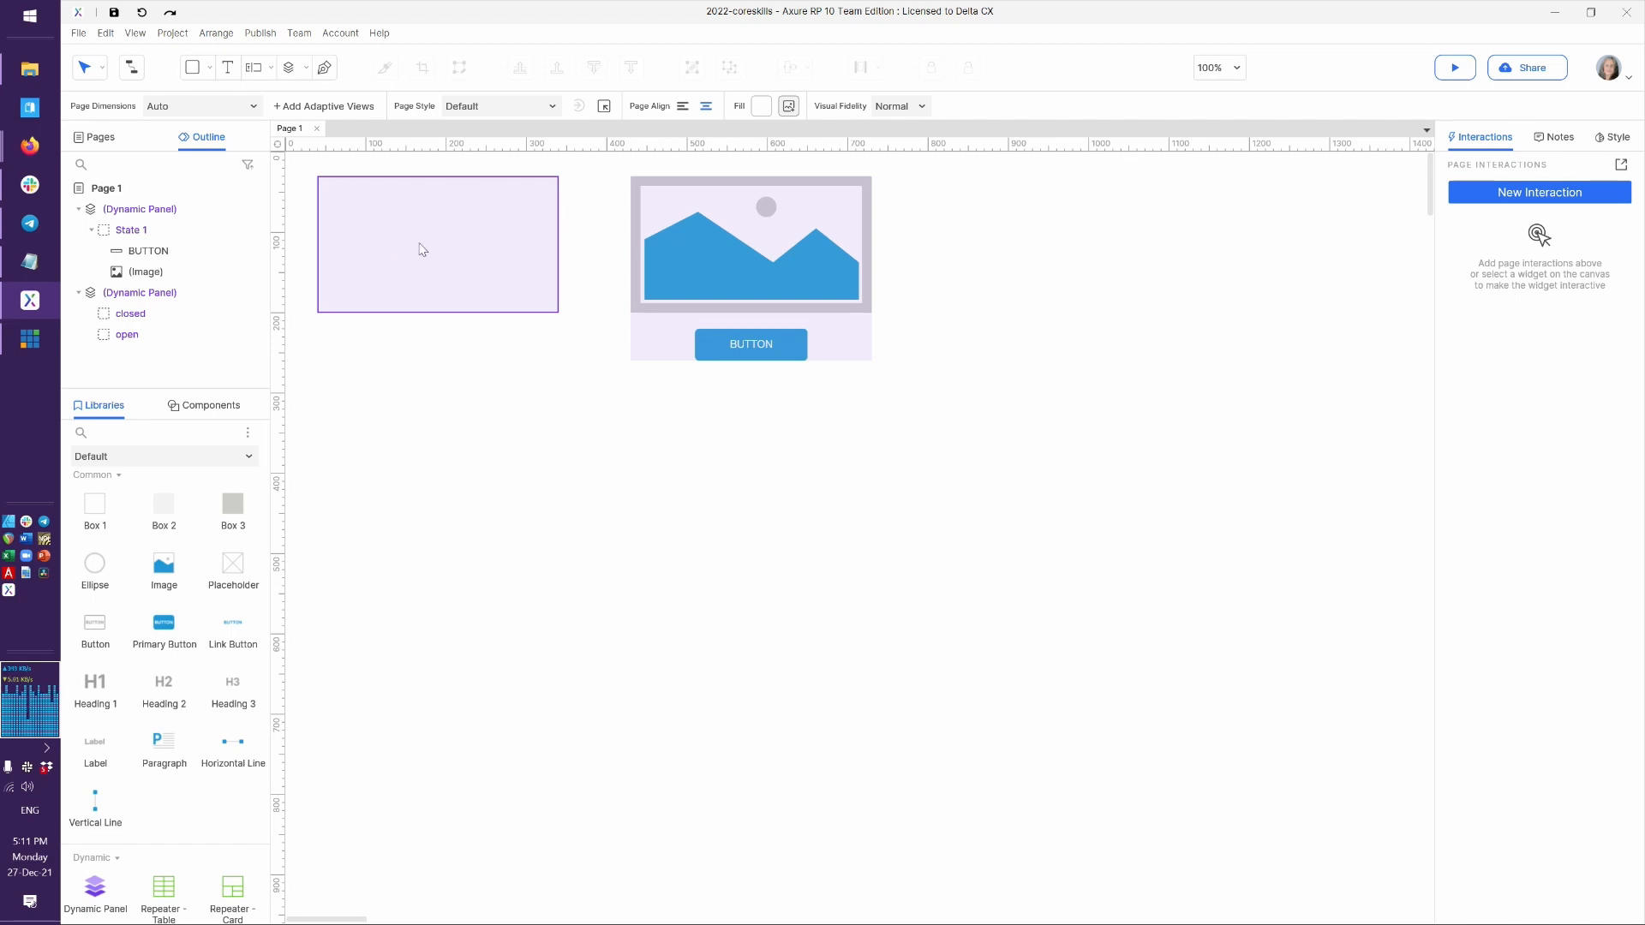
{"action": "left_click", "coordinate": [167, 327]}
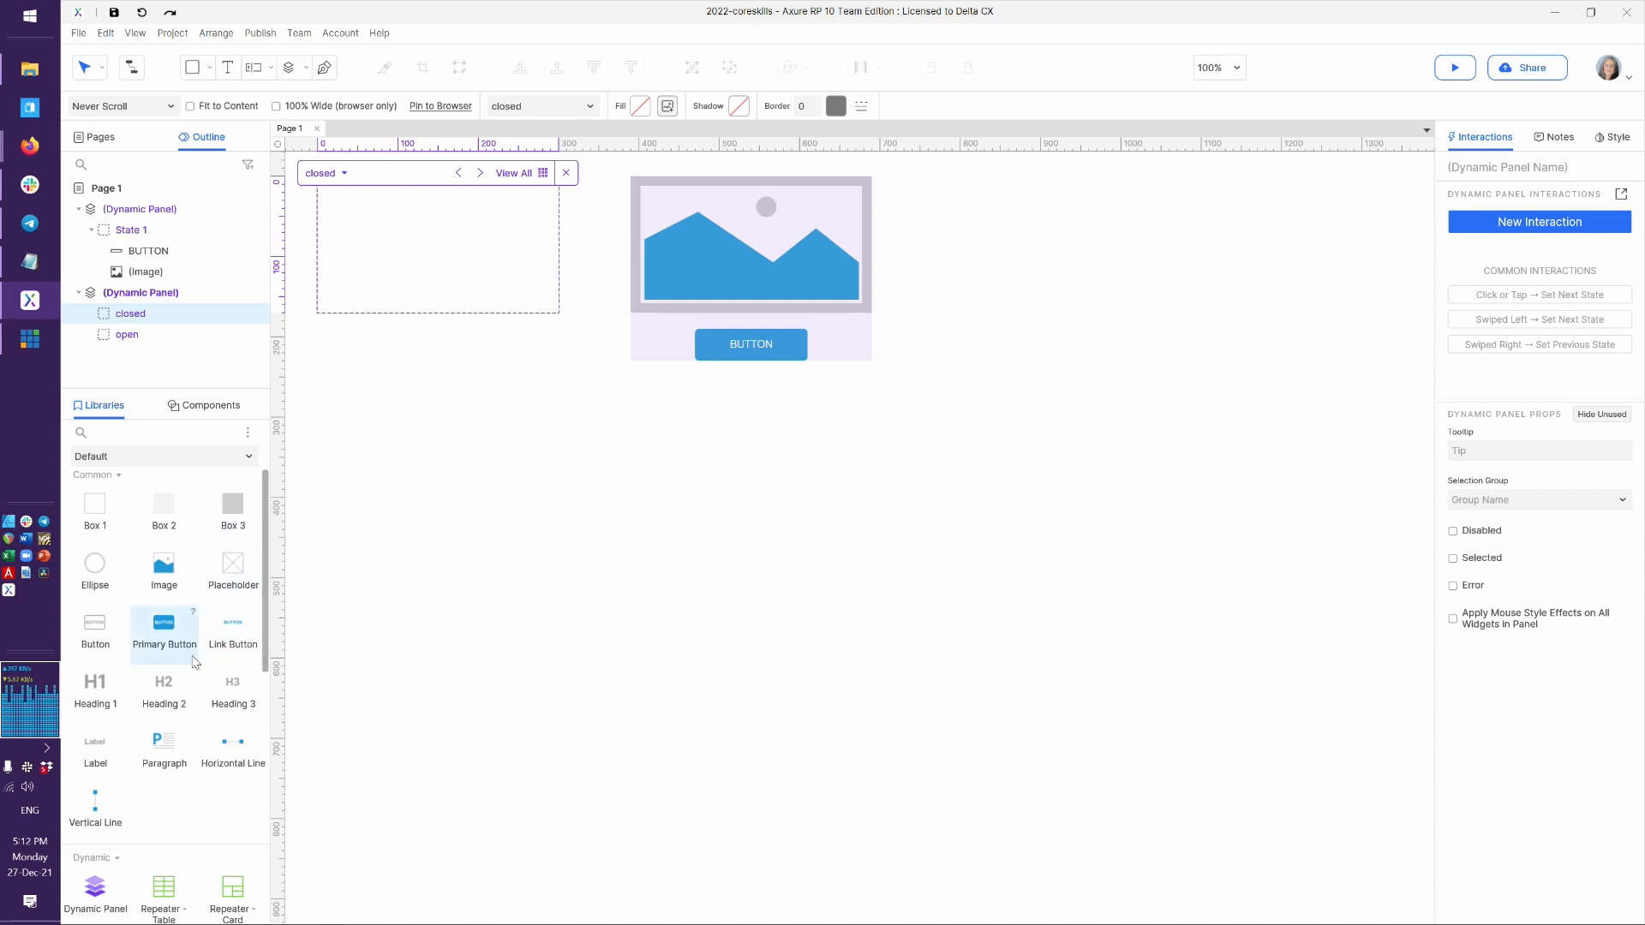
{"action": "left_click_drag", "start_coordinate": [89, 581], "coordinate": [367, 184]}
{"action": "type", "text": "closed state"}
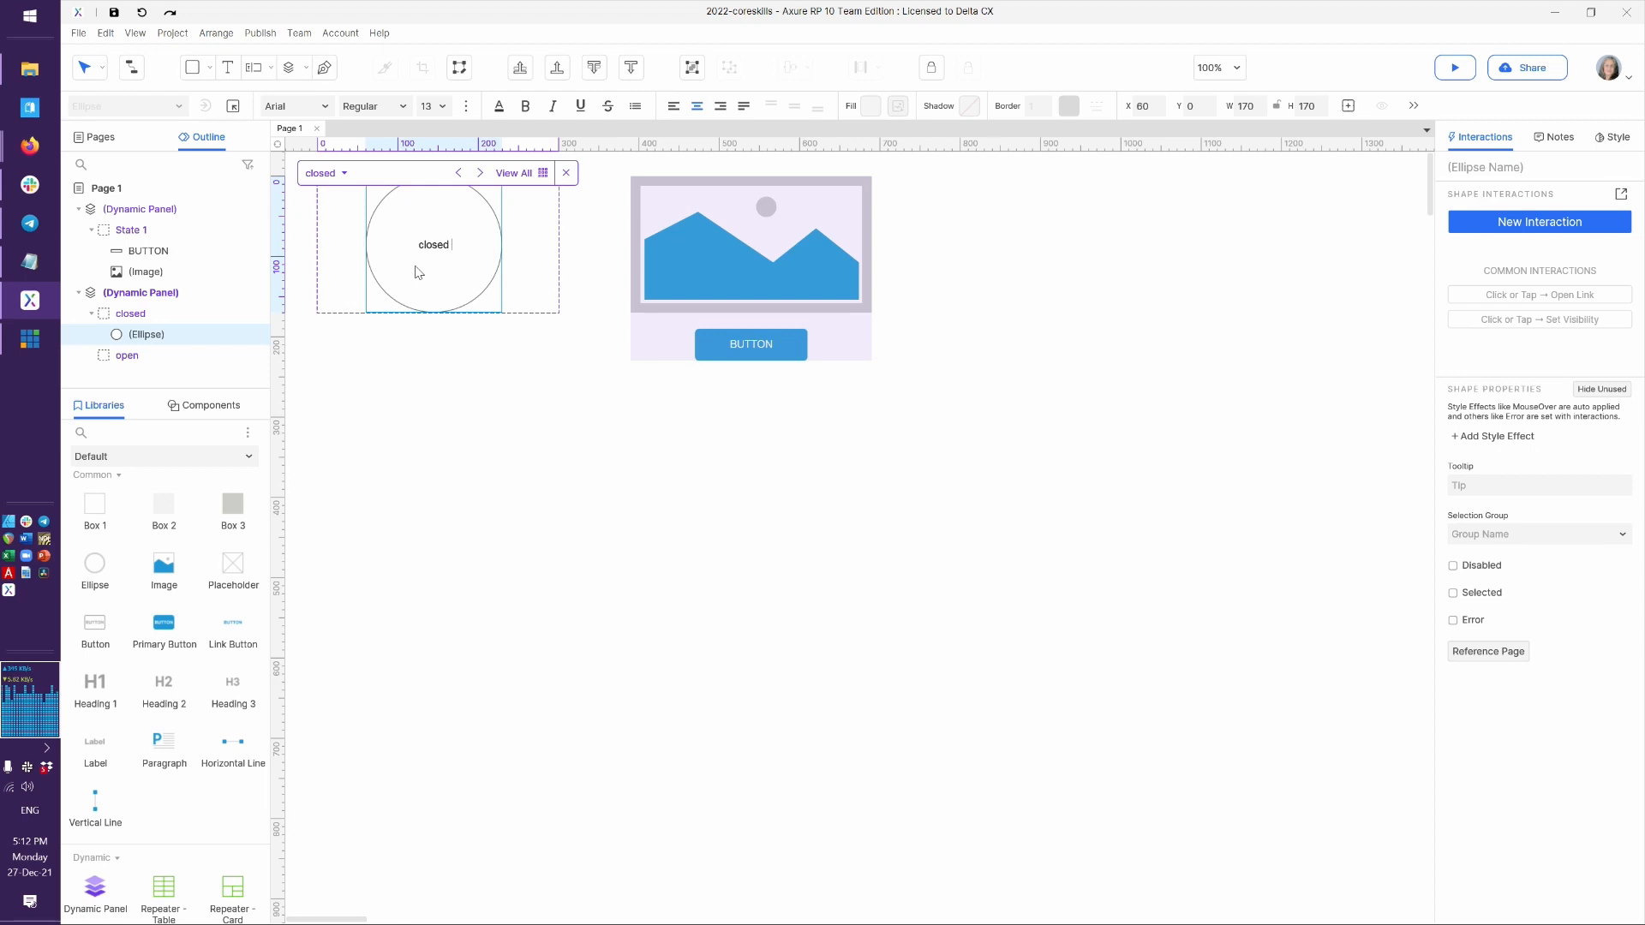
{"action": "key", "text": "Escape"}
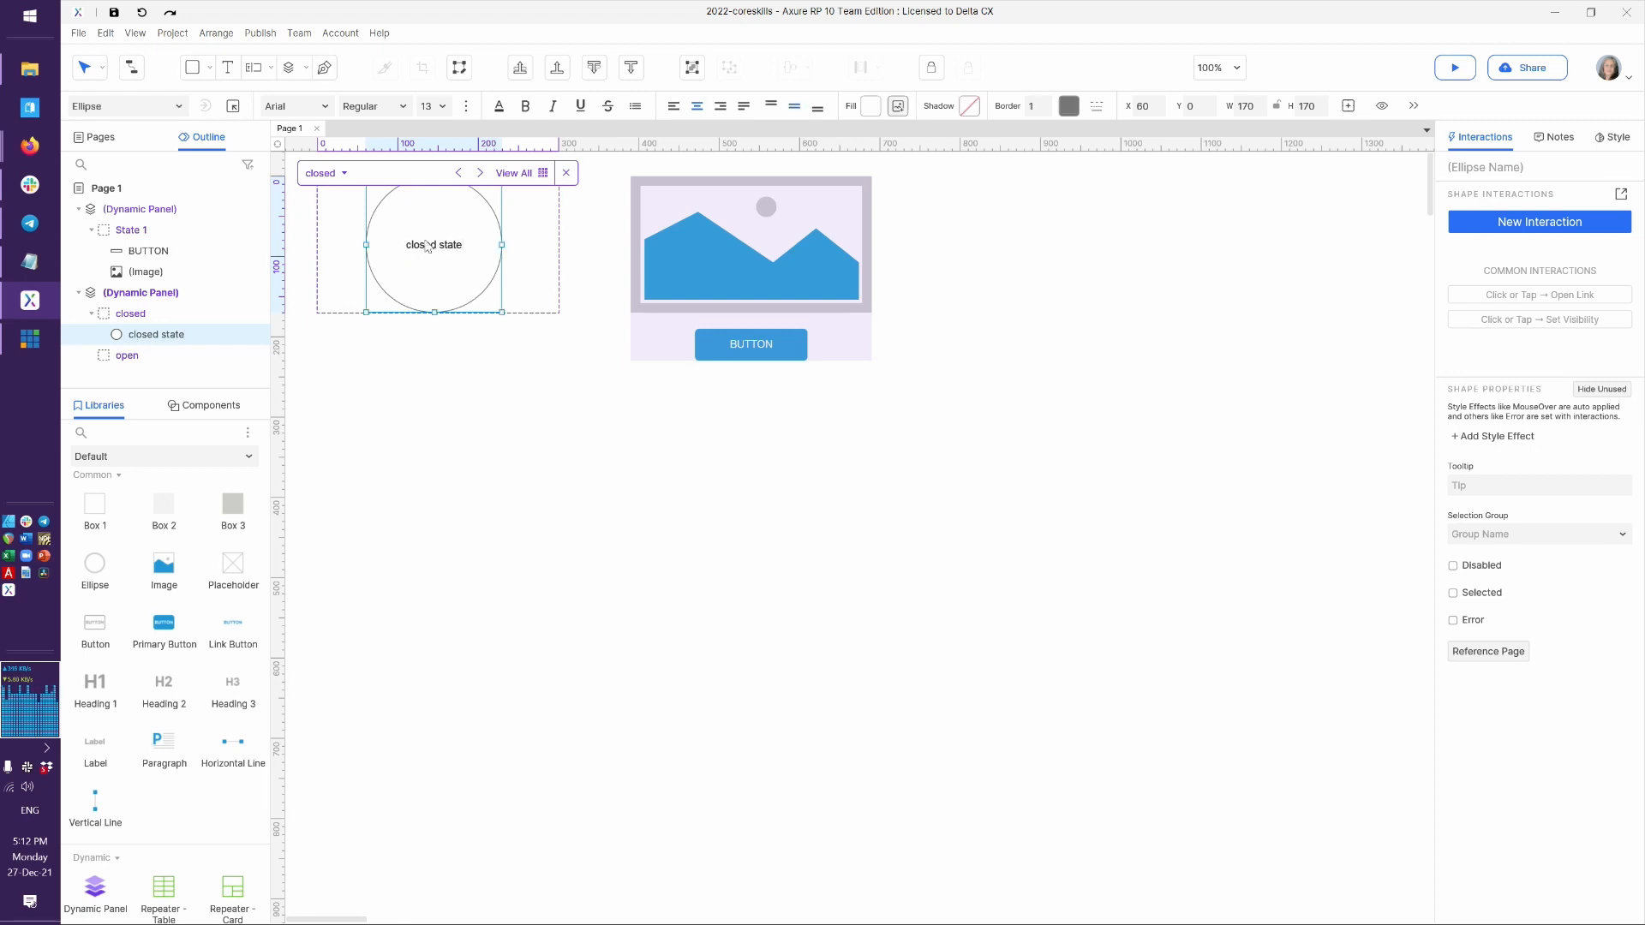
Place a Paragraph widget in the panel's open state at x 0, y 25 and close state editing
{"action": "left_click", "coordinate": [481, 173]}
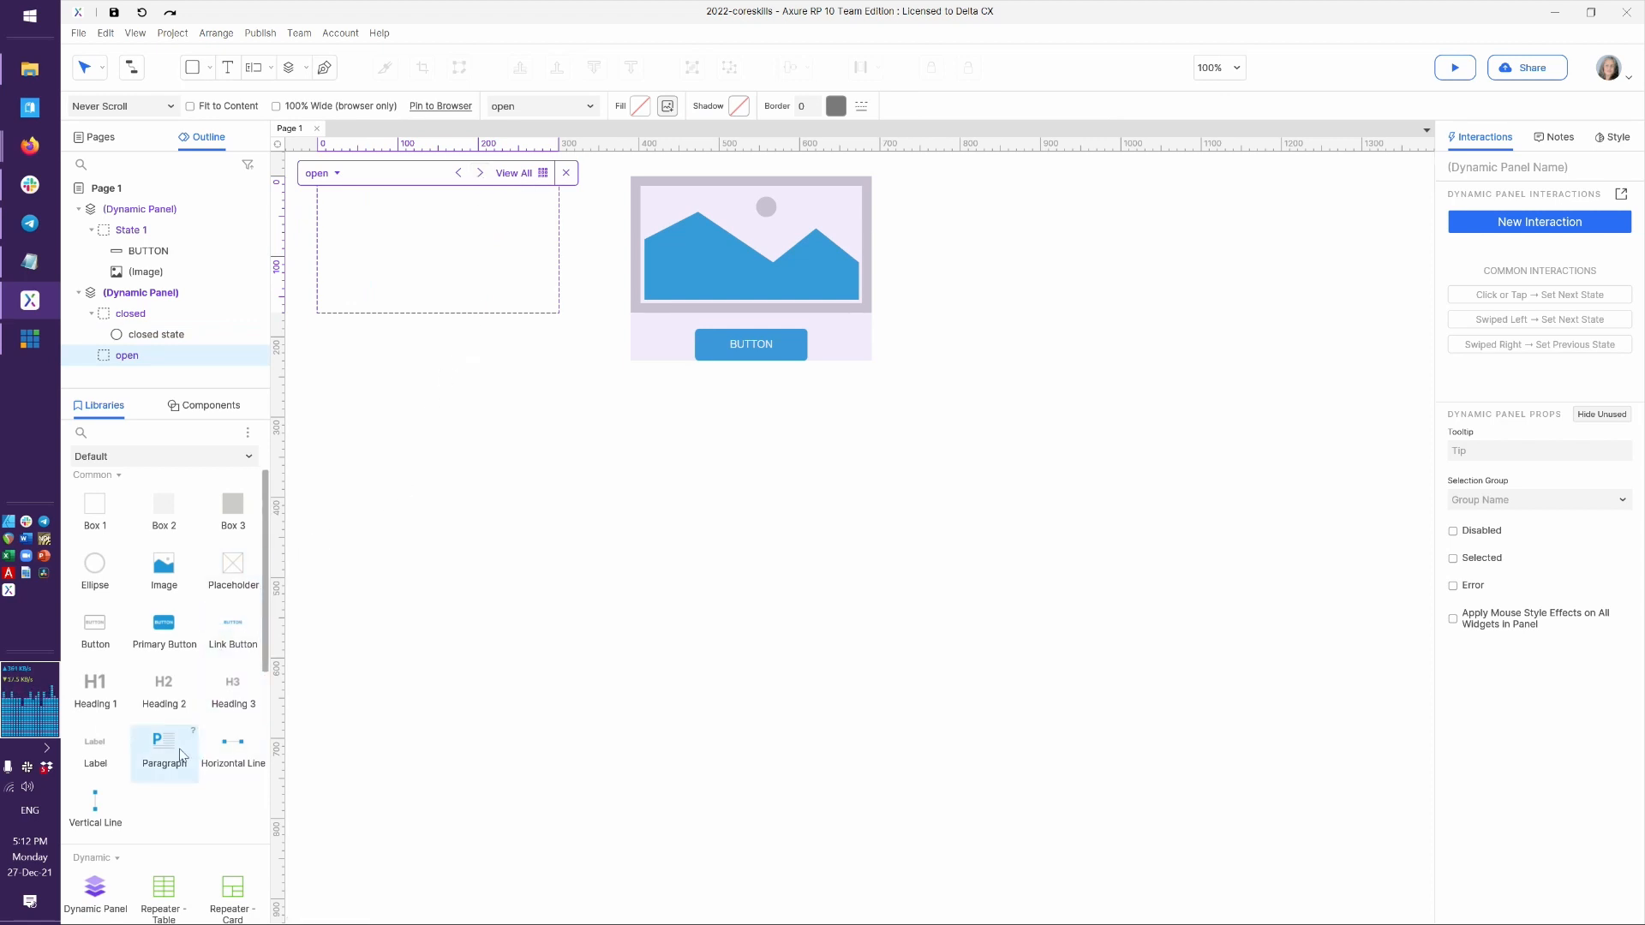
{"action": "left_click_drag", "start_coordinate": [339, 143], "coordinate": [316, 196]}
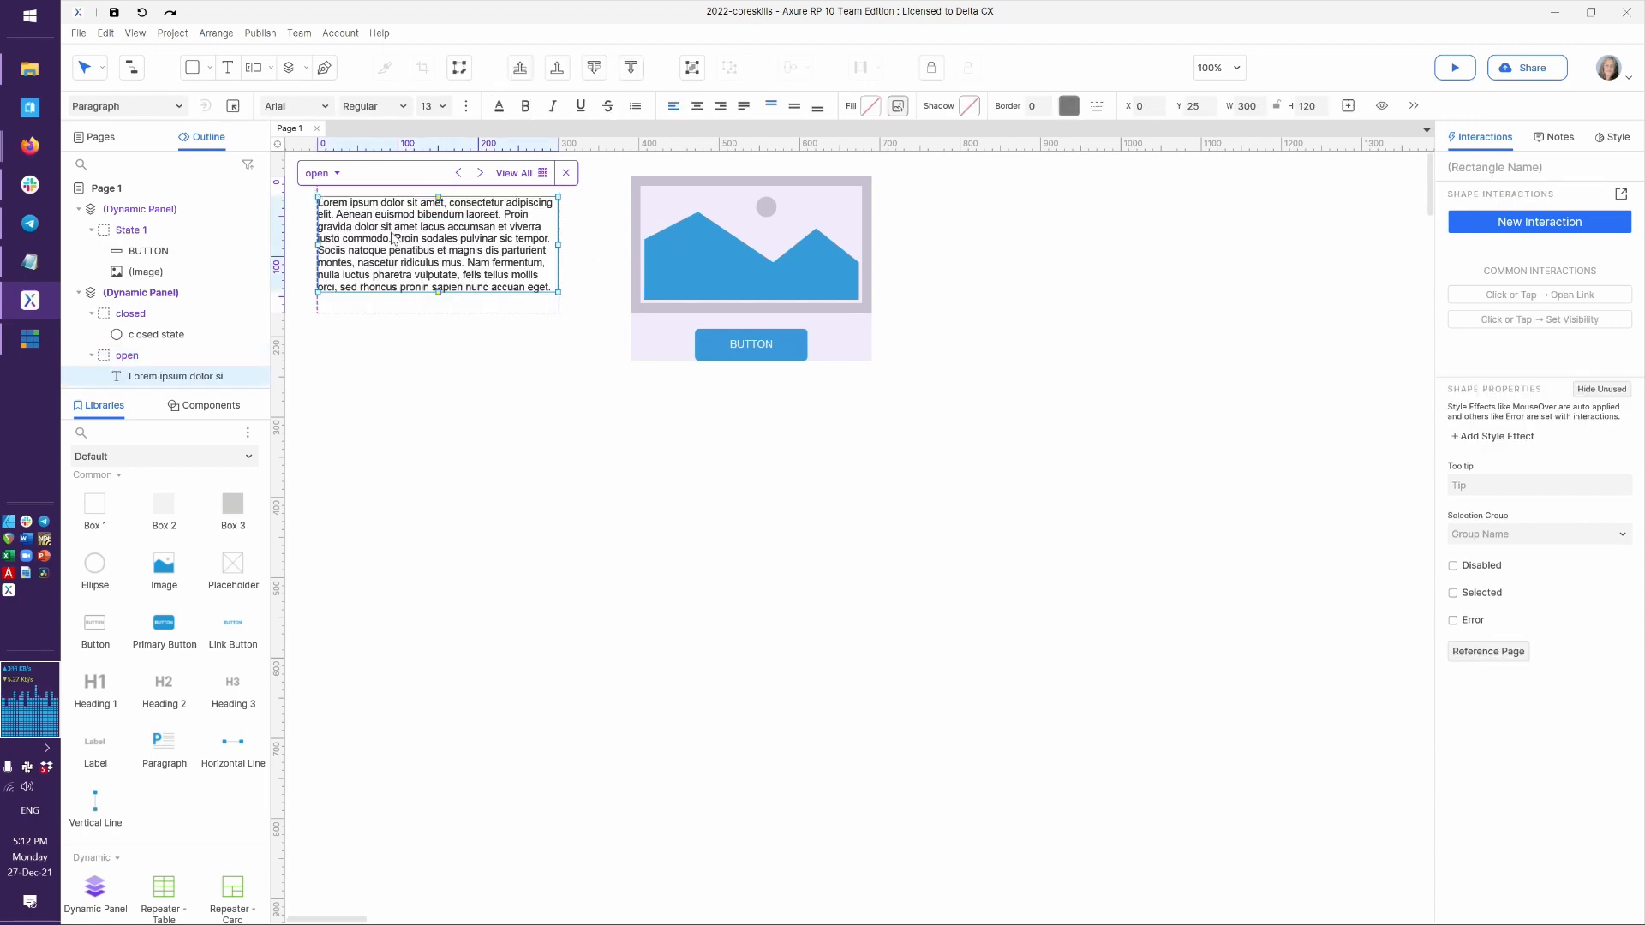
{"action": "left_click", "coordinate": [569, 177]}
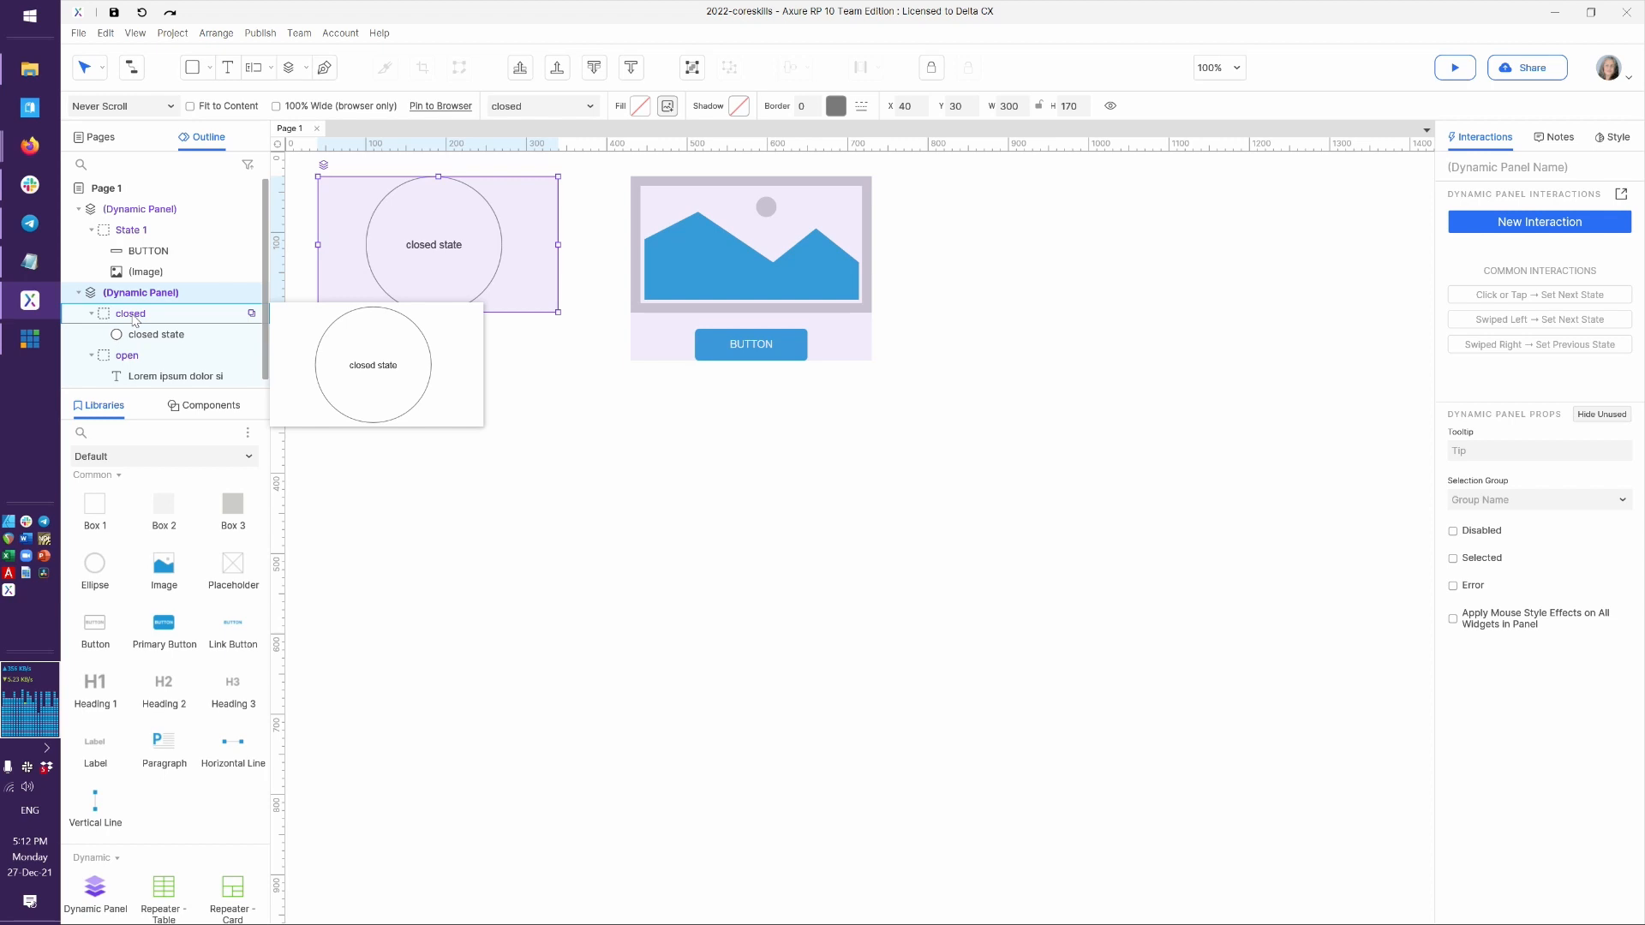
Move the open state above the closed state in the panel's state order and exit state editing
{"action": "mouse_move", "coordinate": [128, 366]}
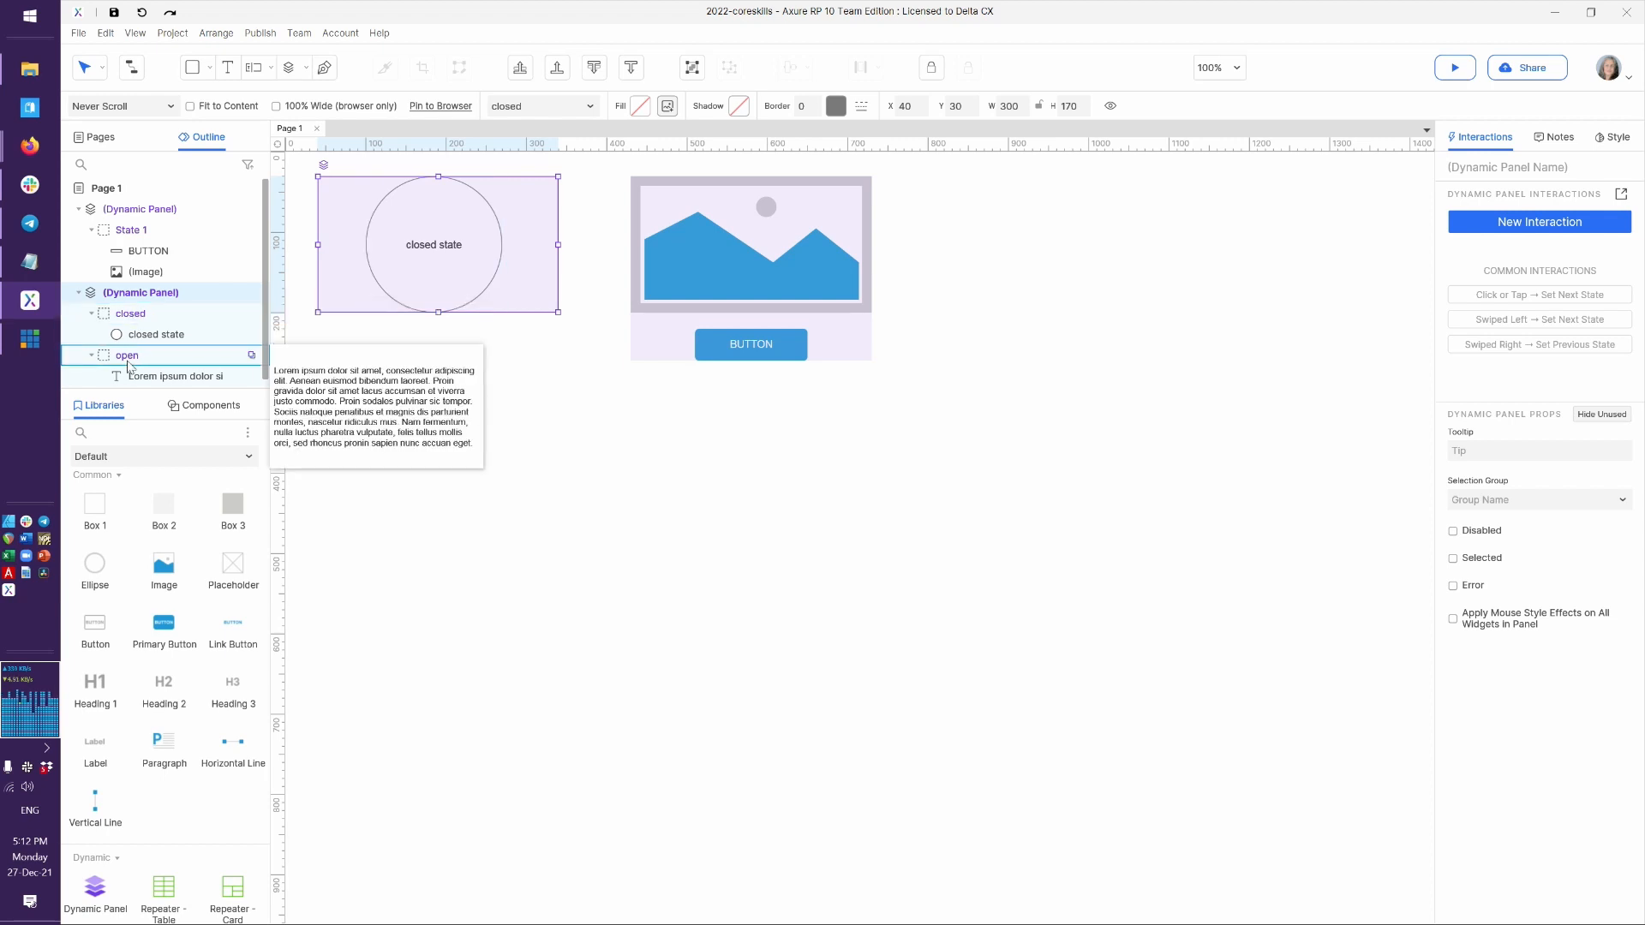
{"action": "left_click", "coordinate": [135, 357]}
{"action": "left_click_drag", "start_coordinate": [134, 357], "coordinate": [121, 312]}
{"action": "mouse_move", "coordinate": [120, 309]}
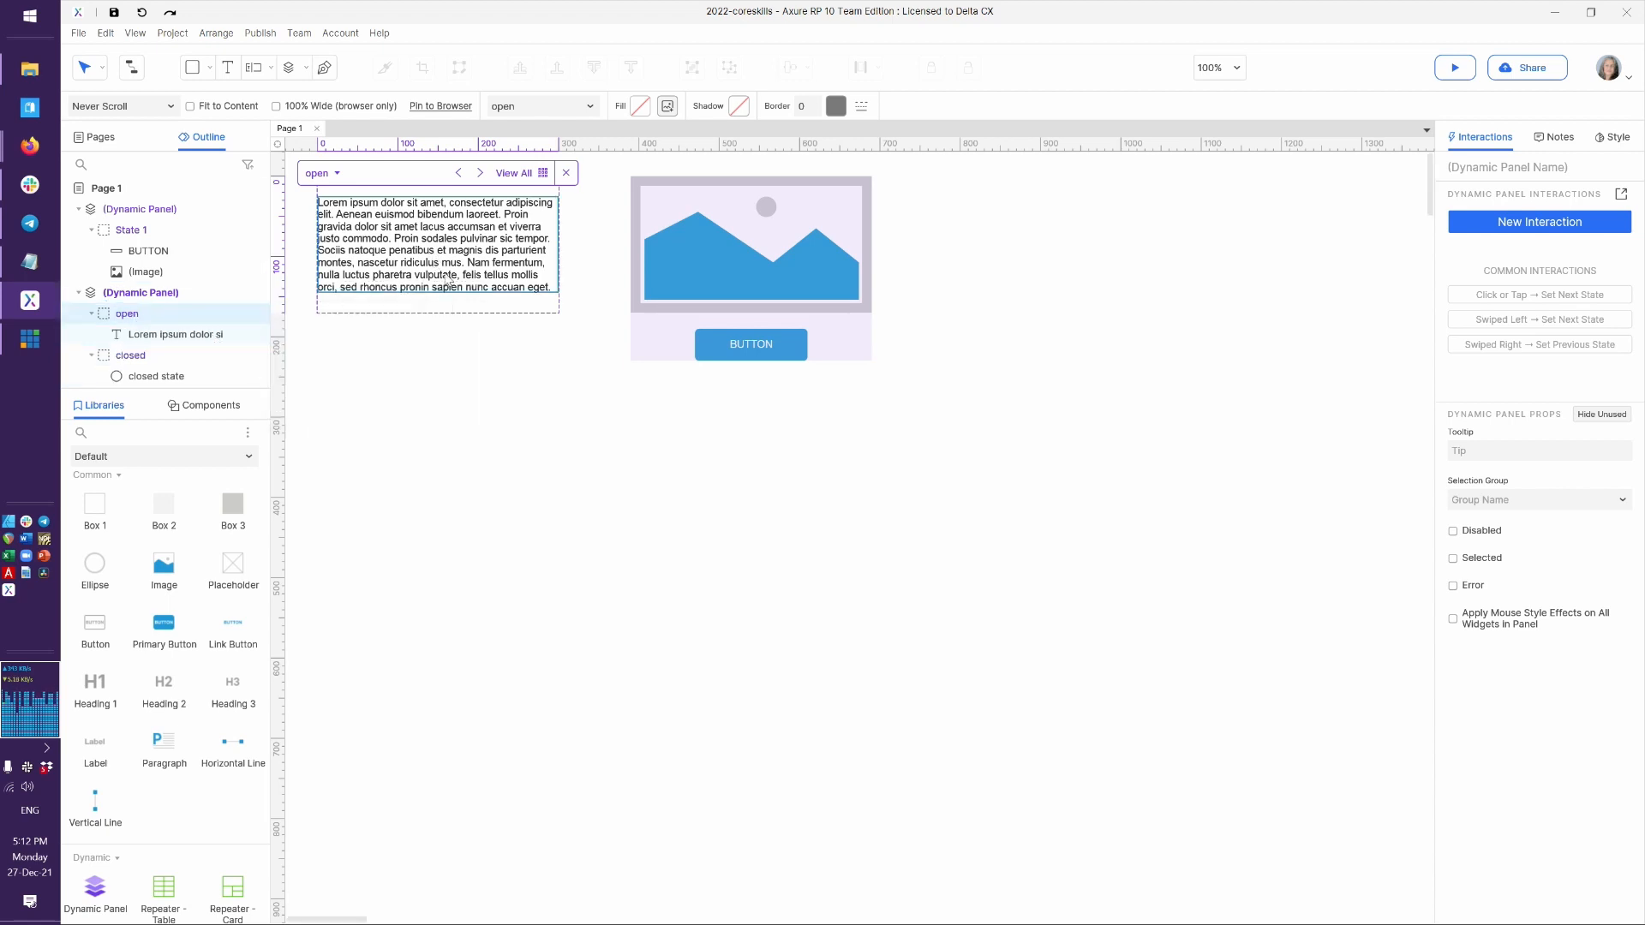
{"action": "left_click", "coordinate": [490, 353]}
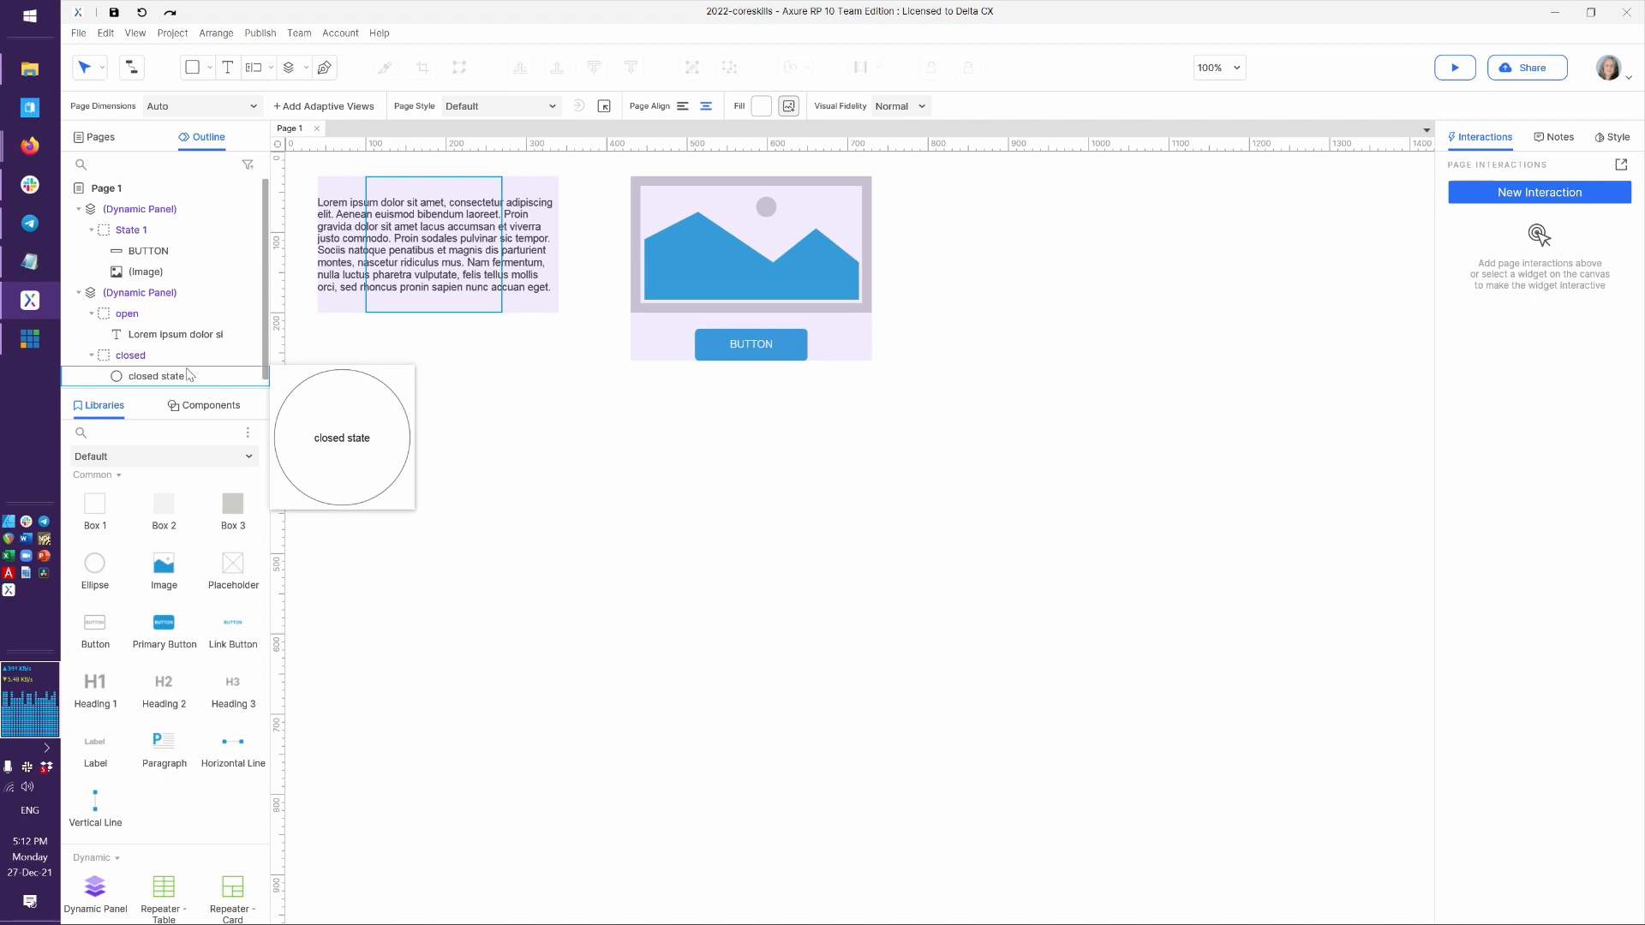
Move the closed state back above the open state to make it the panel's default, and exit state editing
{"action": "left_click", "coordinate": [120, 358]}
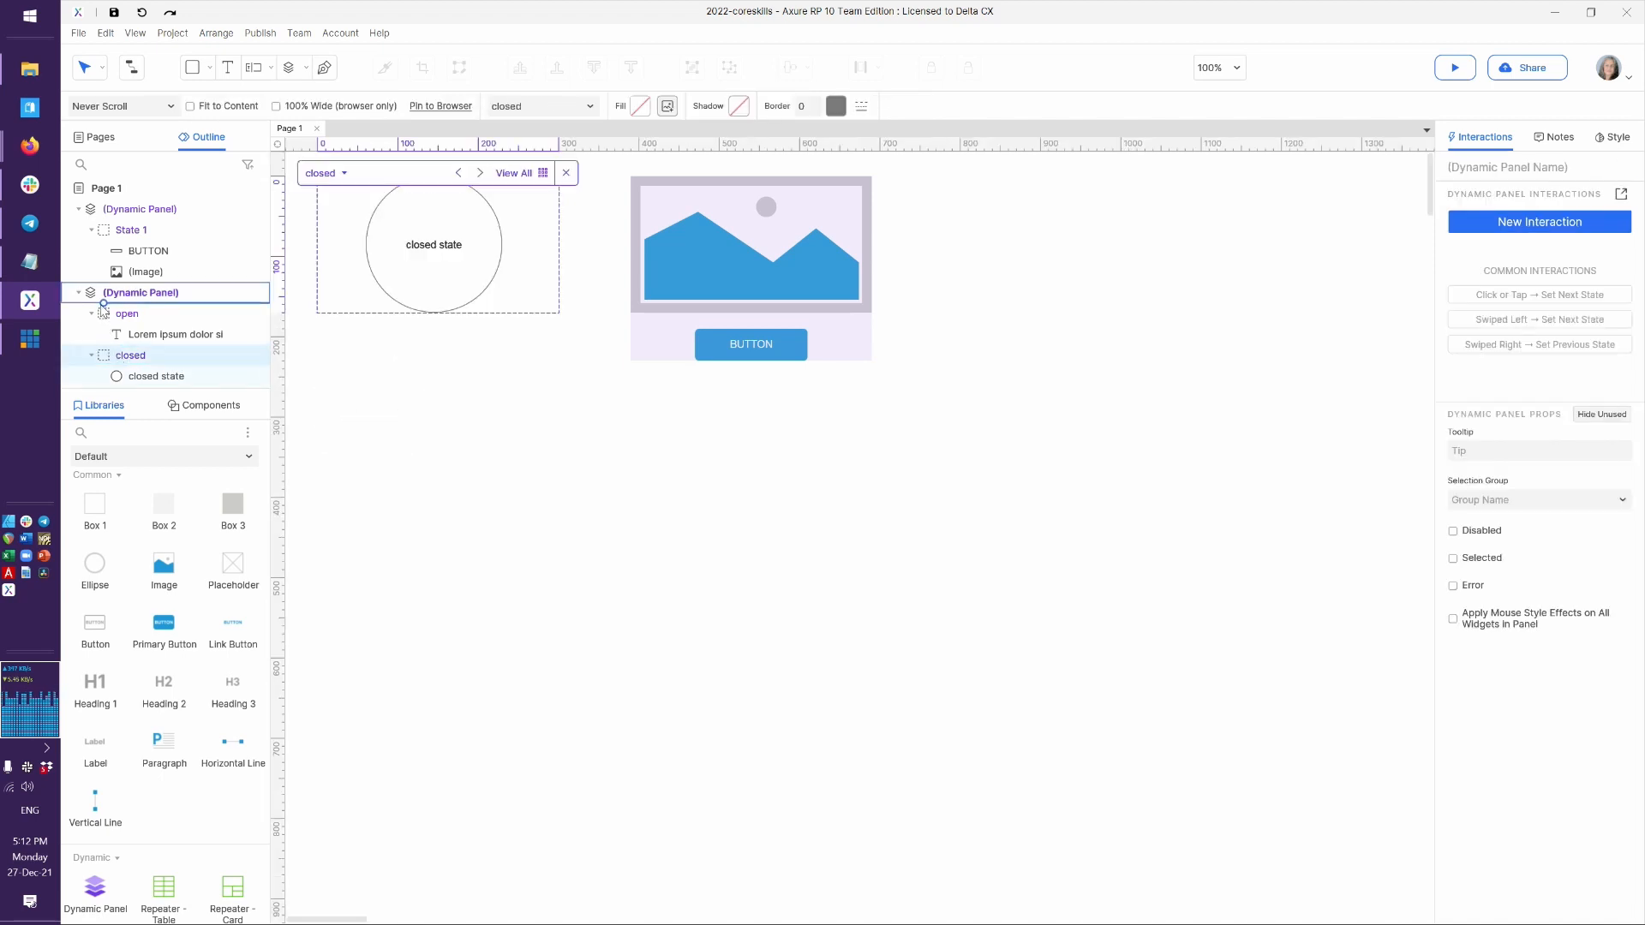
{"action": "left_click_drag", "start_coordinate": [102, 307], "coordinate": [103, 310]}
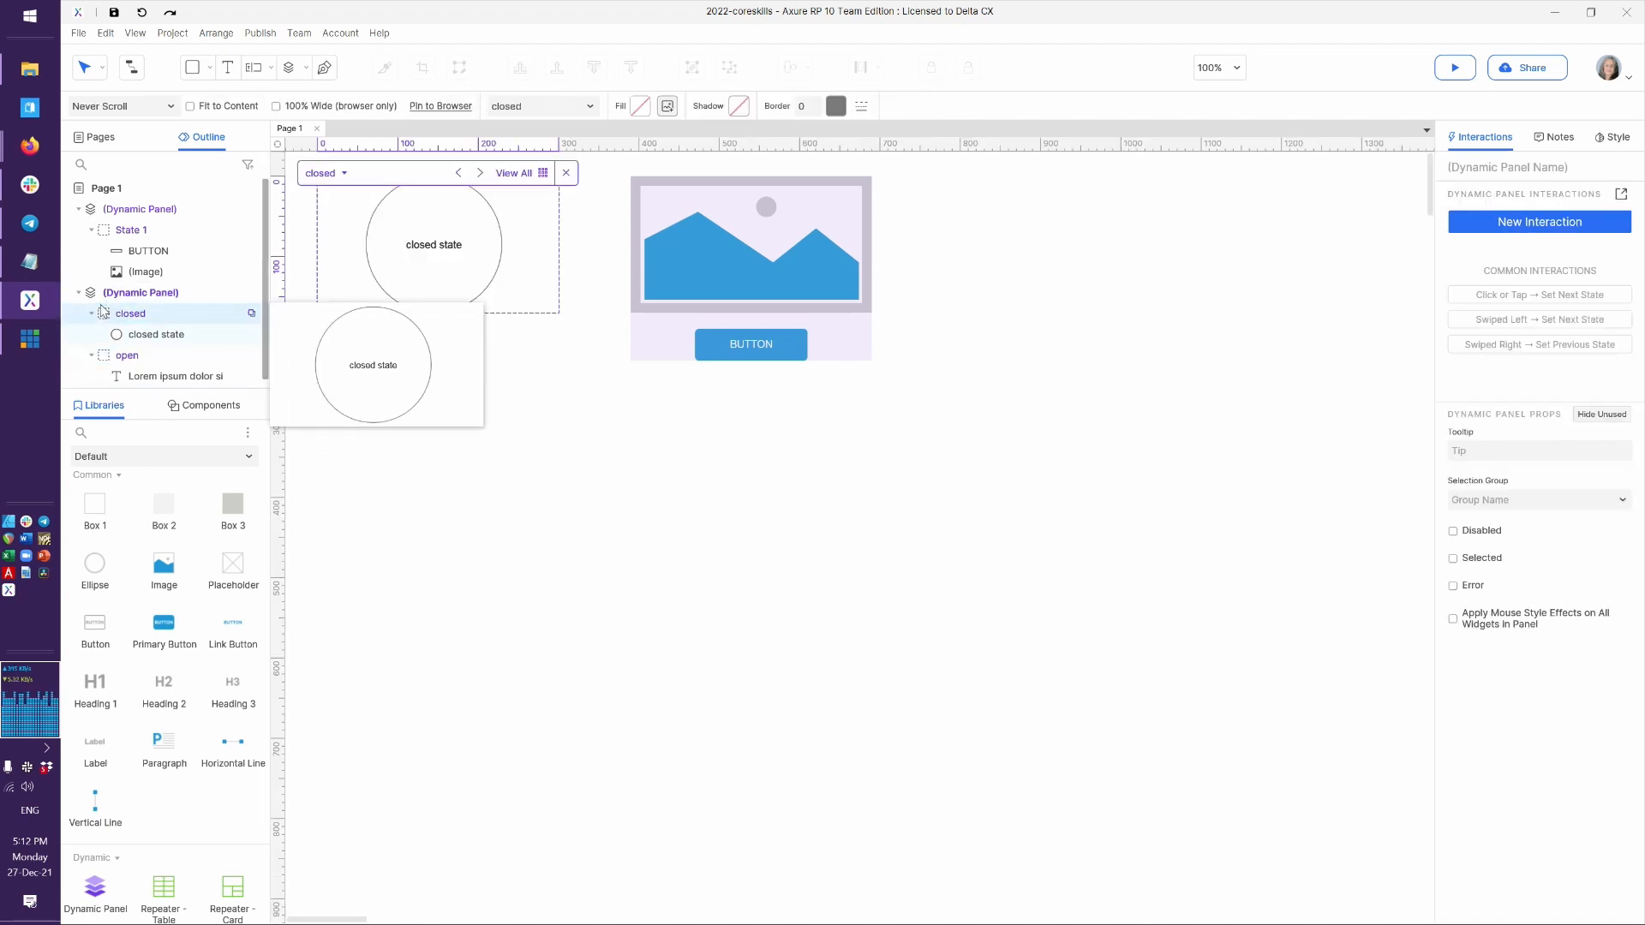
{"action": "left_click", "coordinate": [478, 510]}
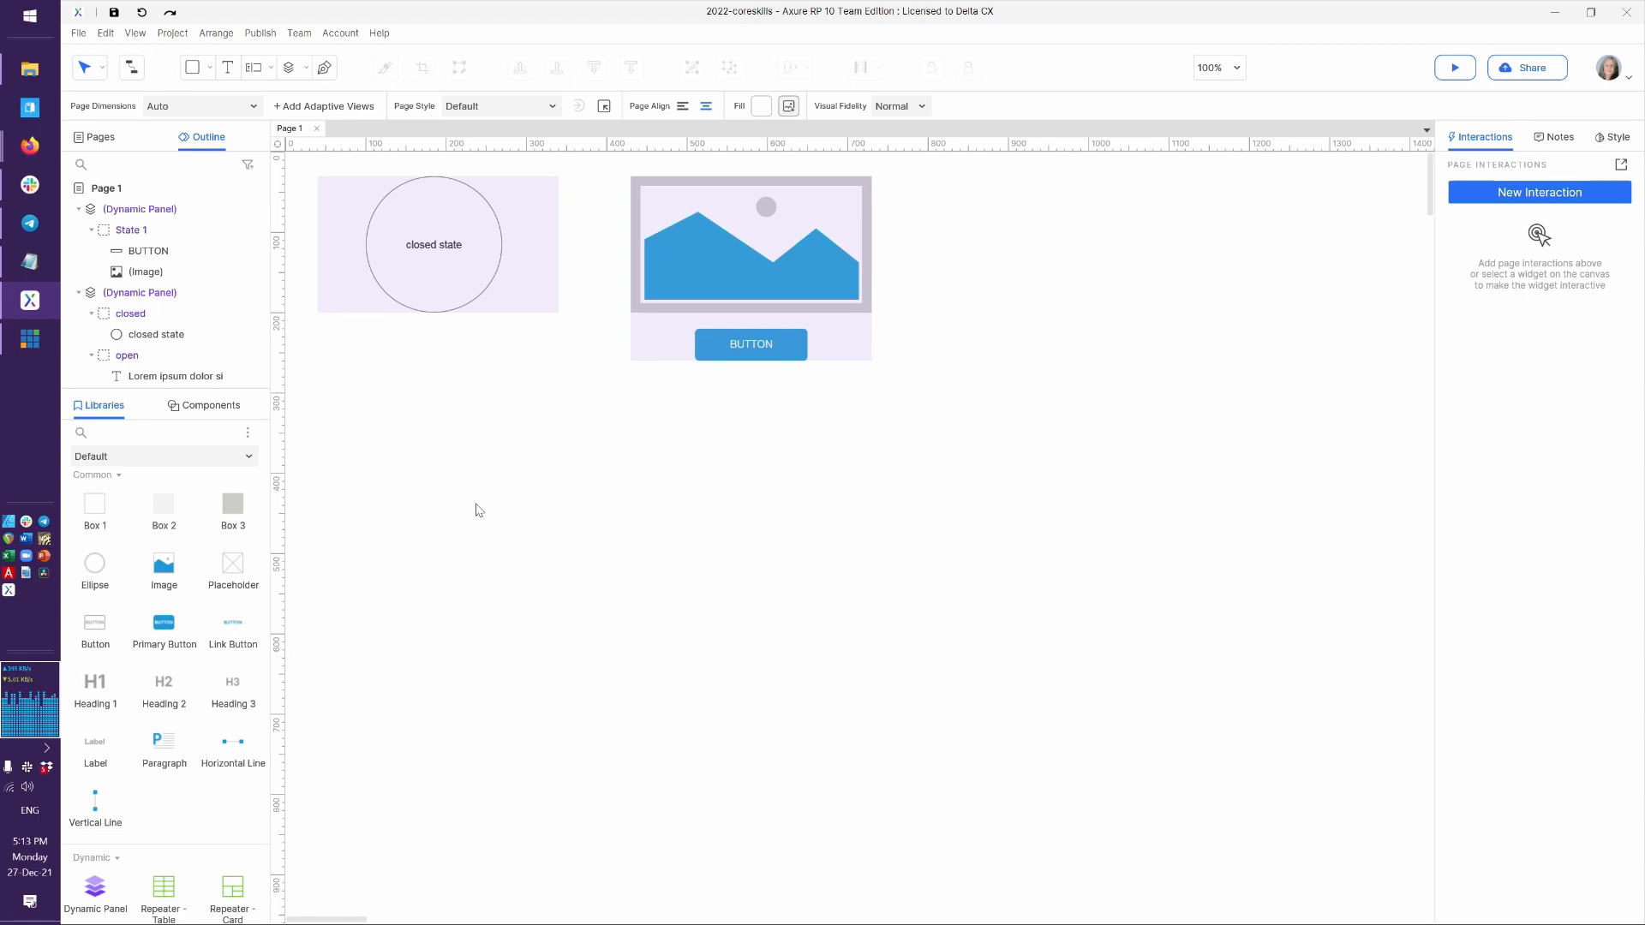
{"action": "mouse_move", "coordinate": [128, 314]}
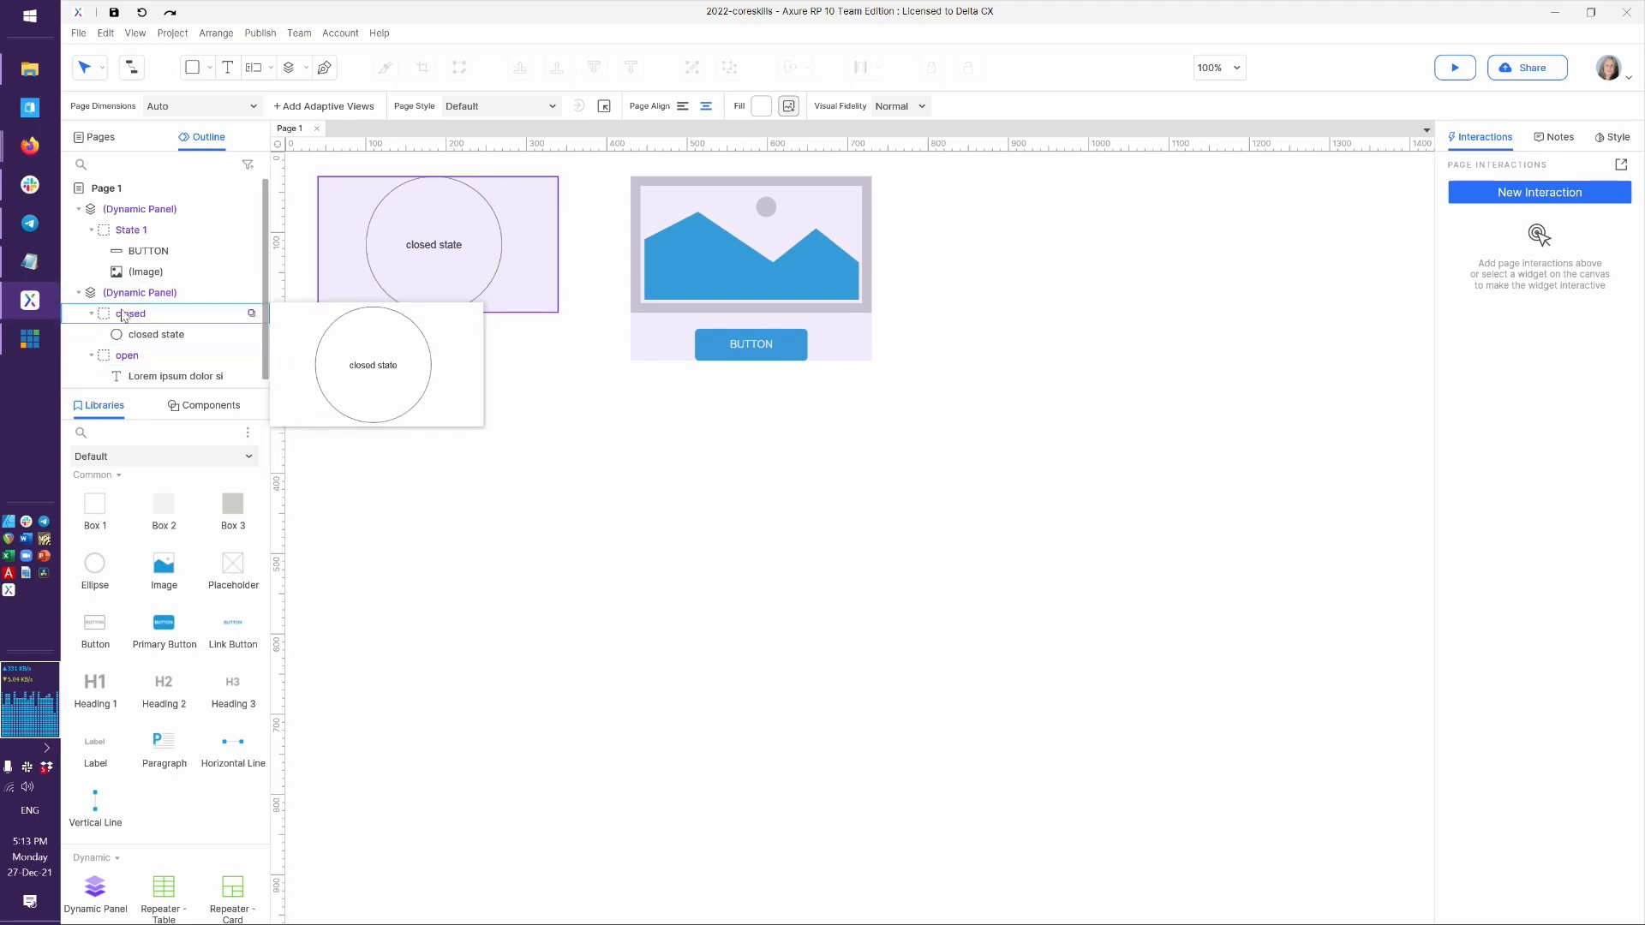
{"action": "left_click", "coordinate": [142, 318]}
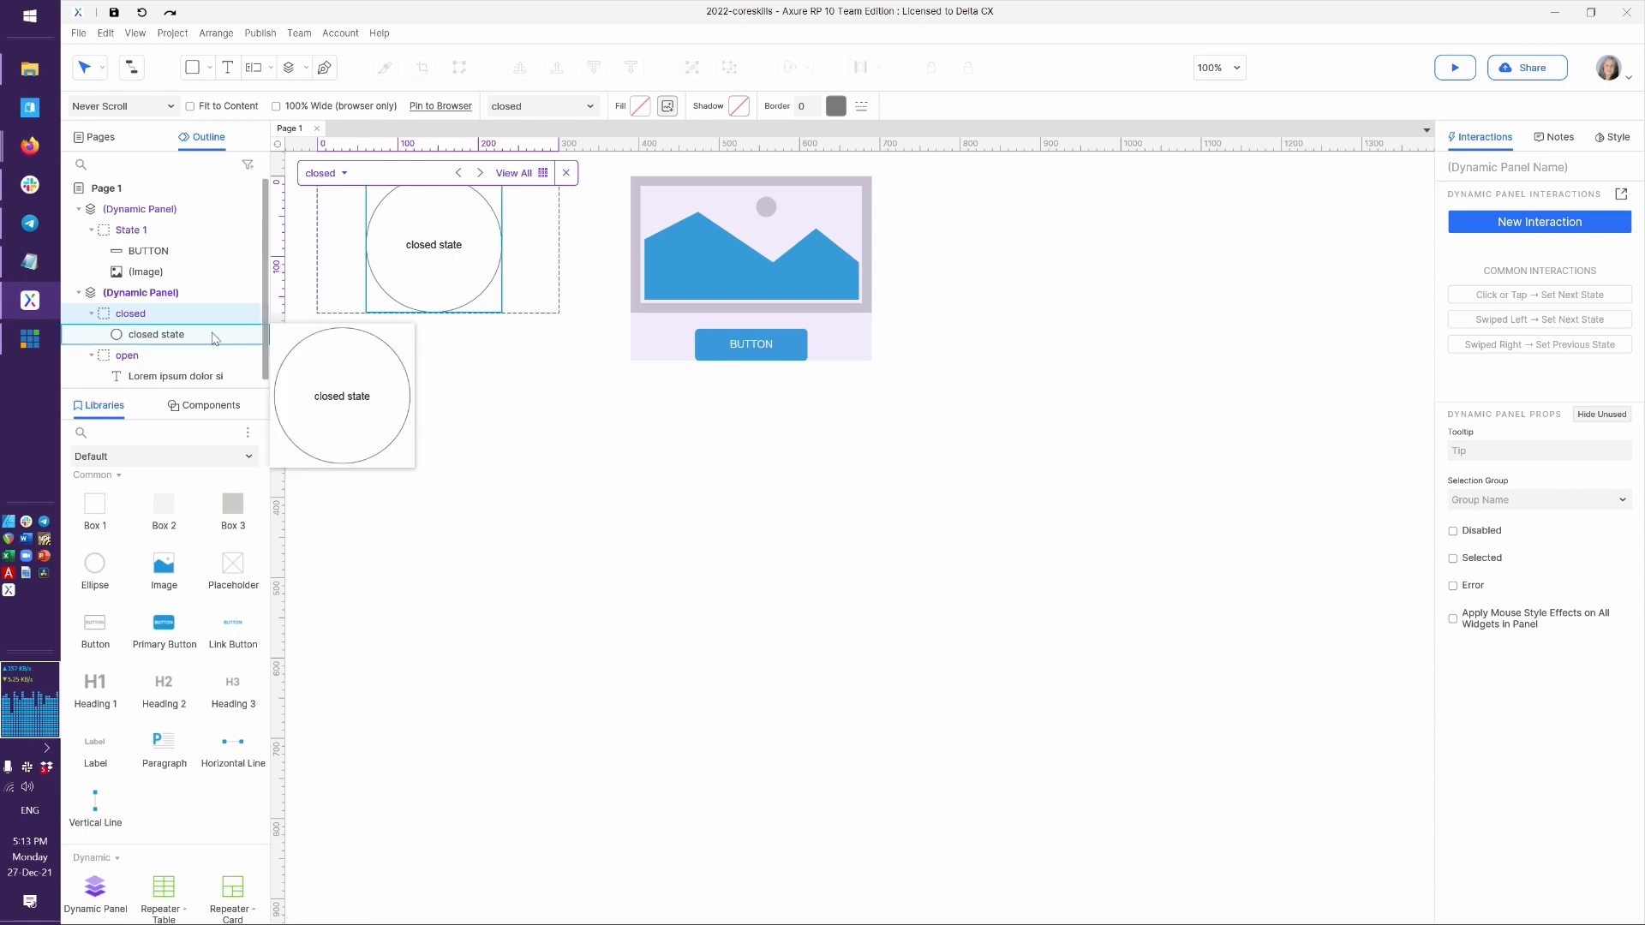
{"action": "left_click", "coordinate": [138, 313]}
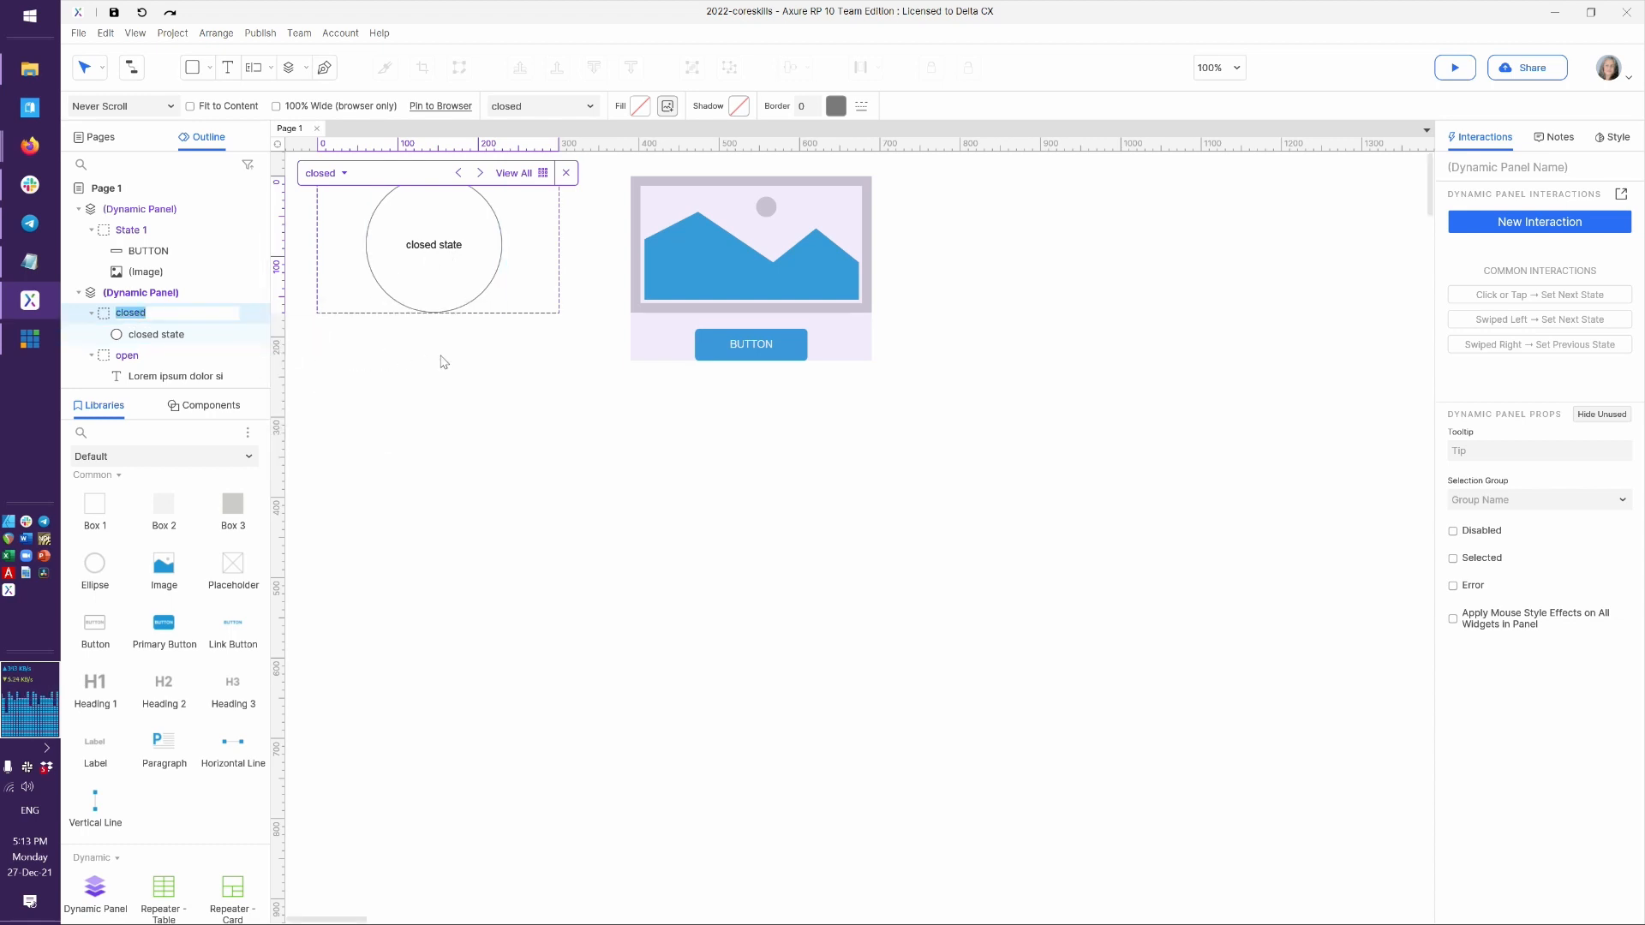
{"action": "left_click", "coordinate": [495, 361]}
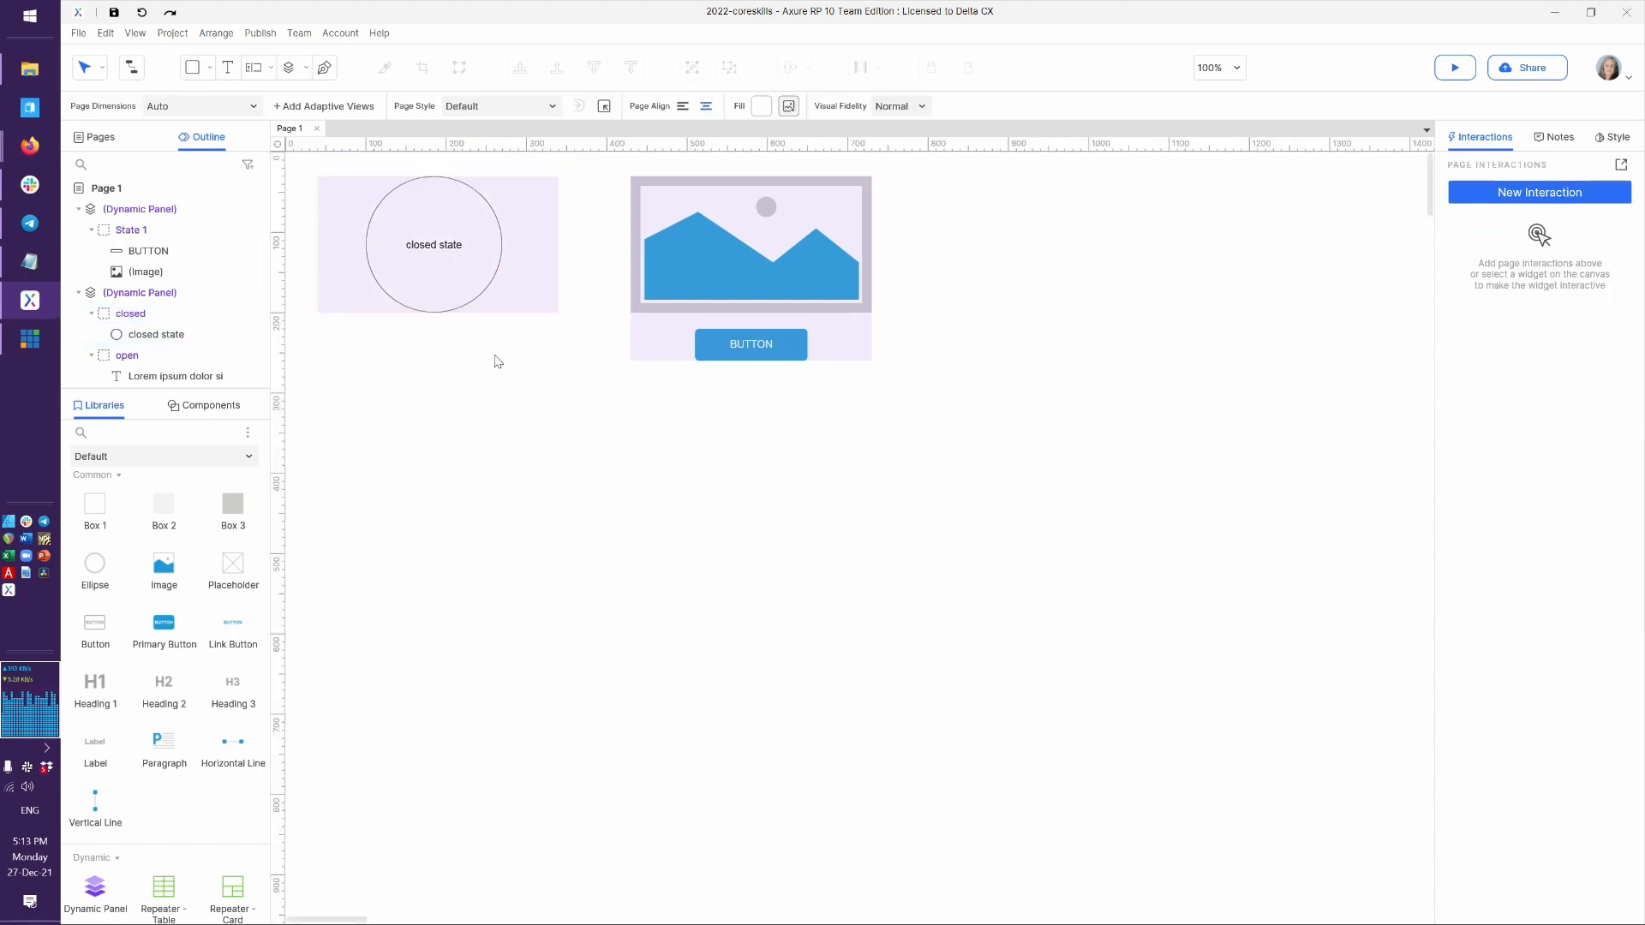
Break away the closed state of the two-state dynamic panel and move the freed ellipse to x 260, y 350
{"action": "right_click", "coordinate": [493, 225]}
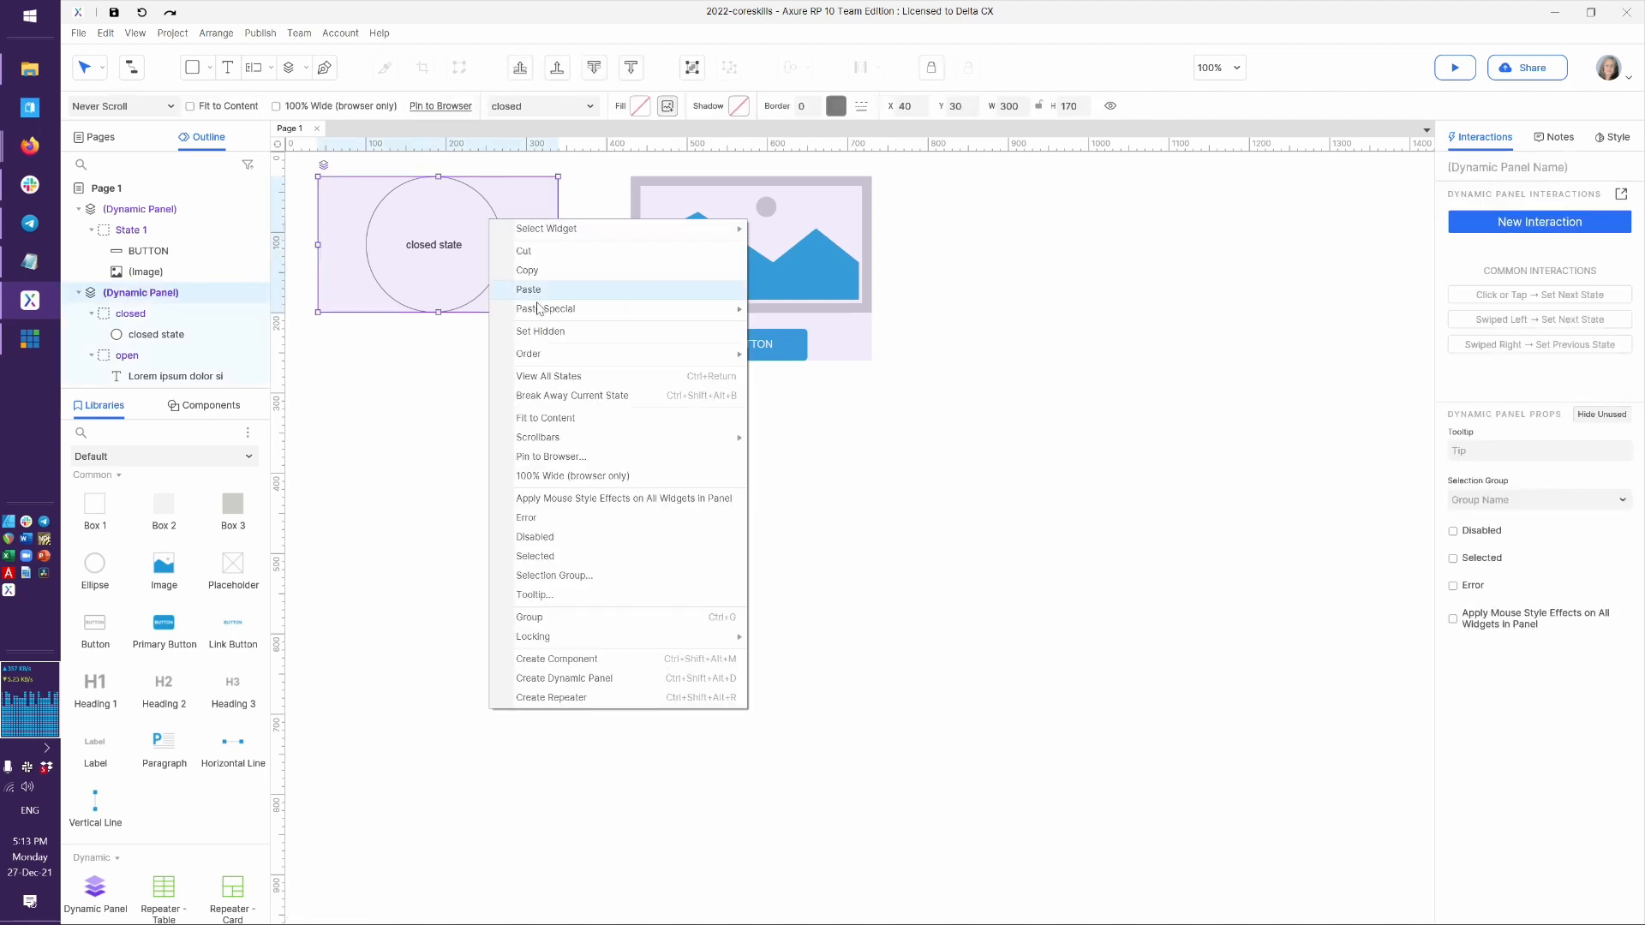
{"action": "left_click", "coordinate": [589, 396]}
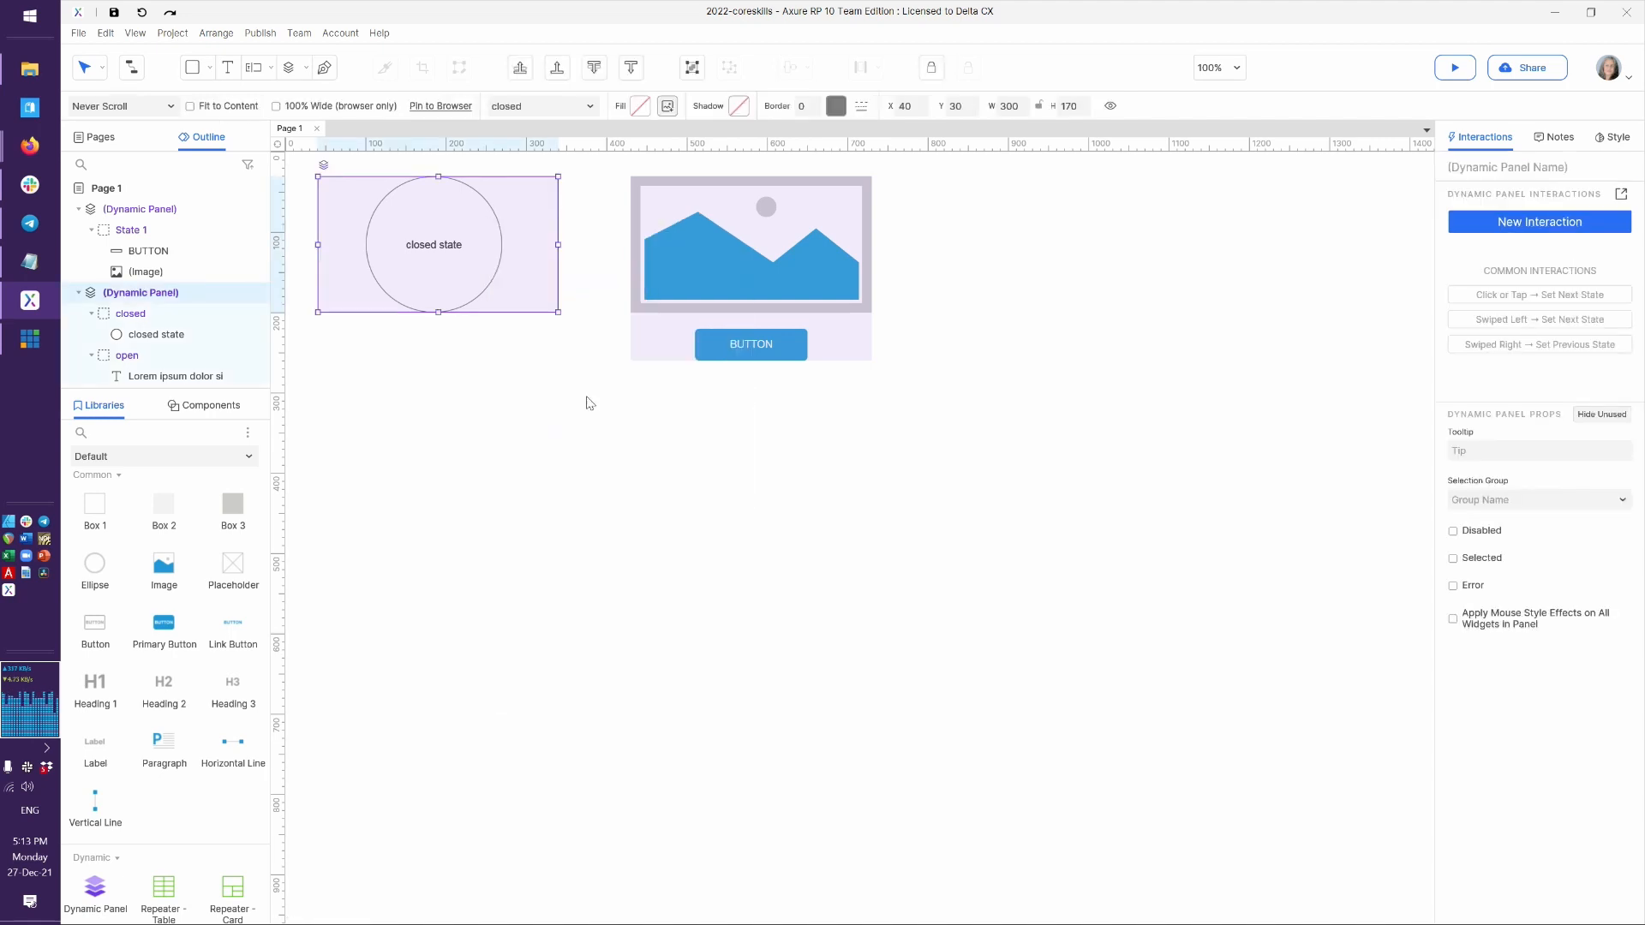
{"action": "left_click_drag", "start_coordinate": [431, 257], "coordinate": [554, 512]}
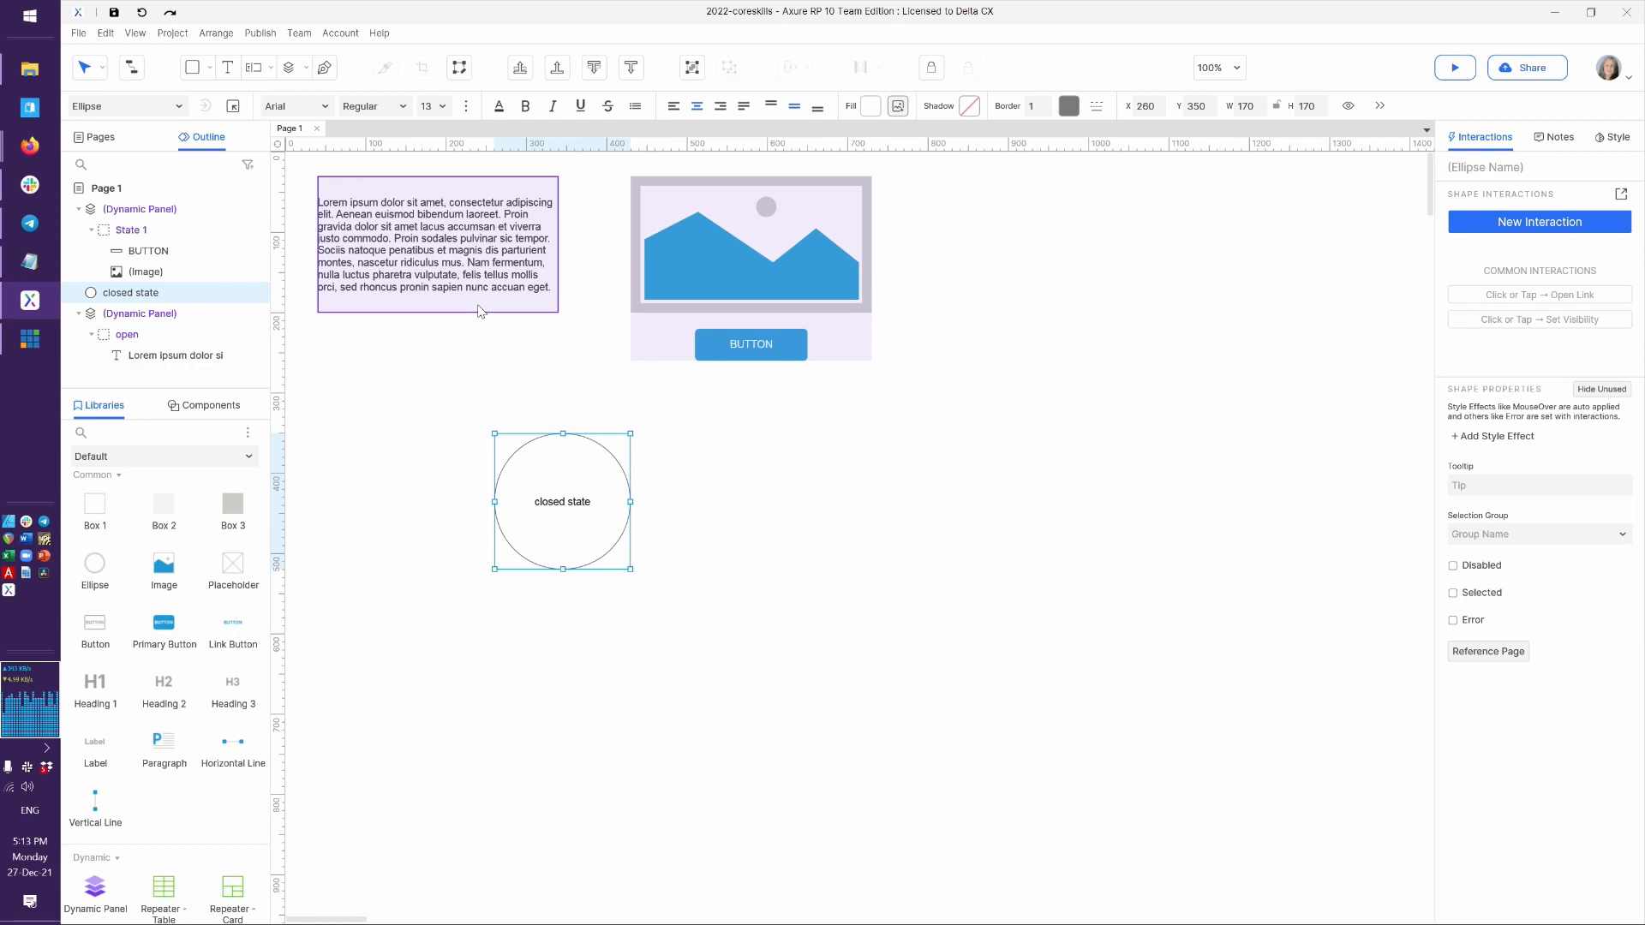
{"action": "left_click_drag", "start_coordinate": [612, 519], "coordinate": [480, 311]}
Break away State 1 of the image-and-button dynamic panel so its widgets sit directly on the page
{"action": "left_click", "coordinate": [798, 266]}
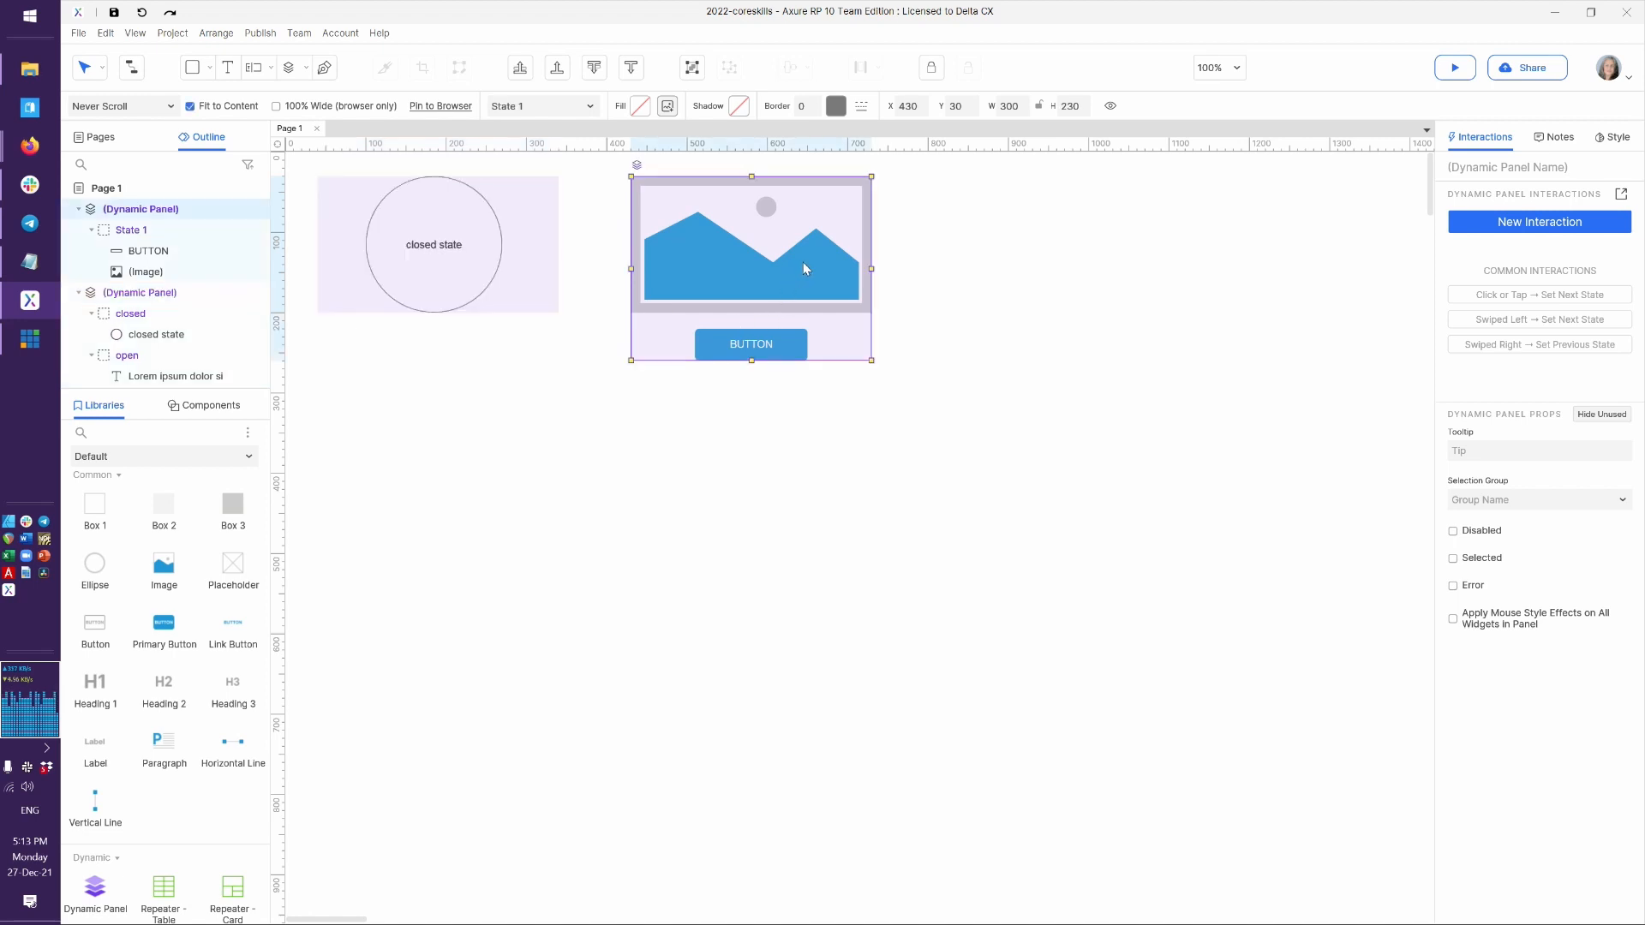
{"action": "right_click", "coordinate": [787, 303]}
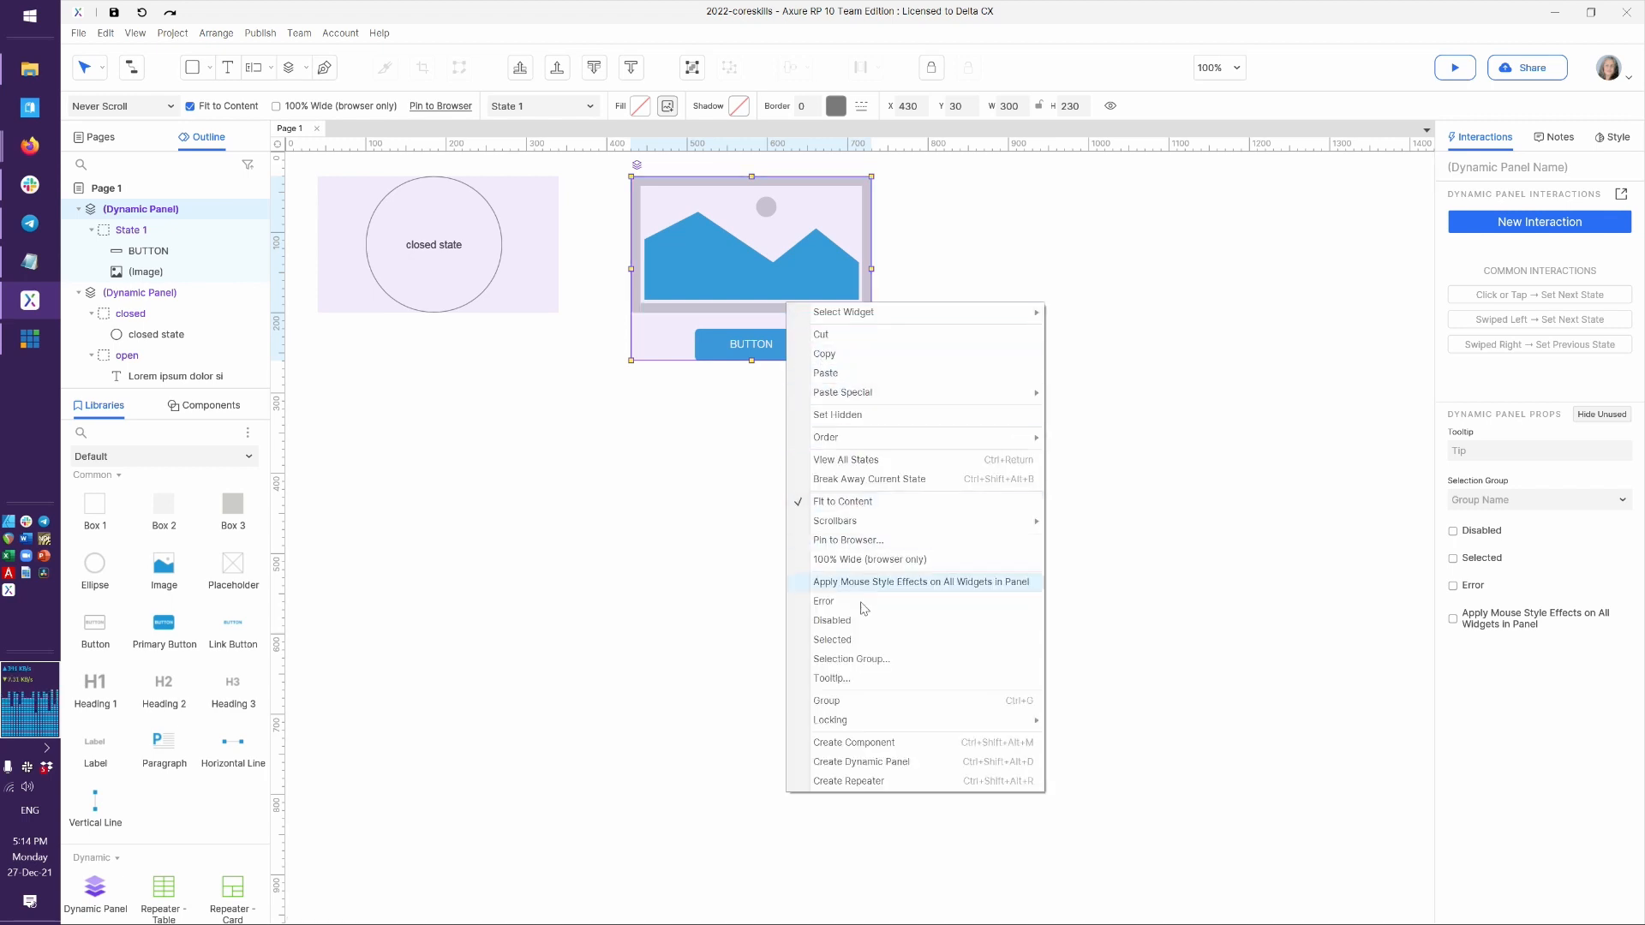
{"action": "left_click", "coordinate": [866, 480]}
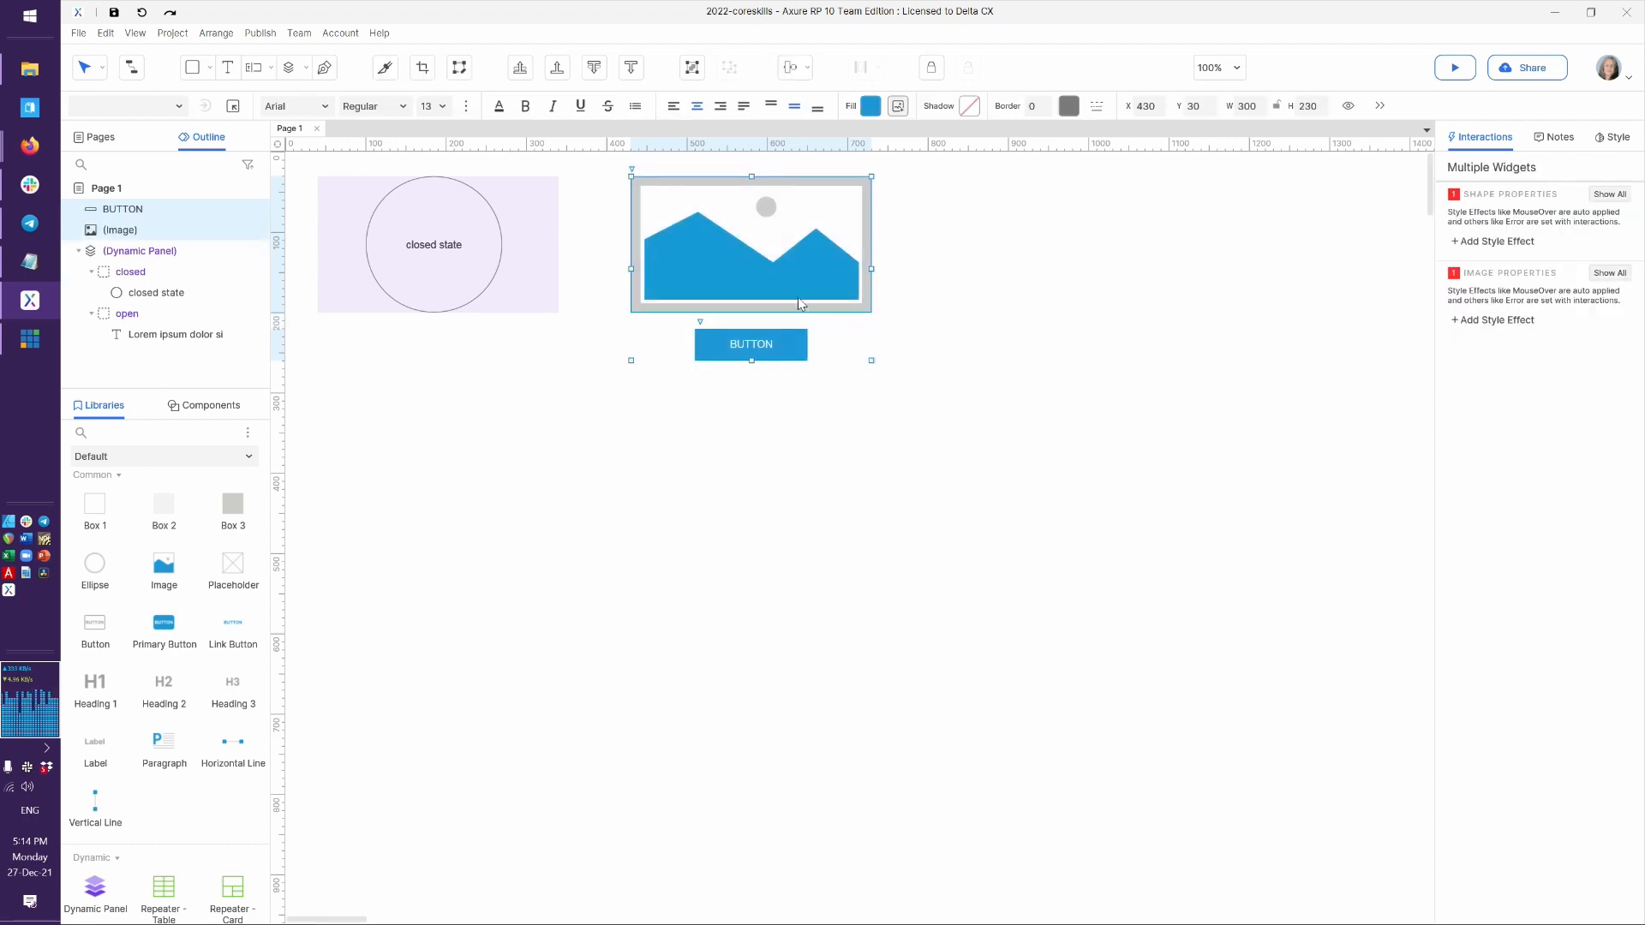
{"action": "left_click", "coordinate": [769, 455]}
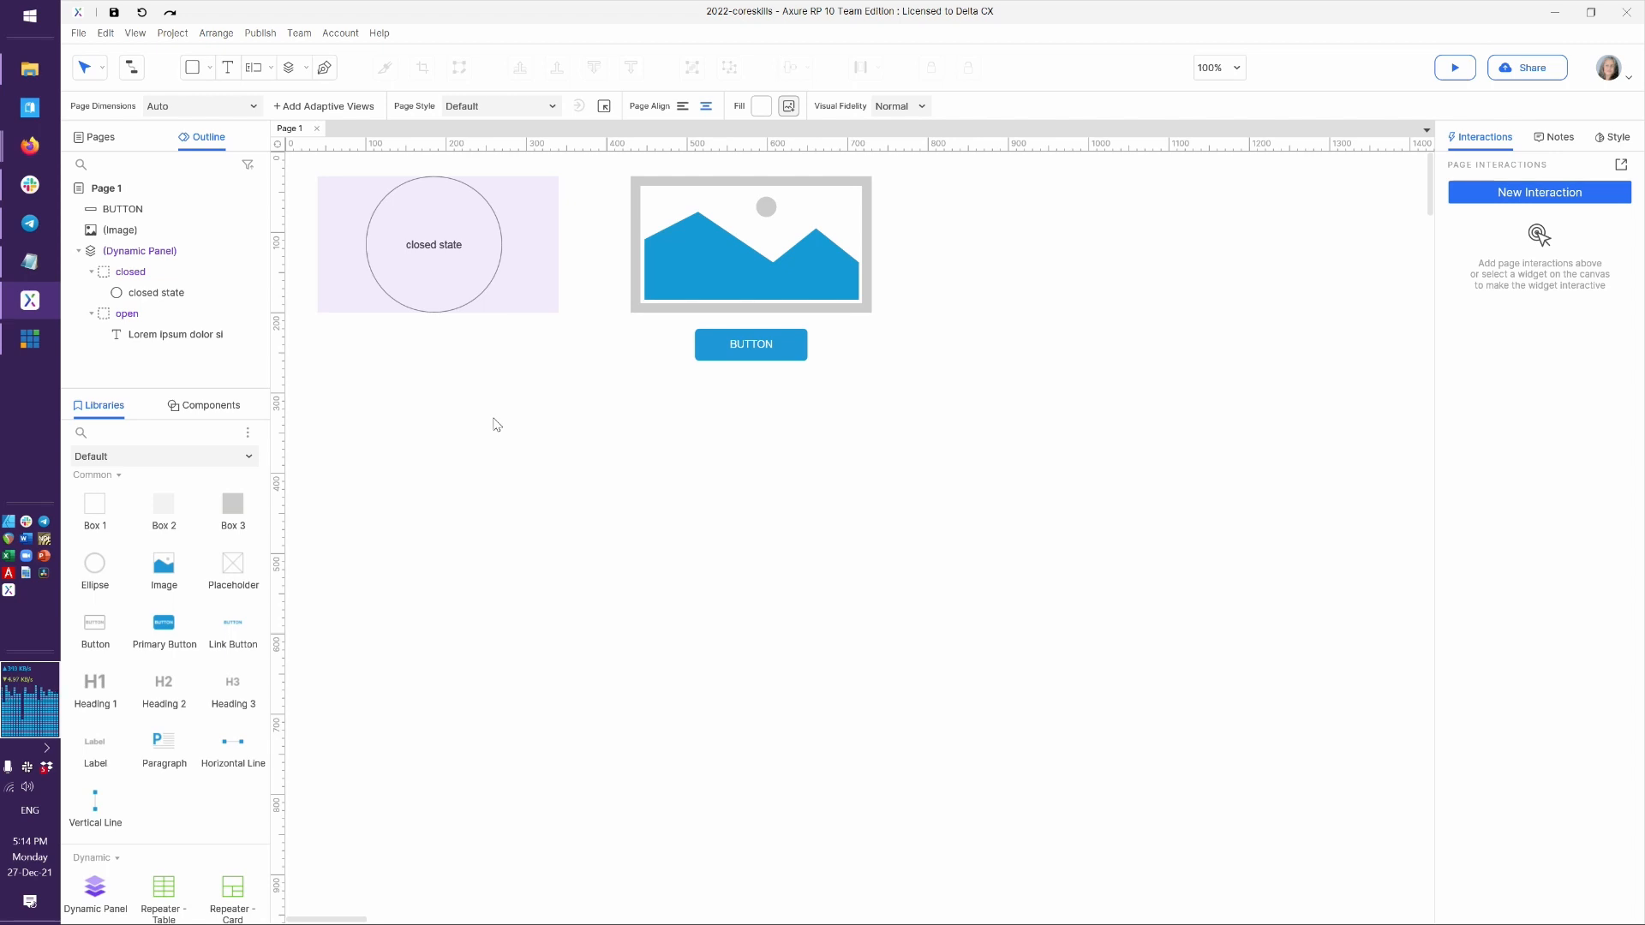
Hide the dynamic panel that holds the closed and open states and set it visible again
{"action": "left_click", "coordinate": [726, 238]}
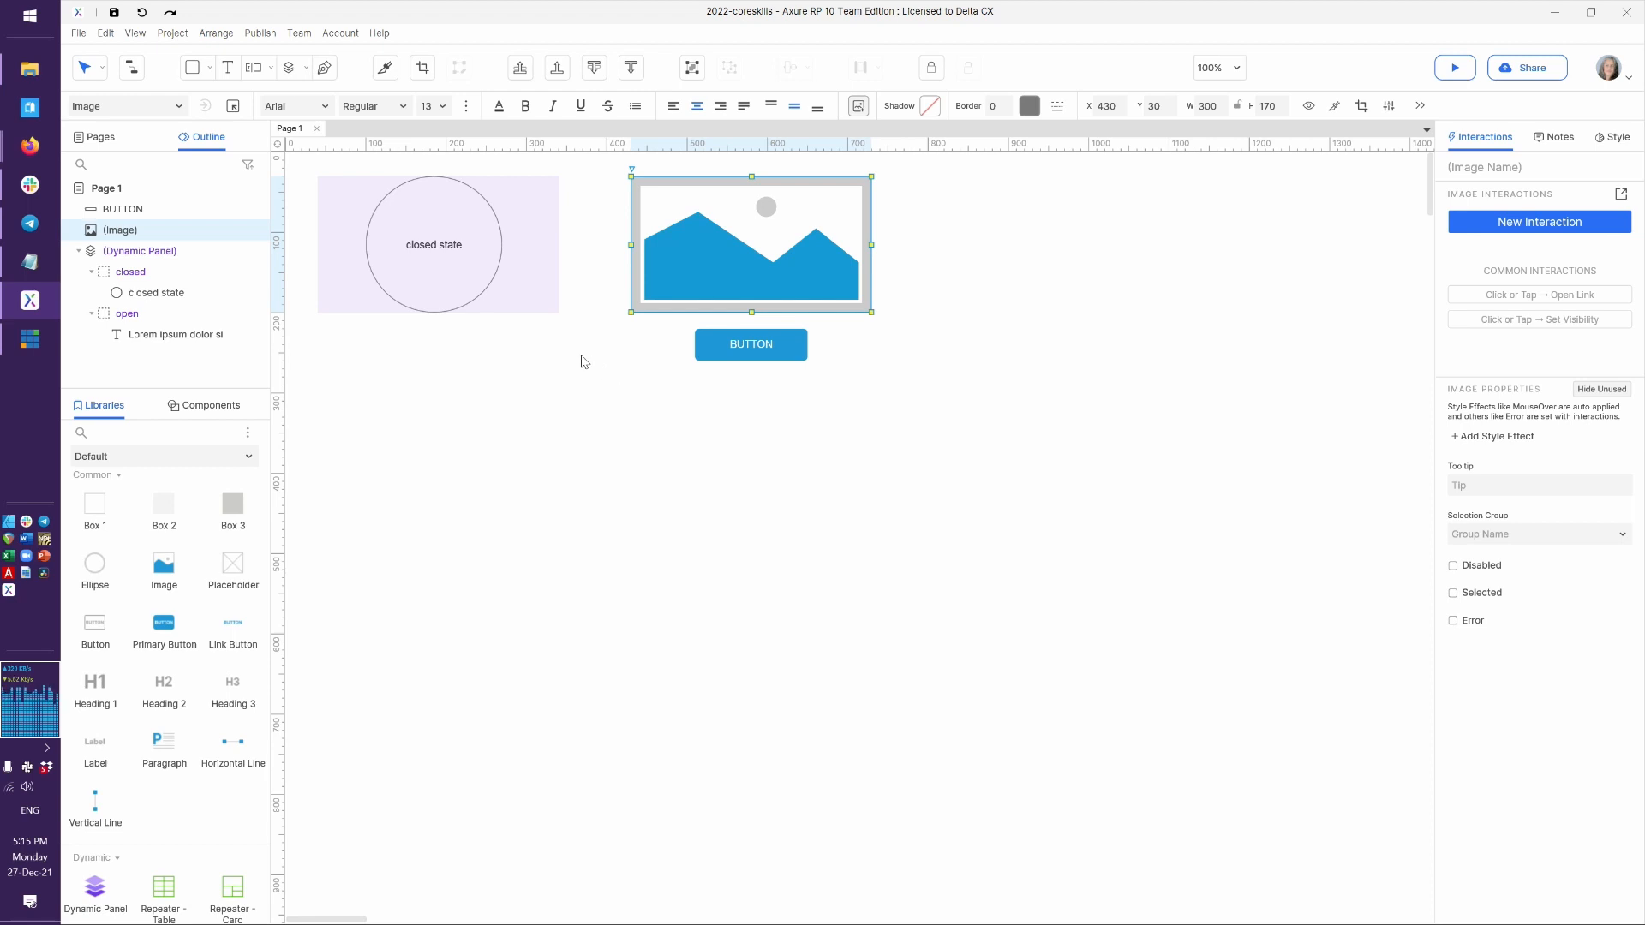
{"action": "left_click", "coordinate": [457, 242]}
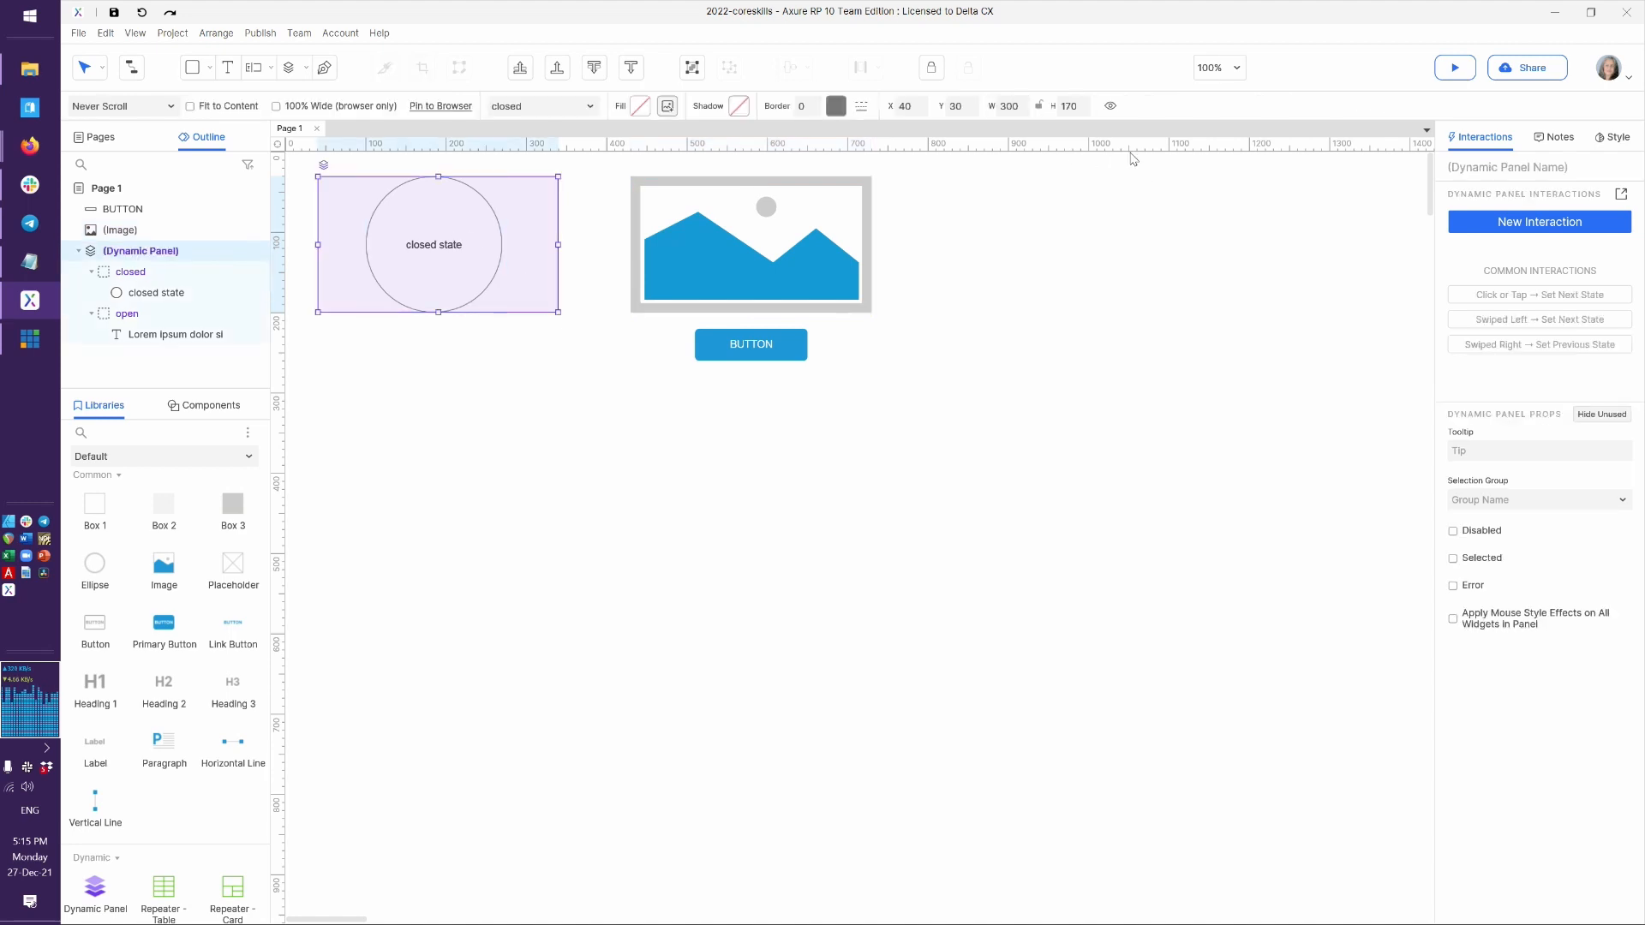
{"action": "left_click", "coordinate": [1111, 106]}
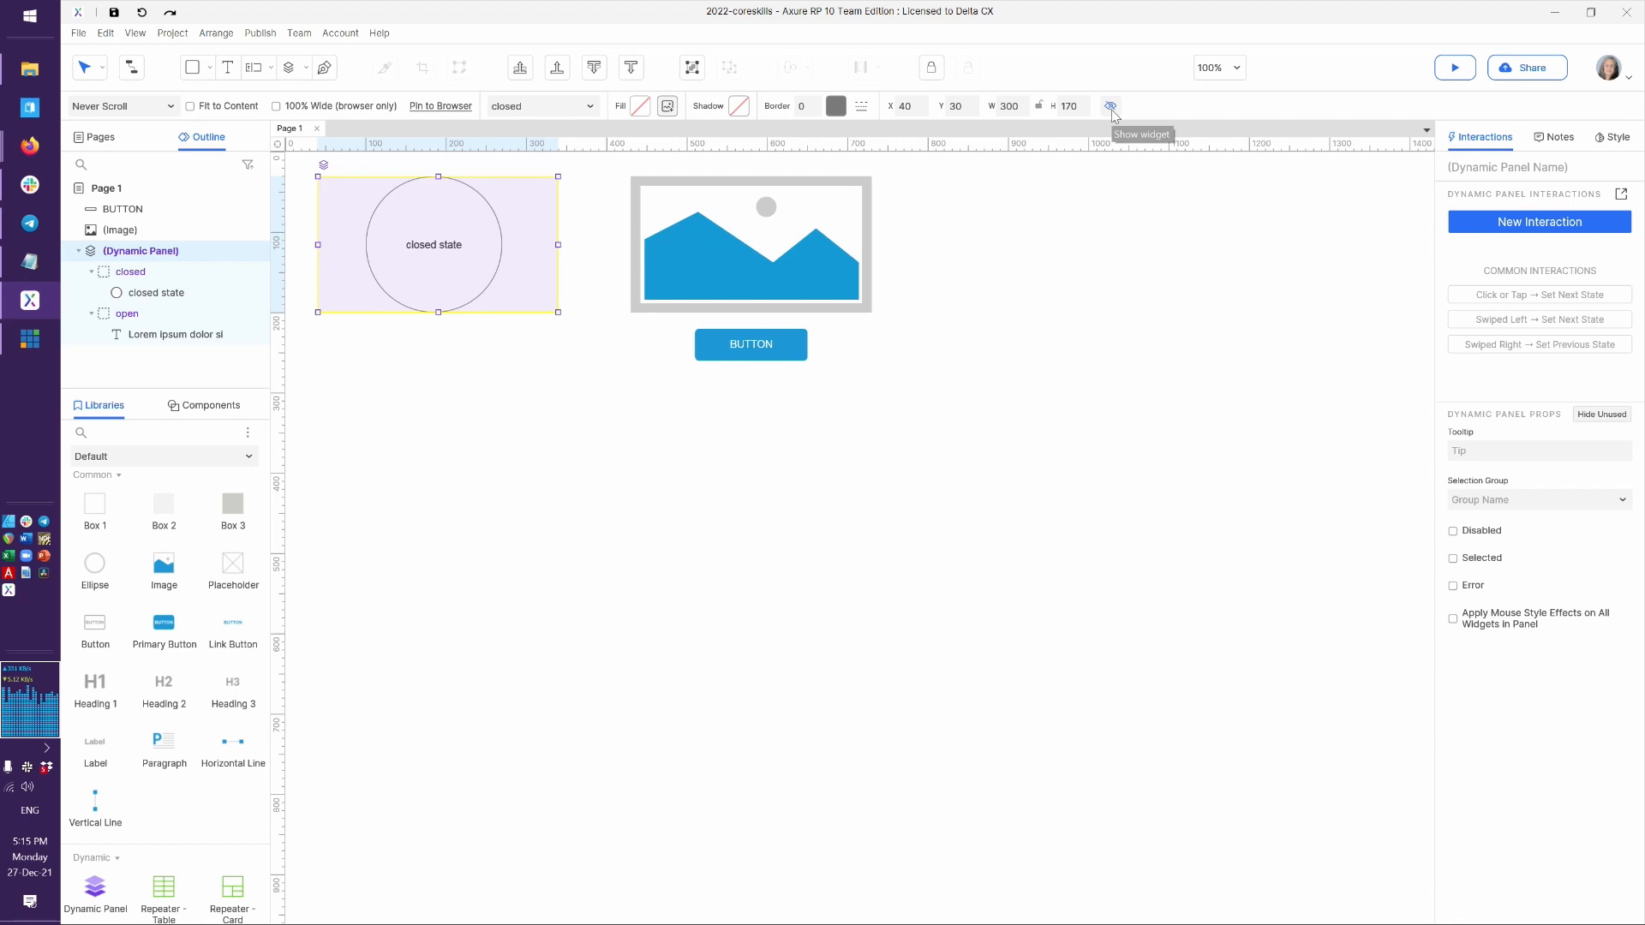
{"action": "left_click", "coordinate": [535, 413]}
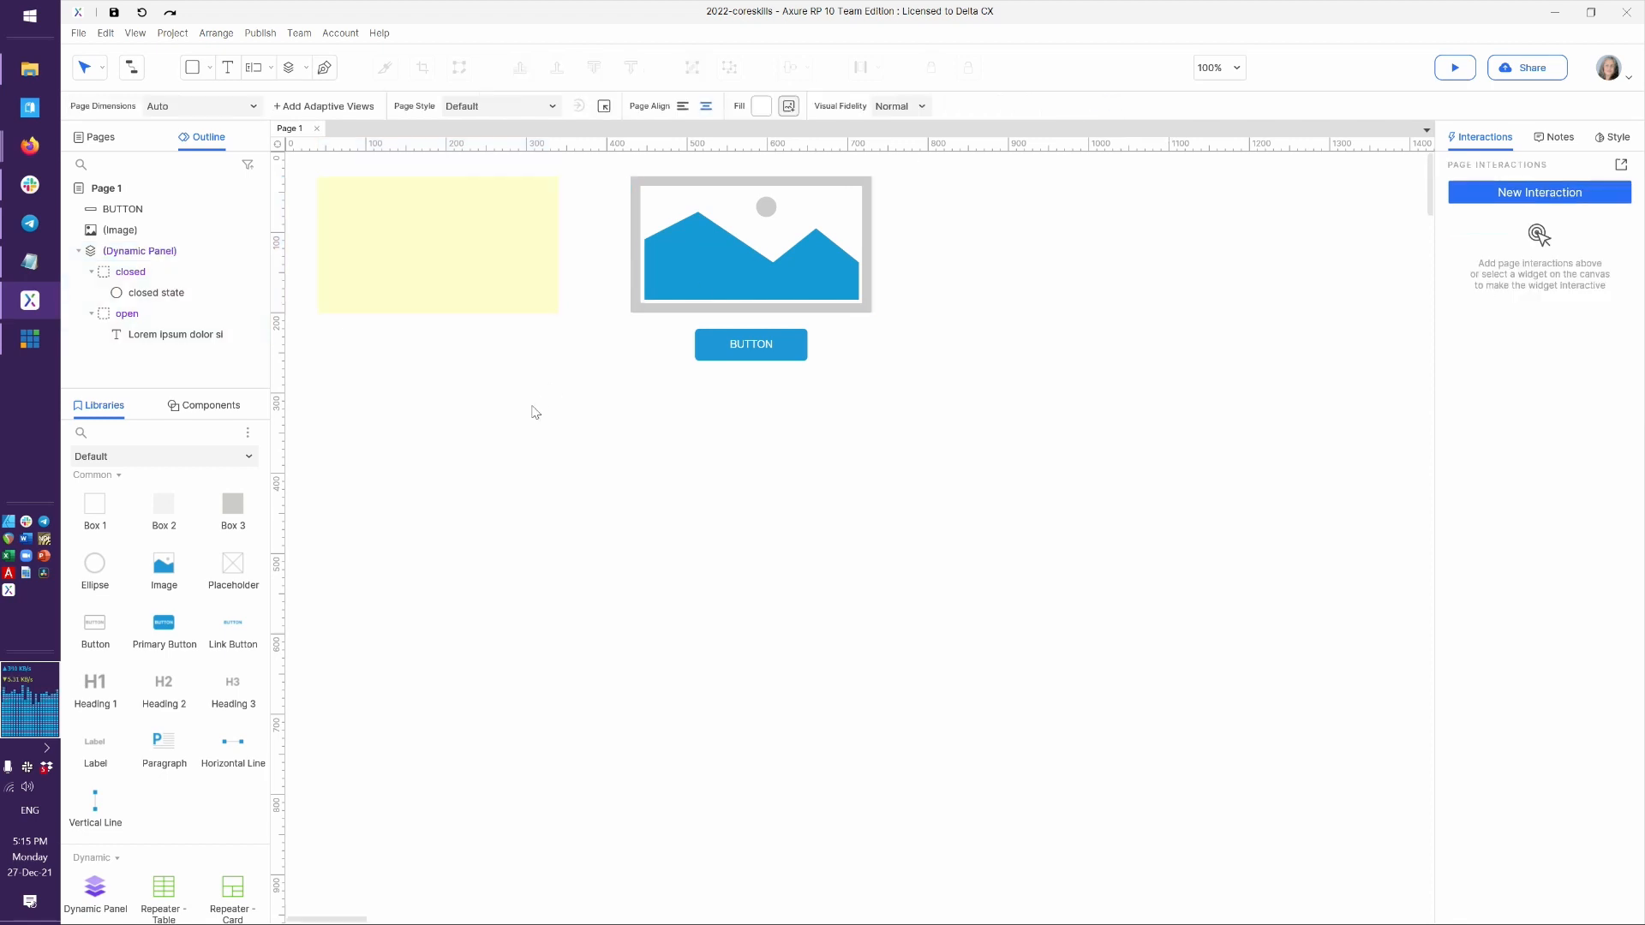
{"action": "right_click", "coordinate": [468, 260]}
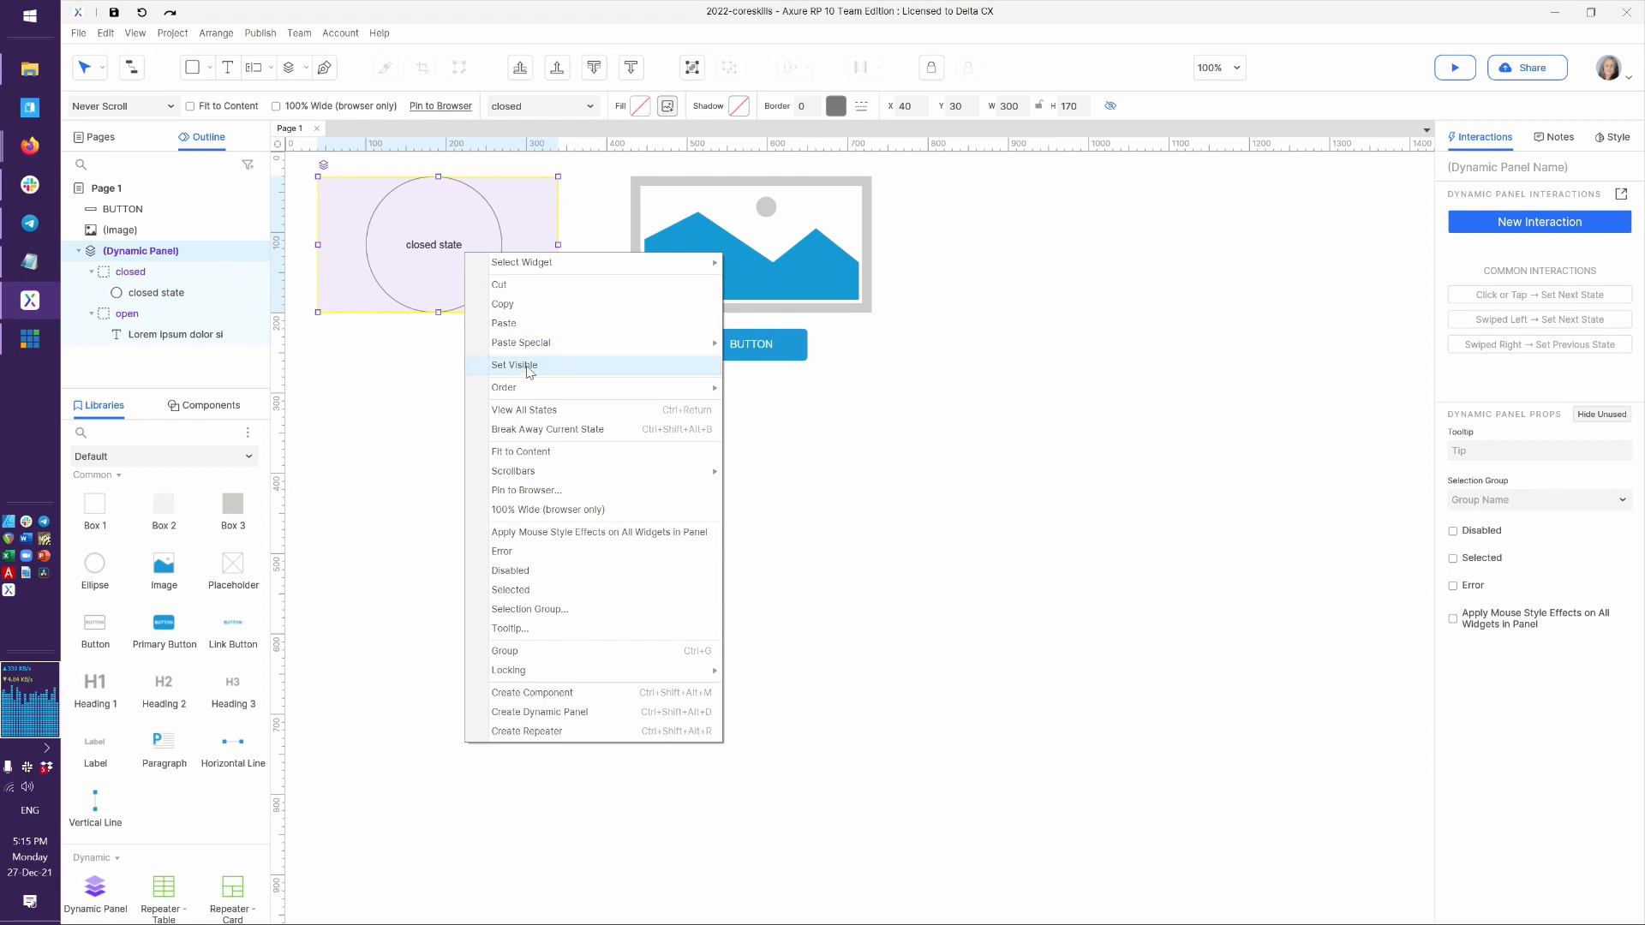
{"action": "left_click", "coordinate": [527, 366]}
Hide the two-state dynamic panel once more and restore its visibility
{"action": "right_click", "coordinate": [480, 271]}
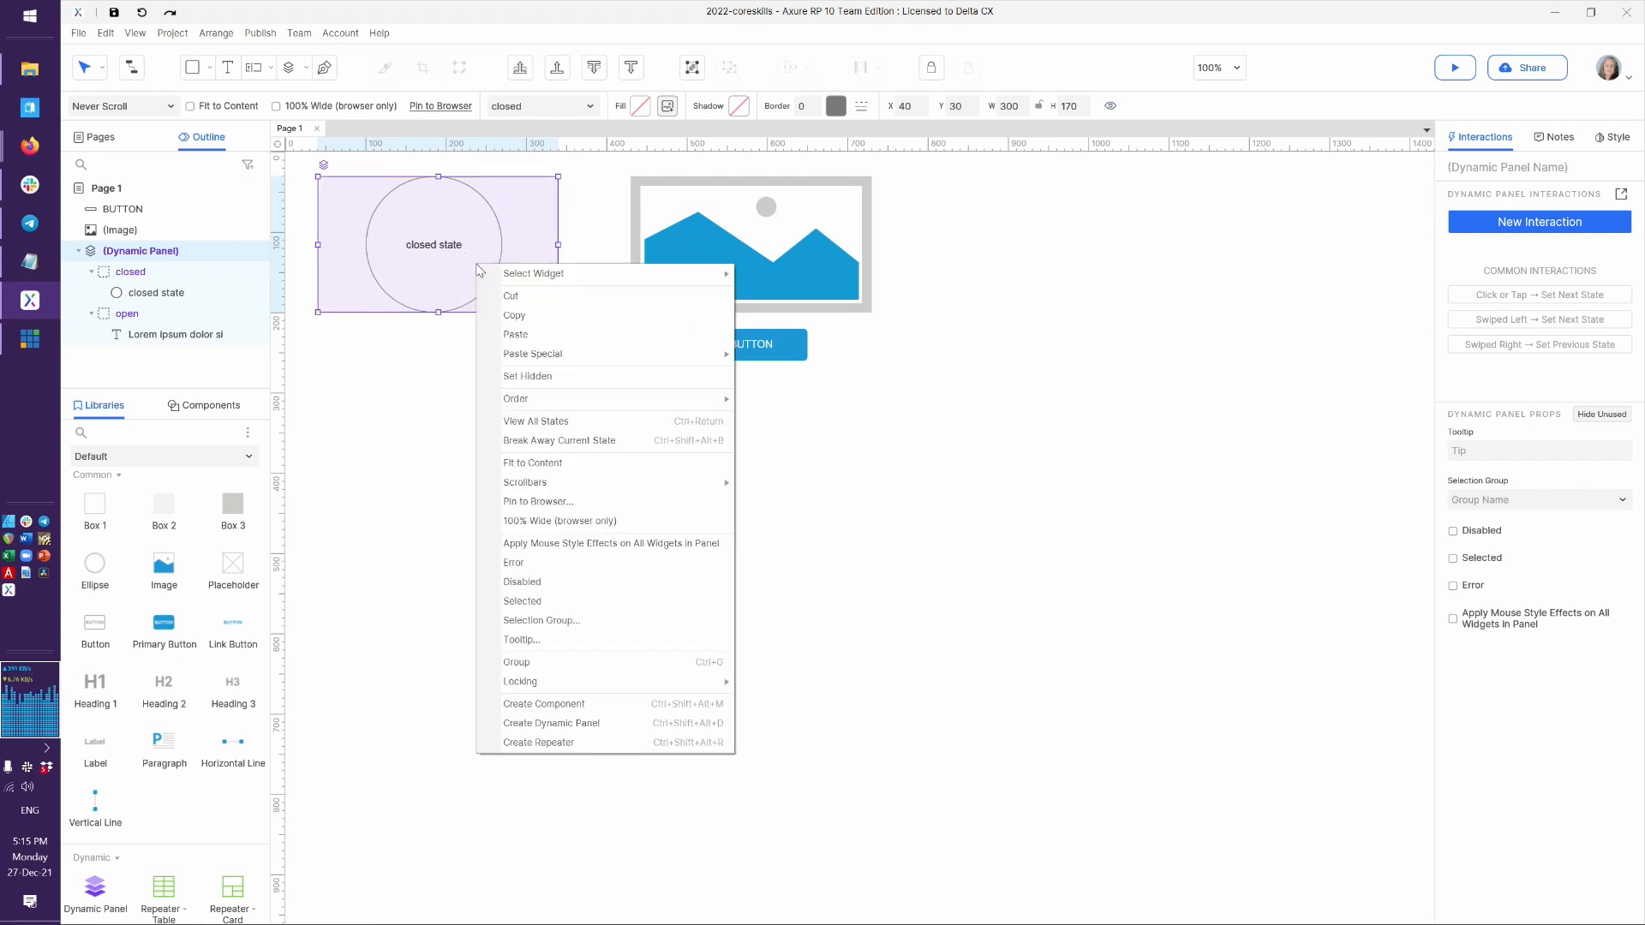
{"action": "left_click", "coordinate": [536, 377]}
{"action": "left_click", "coordinate": [535, 377]}
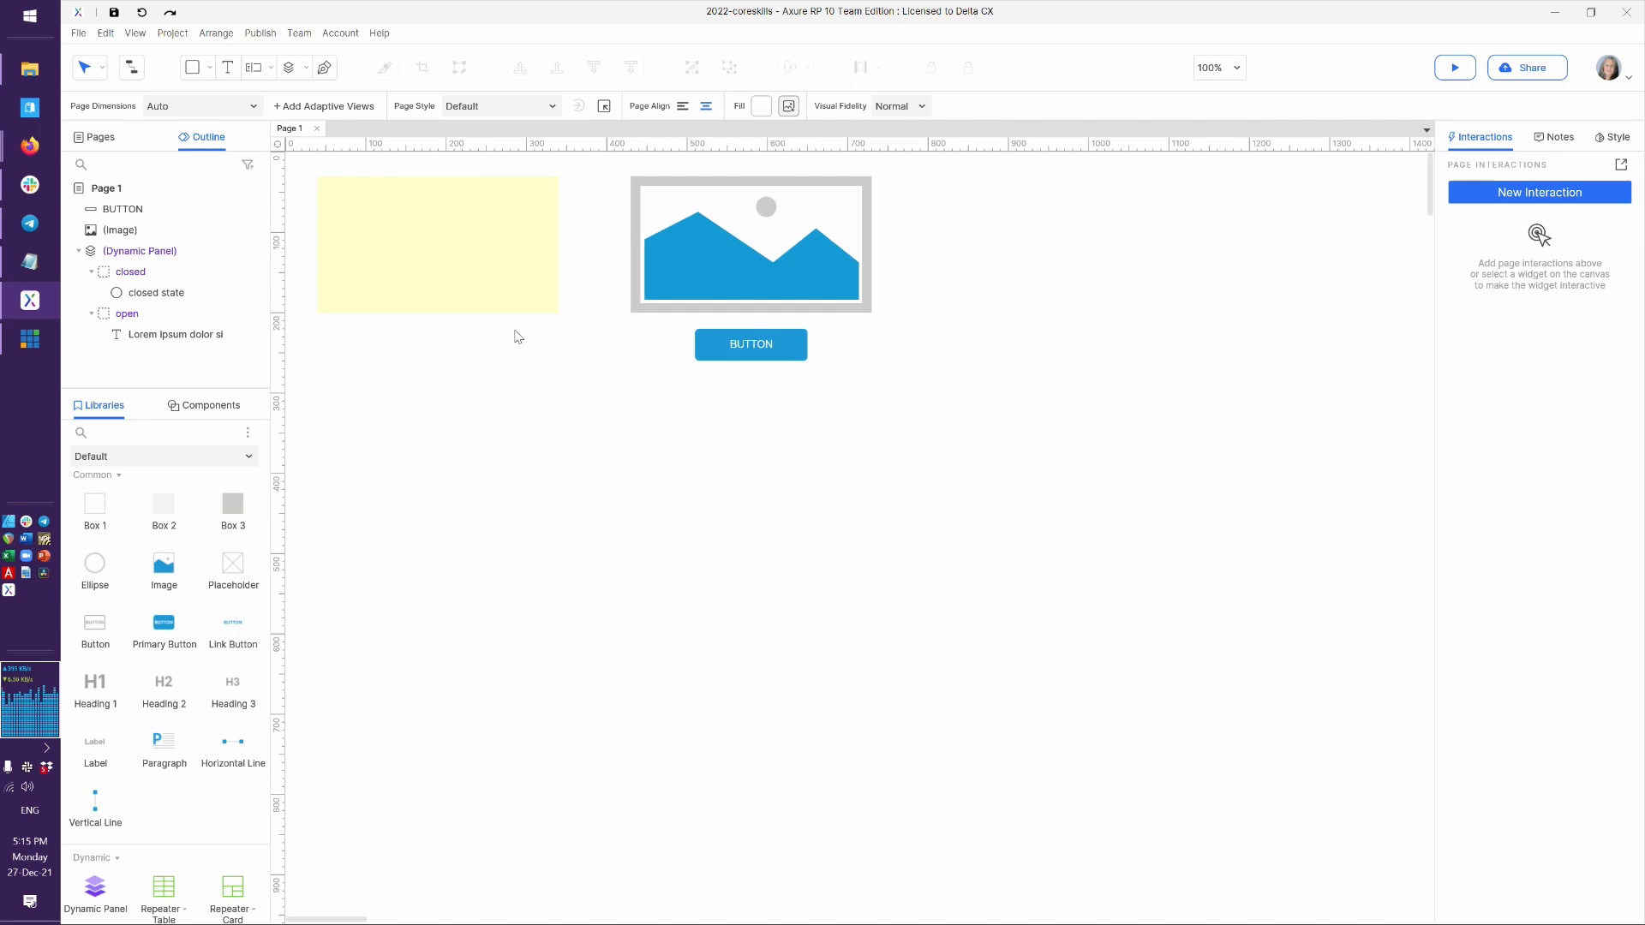
{"action": "left_click", "coordinate": [494, 278]}
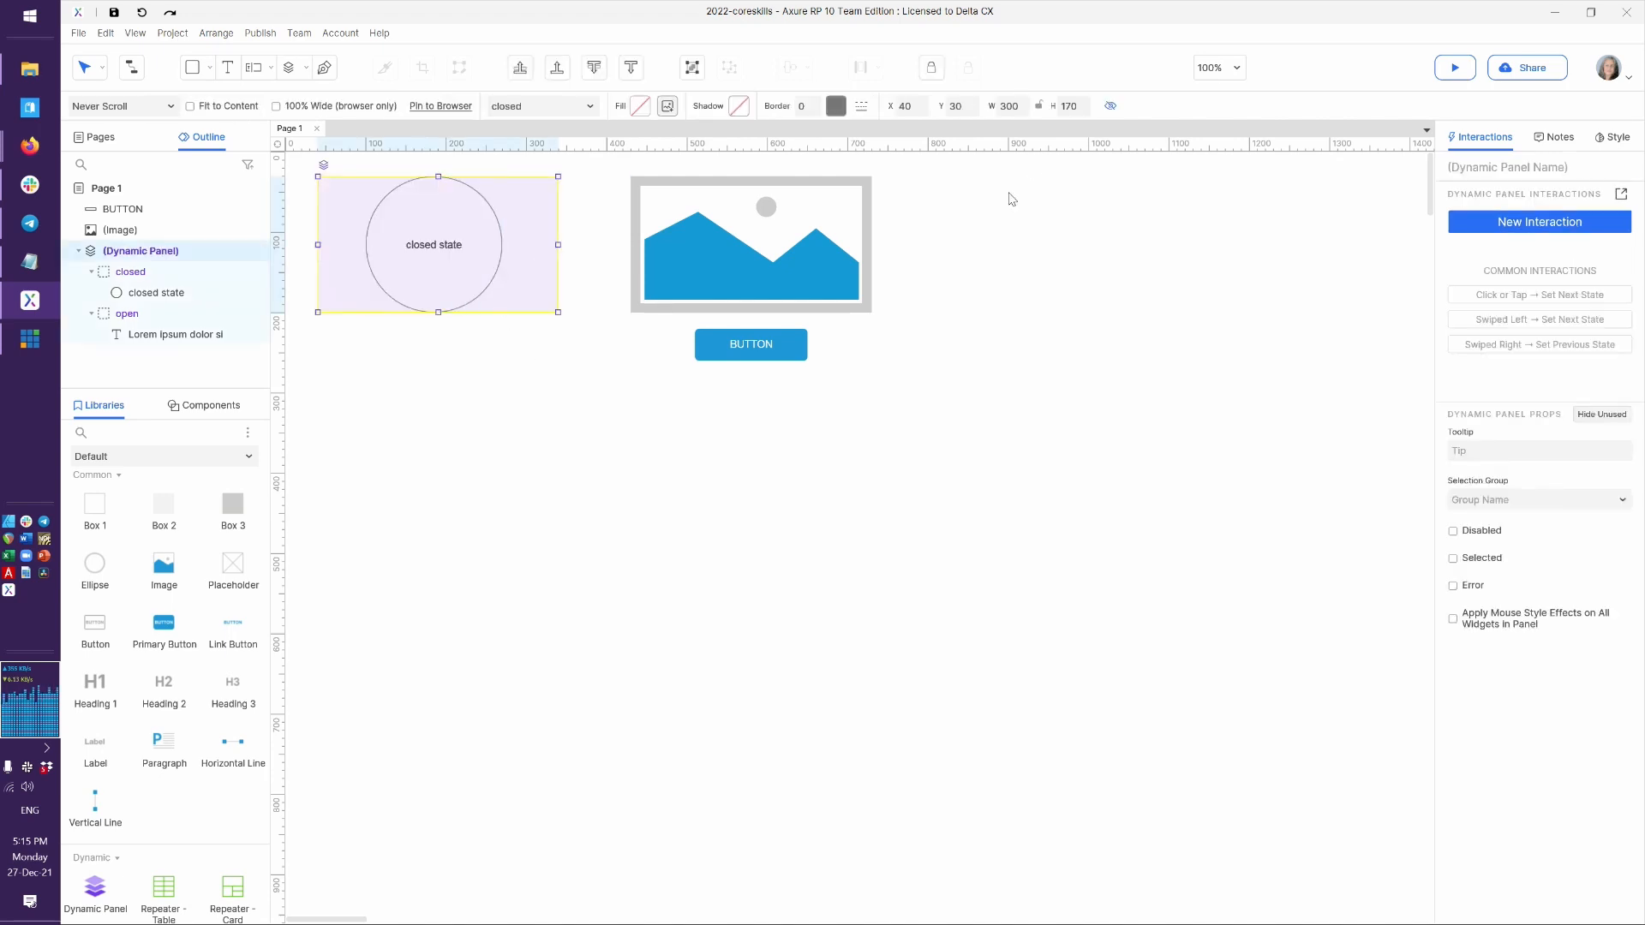
{"action": "left_click", "coordinate": [1108, 109]}
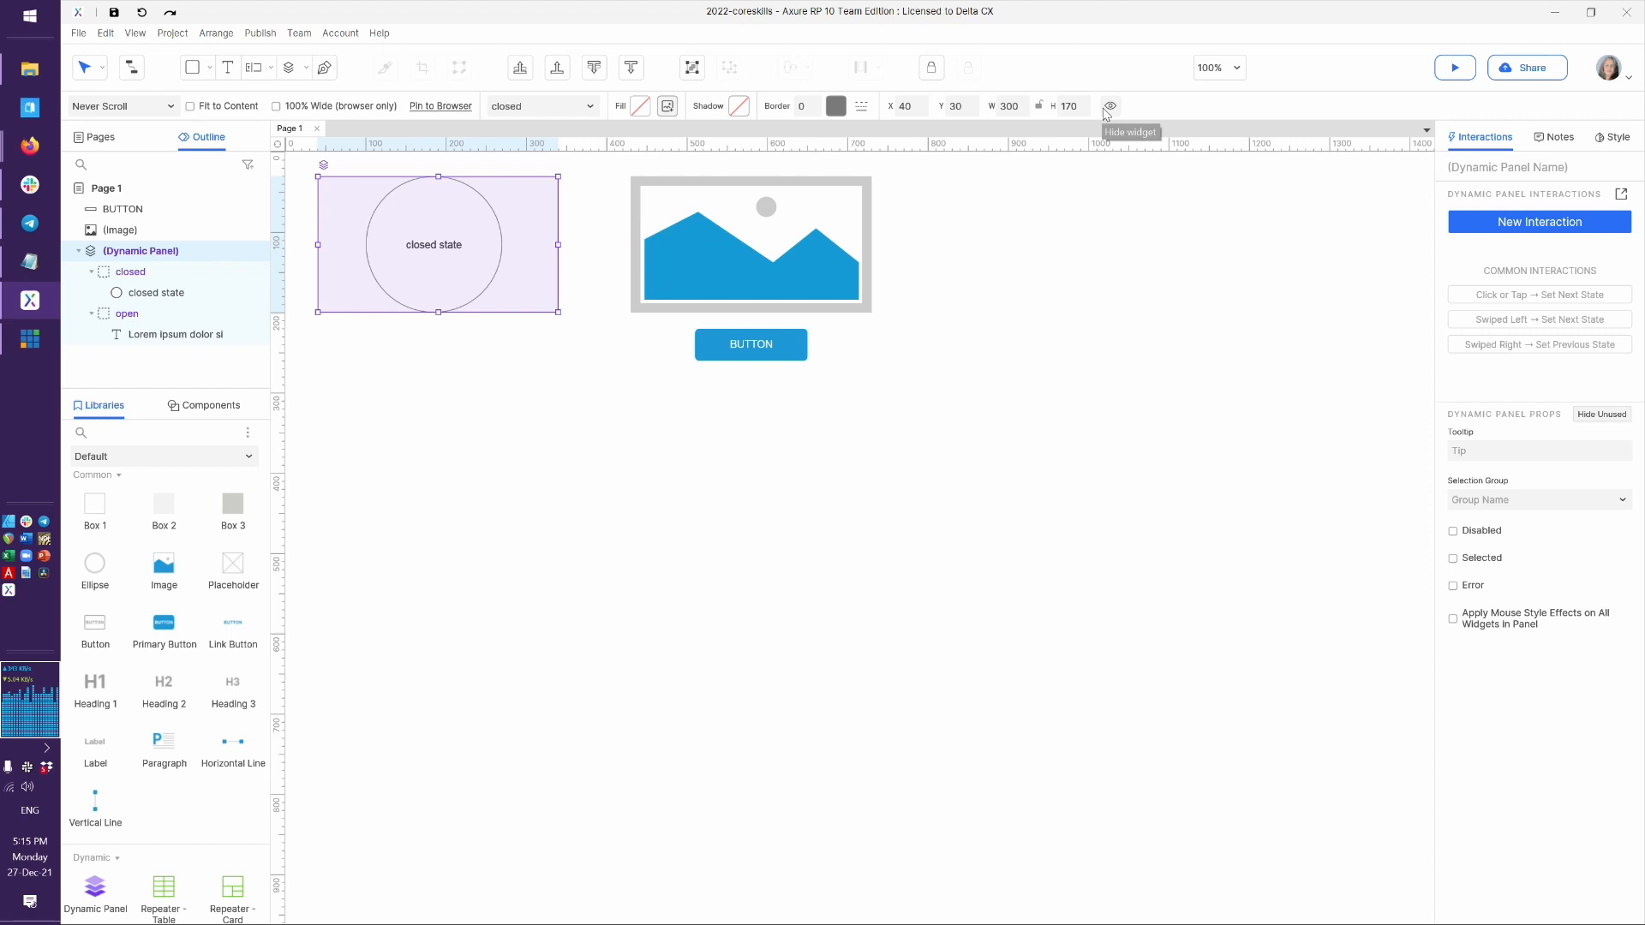
{"action": "left_click", "coordinate": [988, 293]}
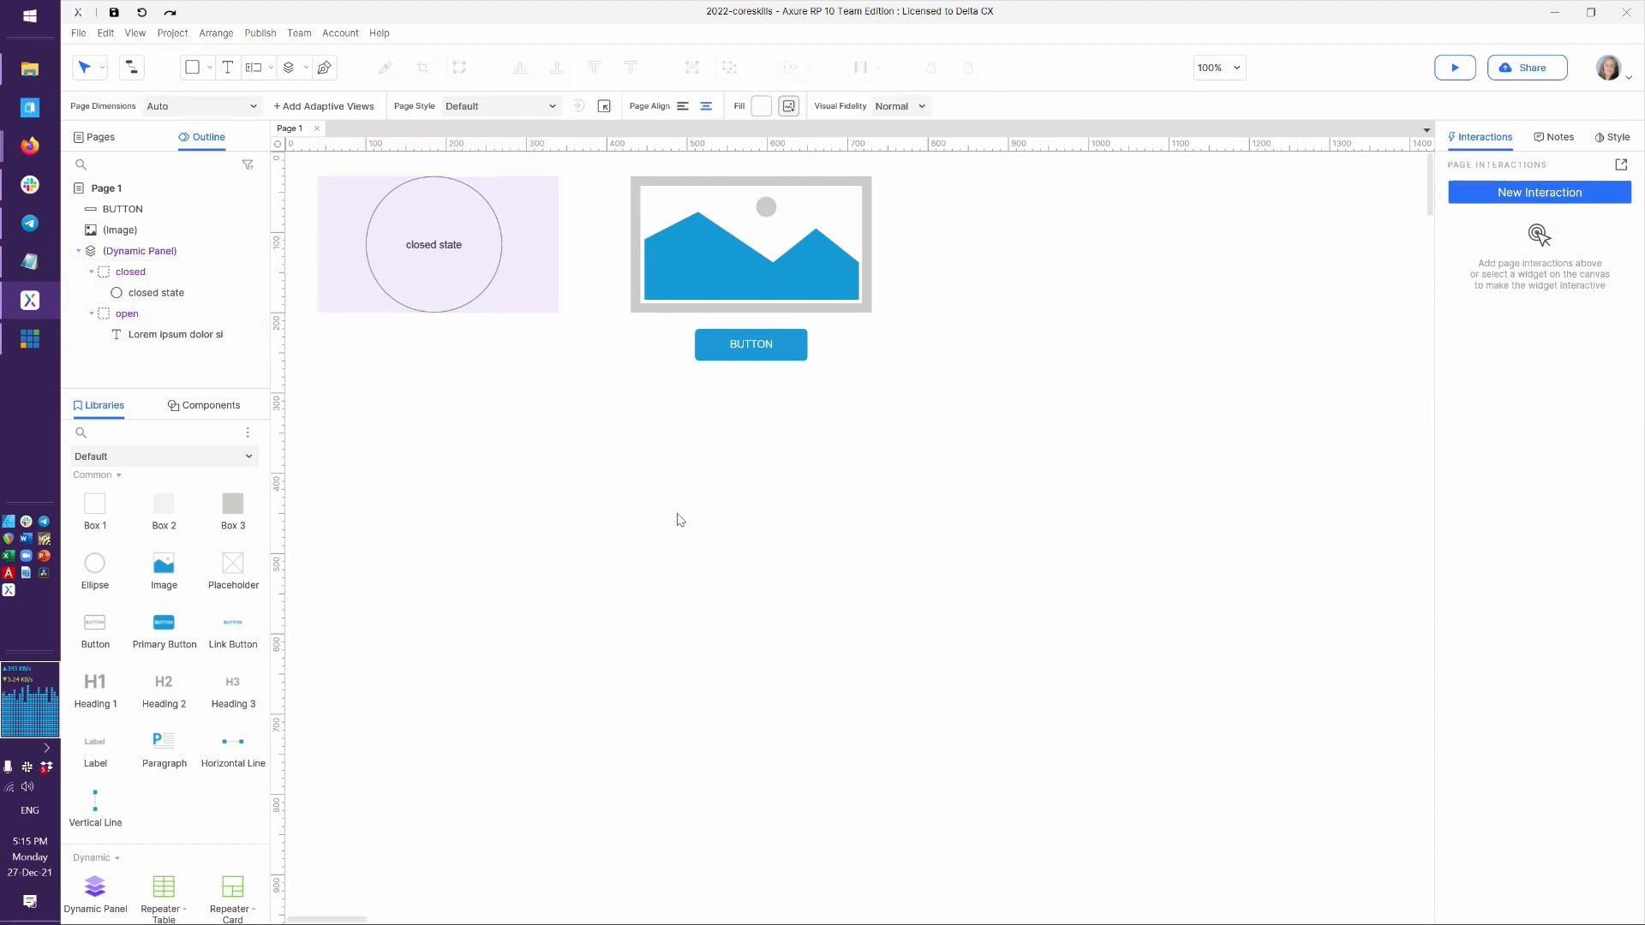
Set the image widget above the button to hidden and make it visible again
{"action": "left_click", "coordinate": [797, 283]}
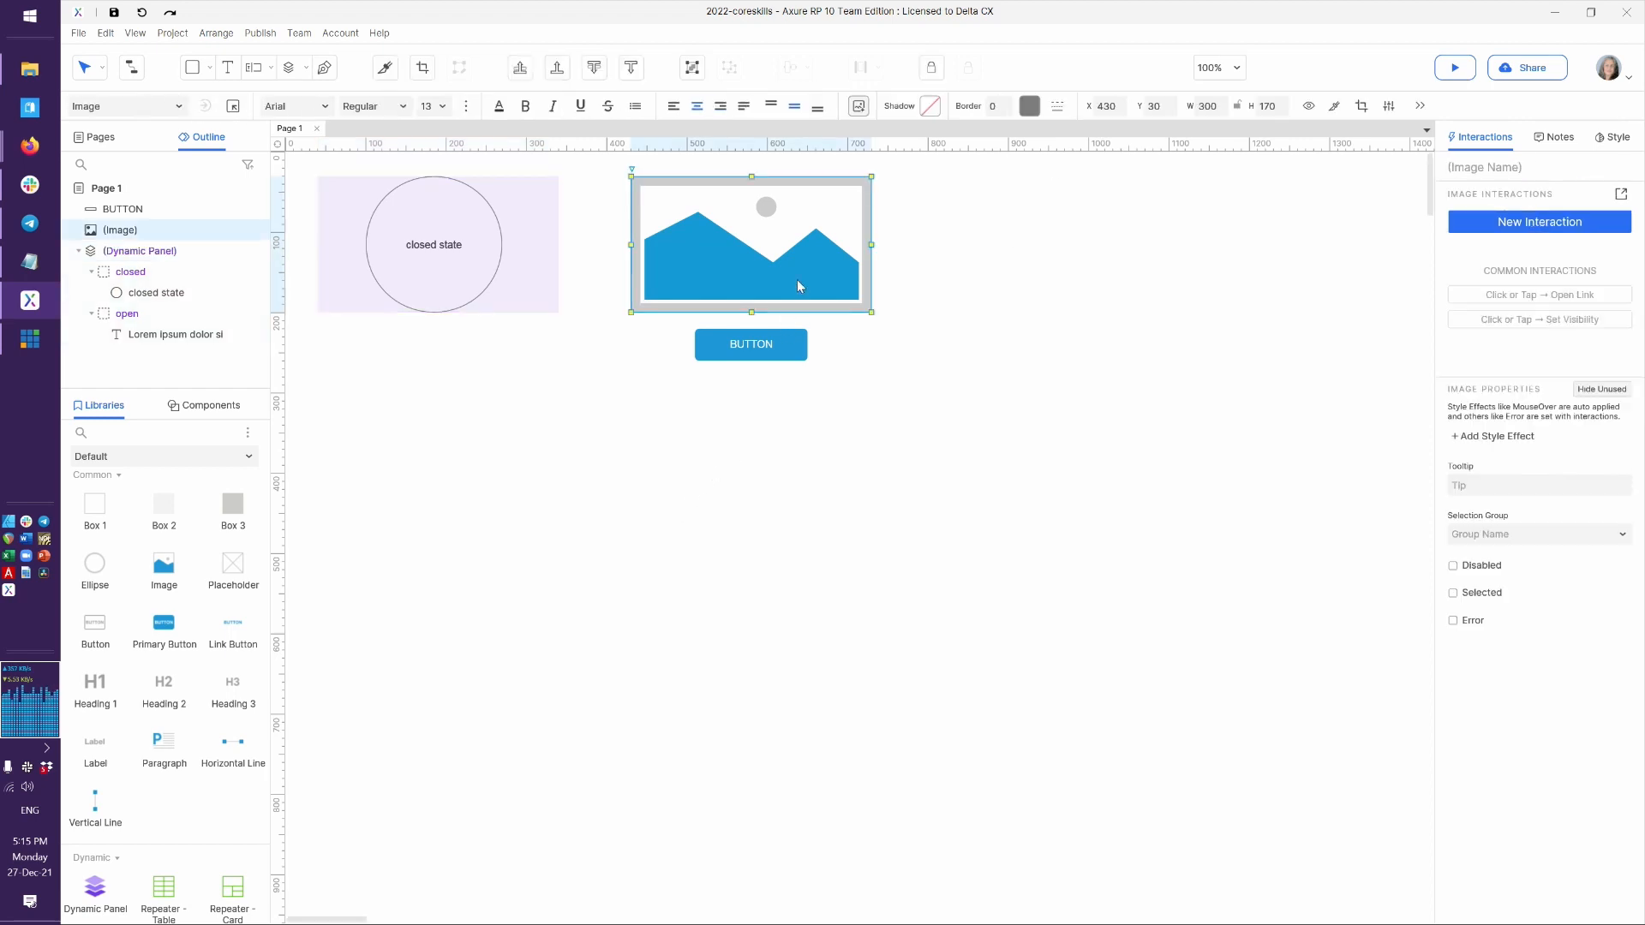
{"action": "right_click", "coordinate": [798, 285]}
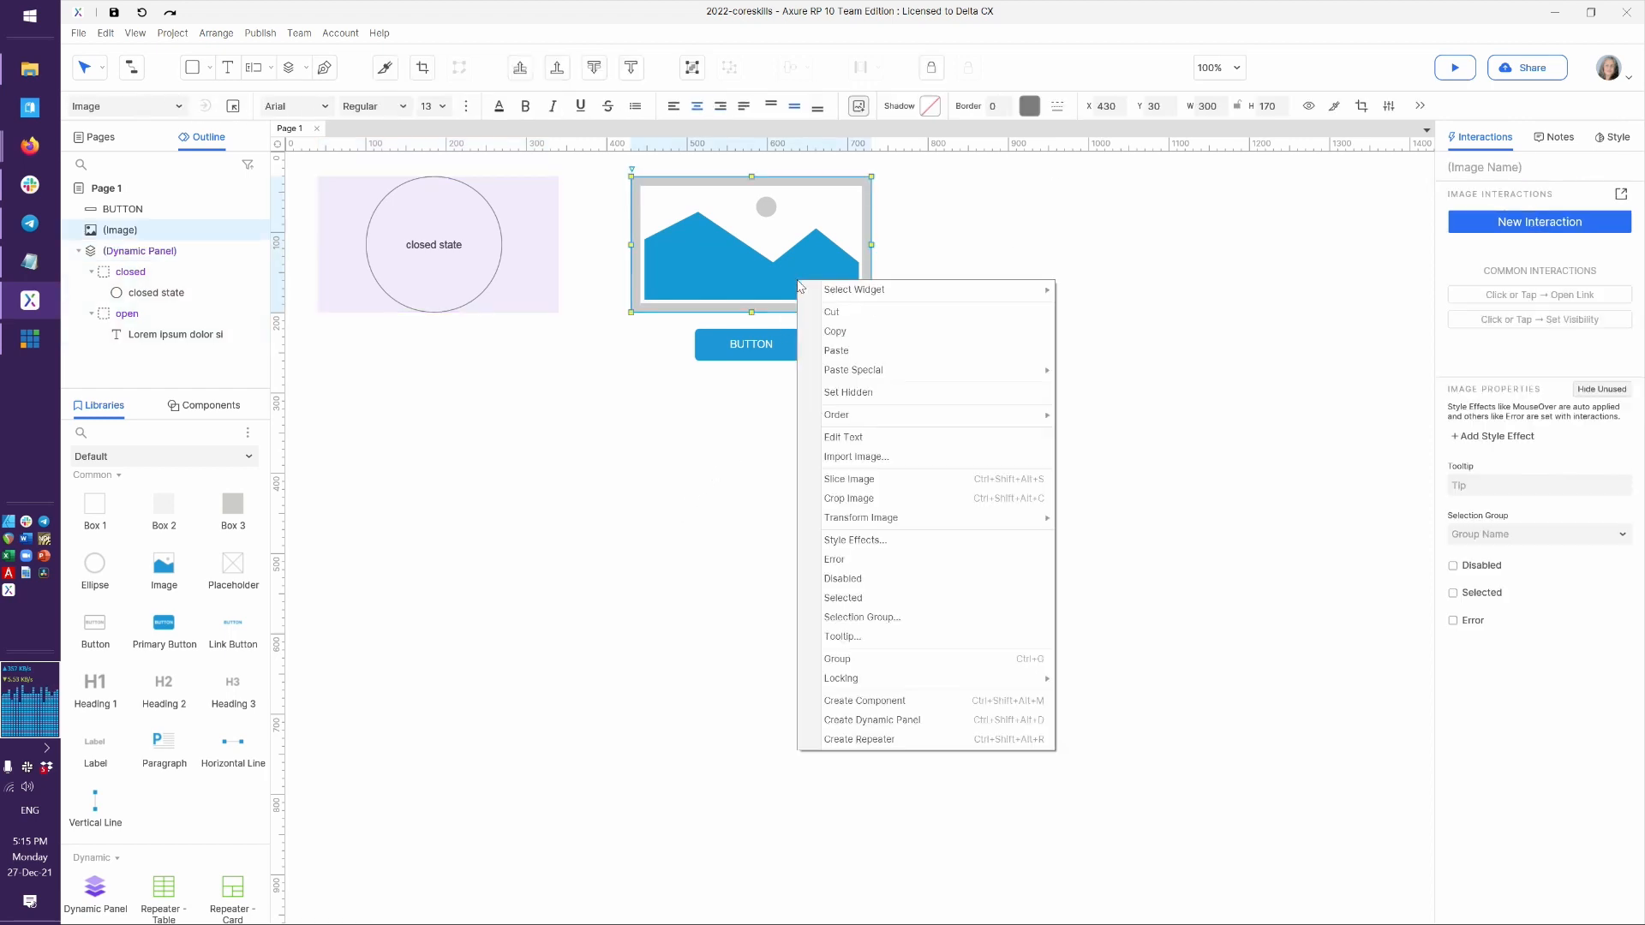
{"action": "left_click", "coordinate": [859, 393]}
{"action": "left_click", "coordinate": [910, 409]}
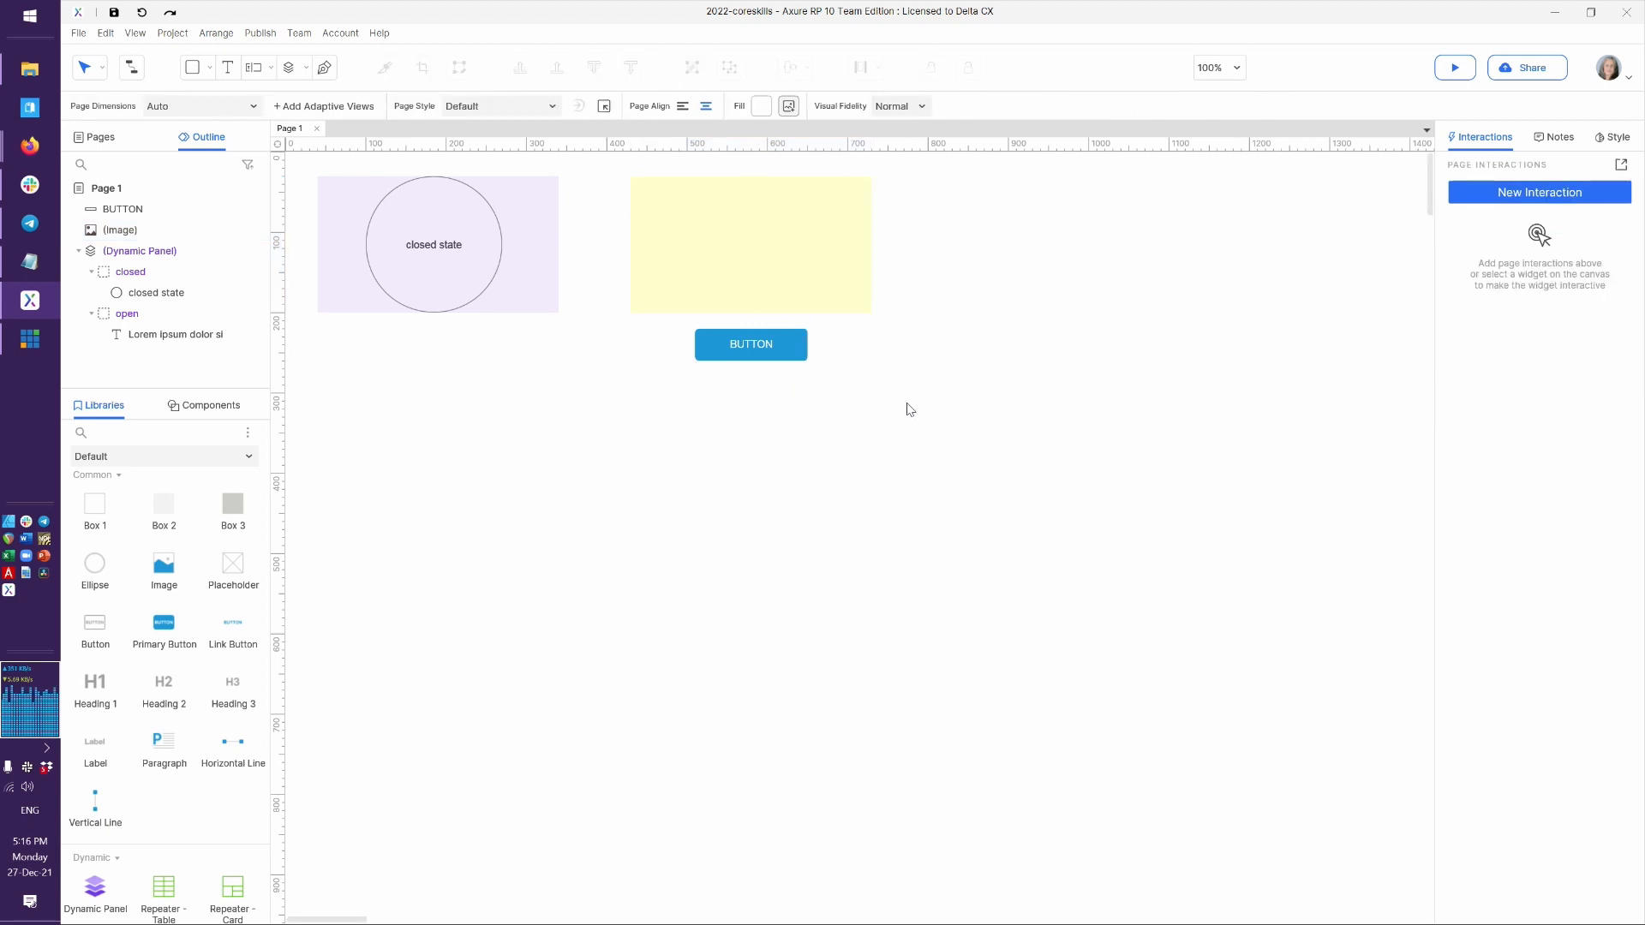
{"action": "left_click", "coordinate": [757, 254]}
{"action": "right_click", "coordinate": [757, 253]}
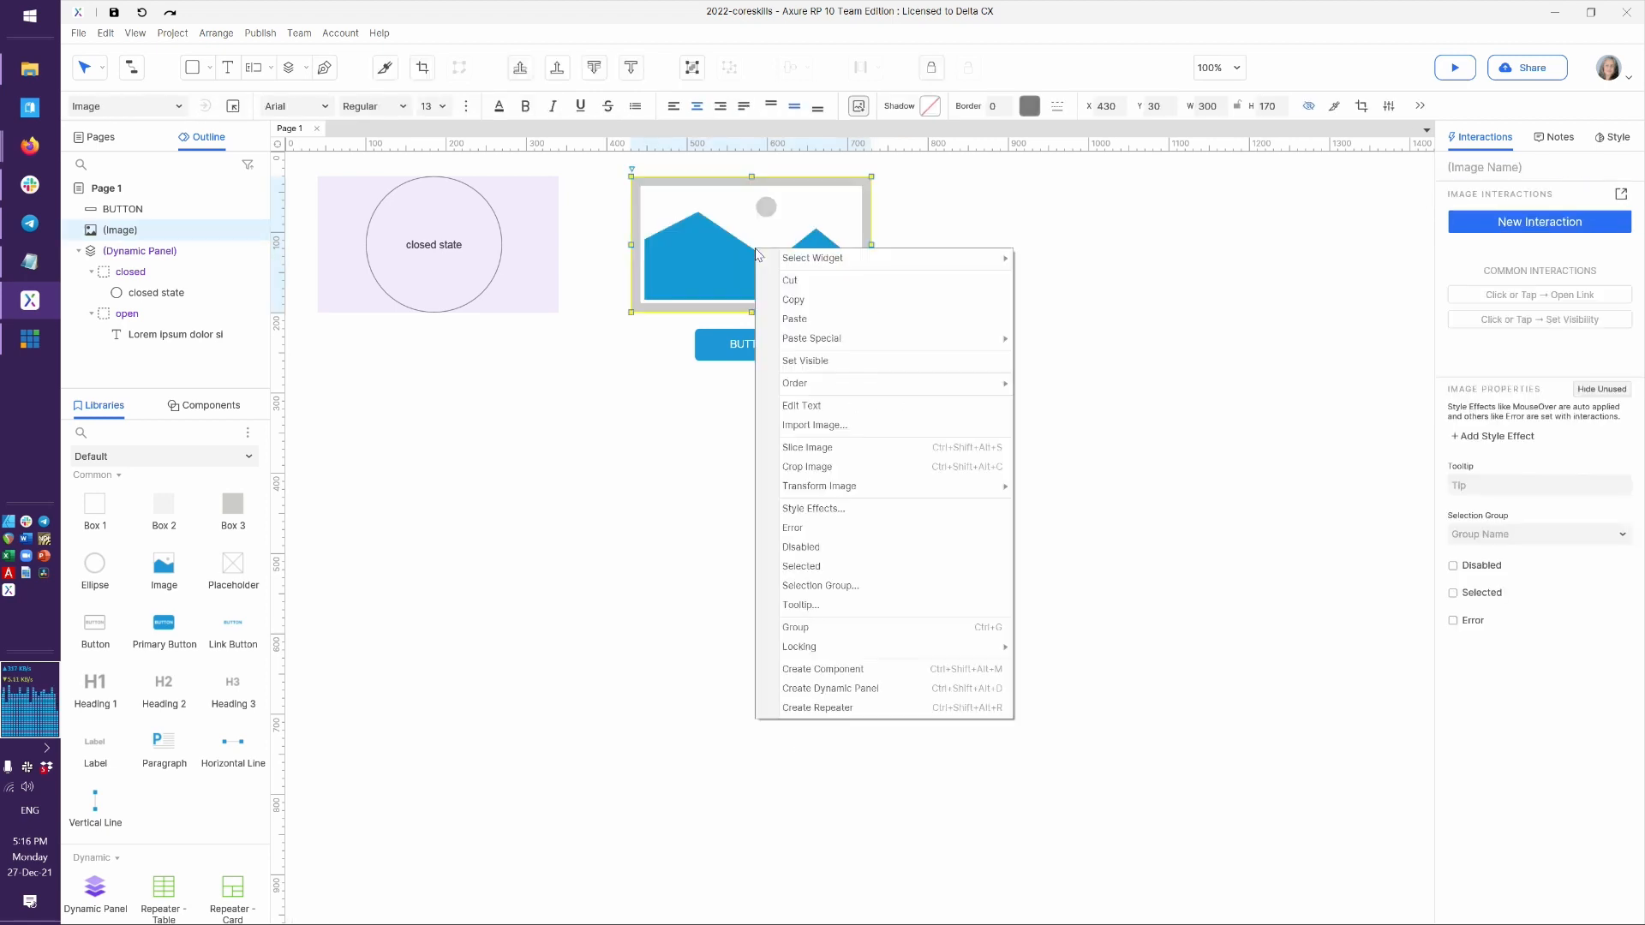
{"action": "left_click", "coordinate": [818, 361]}
{"action": "left_click", "coordinate": [954, 426]}
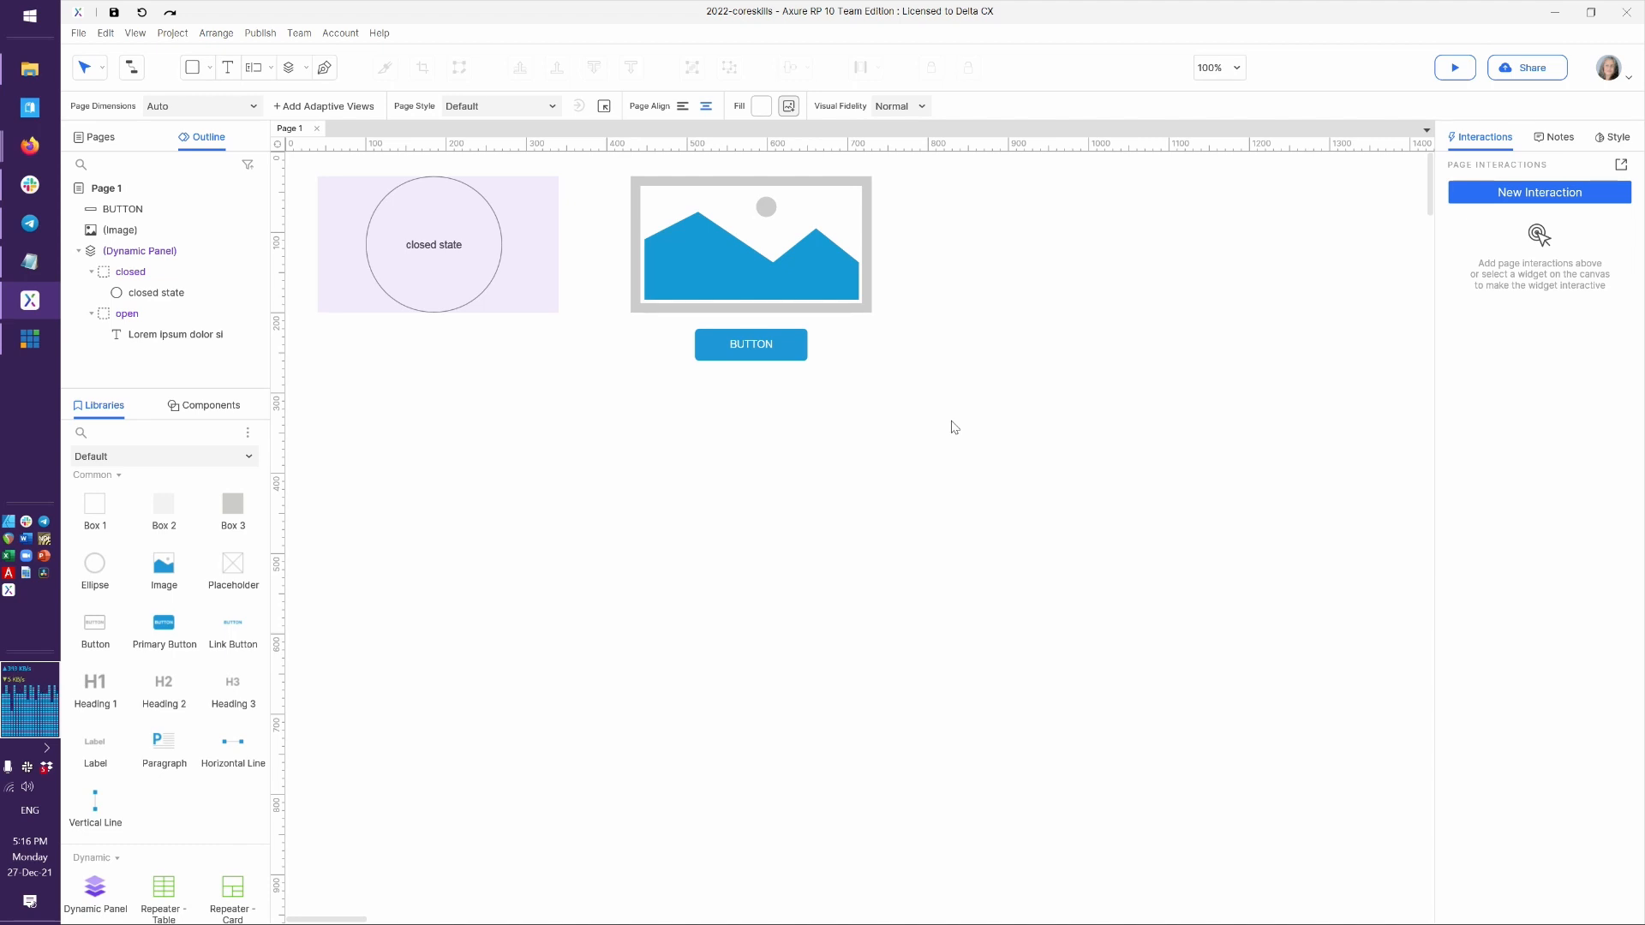
Group the image with the button below it and clear the selection
{"action": "left_click", "coordinate": [809, 240]}
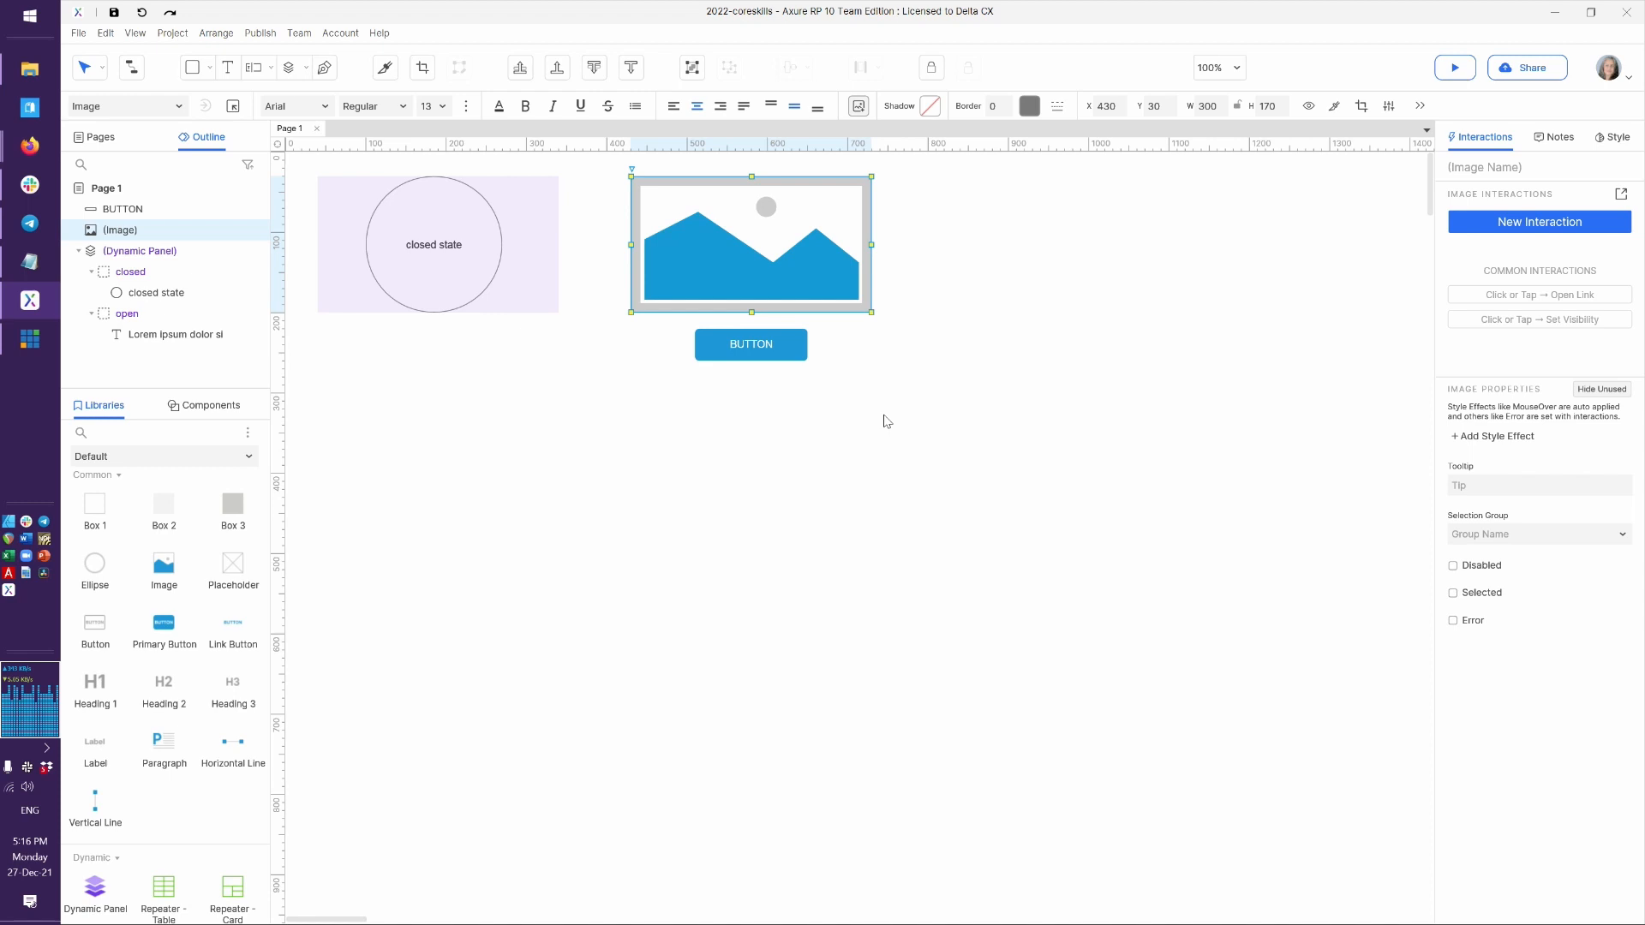
{"action": "left_click", "coordinate": [918, 441]}
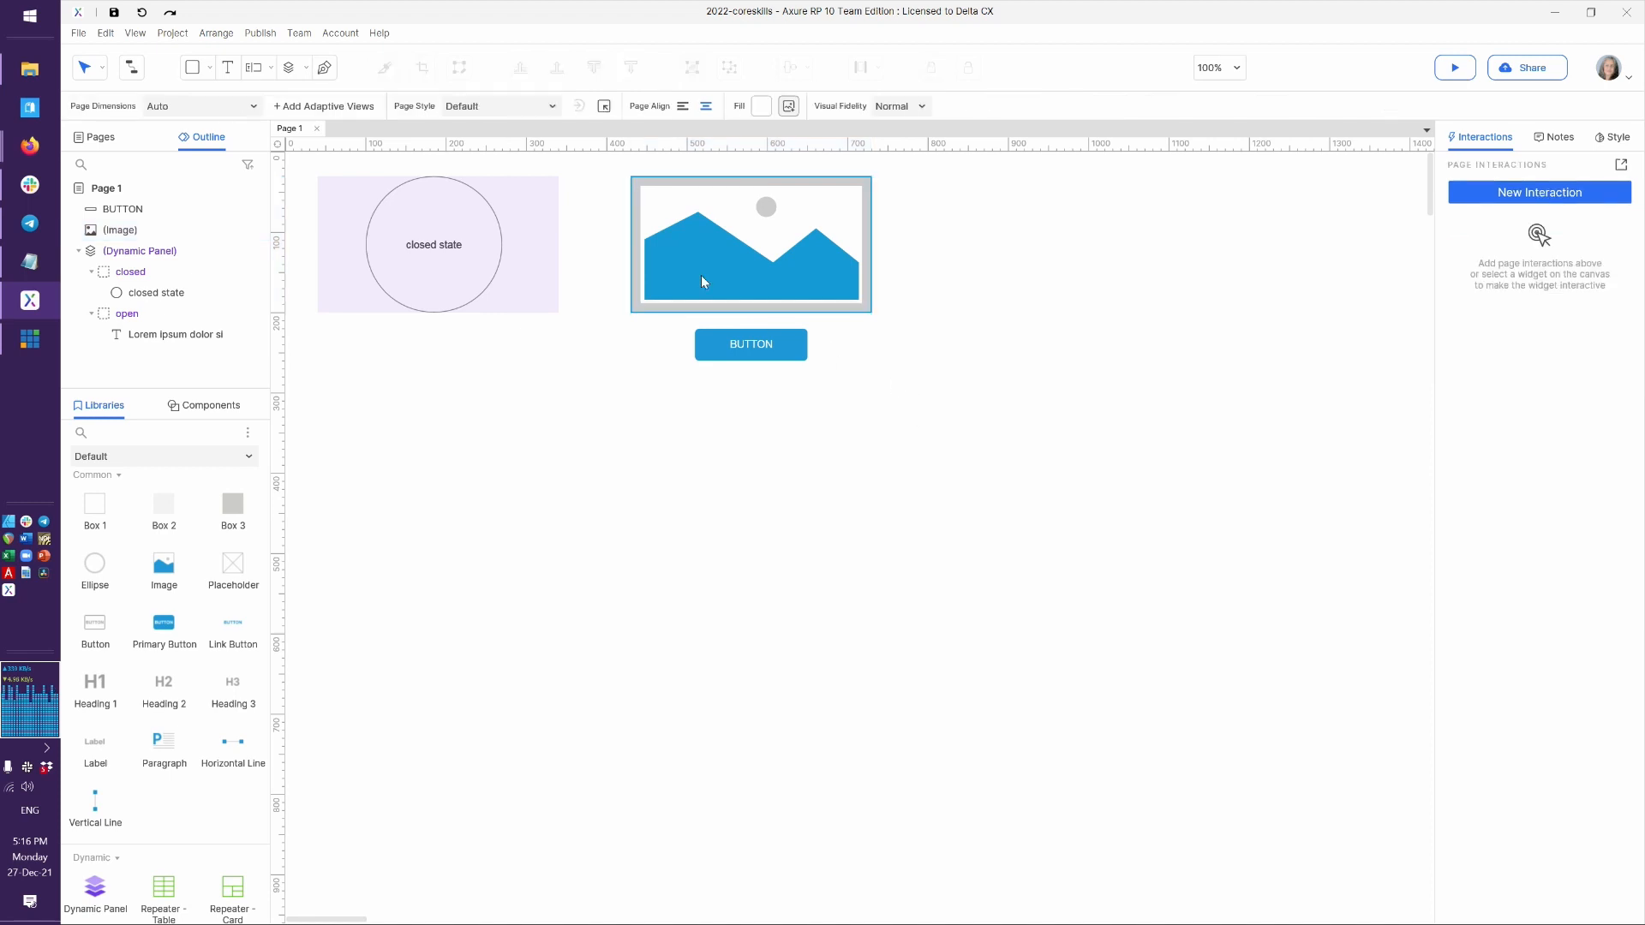
{"action": "left_click_drag", "start_coordinate": [605, 180], "coordinate": [923, 406]}
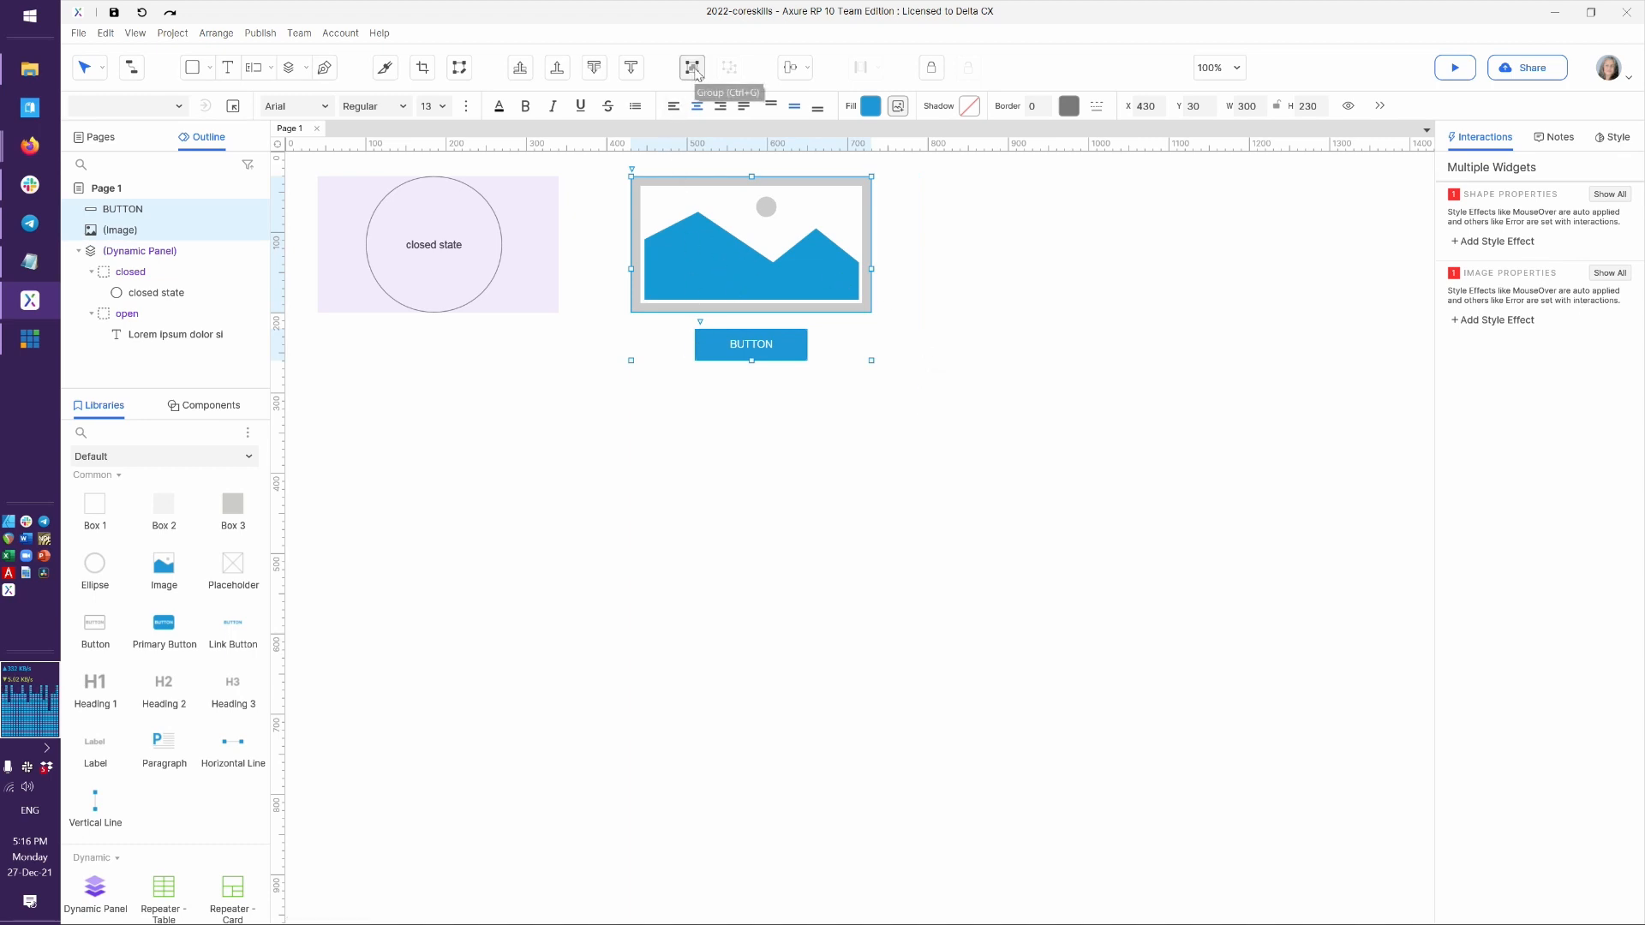
{"action": "right_click", "coordinate": [735, 215]}
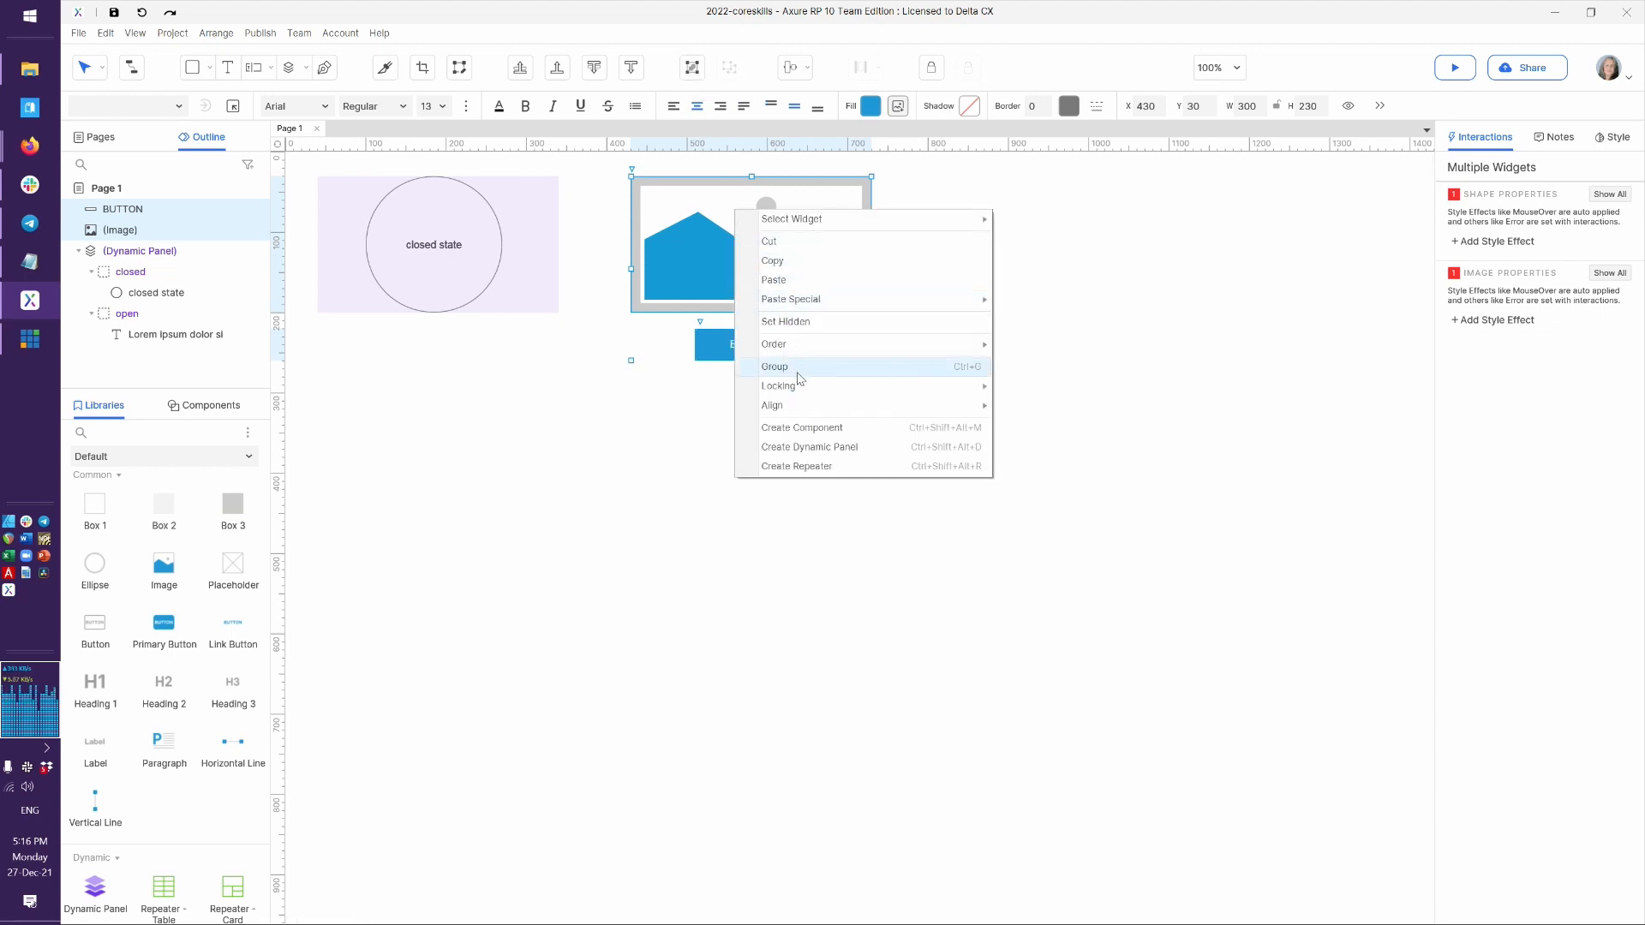
{"action": "left_click", "coordinate": [797, 374]}
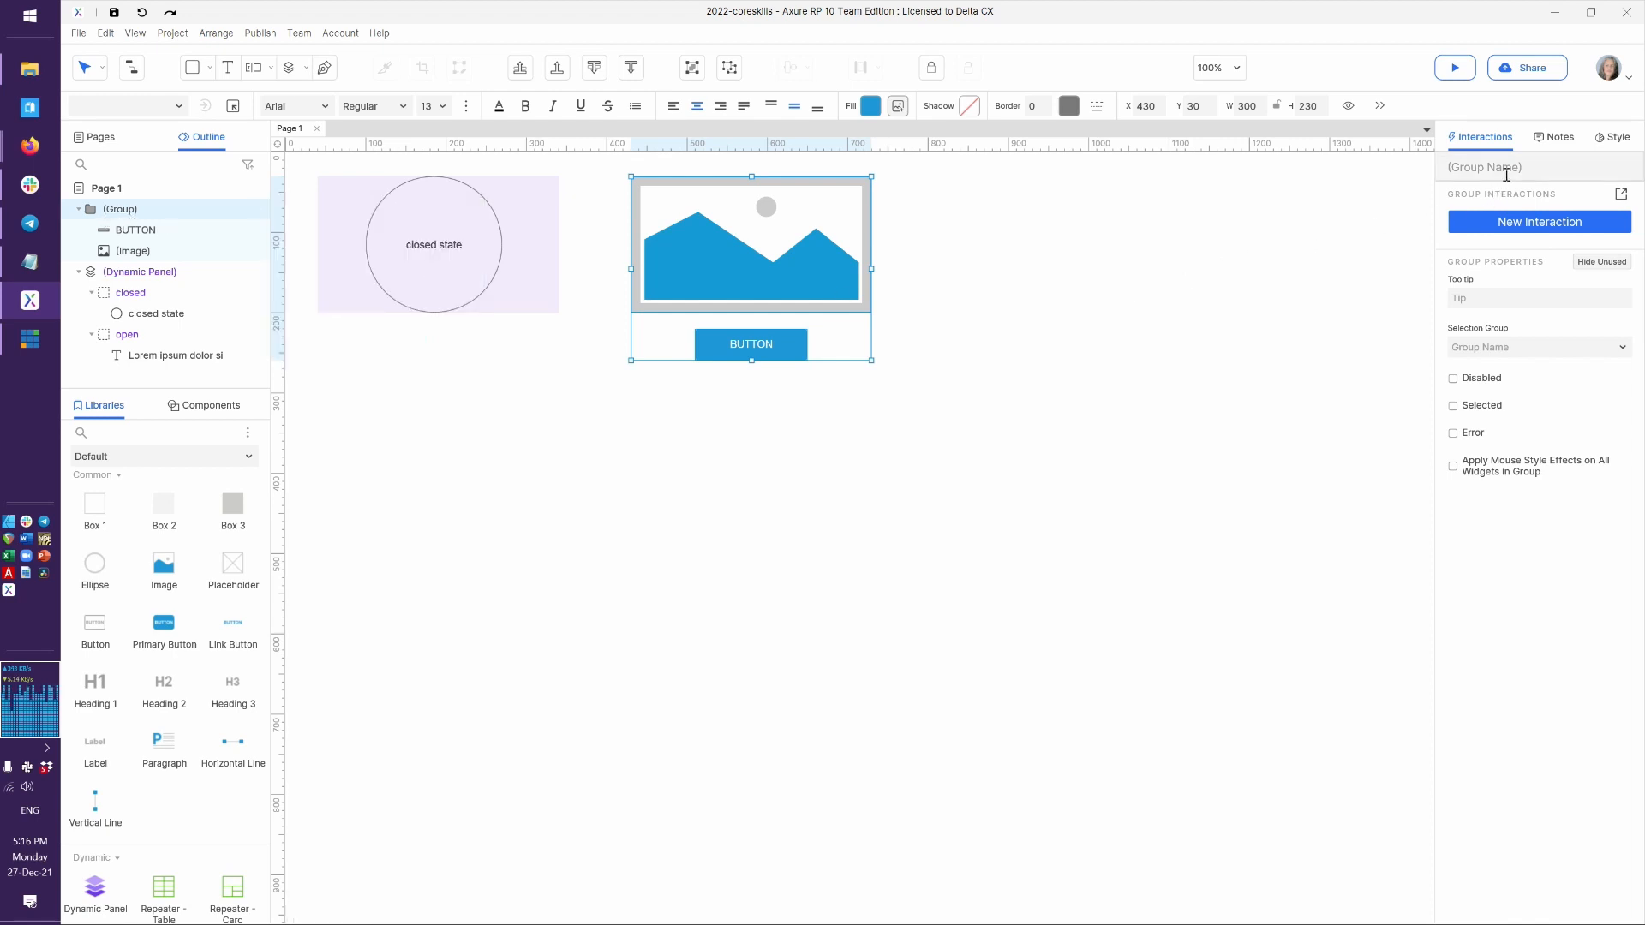
{"action": "left_click", "coordinate": [862, 298]}
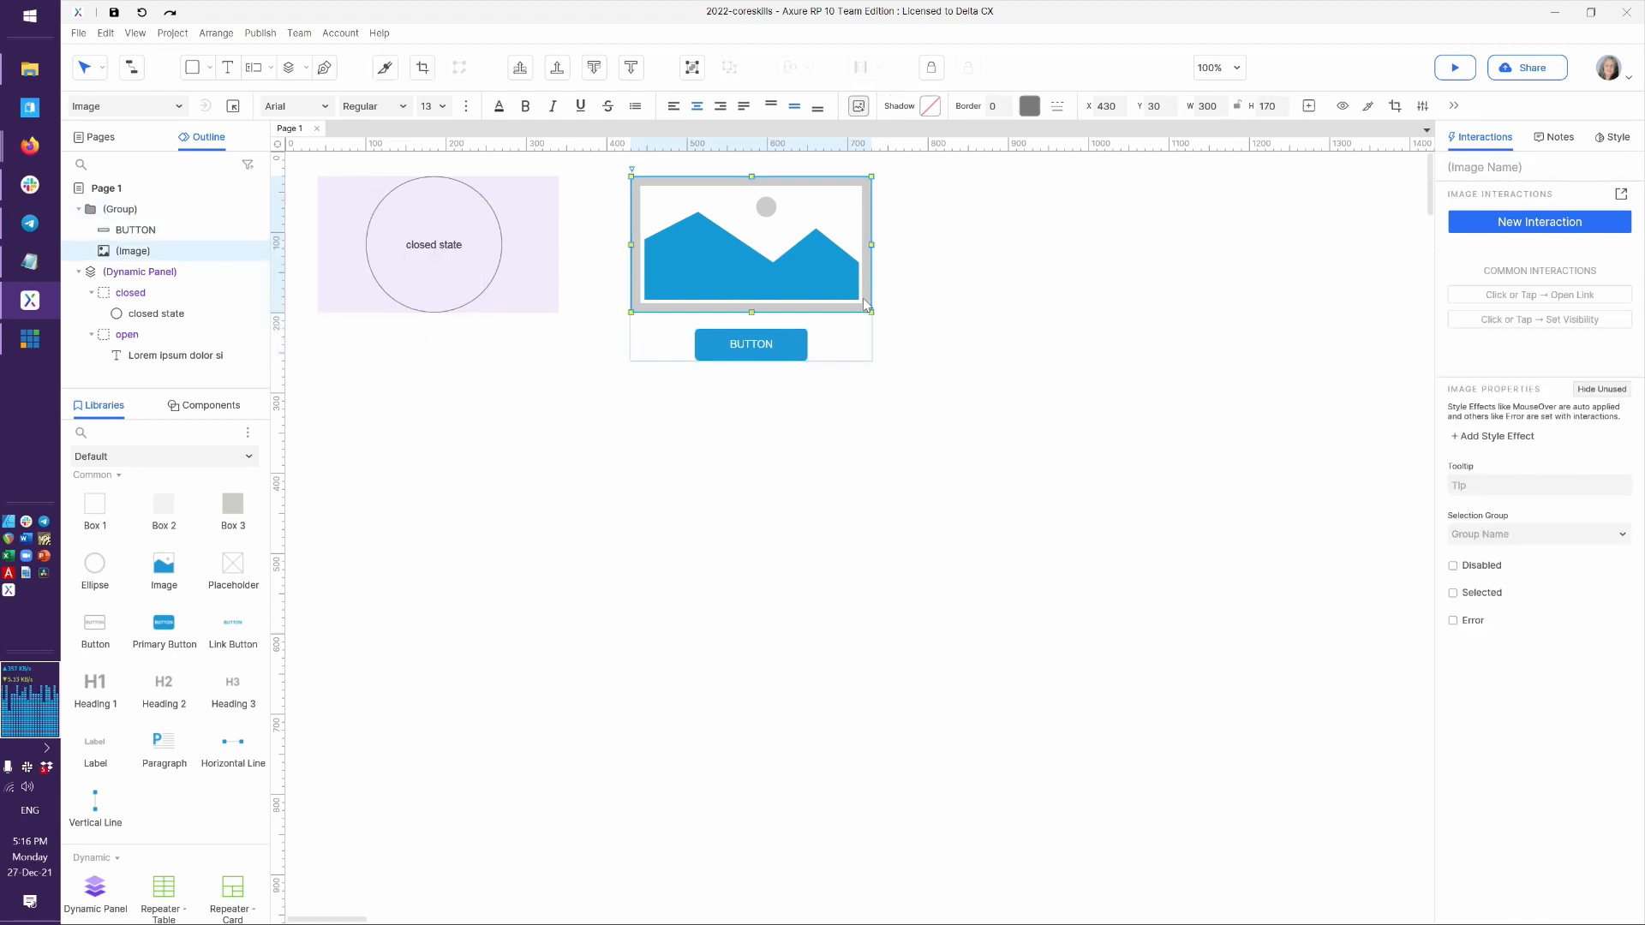
{"action": "left_click", "coordinate": [999, 400]}
Move the image-and-button group to x 400, y 20 and place a duplicate of it at x 760, y 20
{"action": "mouse_move", "coordinate": [706, 240]}
{"action": "left_mouse_down"}
{"action": "mouse_move", "coordinate": [1161, 528]}
{"action": "mouse_move", "coordinate": [991, 619]}
{"action": "mouse_move", "coordinate": [811, 460]}
{"action": "mouse_move", "coordinate": [733, 284]}
{"action": "mouse_move", "coordinate": [673, 238]}
{"action": "mouse_move", "coordinate": [672, 279]}
{"action": "mouse_move", "coordinate": [762, 355]}
{"action": "mouse_move", "coordinate": [753, 437]}
{"action": "mouse_move", "coordinate": [726, 280]}
{"action": "mouse_move", "coordinate": [686, 233]}
{"action": "left_mouse_up"}
{"action": "key", "text": "ctrl+d"}
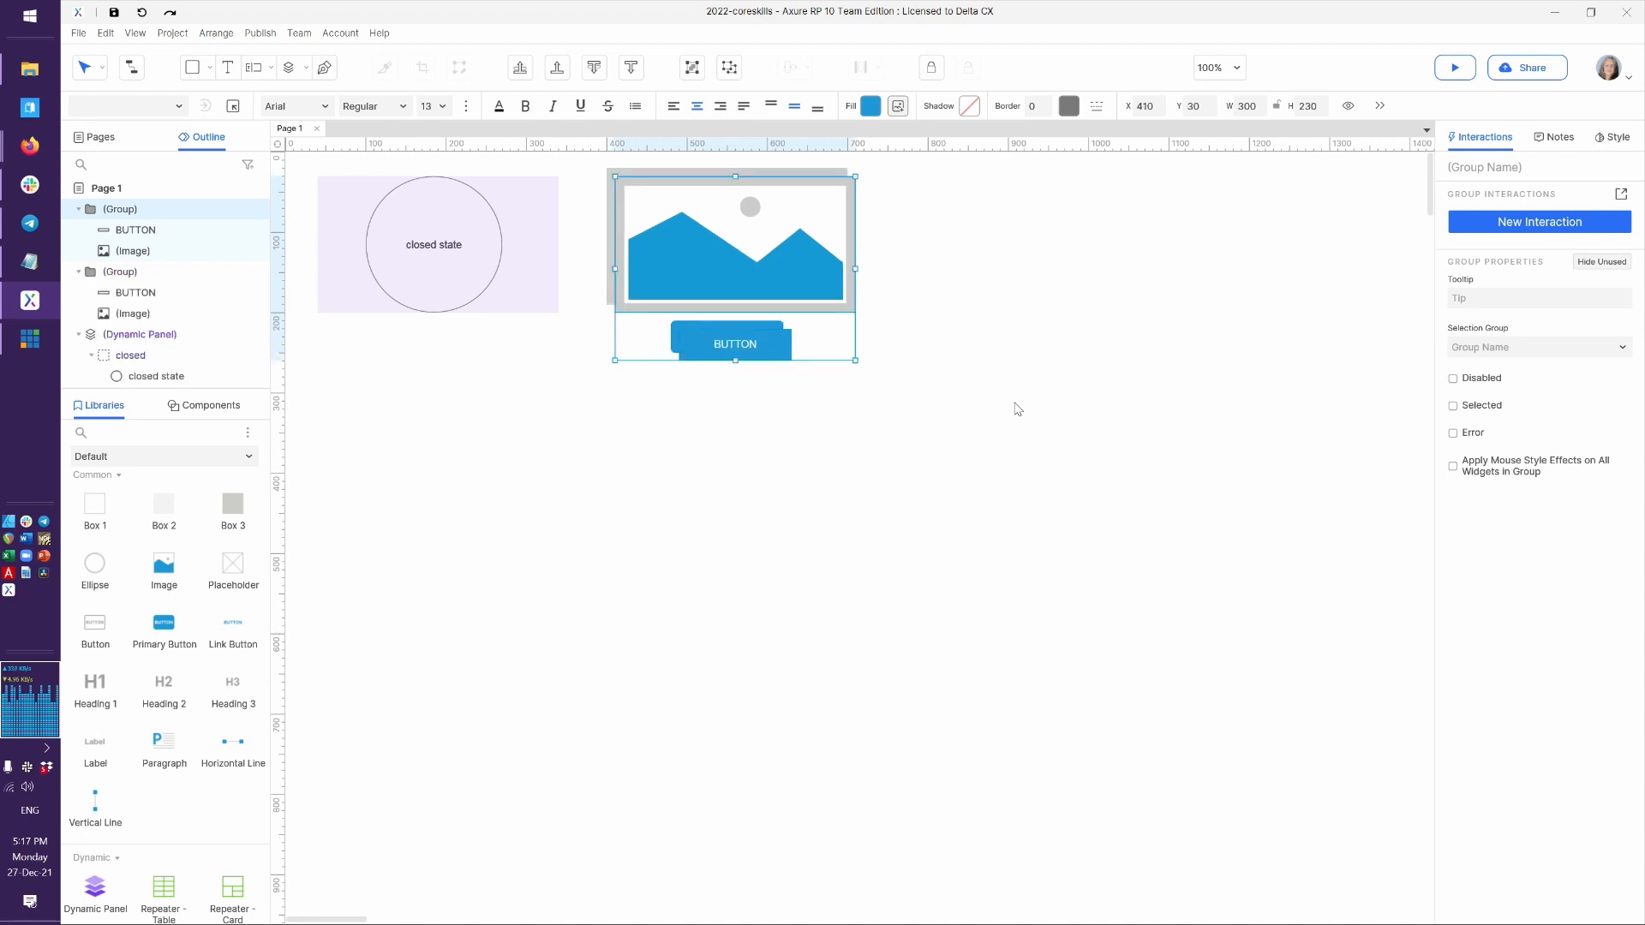
{"action": "left_click_drag", "start_coordinate": [716, 265], "coordinate": [1000, 255]}
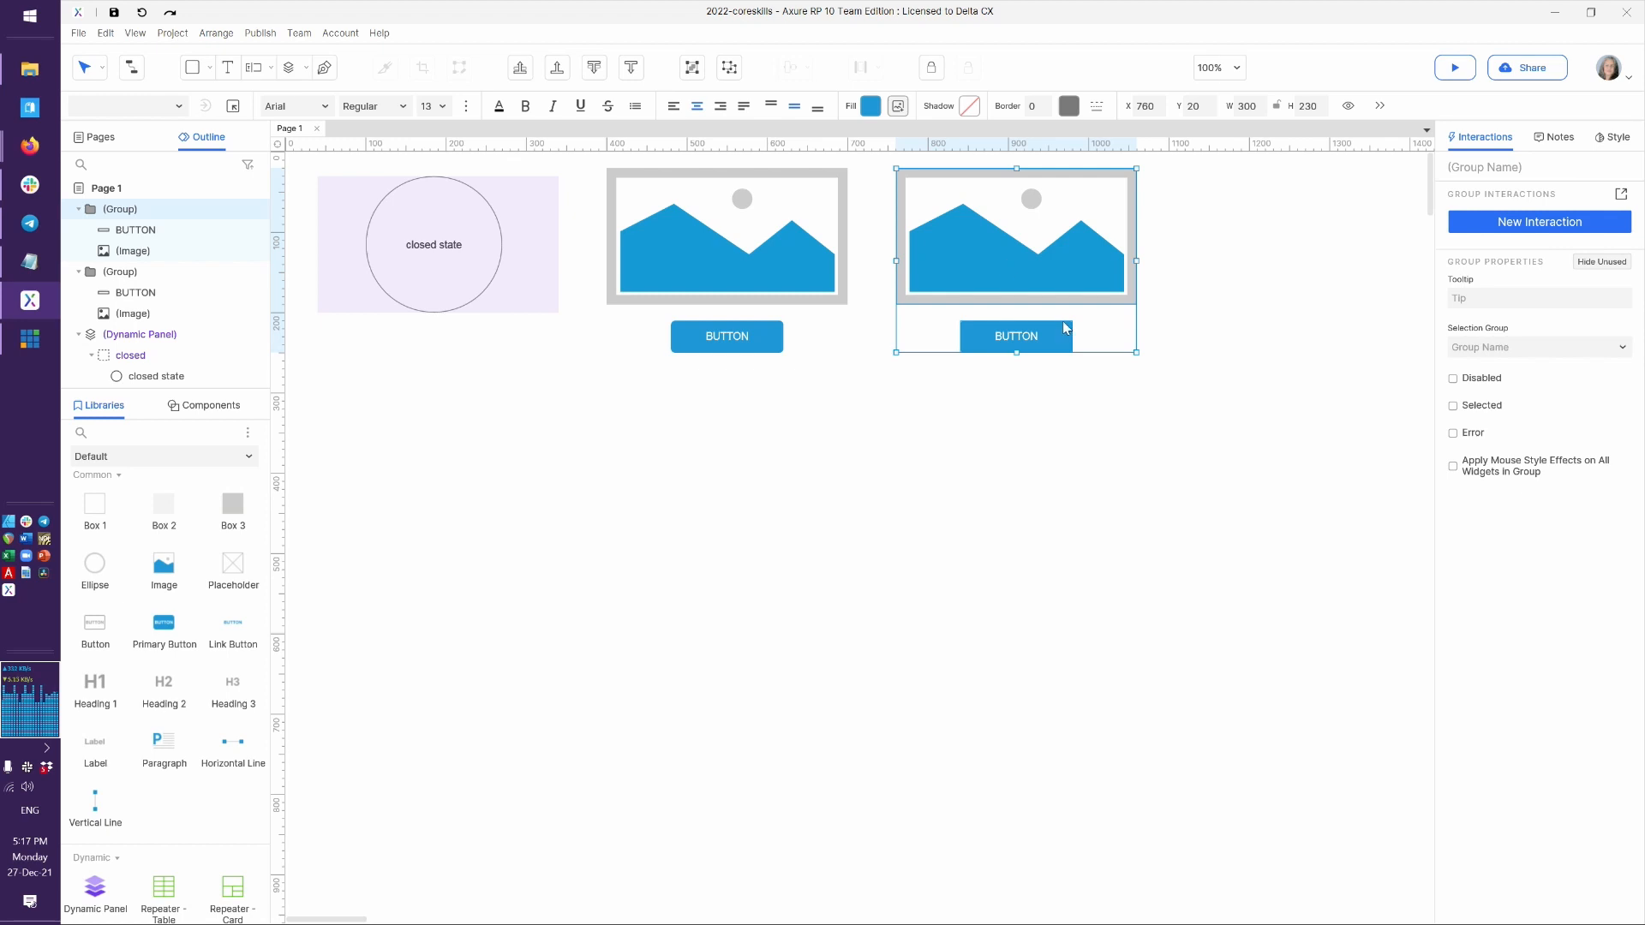
Add a third copy of the image-and-button group and place it at x 1090, y 50
{"action": "key", "text": "ctrl+v"}
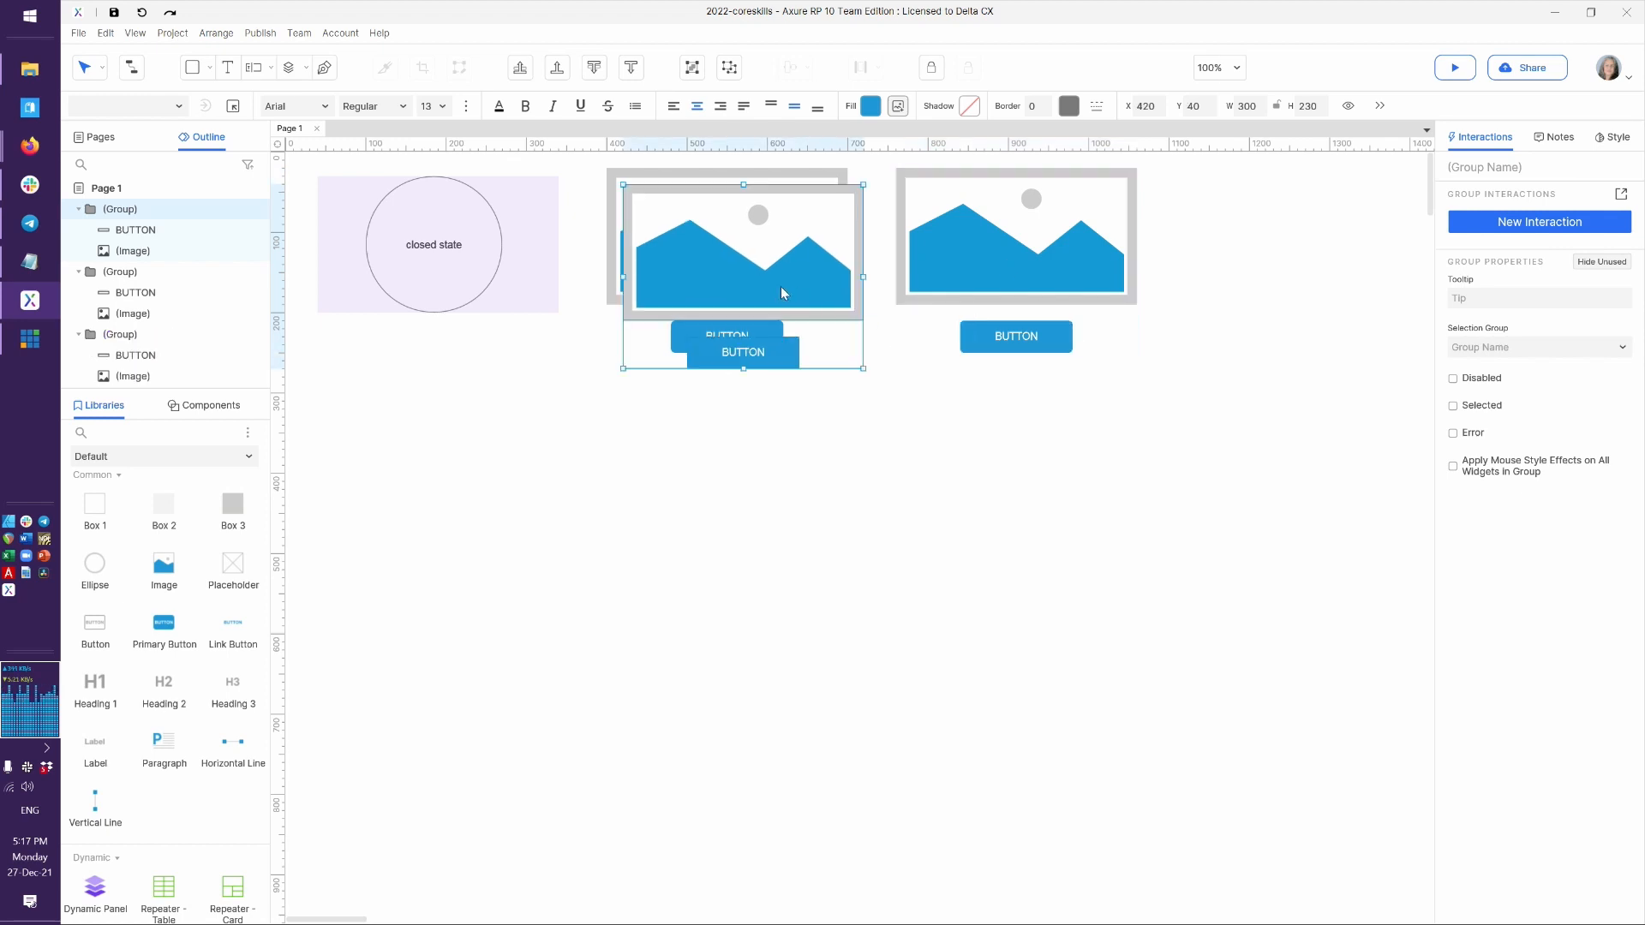
{"action": "left_click_drag", "start_coordinate": [780, 286], "coordinate": [1317, 292]}
{"action": "left_click", "coordinate": [1271, 514]}
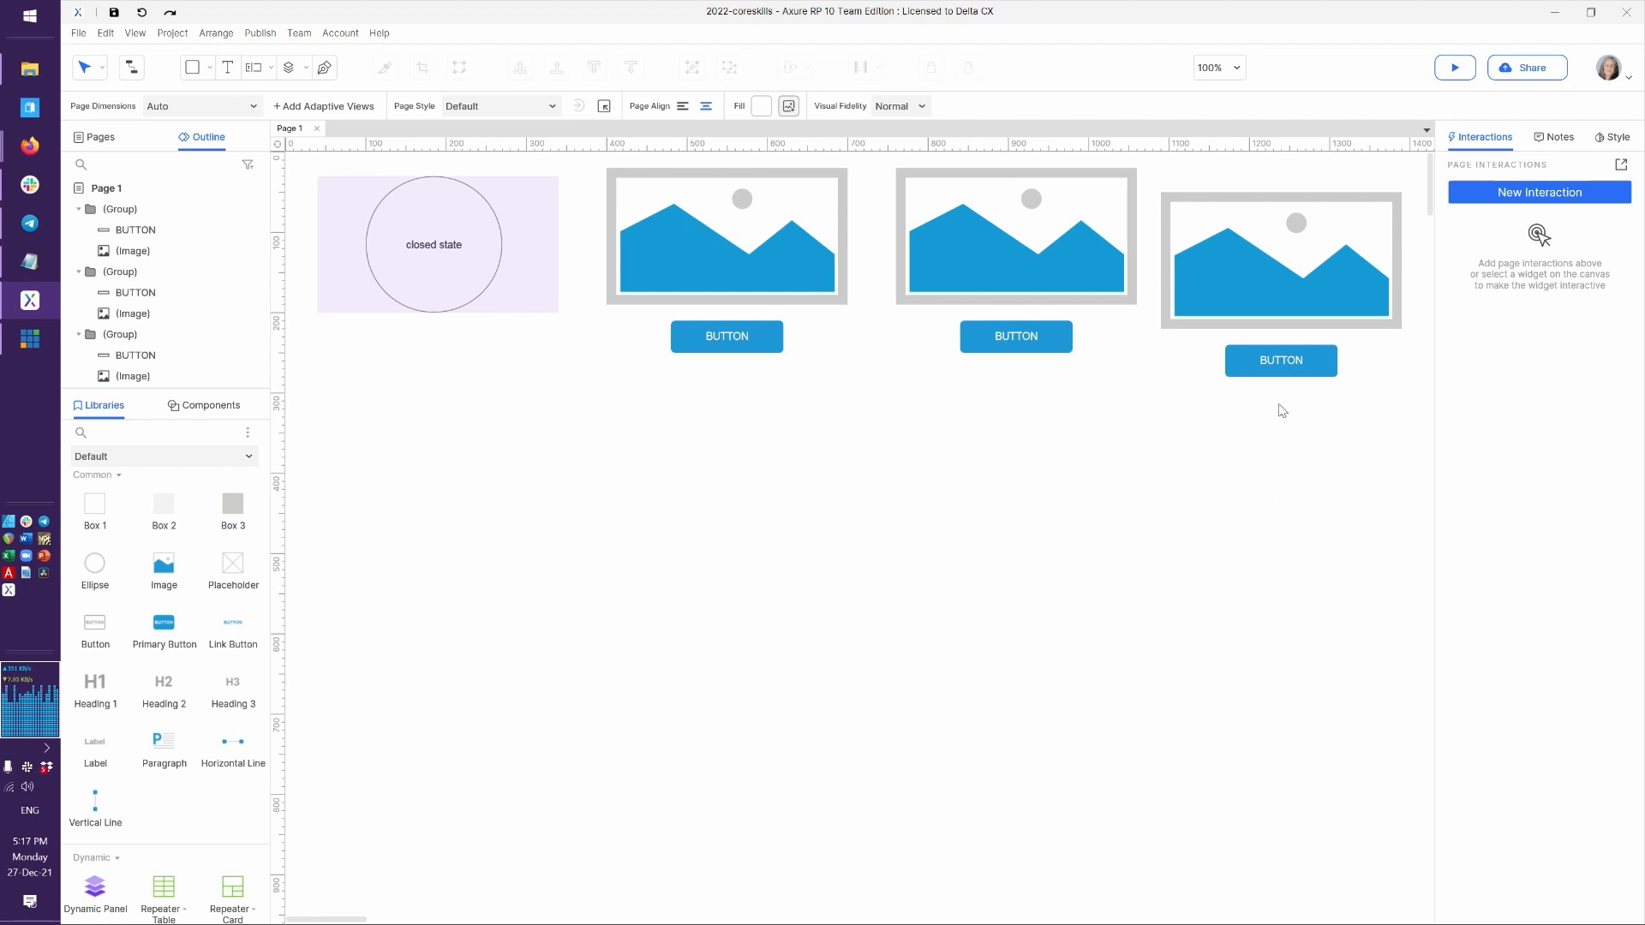
Align the three image-and-button groups by their top edges and distribute them evenly in the horizontal direction
{"action": "left_click", "coordinate": [1247, 296]}
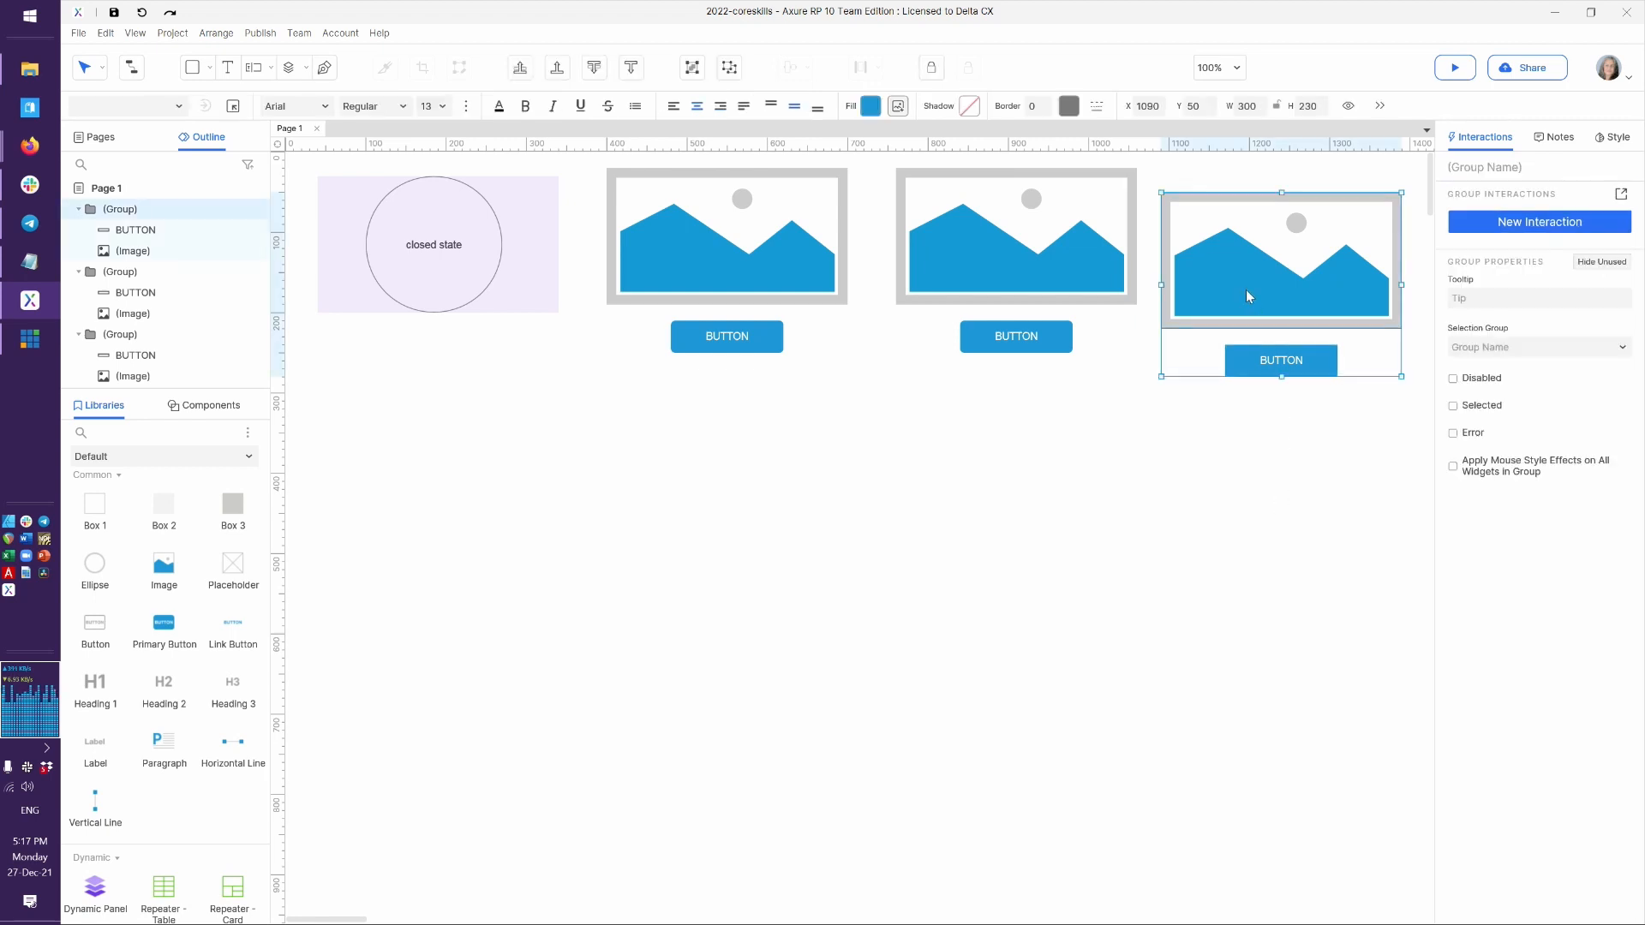
{"action": "left_click", "coordinate": [1061, 262], "text": "shift"}
{"action": "left_click", "coordinate": [797, 273], "text": "shift"}
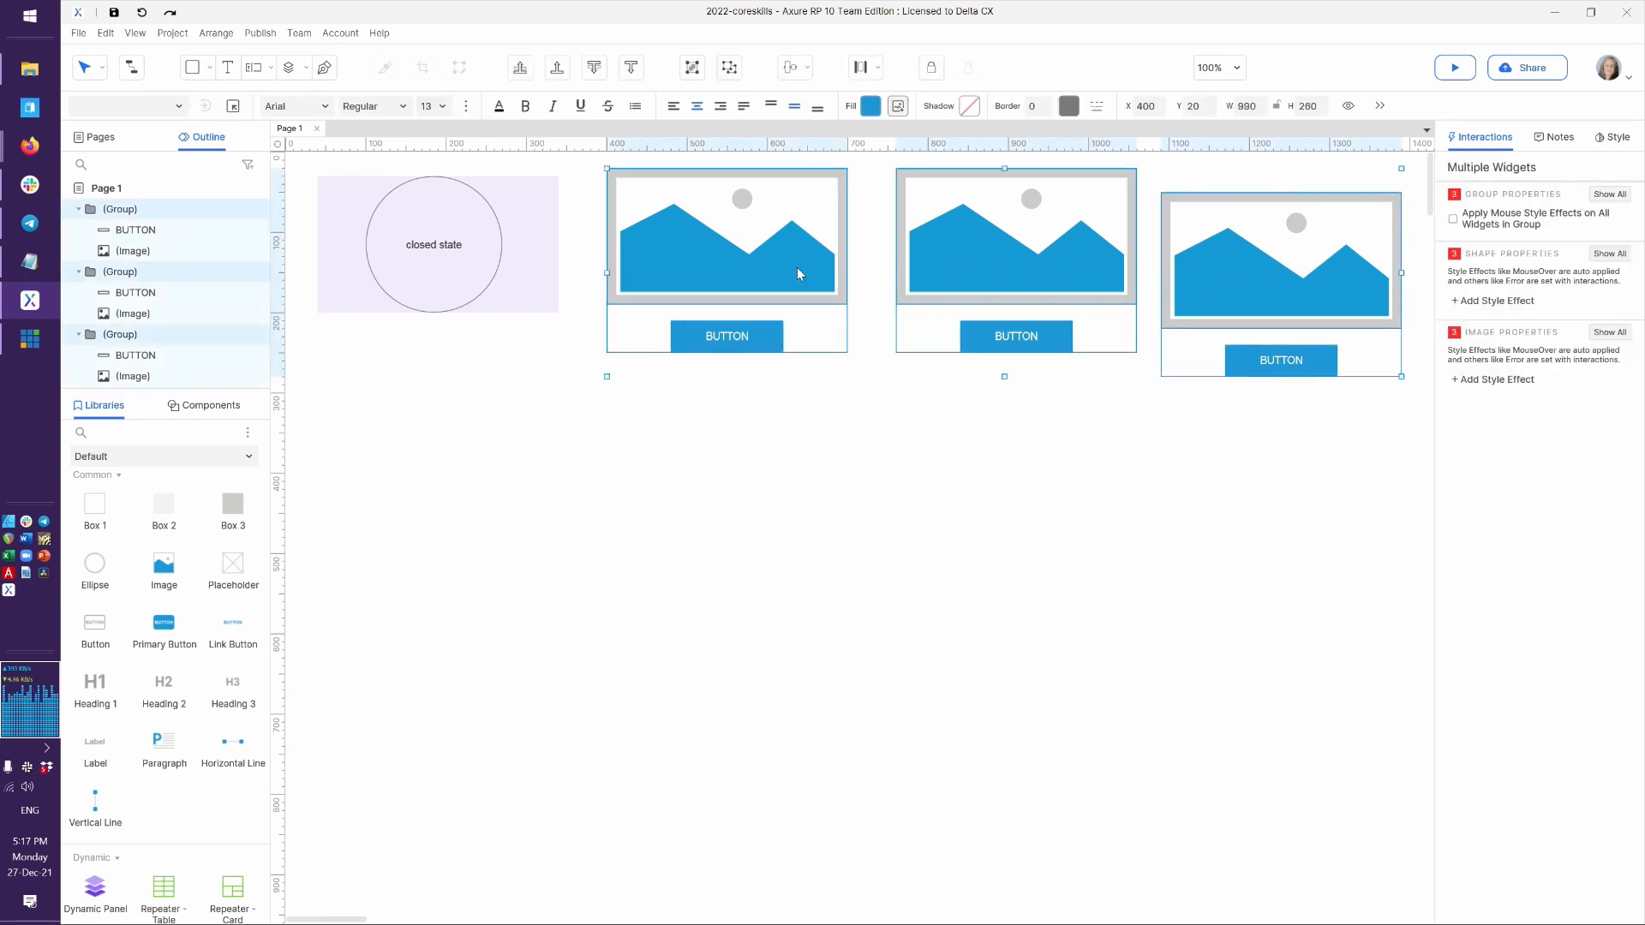
{"action": "left_click", "coordinate": [804, 70]}
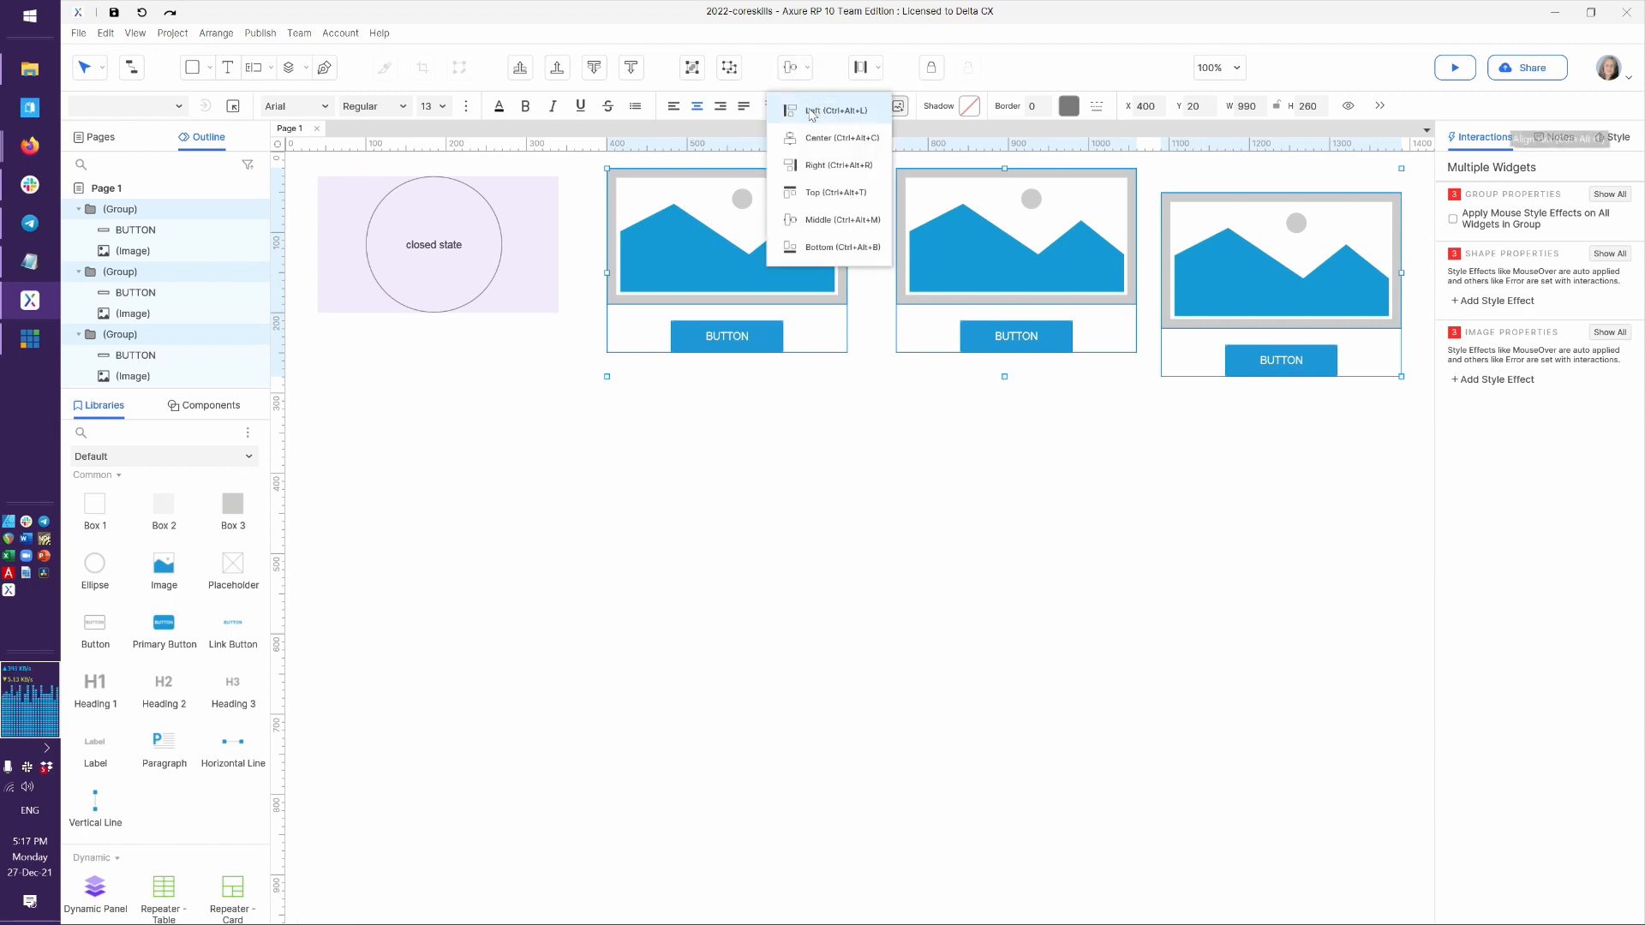
{"action": "left_click", "coordinate": [817, 190]}
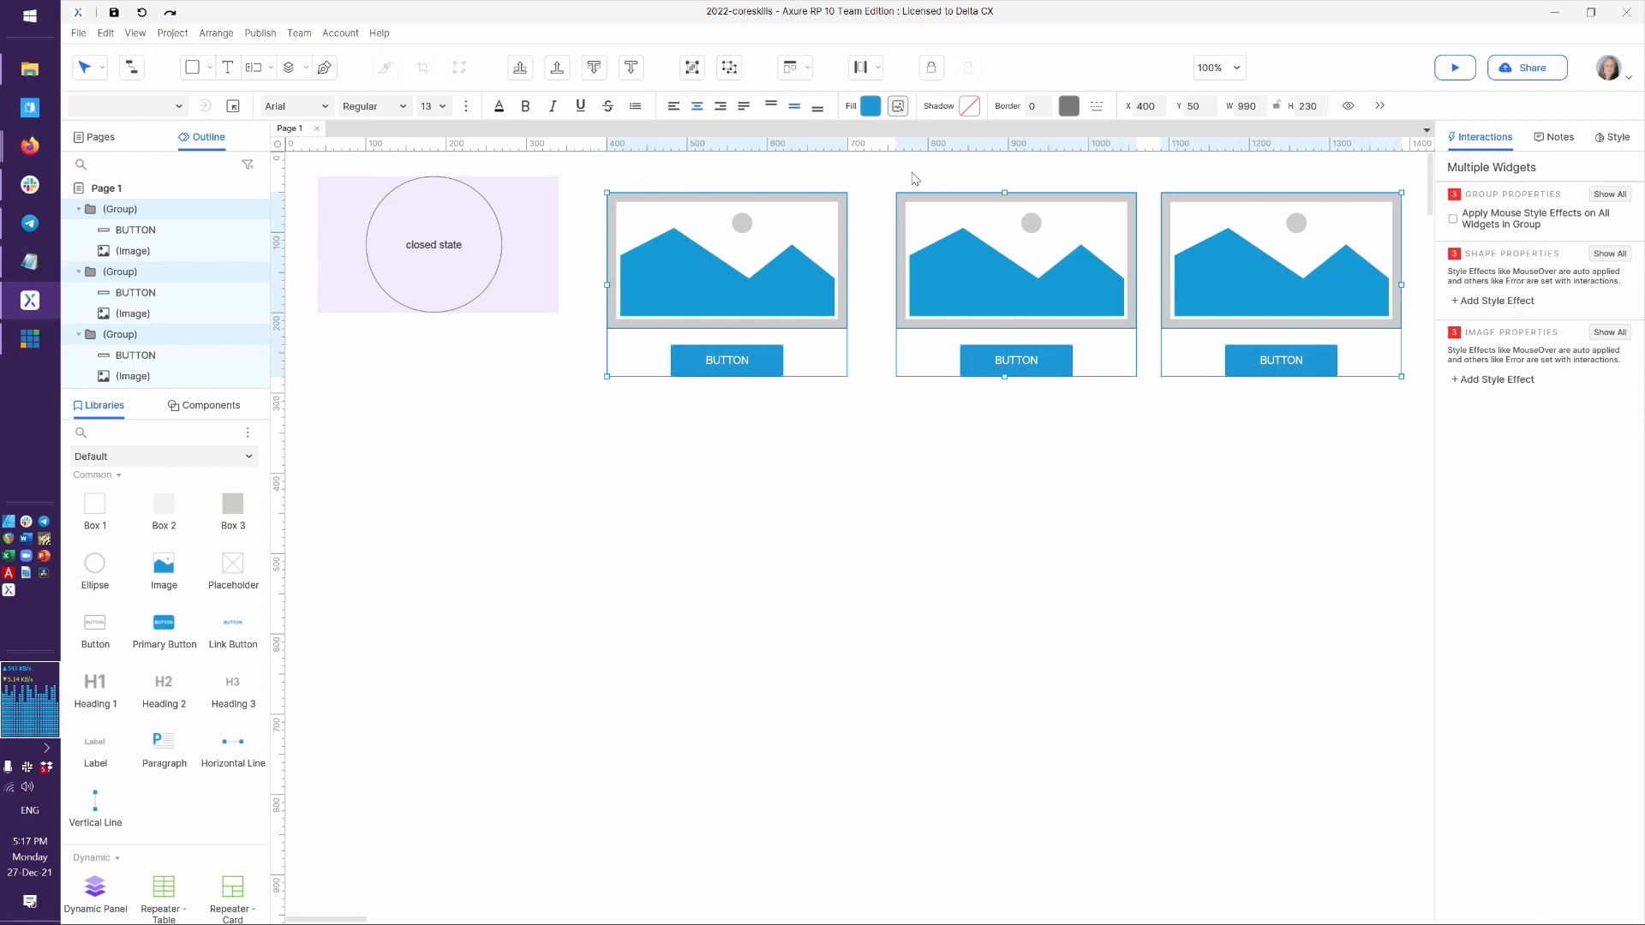
{"action": "left_click", "coordinate": [875, 73]}
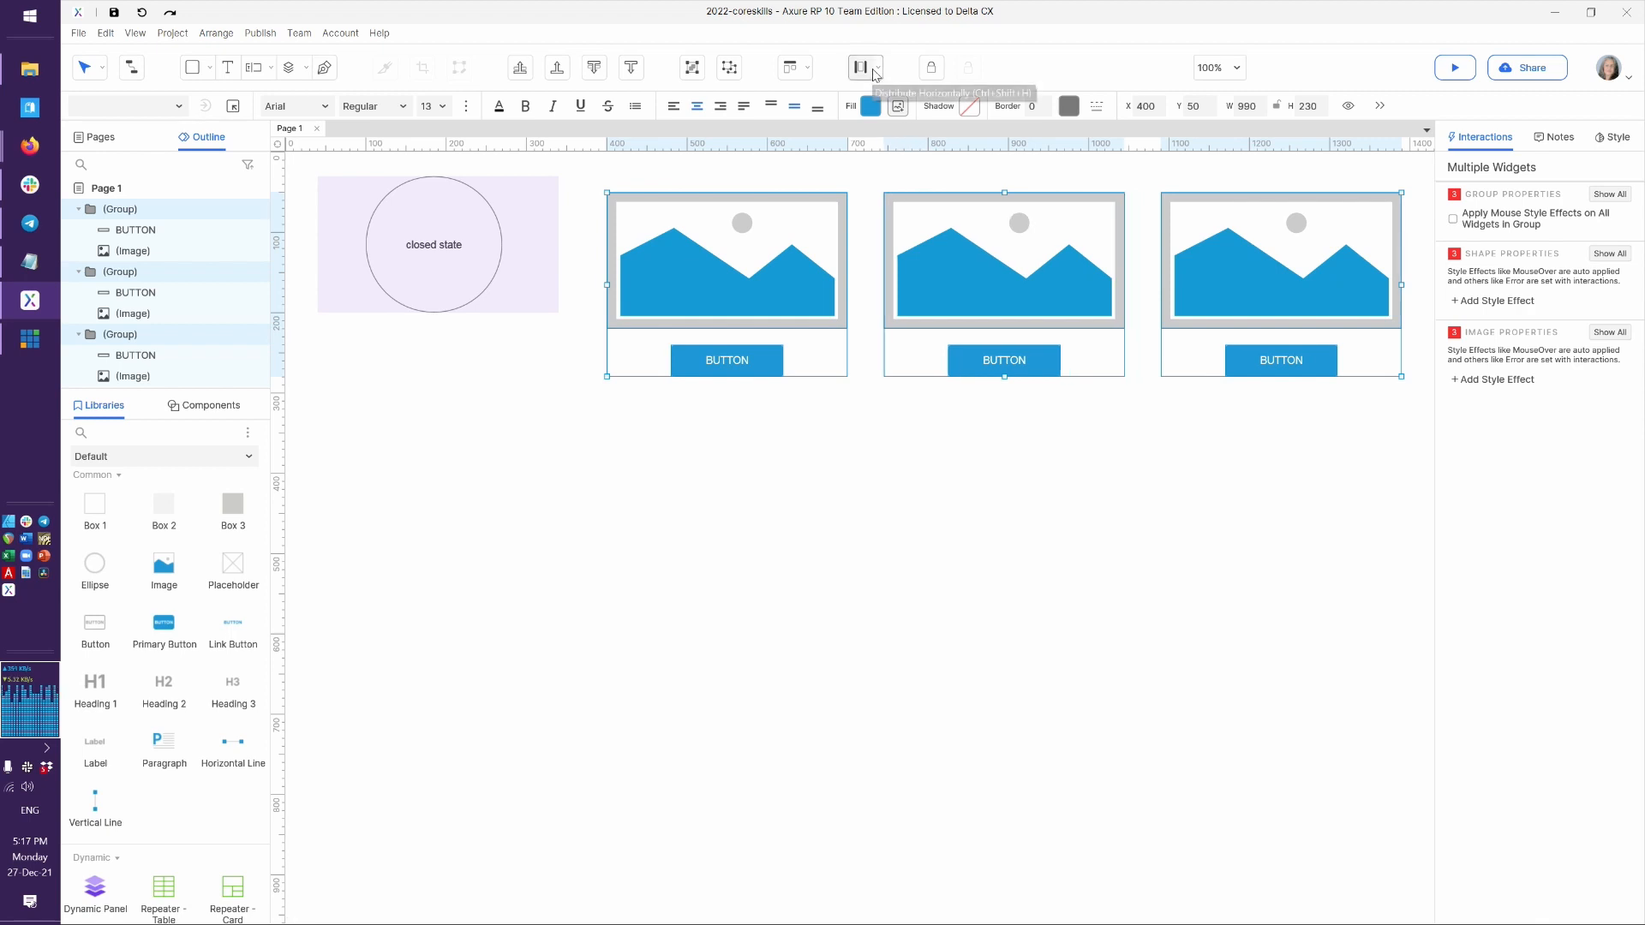
{"action": "left_click", "coordinate": [1066, 497]}
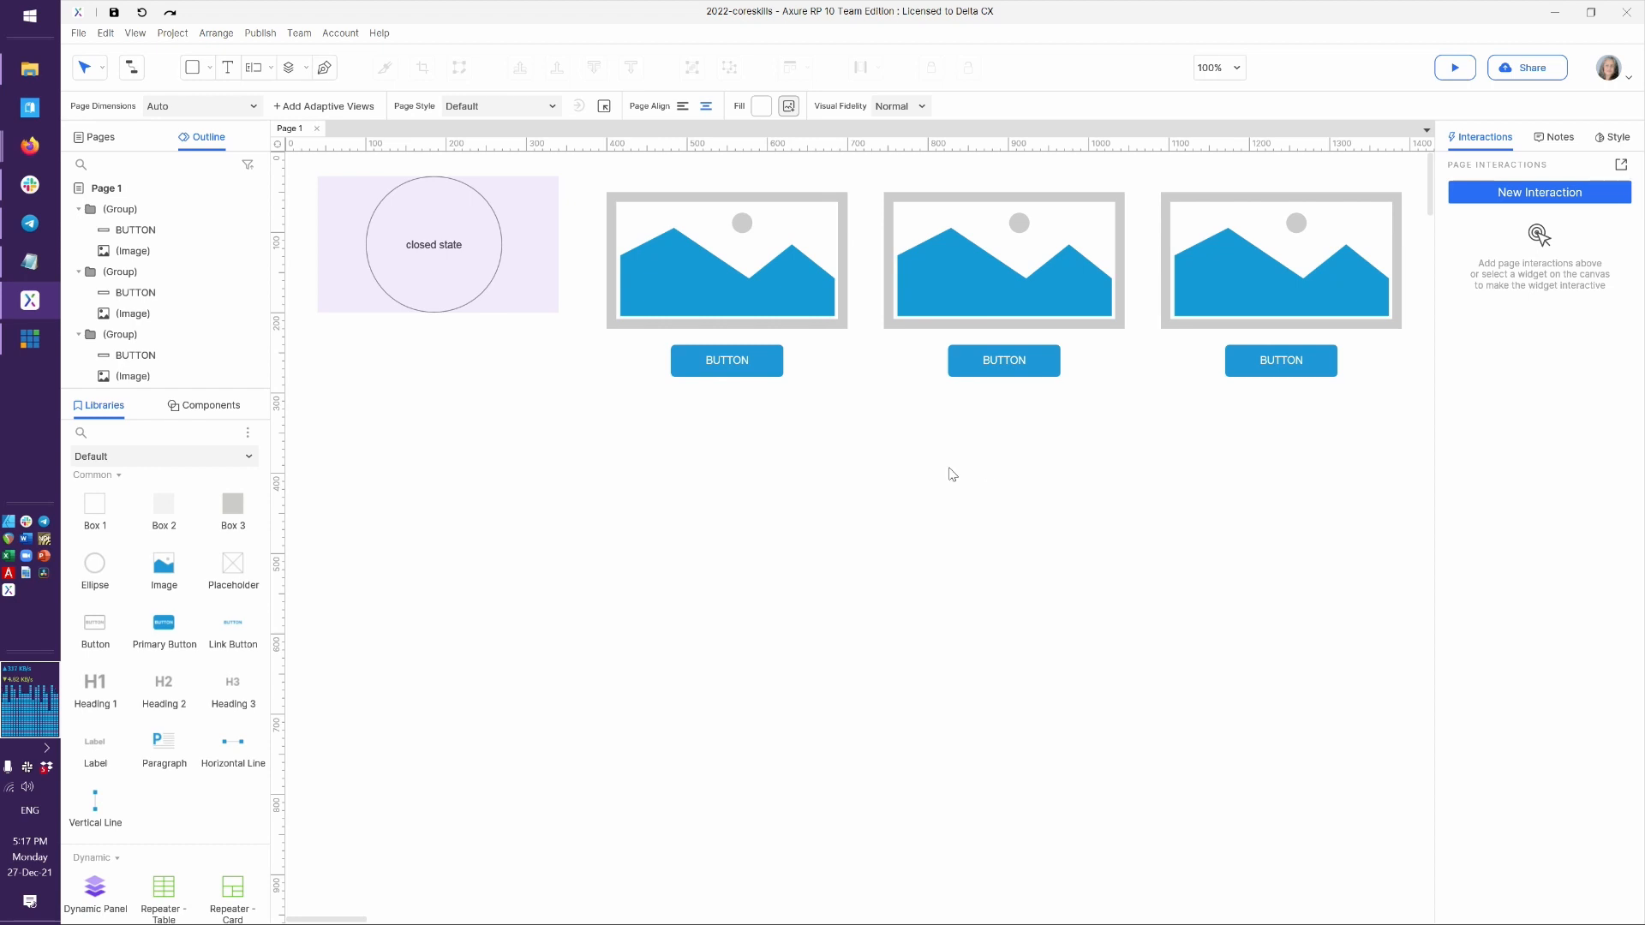
Ungroup each of the three image-and-button groups into separate image and button widgets
{"action": "left_click", "coordinate": [744, 307]}
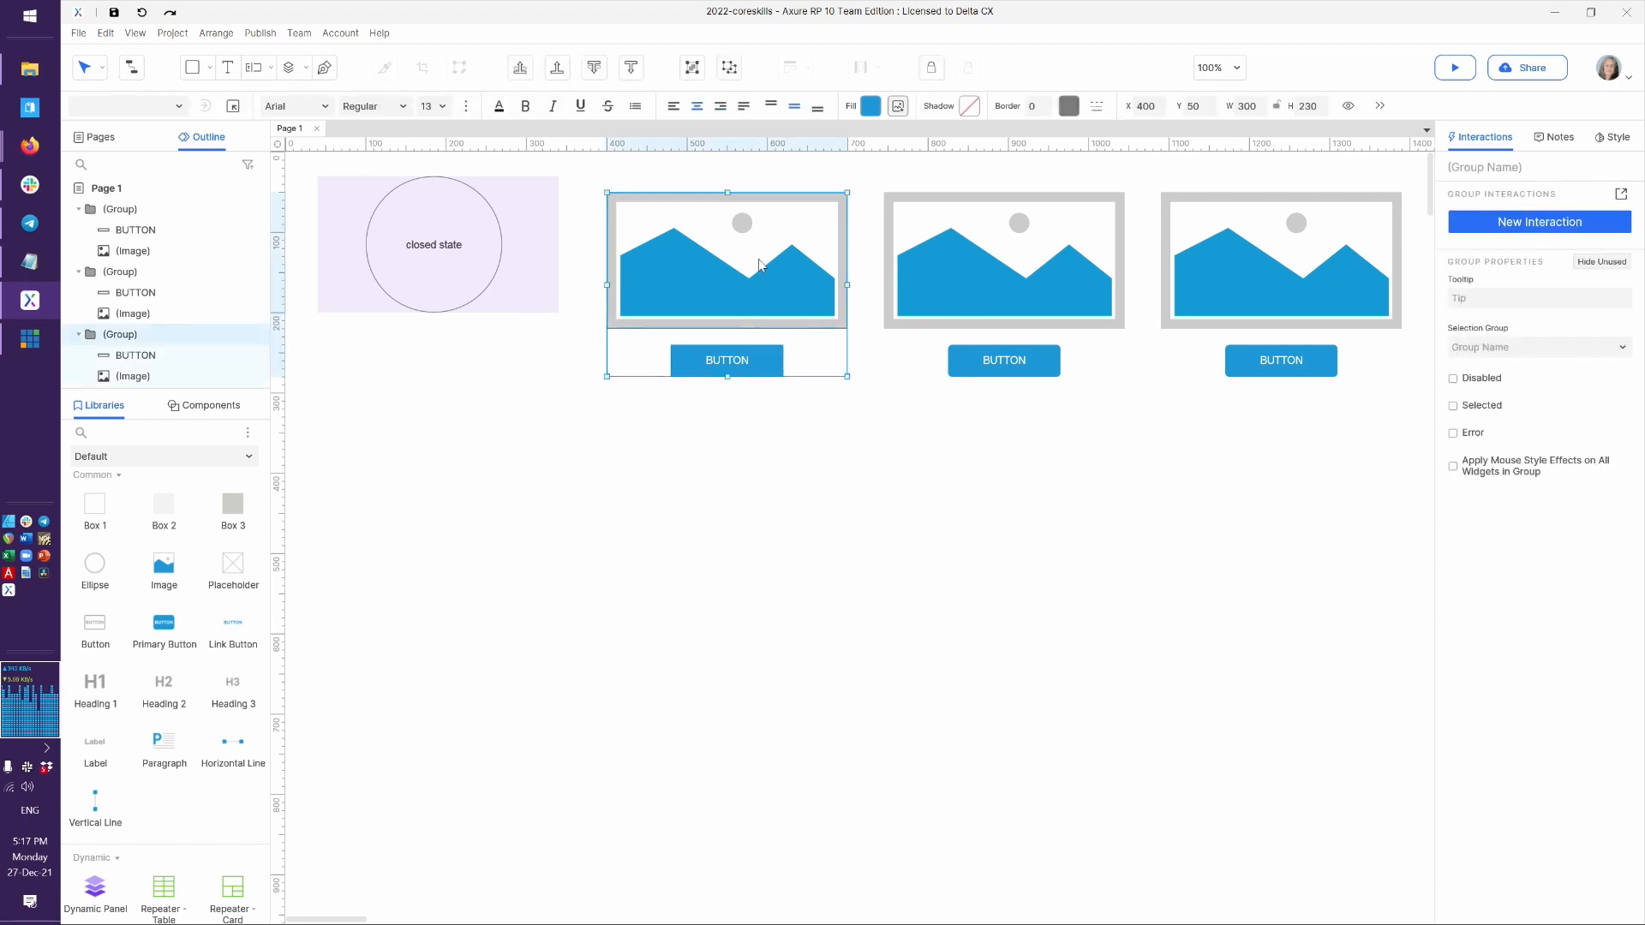
{"action": "left_click", "coordinate": [731, 77]}
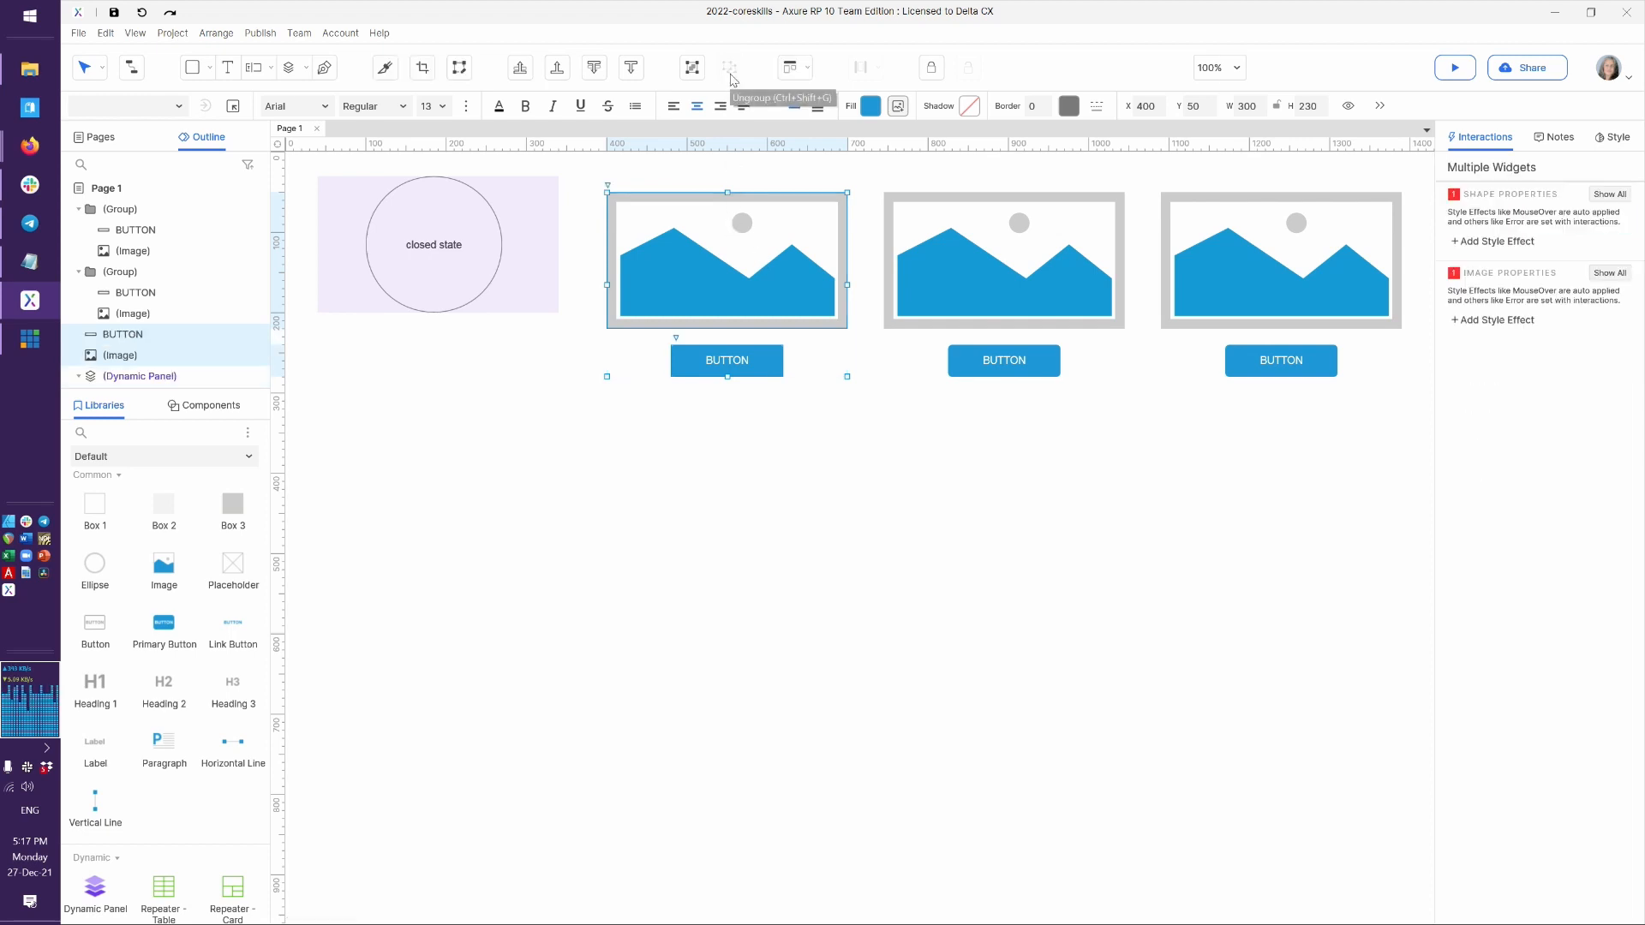
{"action": "left_click", "coordinate": [891, 482]}
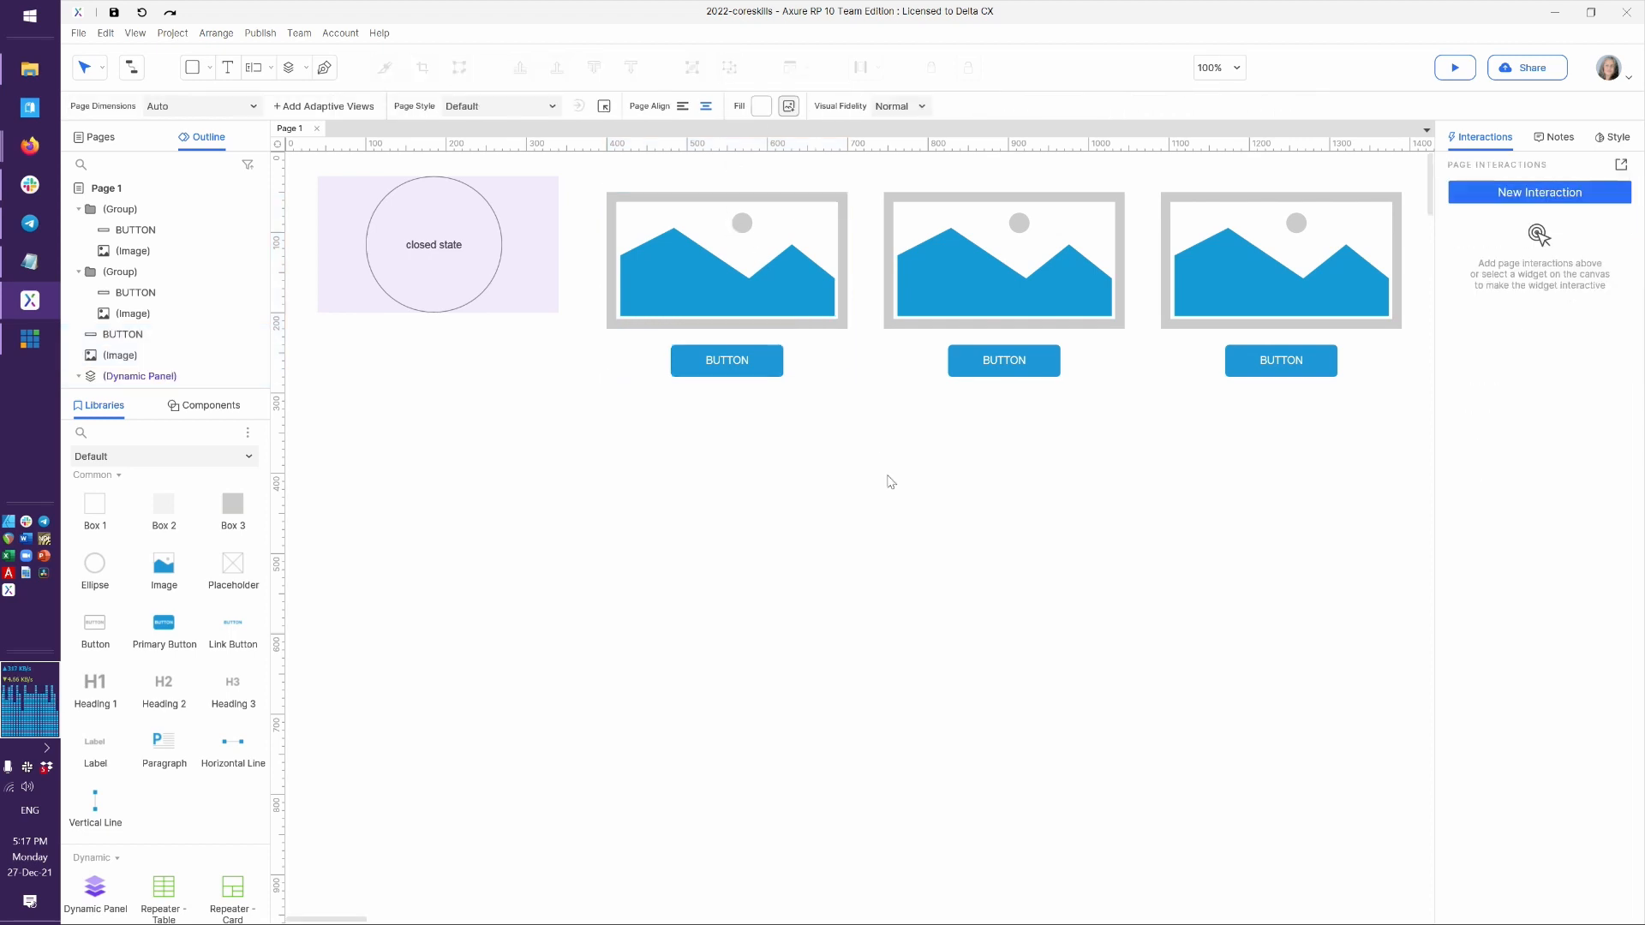
{"action": "left_click", "coordinate": [922, 293]}
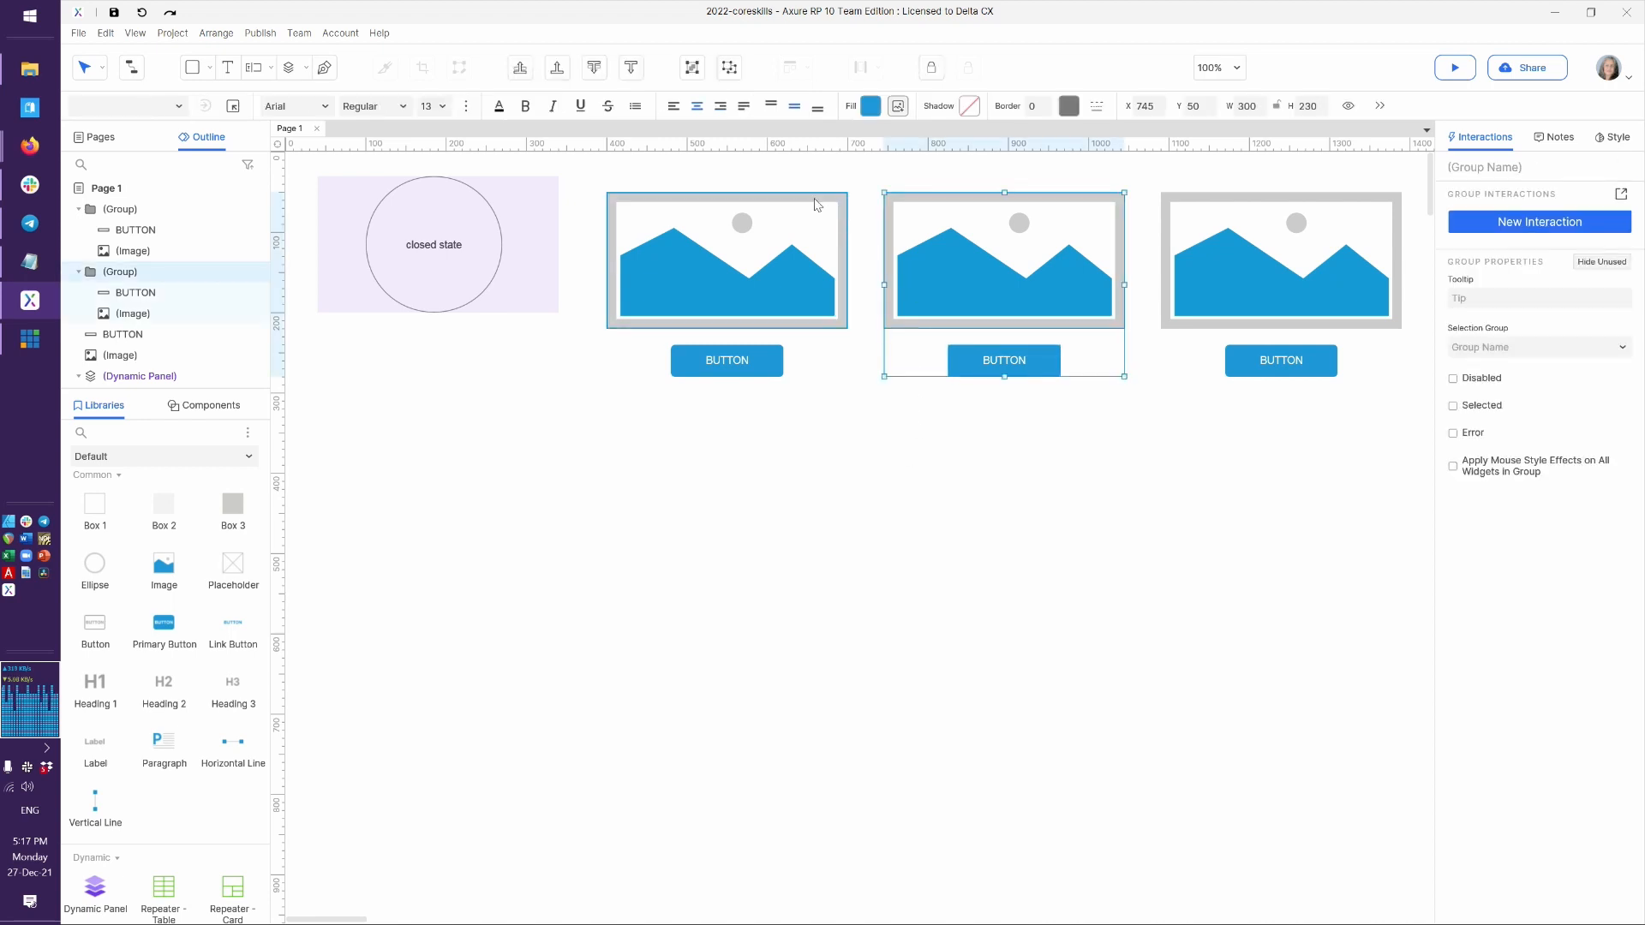
{"action": "left_click", "coordinate": [729, 68]}
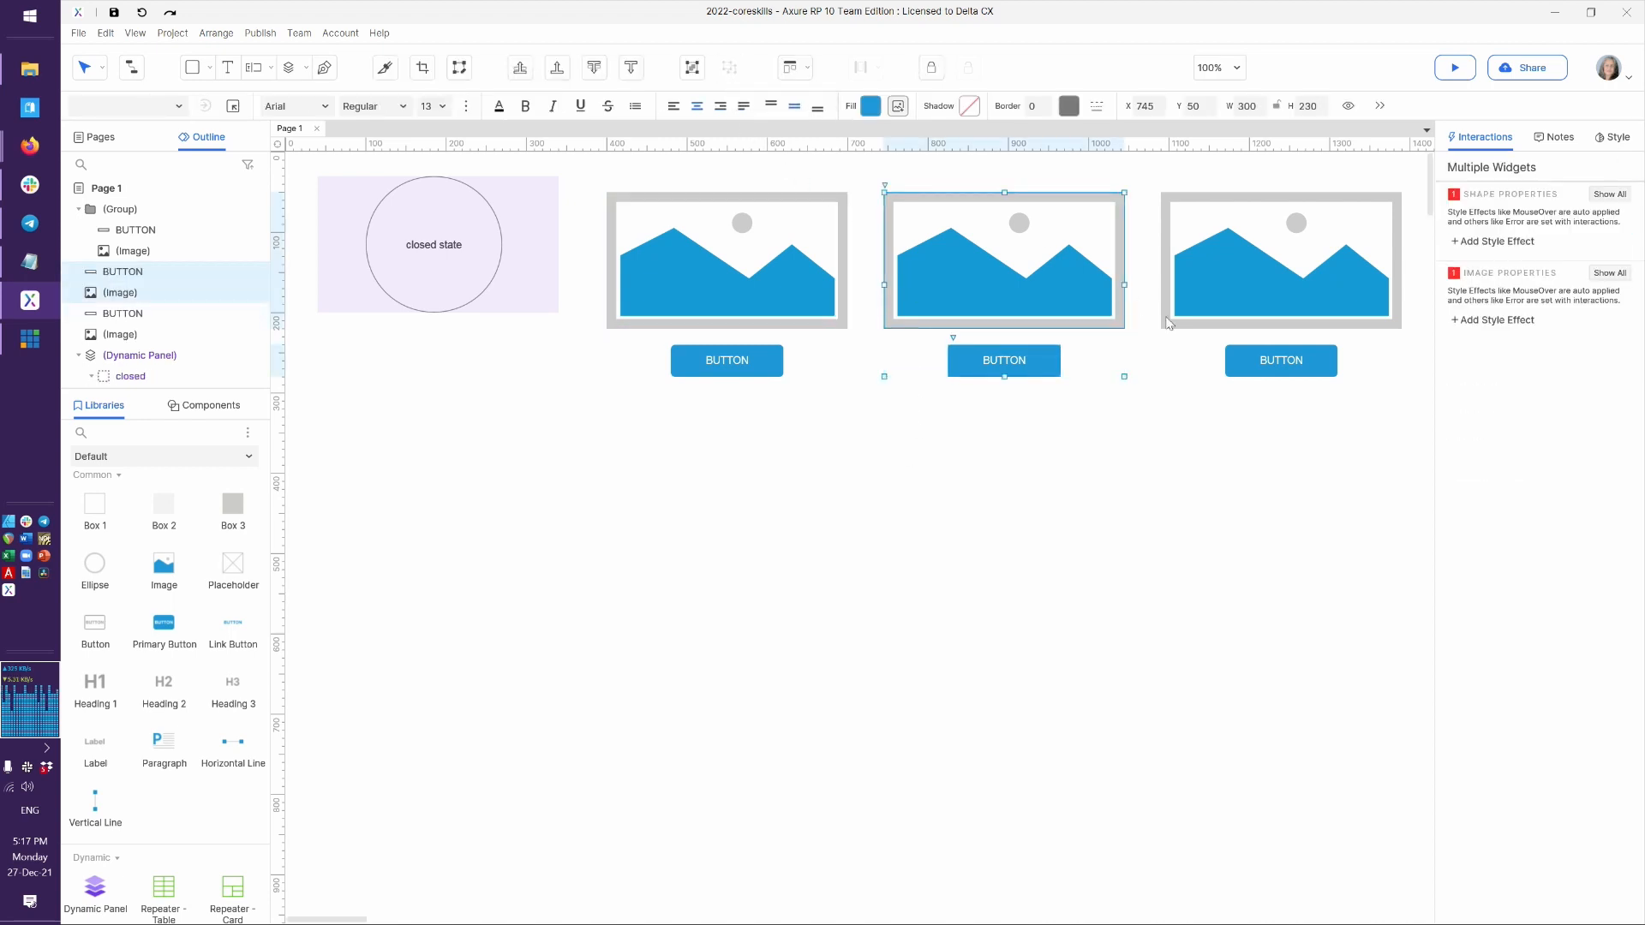
{"action": "left_click", "coordinate": [1224, 293]}
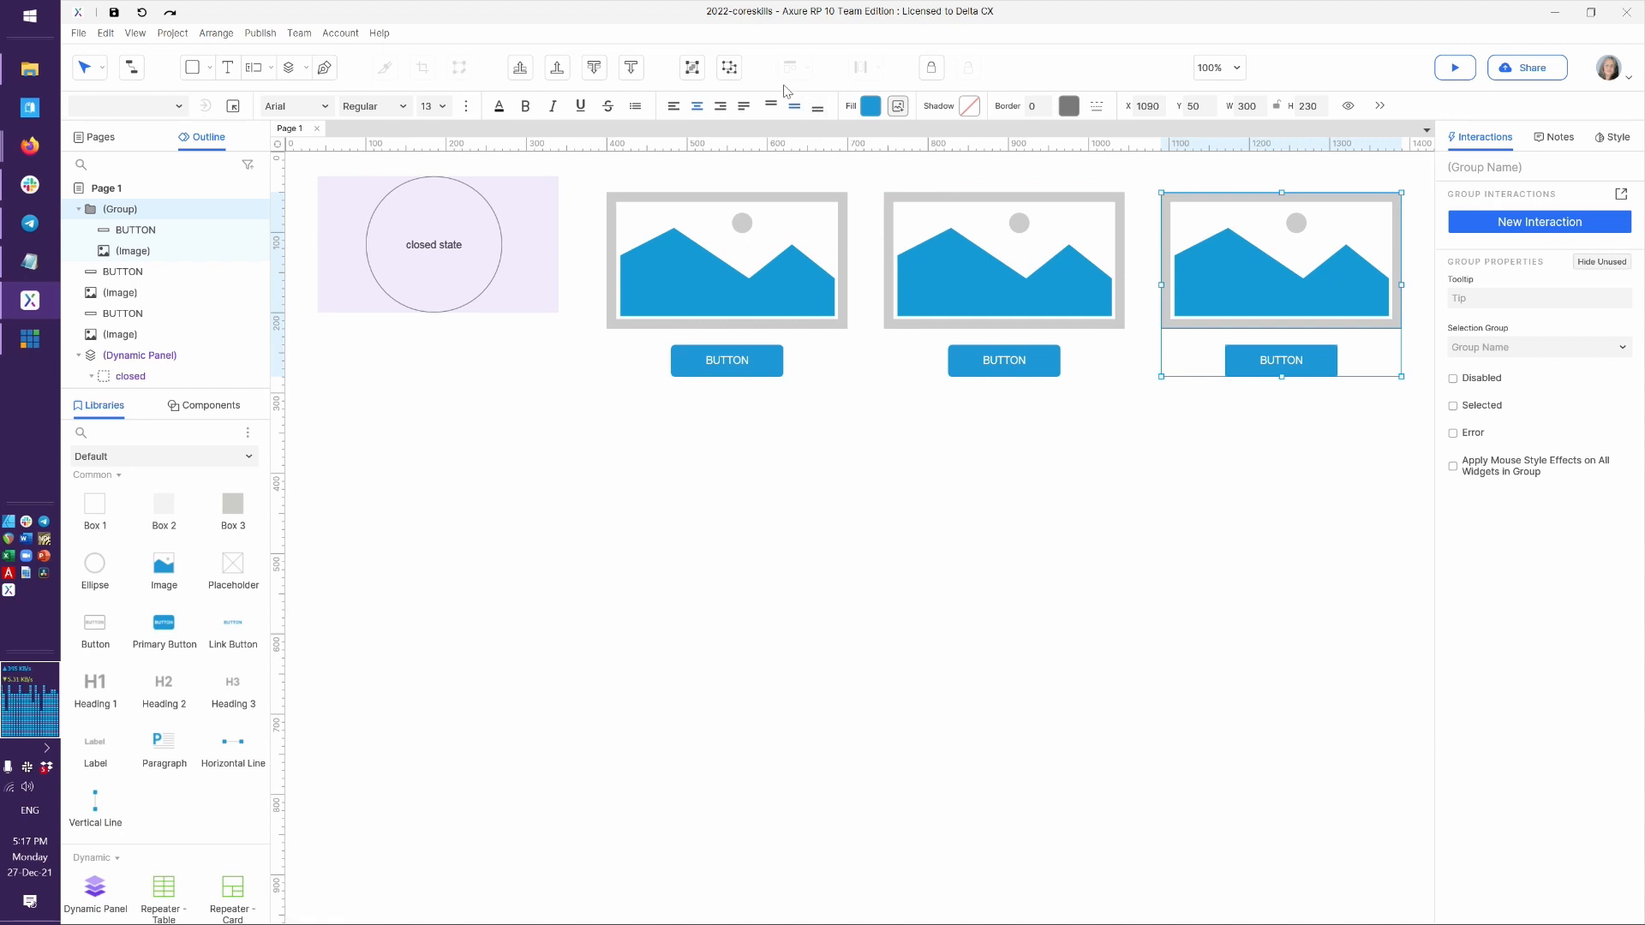
{"action": "left_click", "coordinate": [729, 68]}
{"action": "left_click", "coordinate": [851, 442]}
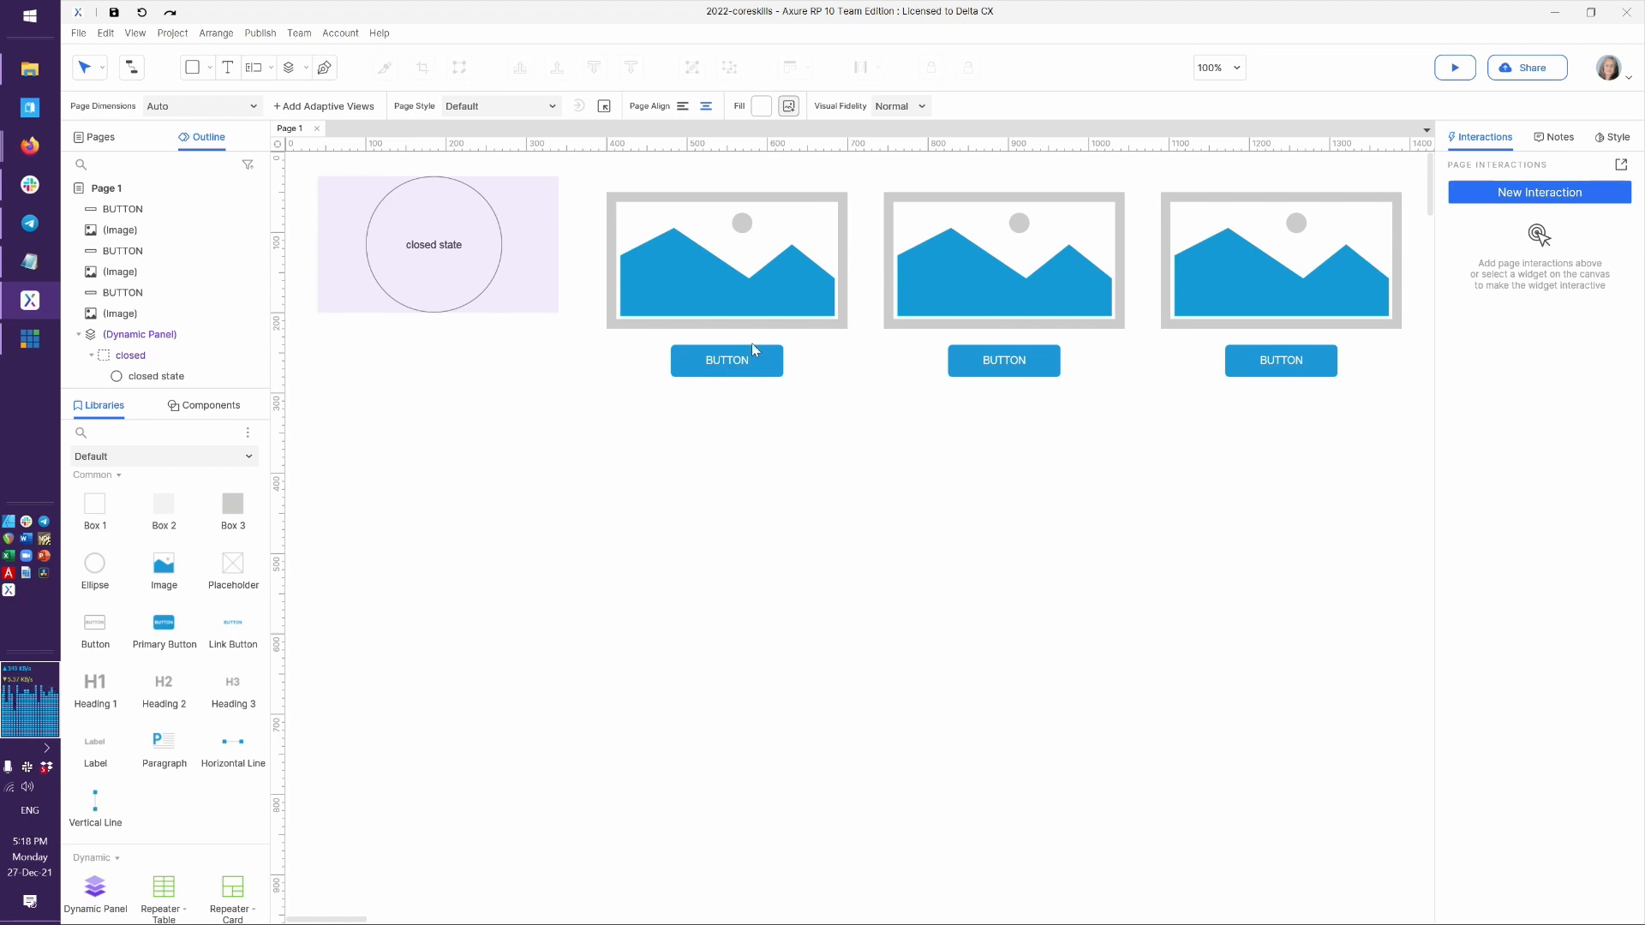
Group the leftmost image with its button and give the group a Click or Tap interaction that shows the rightmost image
{"action": "left_click_drag", "start_coordinate": [855, 390], "coordinate": [591, 199]}
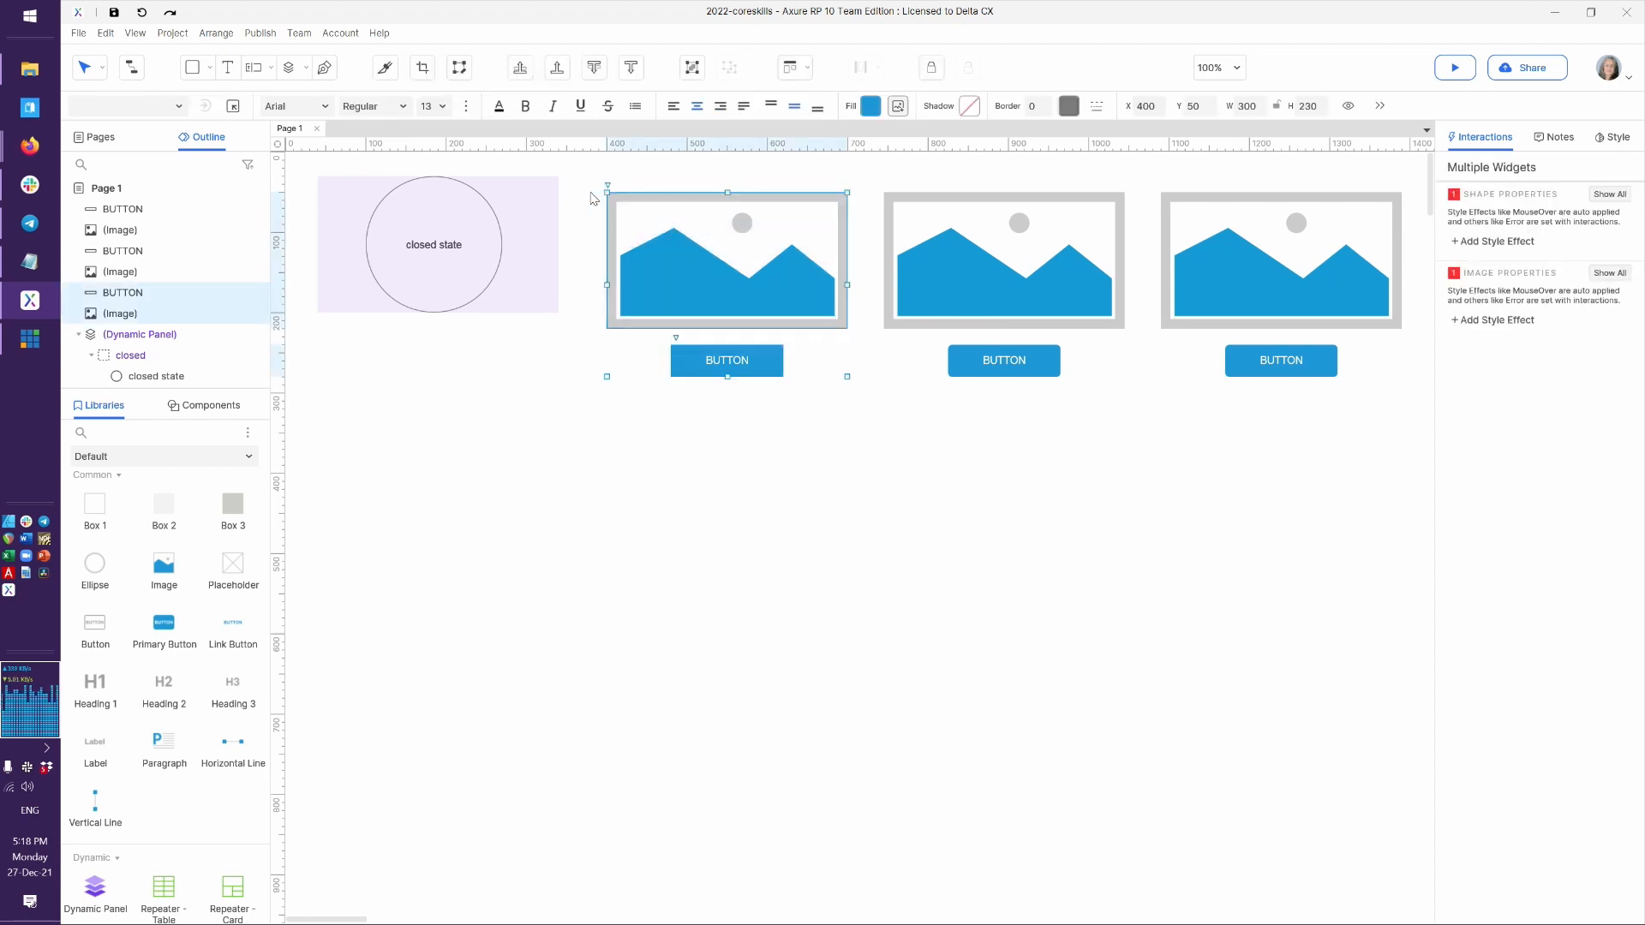
{"action": "left_click", "coordinate": [694, 69]}
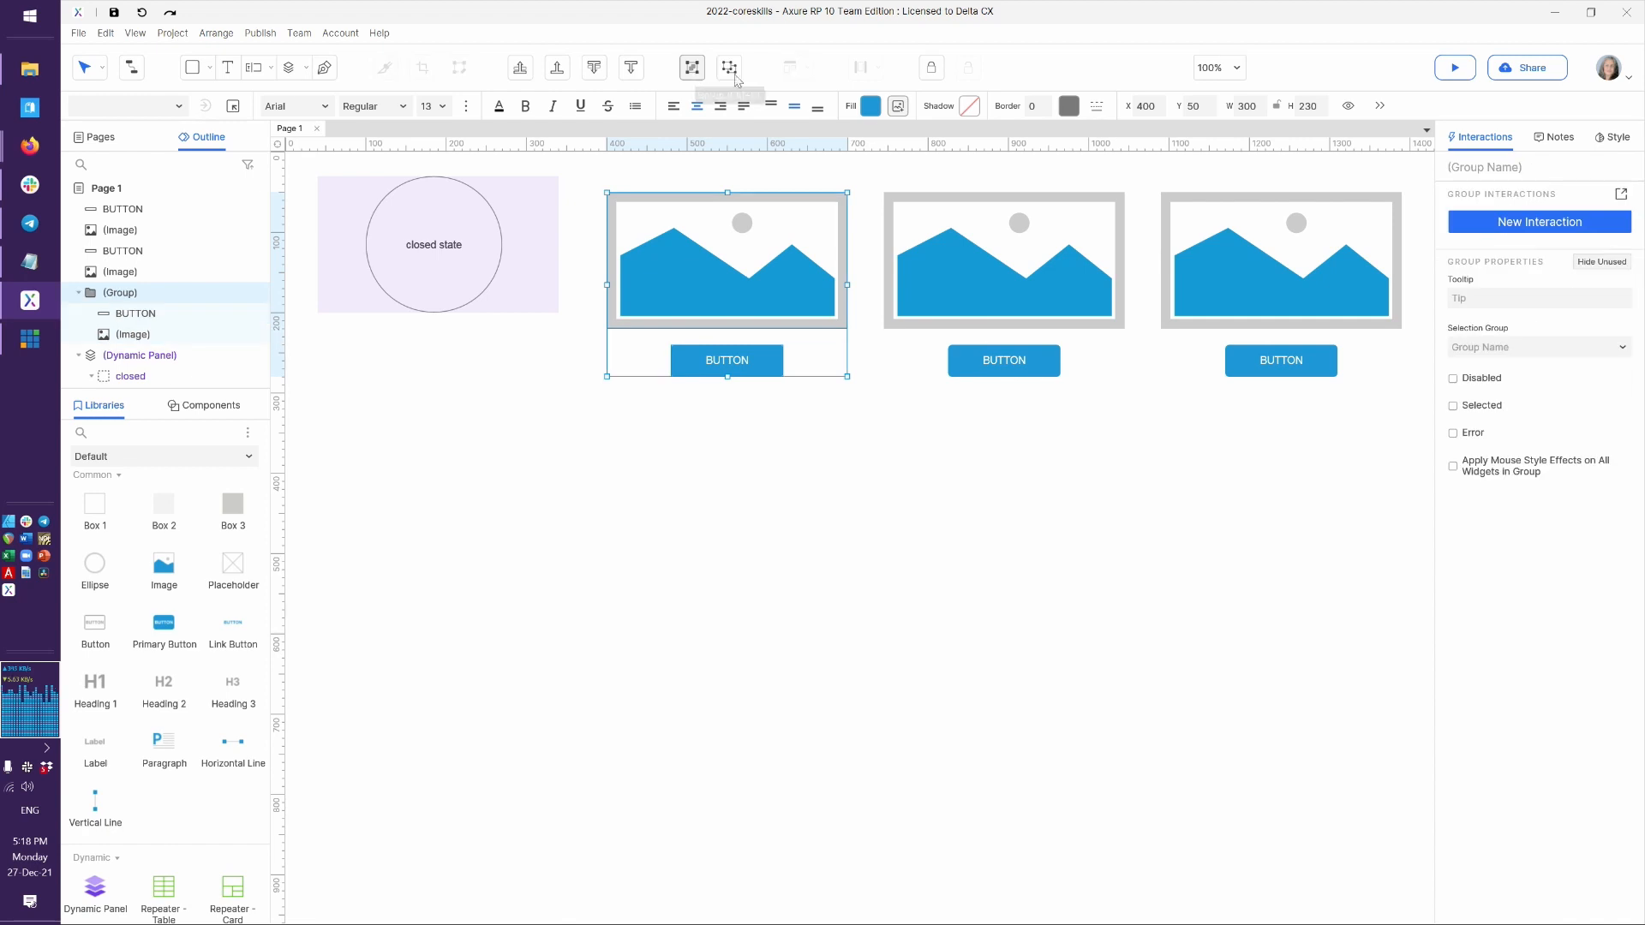
{"action": "left_click", "coordinate": [1621, 197]}
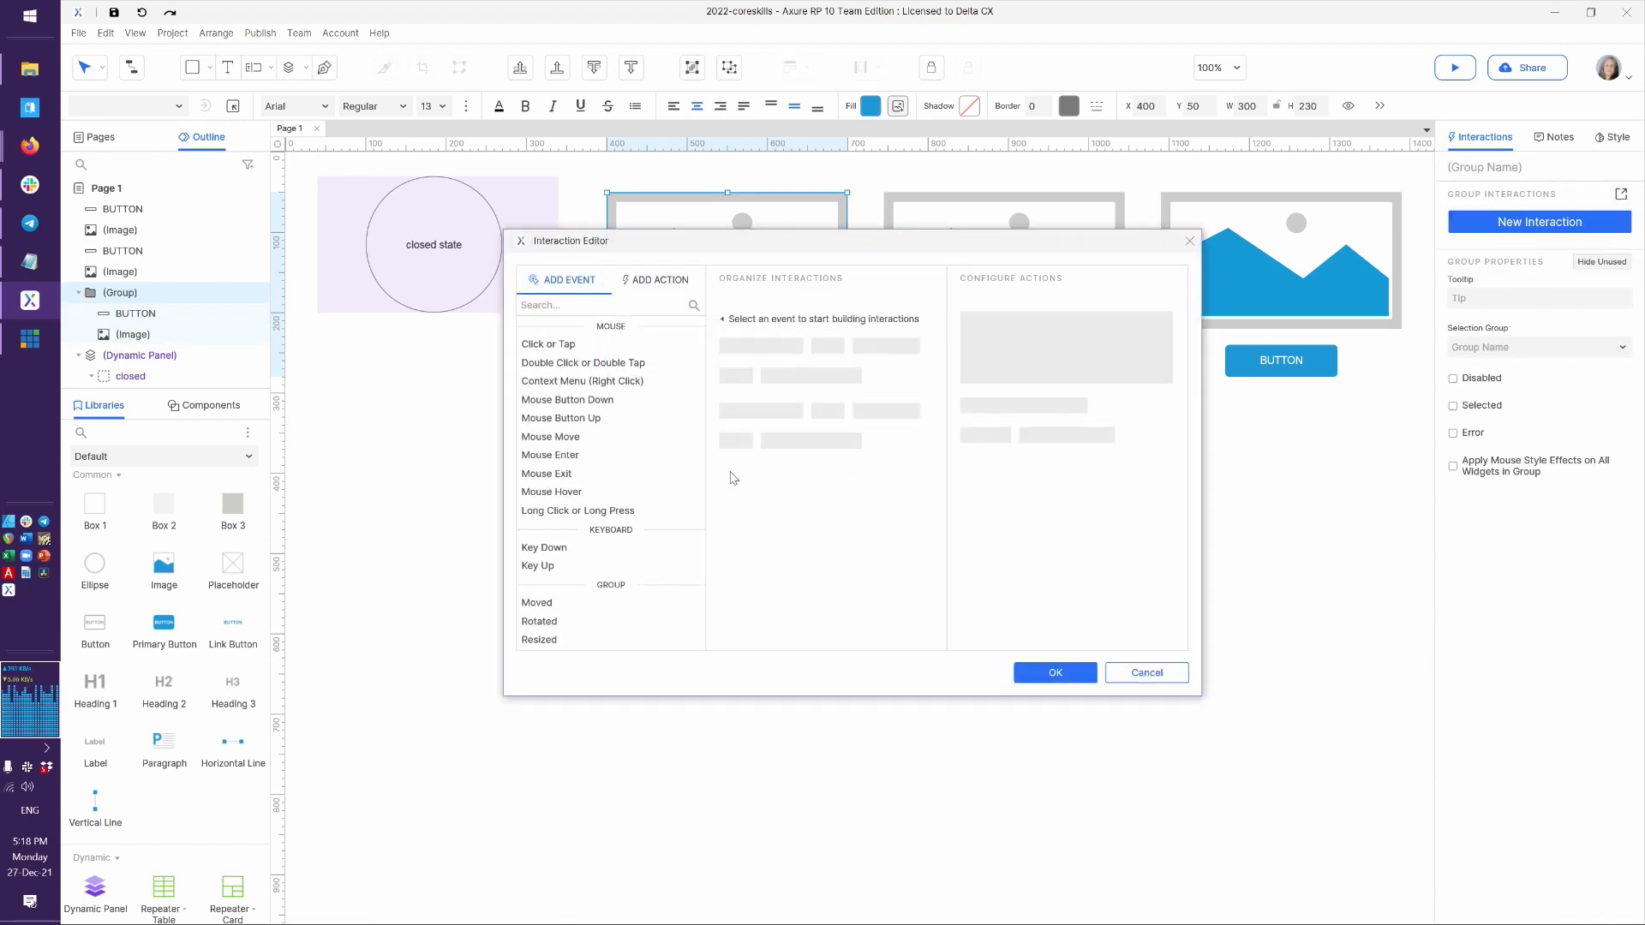
{"action": "left_click", "coordinate": [564, 346]}
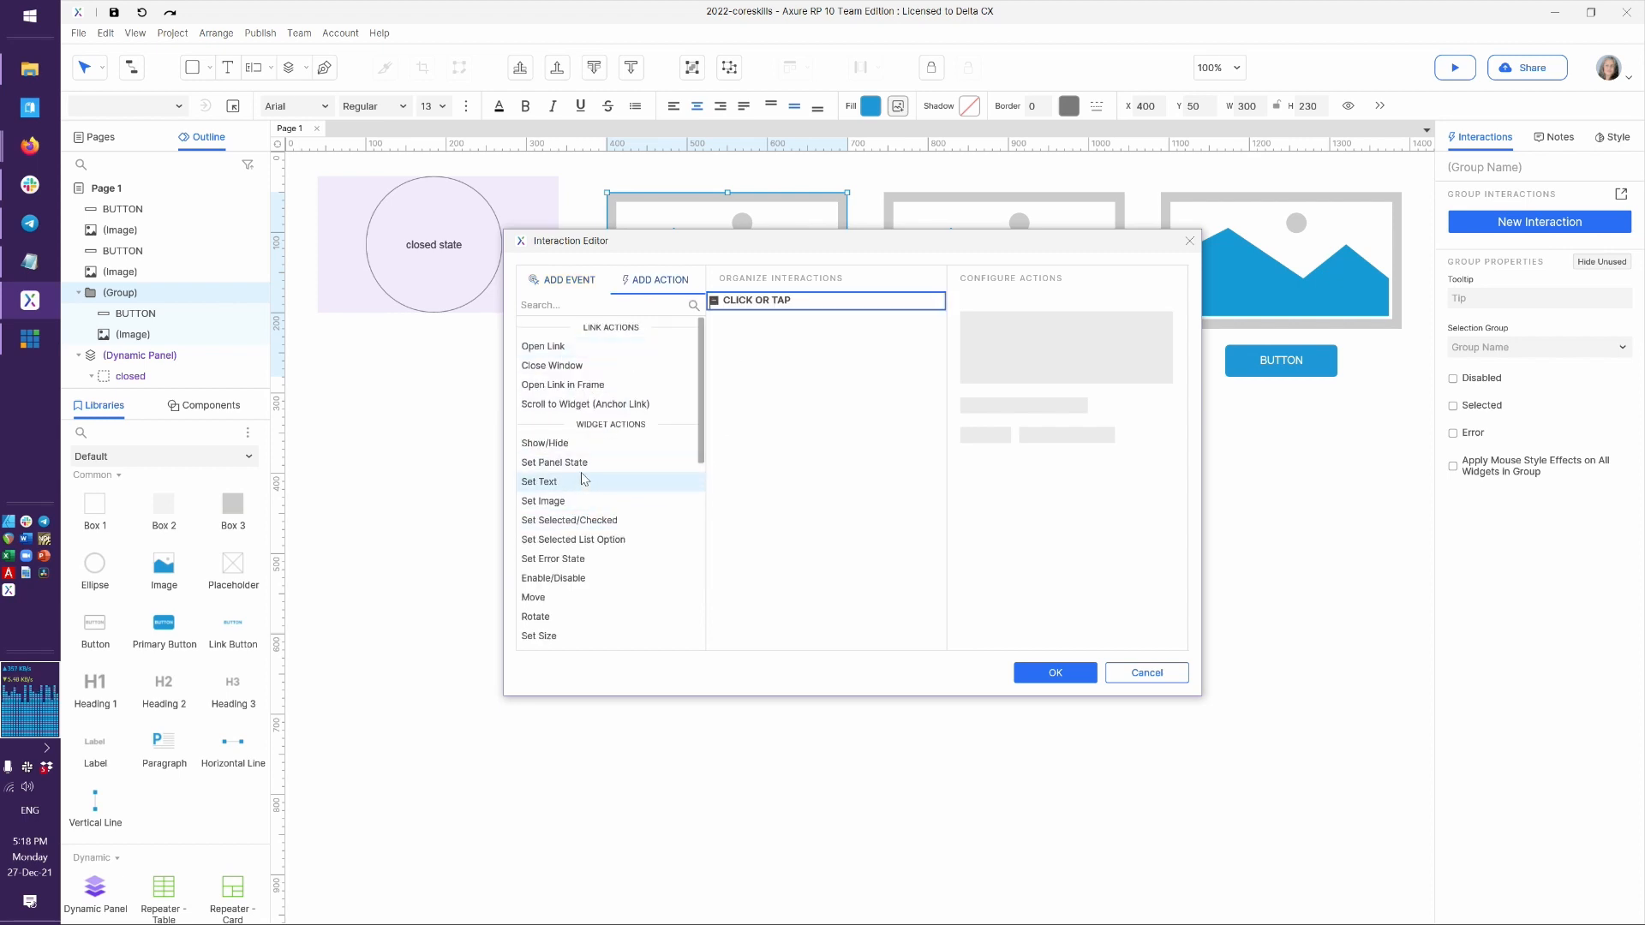
{"action": "left_click", "coordinate": [545, 443]}
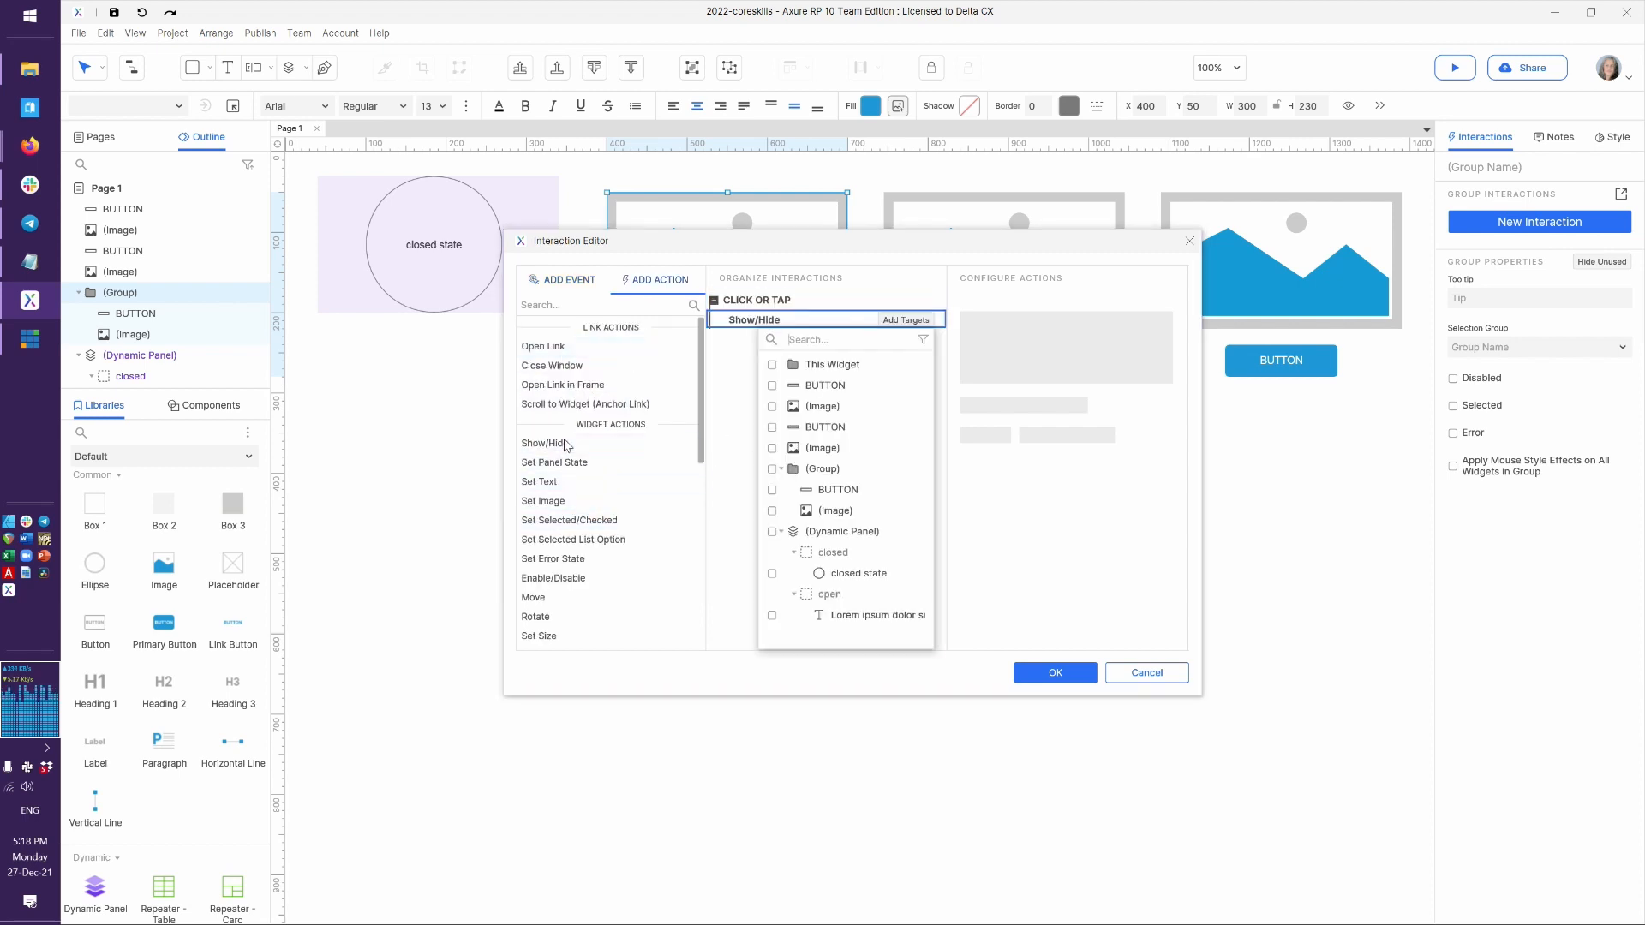
{"action": "left_click", "coordinate": [820, 410]}
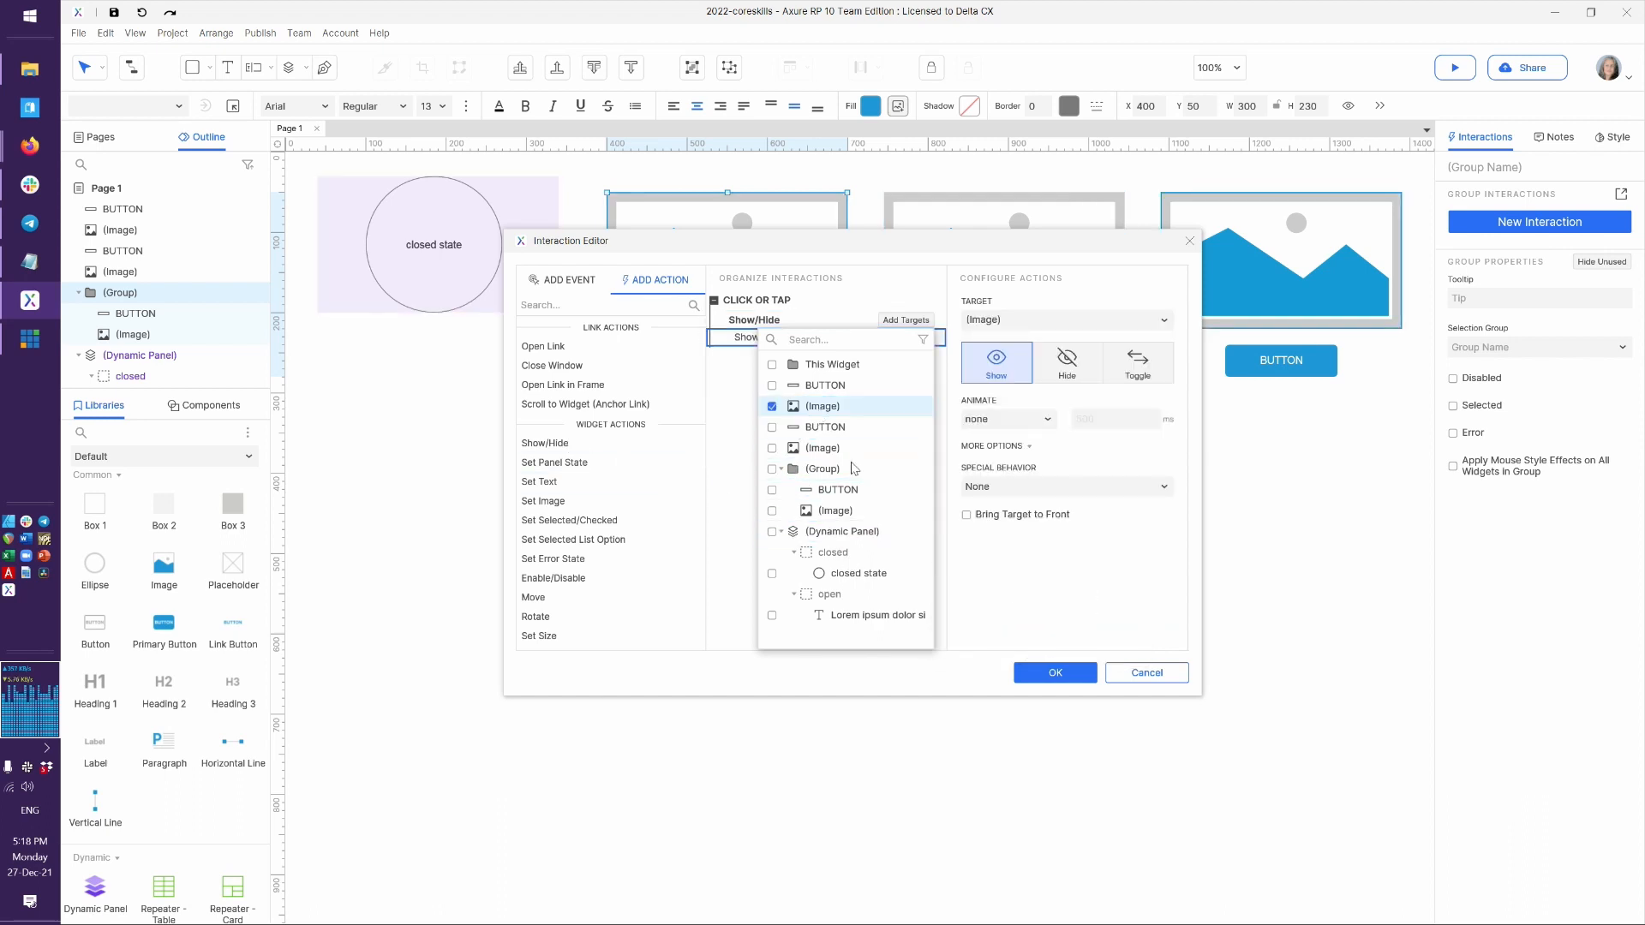
{"action": "left_click", "coordinate": [1052, 672]}
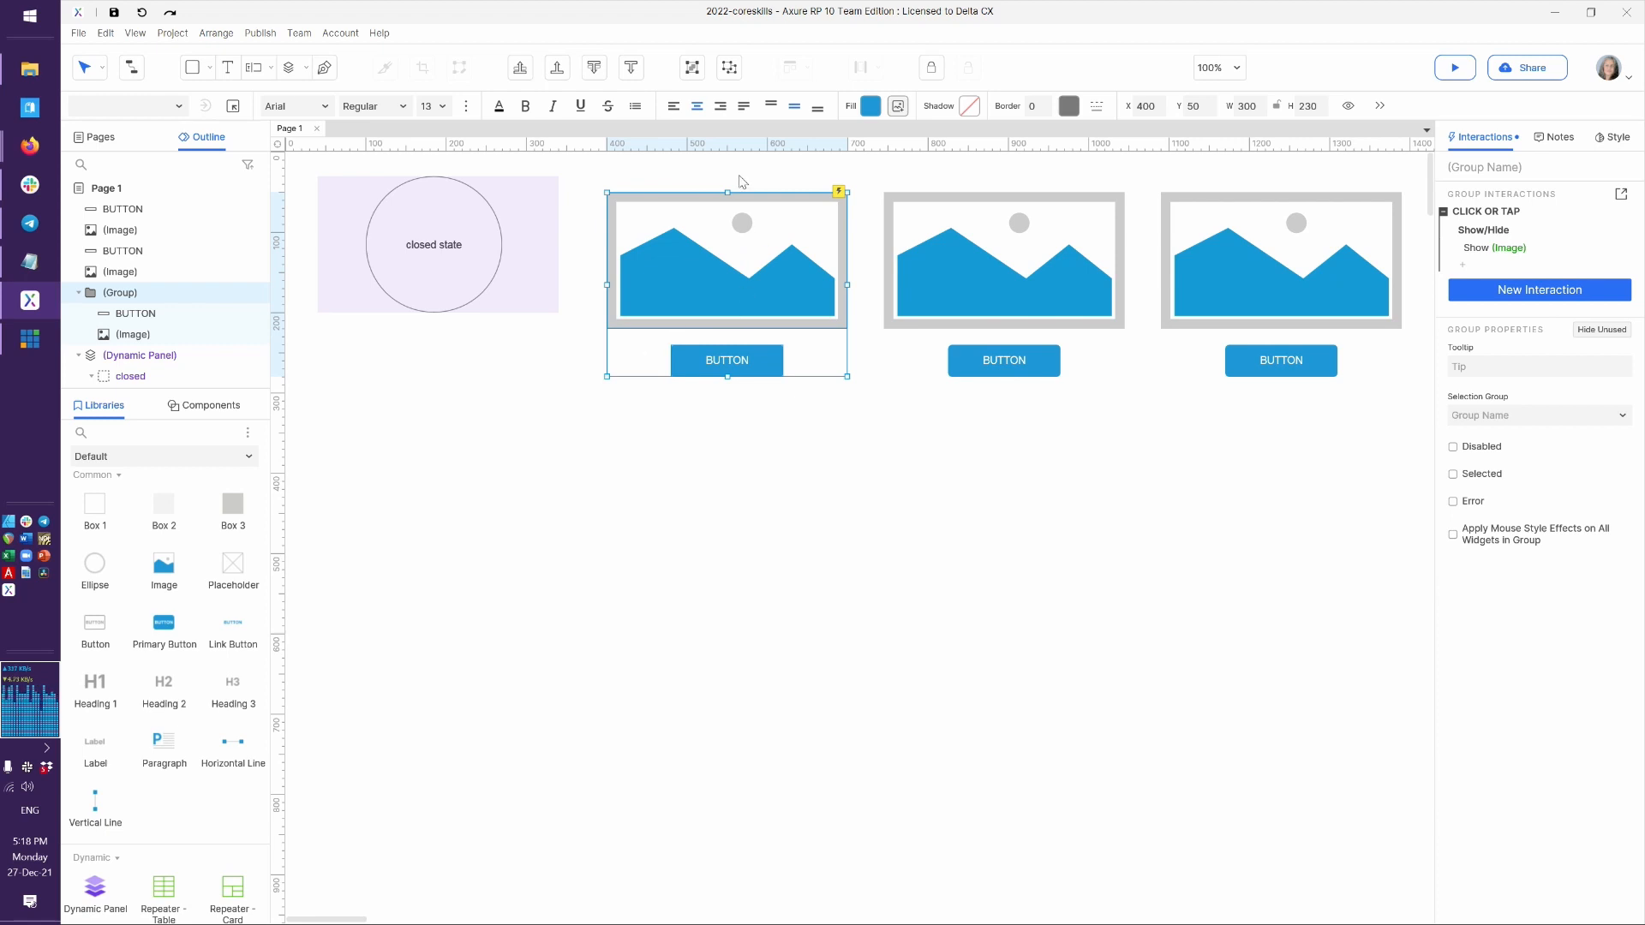
Ungroup the leftmost image and button and check the interactions of each widget separately
{"action": "left_click", "coordinate": [731, 72]}
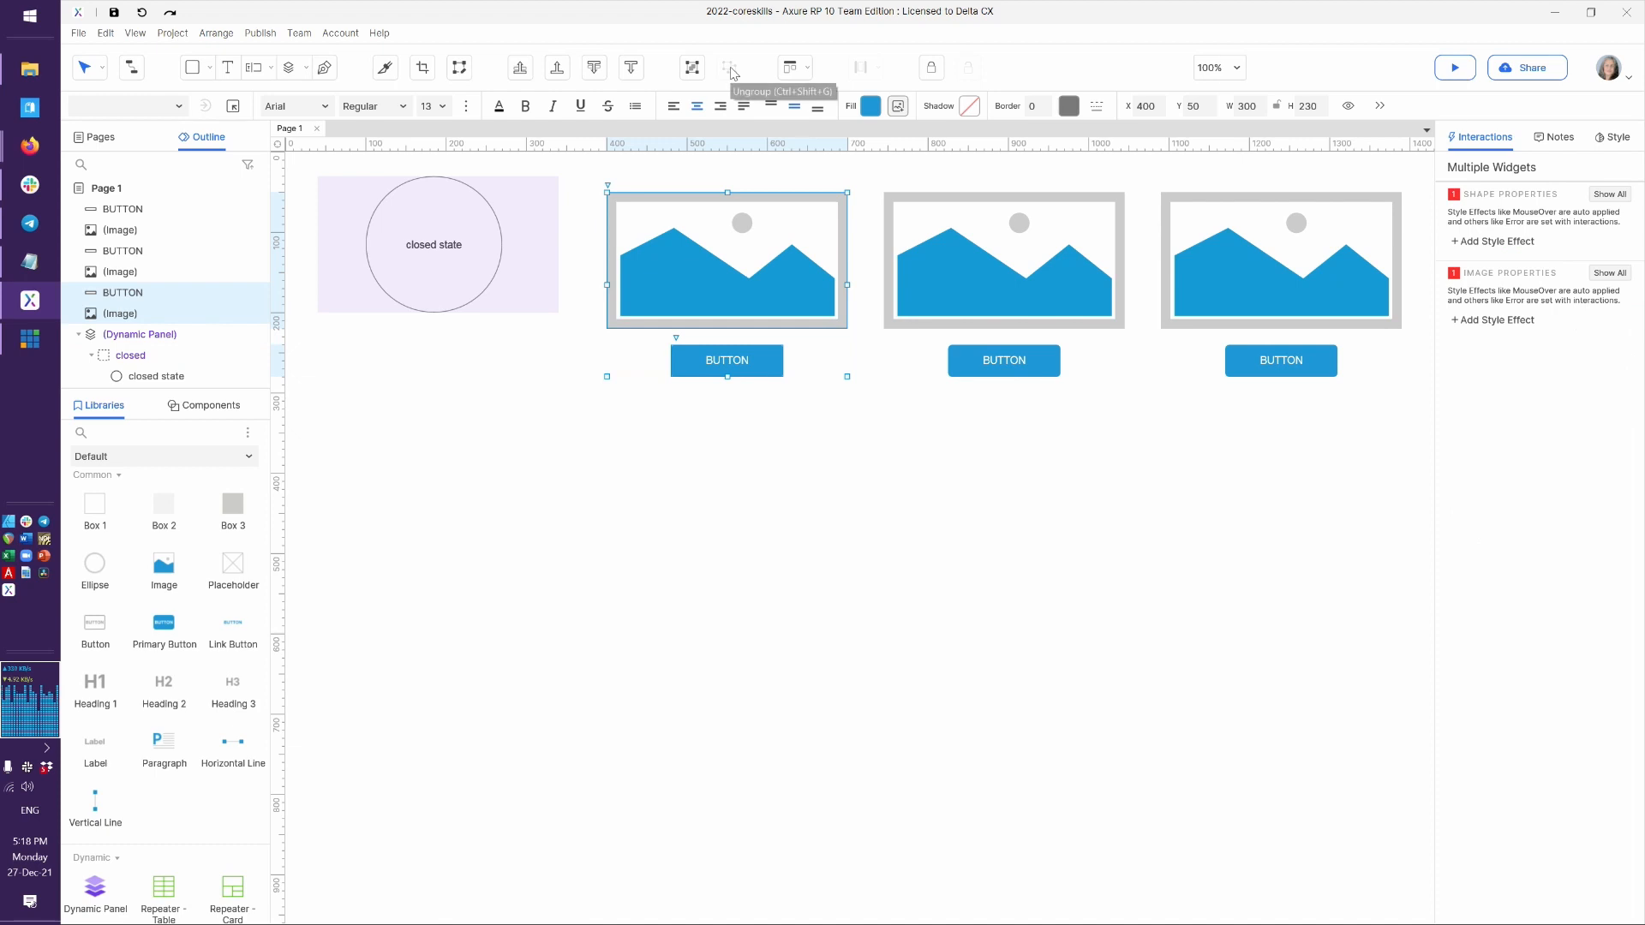
{"action": "left_click", "coordinate": [852, 529]}
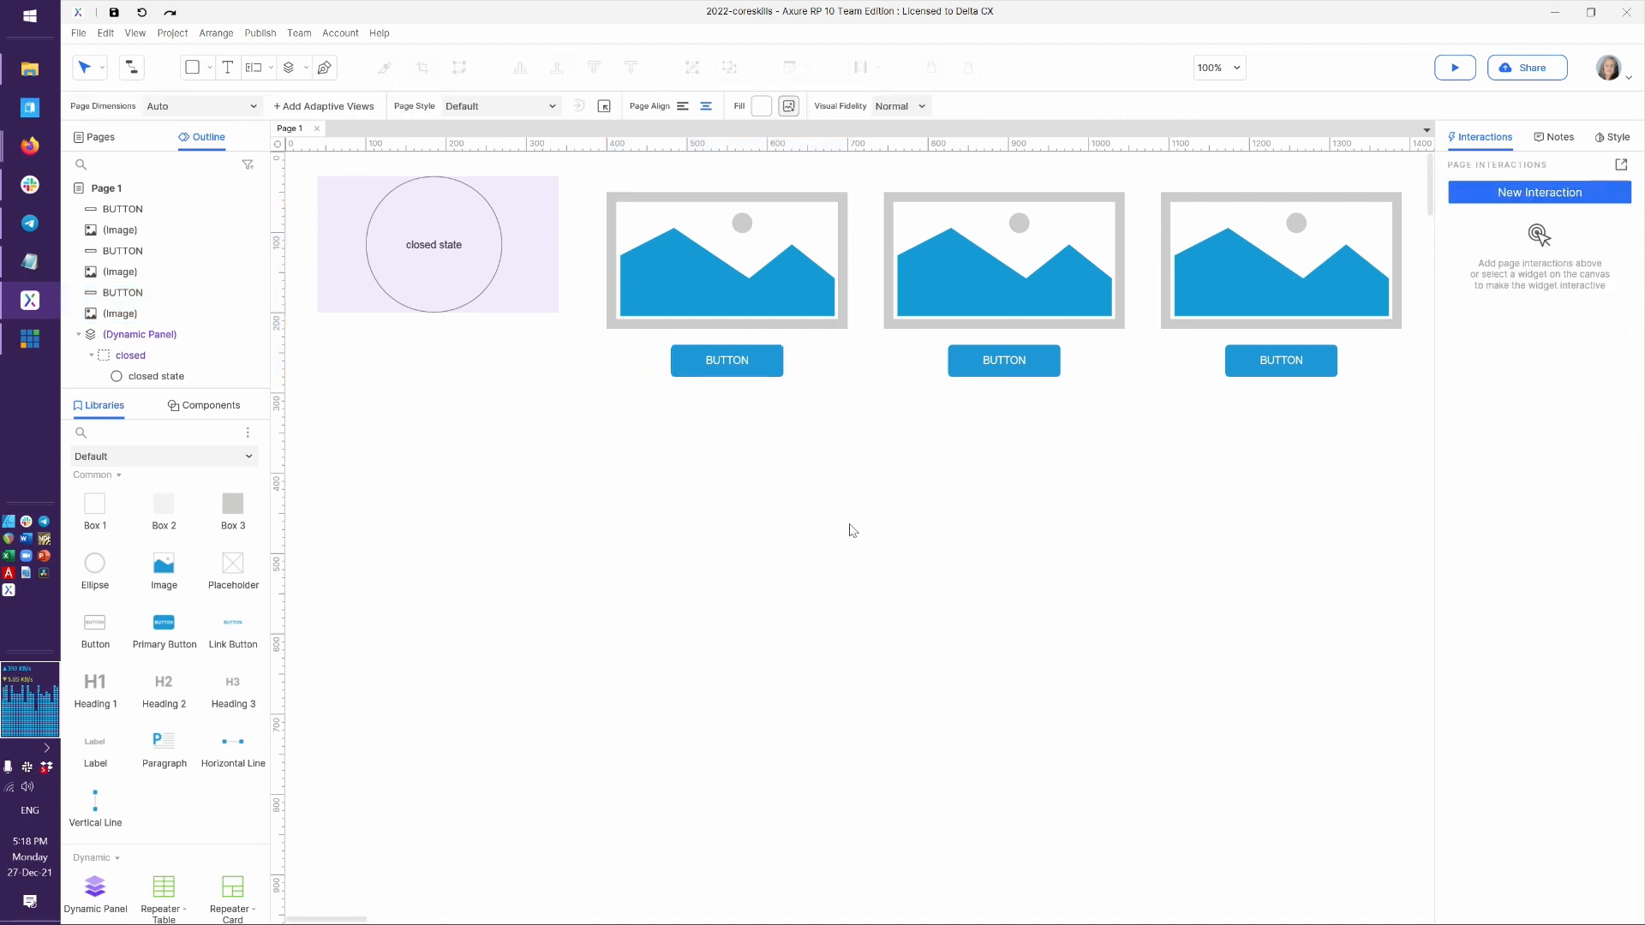
{"action": "left_click", "coordinate": [794, 269]}
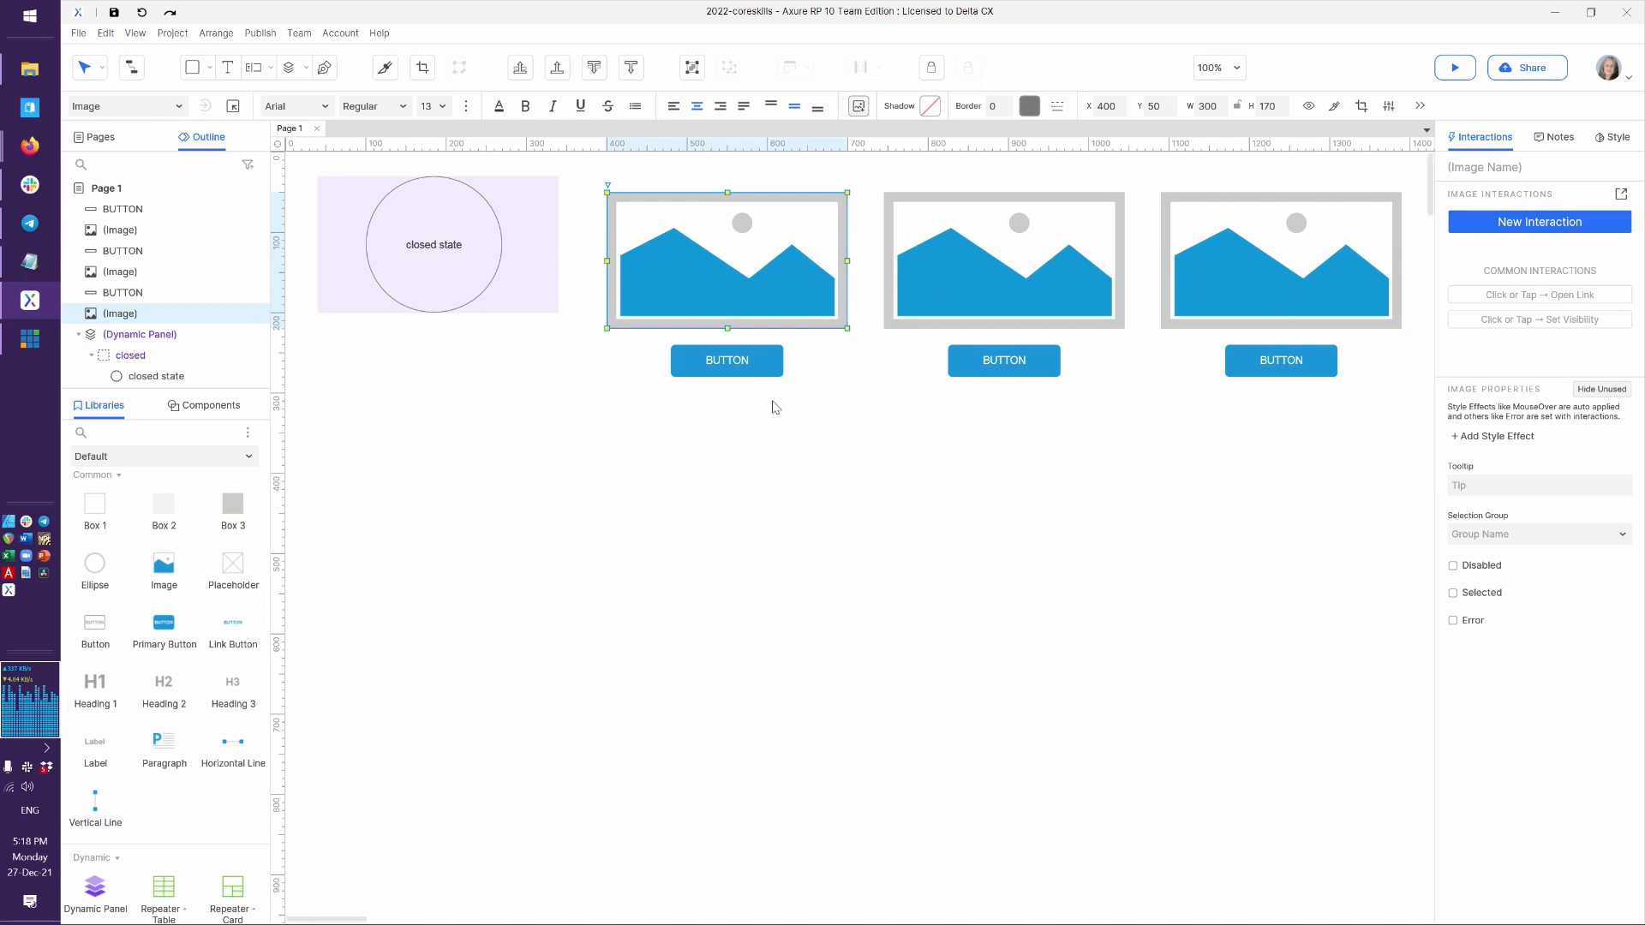
{"action": "left_click", "coordinate": [723, 364]}
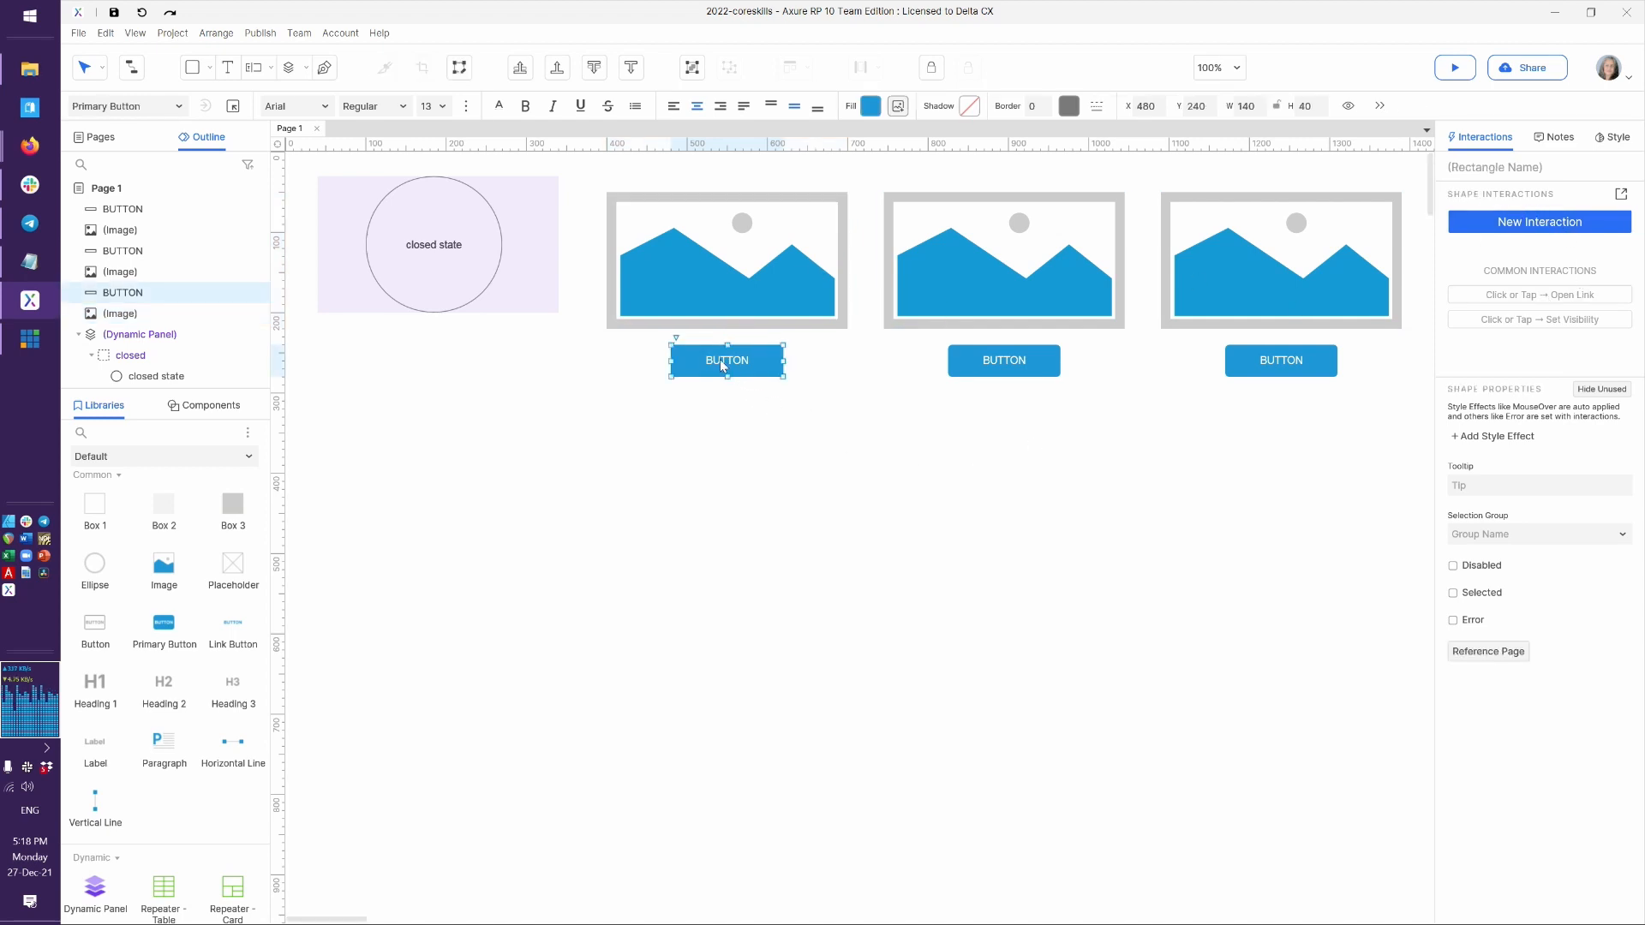
{"action": "left_click", "coordinate": [872, 438]}
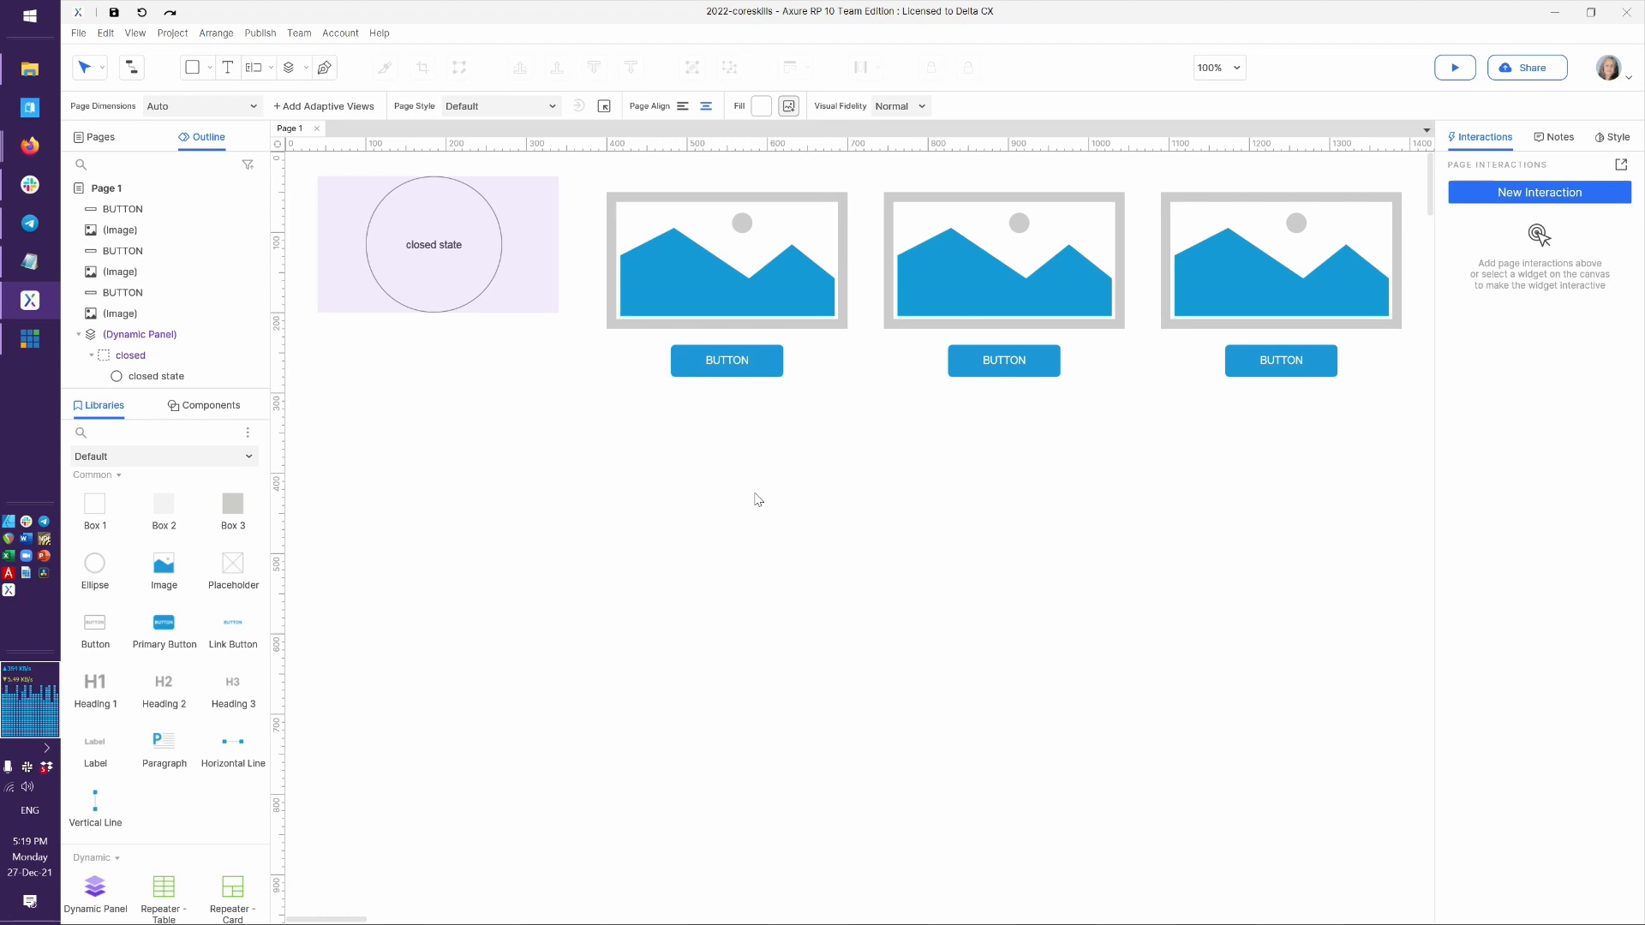
Examine the dynamic panel's available events in the Interaction Editor, including the gesture and dynamic panel events, and close it without adding any
{"action": "left_click", "coordinate": [394, 215]}
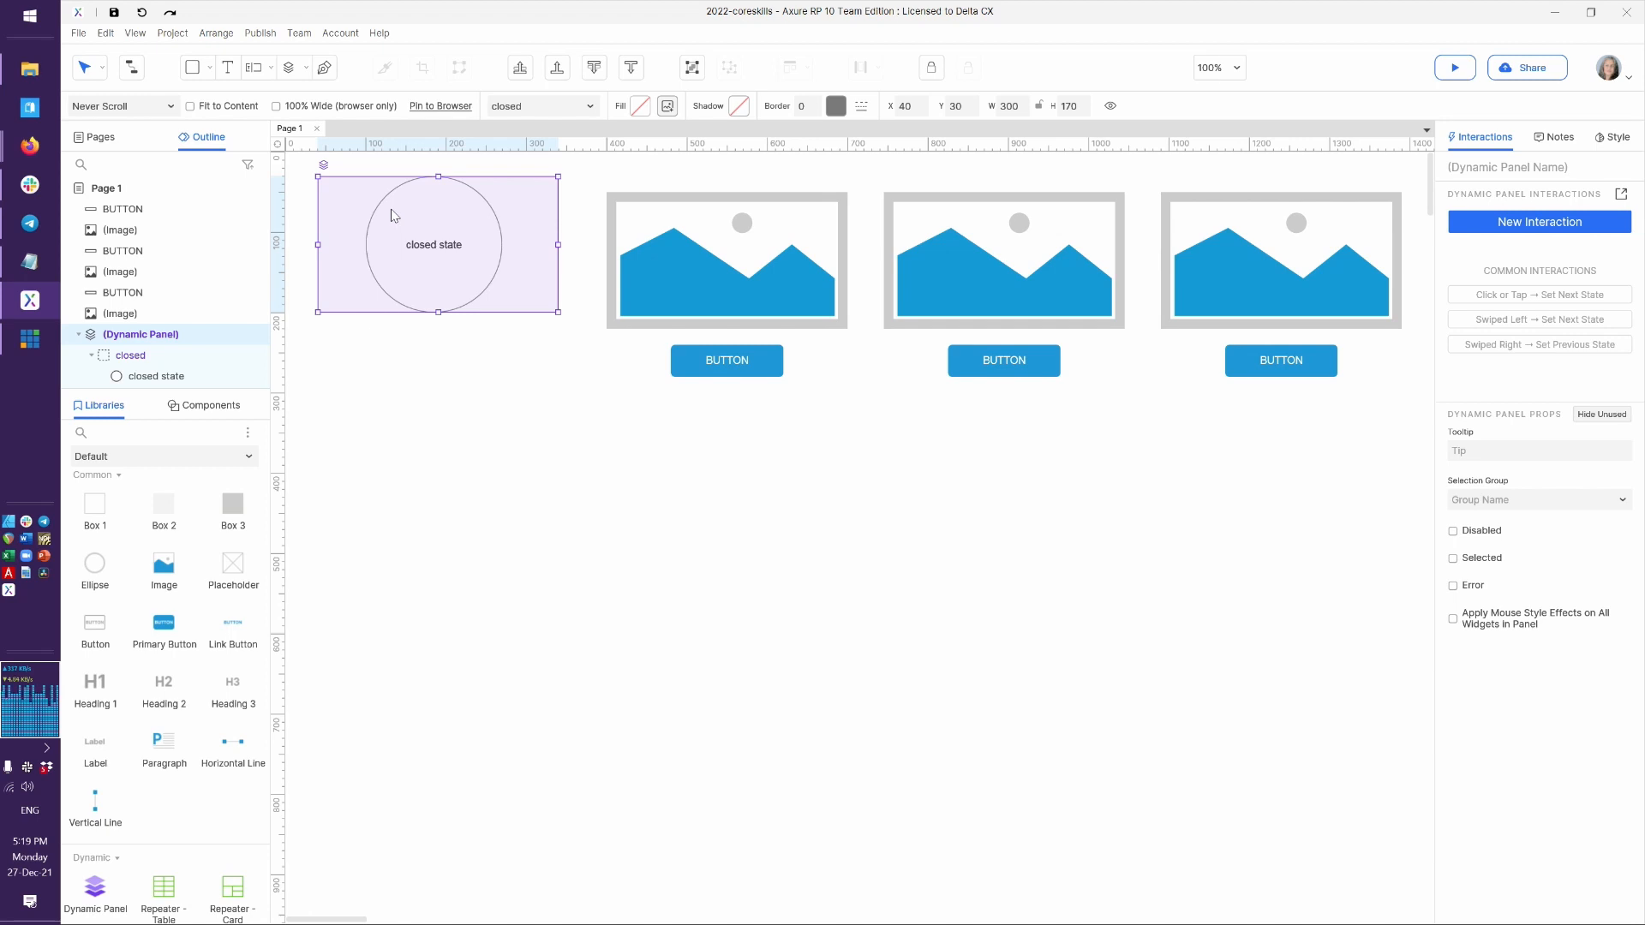
{"action": "left_click", "coordinate": [675, 260]}
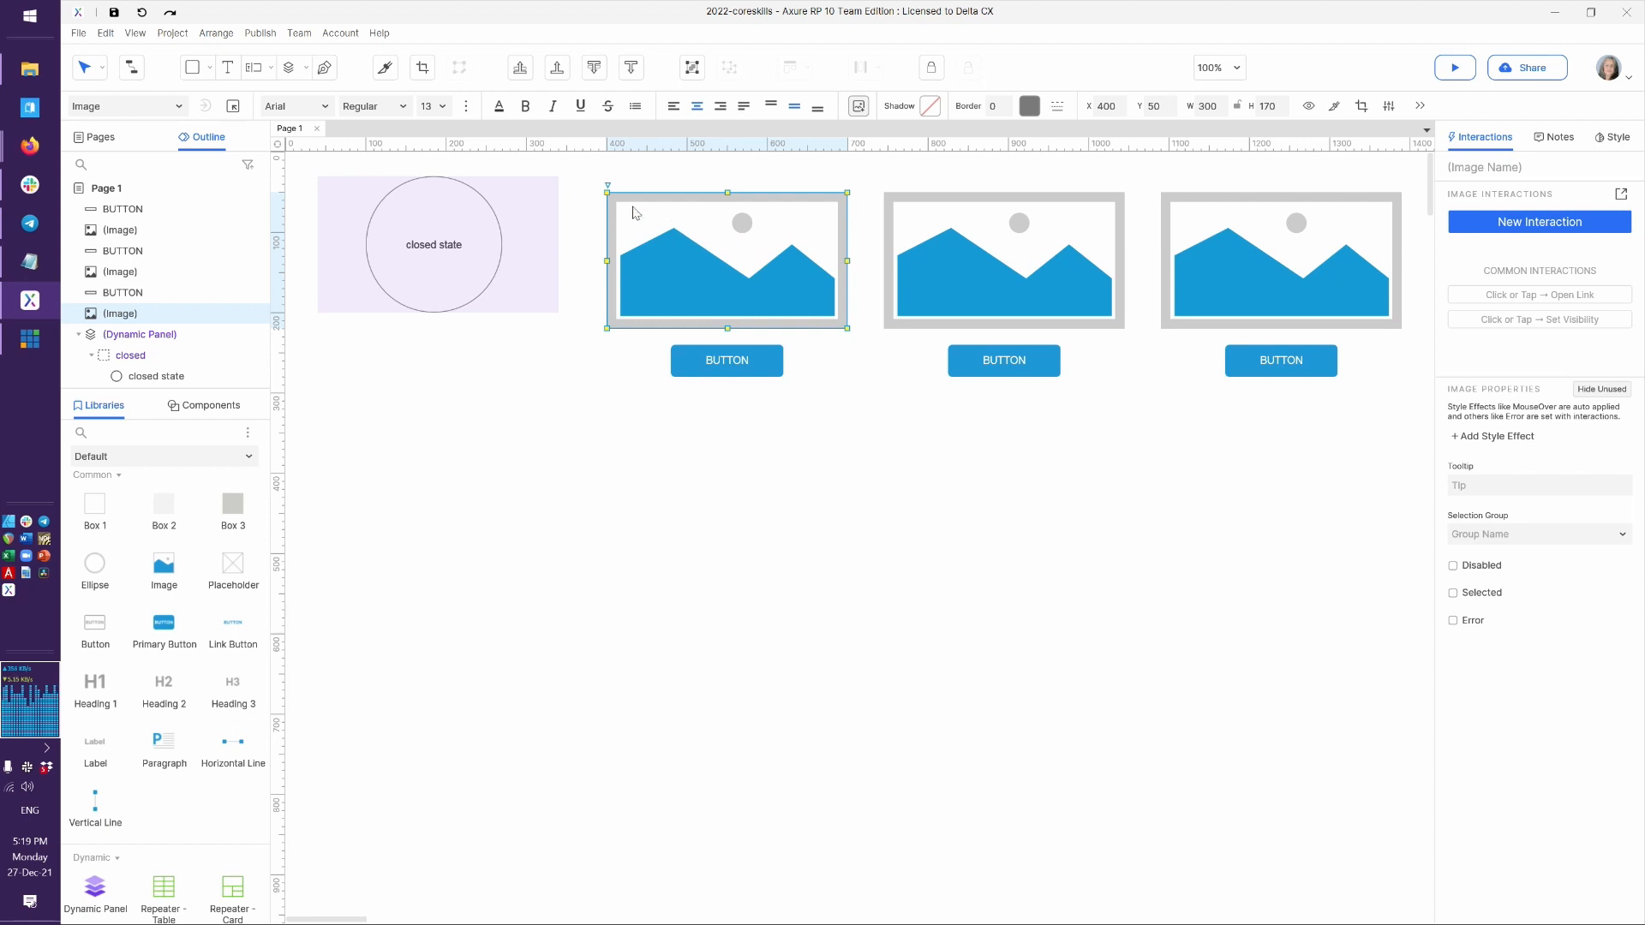
{"action": "left_click", "coordinate": [426, 260]}
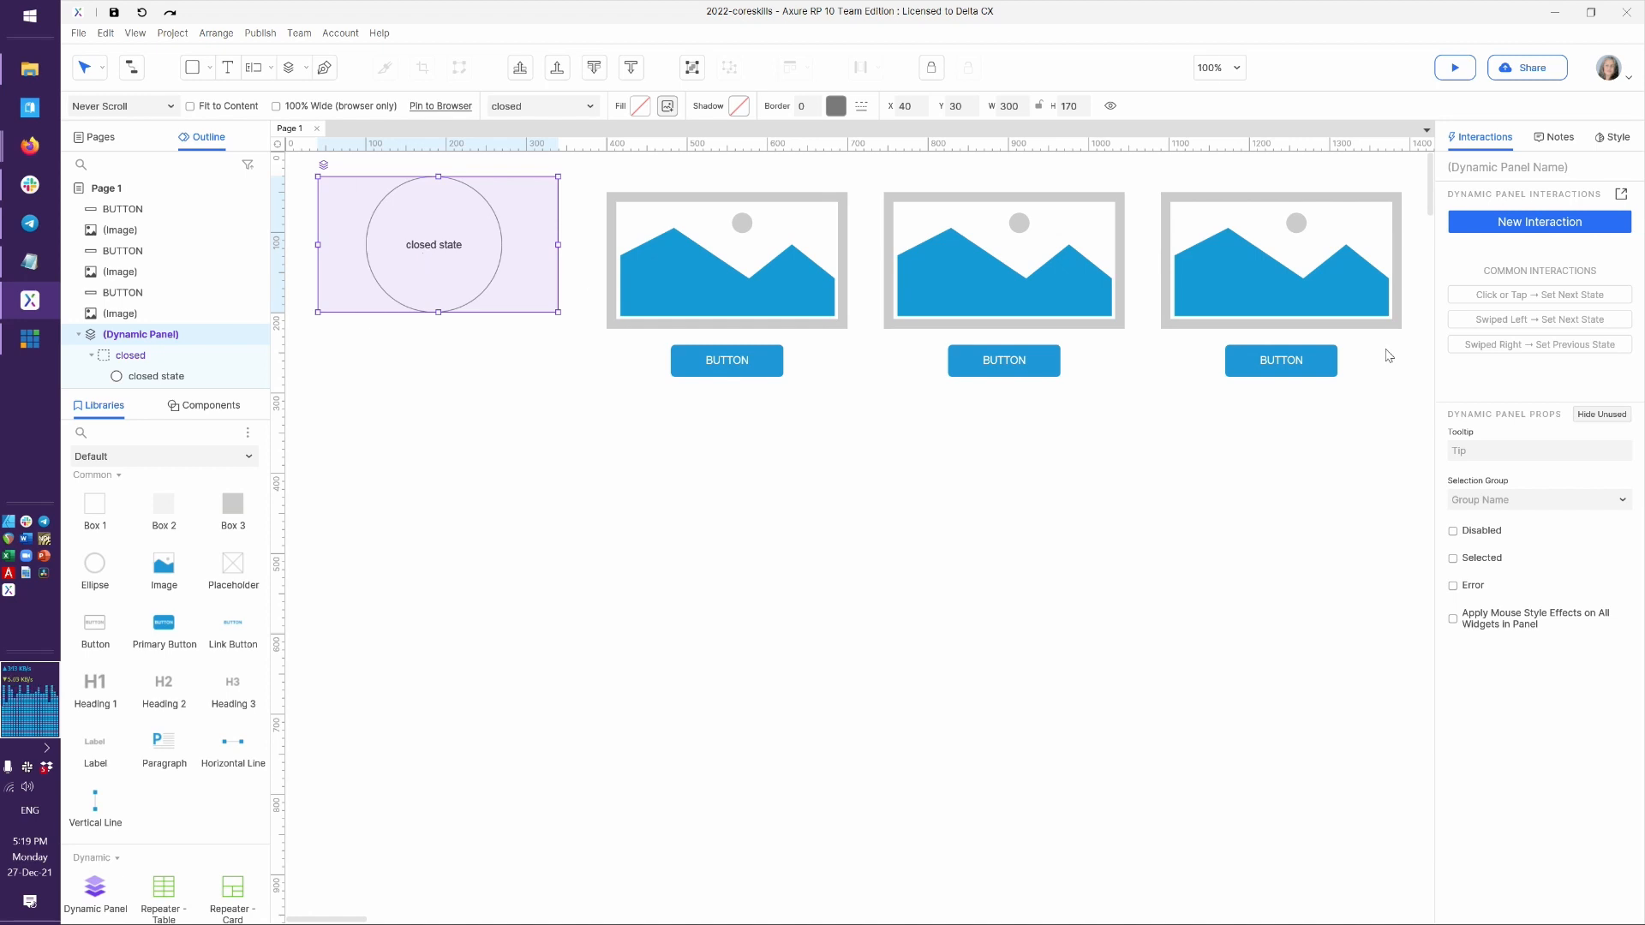
{"action": "left_click", "coordinate": [1622, 195]}
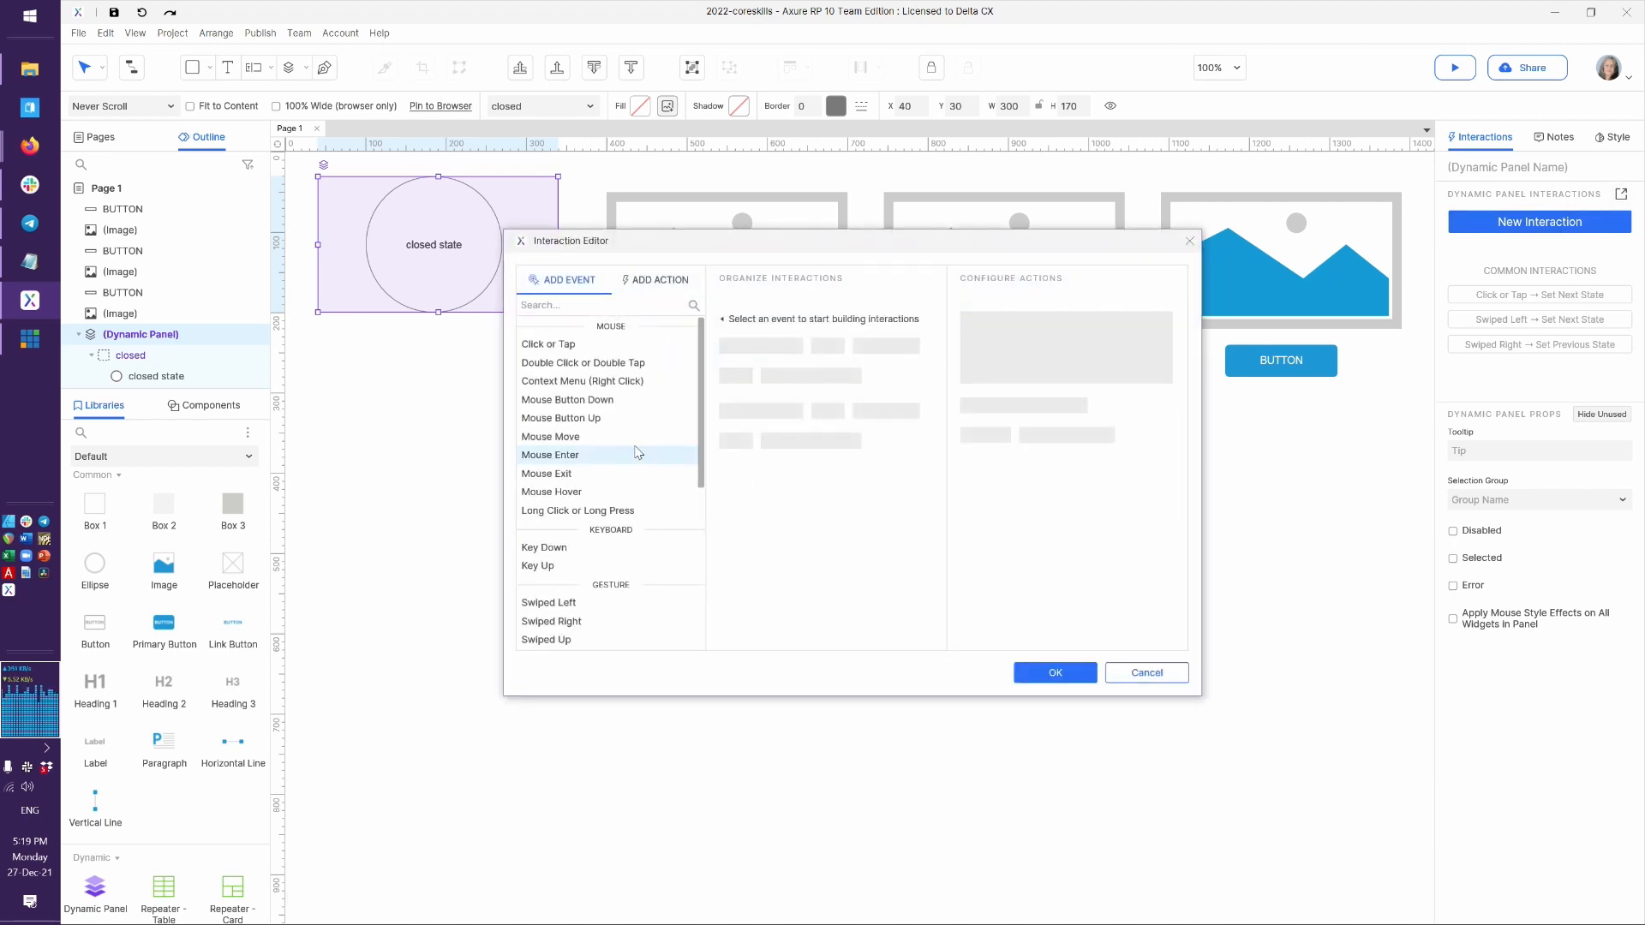
{"action": "scroll", "coordinate": [609, 443], "scroll_direction": "down", "scroll_amount": 4}
{"action": "scroll", "coordinate": [604, 462], "scroll_direction": "up", "scroll_amount": 4}
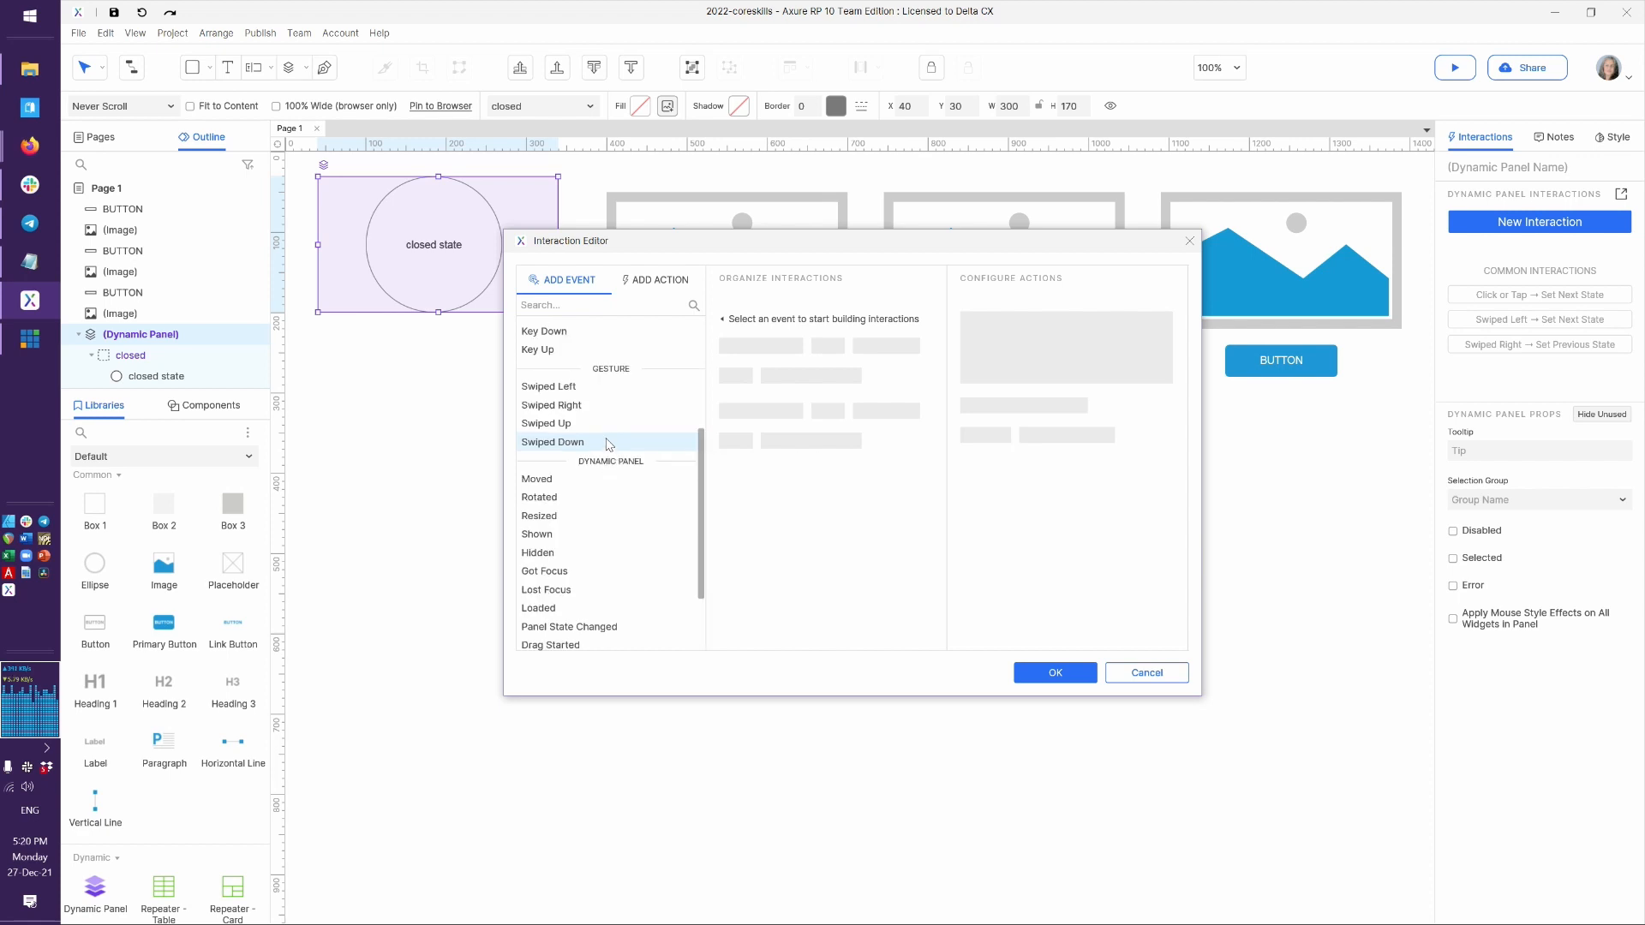
{"action": "scroll", "coordinate": [594, 562], "scroll_direction": "down", "scroll_amount": 4}
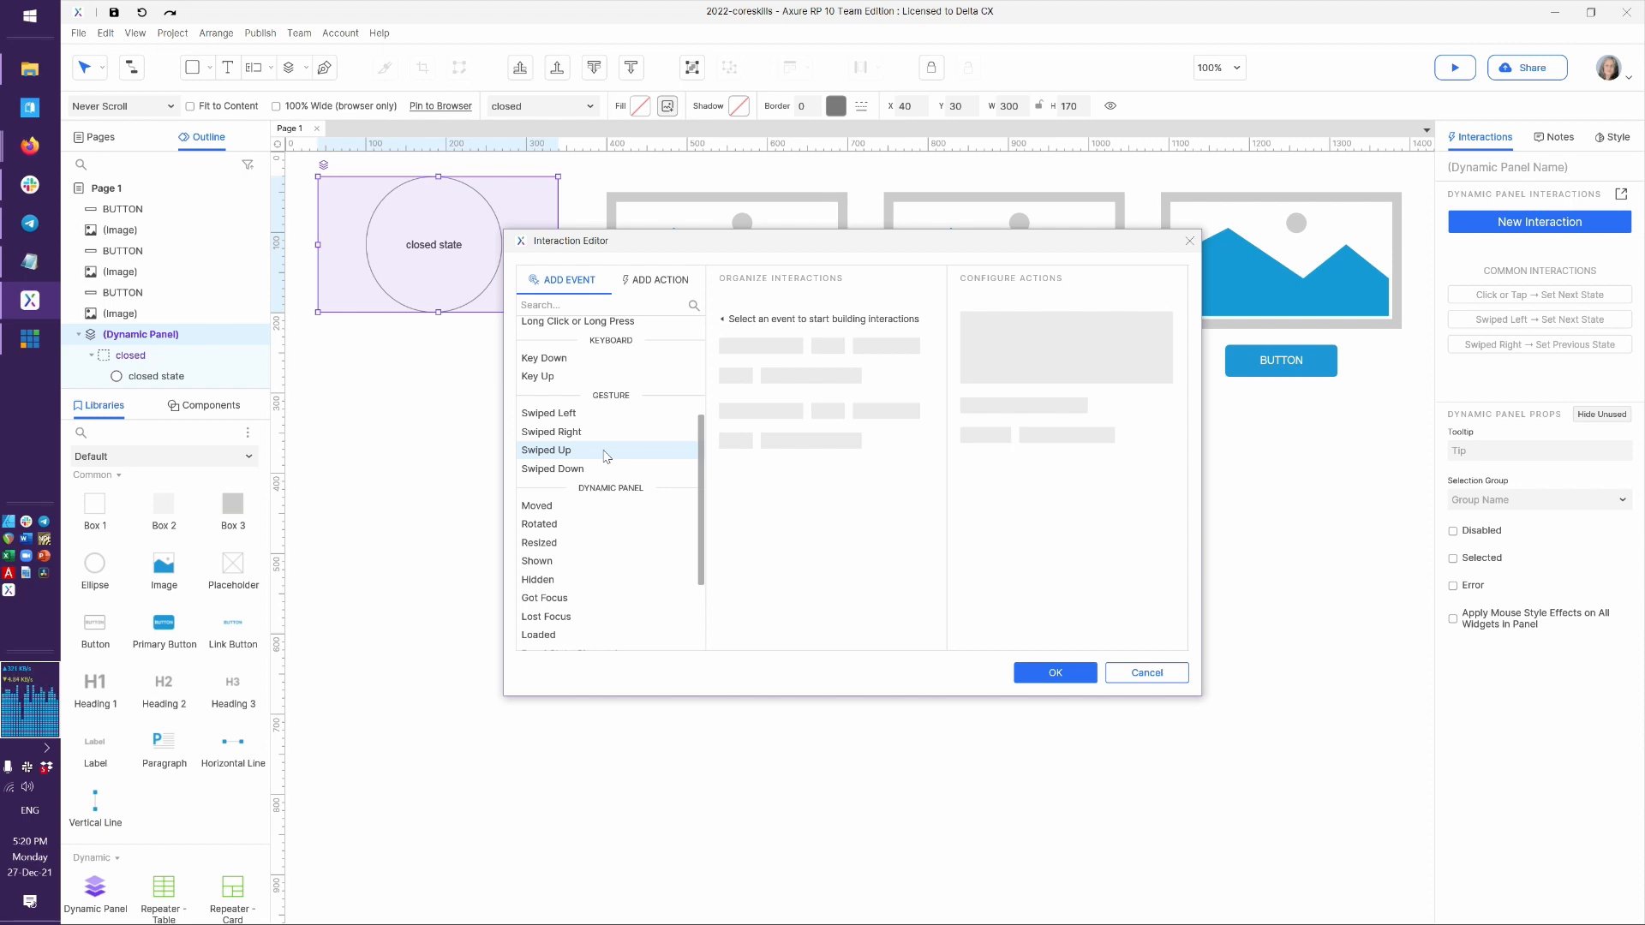
{"action": "scroll", "coordinate": [625, 514], "scroll_direction": "down", "scroll_amount": 3}
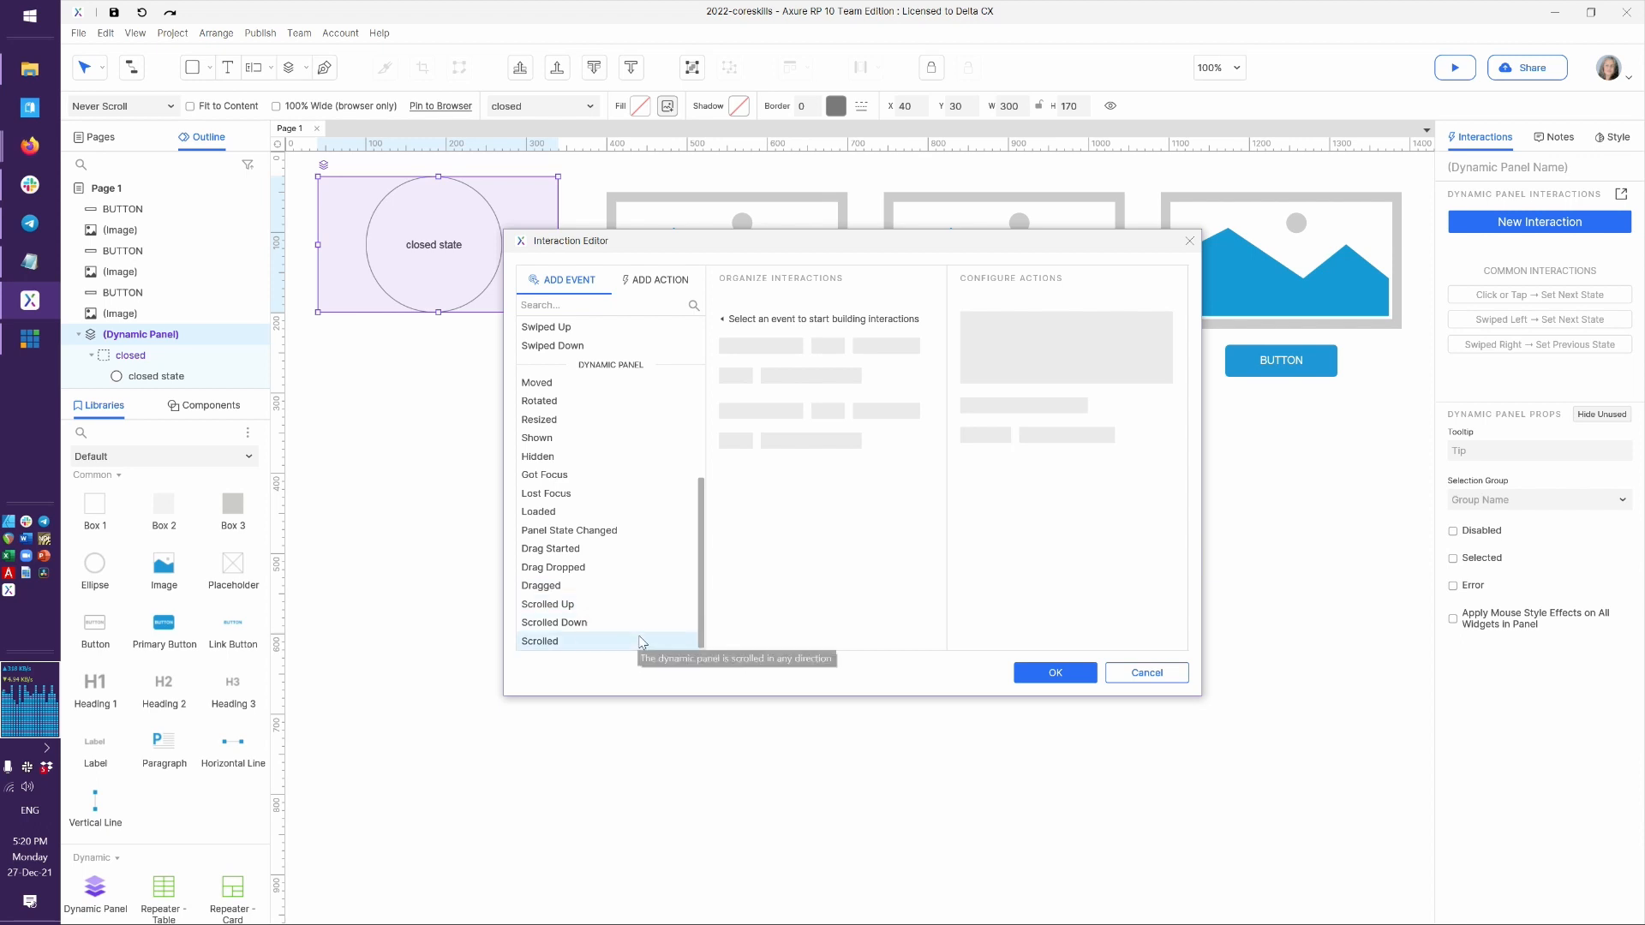
{"action": "left_click", "coordinate": [1139, 676]}
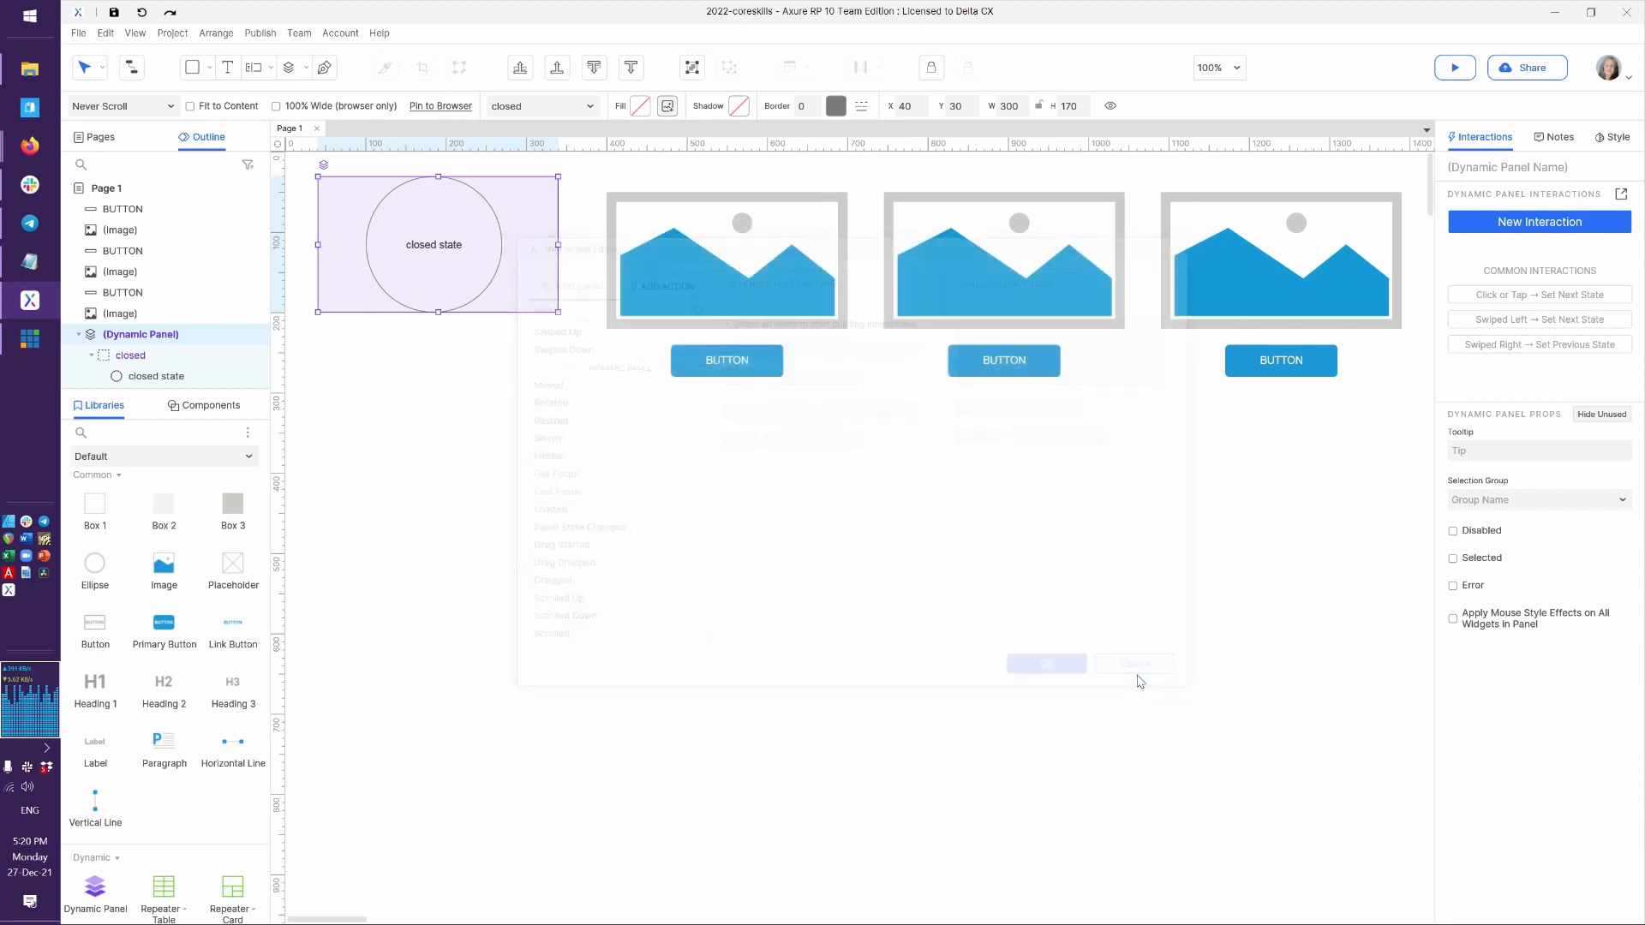
Group the leftmost image with the button below it
{"action": "left_click", "coordinate": [785, 288]}
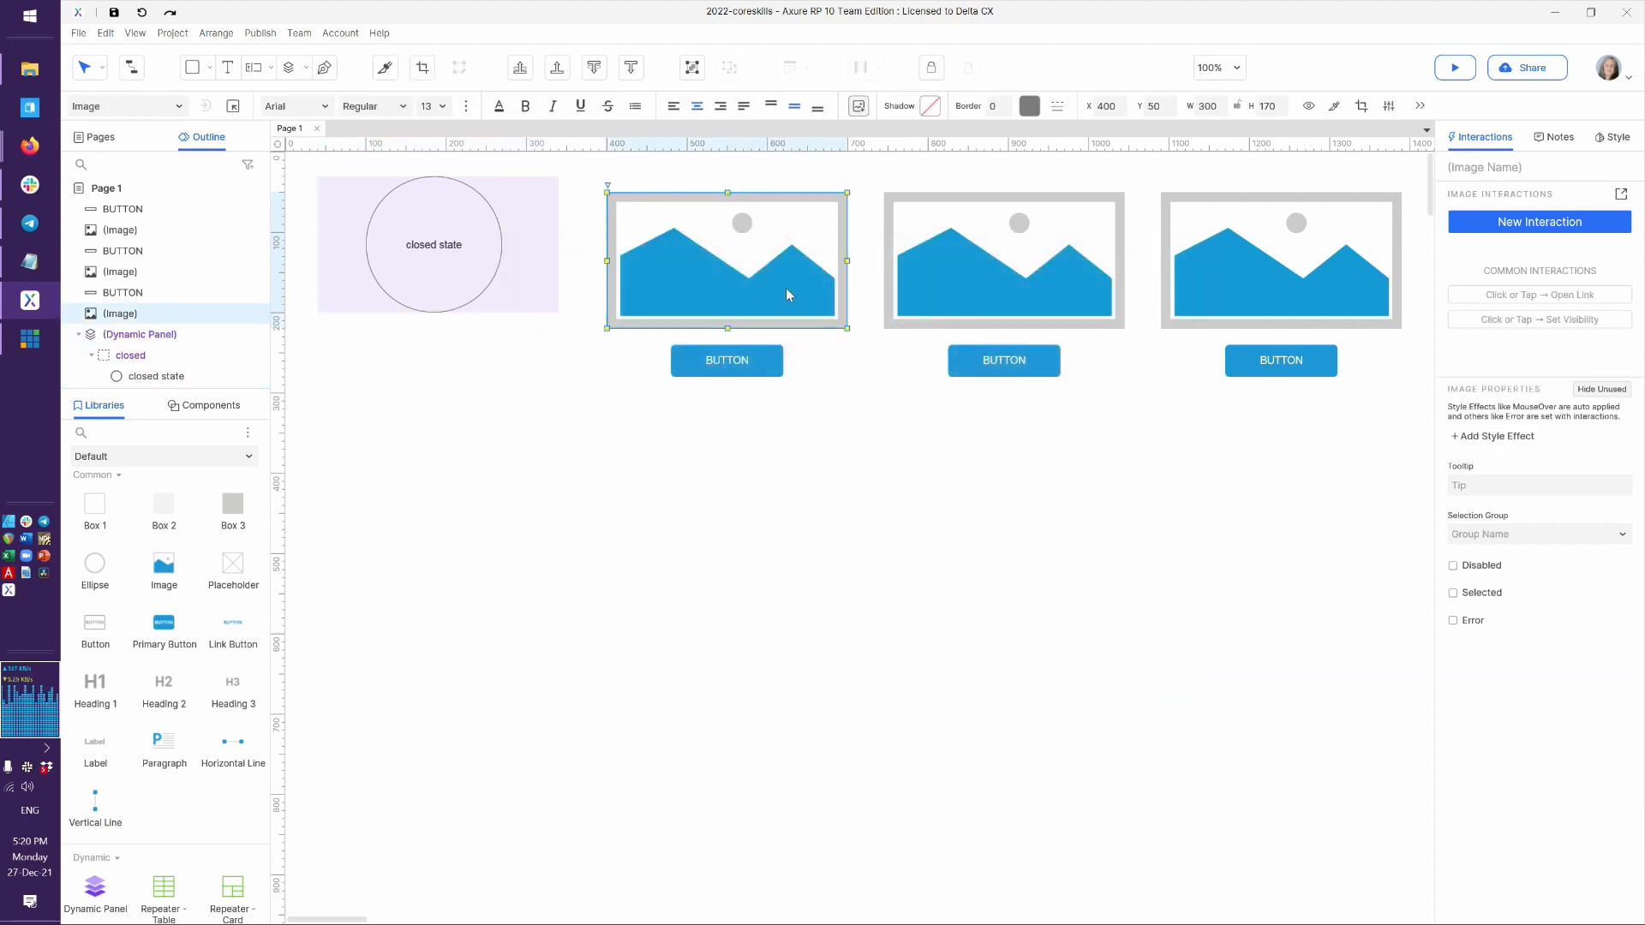
{"action": "left_click_drag", "start_coordinate": [842, 392], "coordinate": [607, 191]}
{"action": "left_click", "coordinate": [701, 72]}
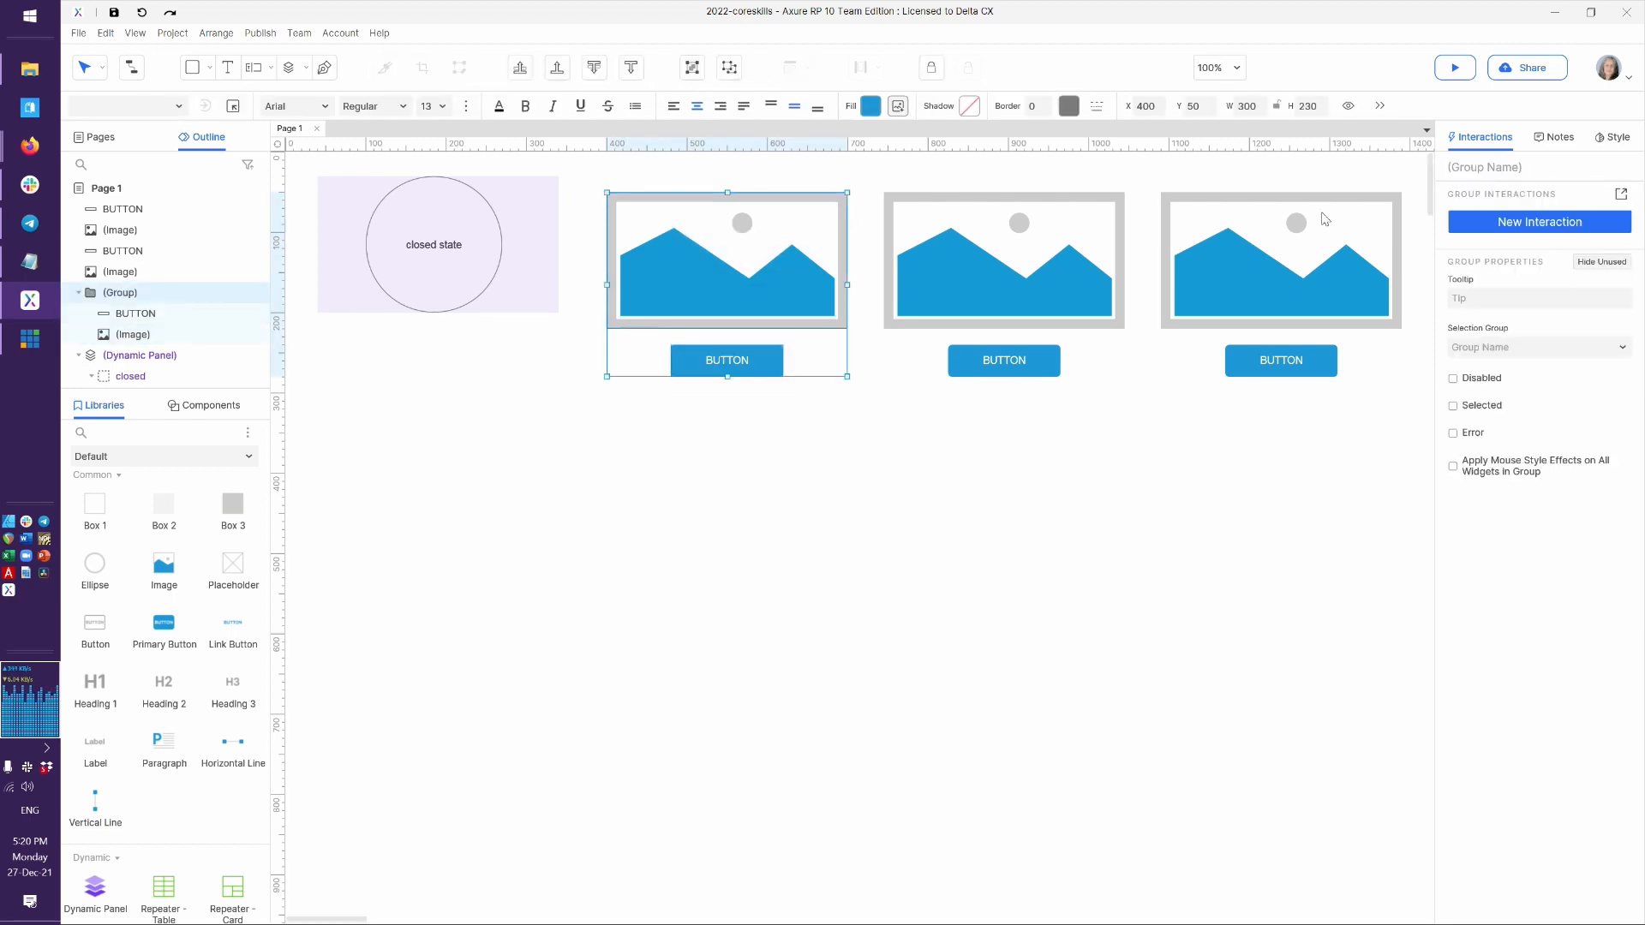
Examine the group's available mouse, keyboard and group events in the Interaction Editor, and close it without adding any
{"action": "left_click", "coordinate": [1621, 196]}
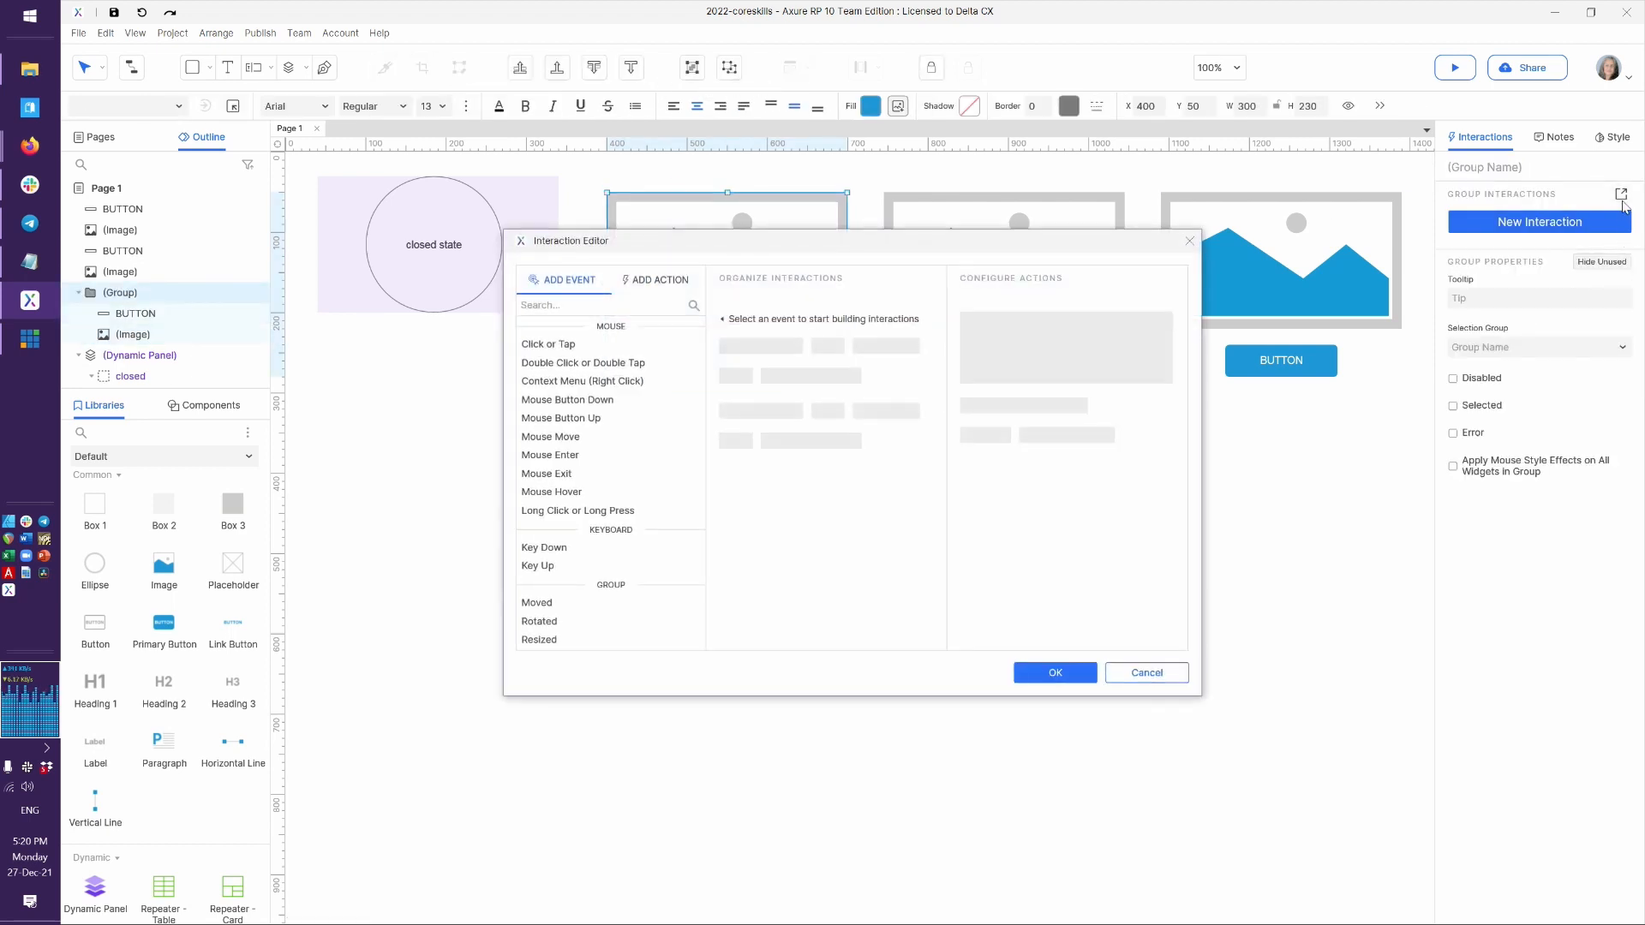
{"action": "scroll", "coordinate": [632, 471], "scroll_direction": "down", "scroll_amount": 3}
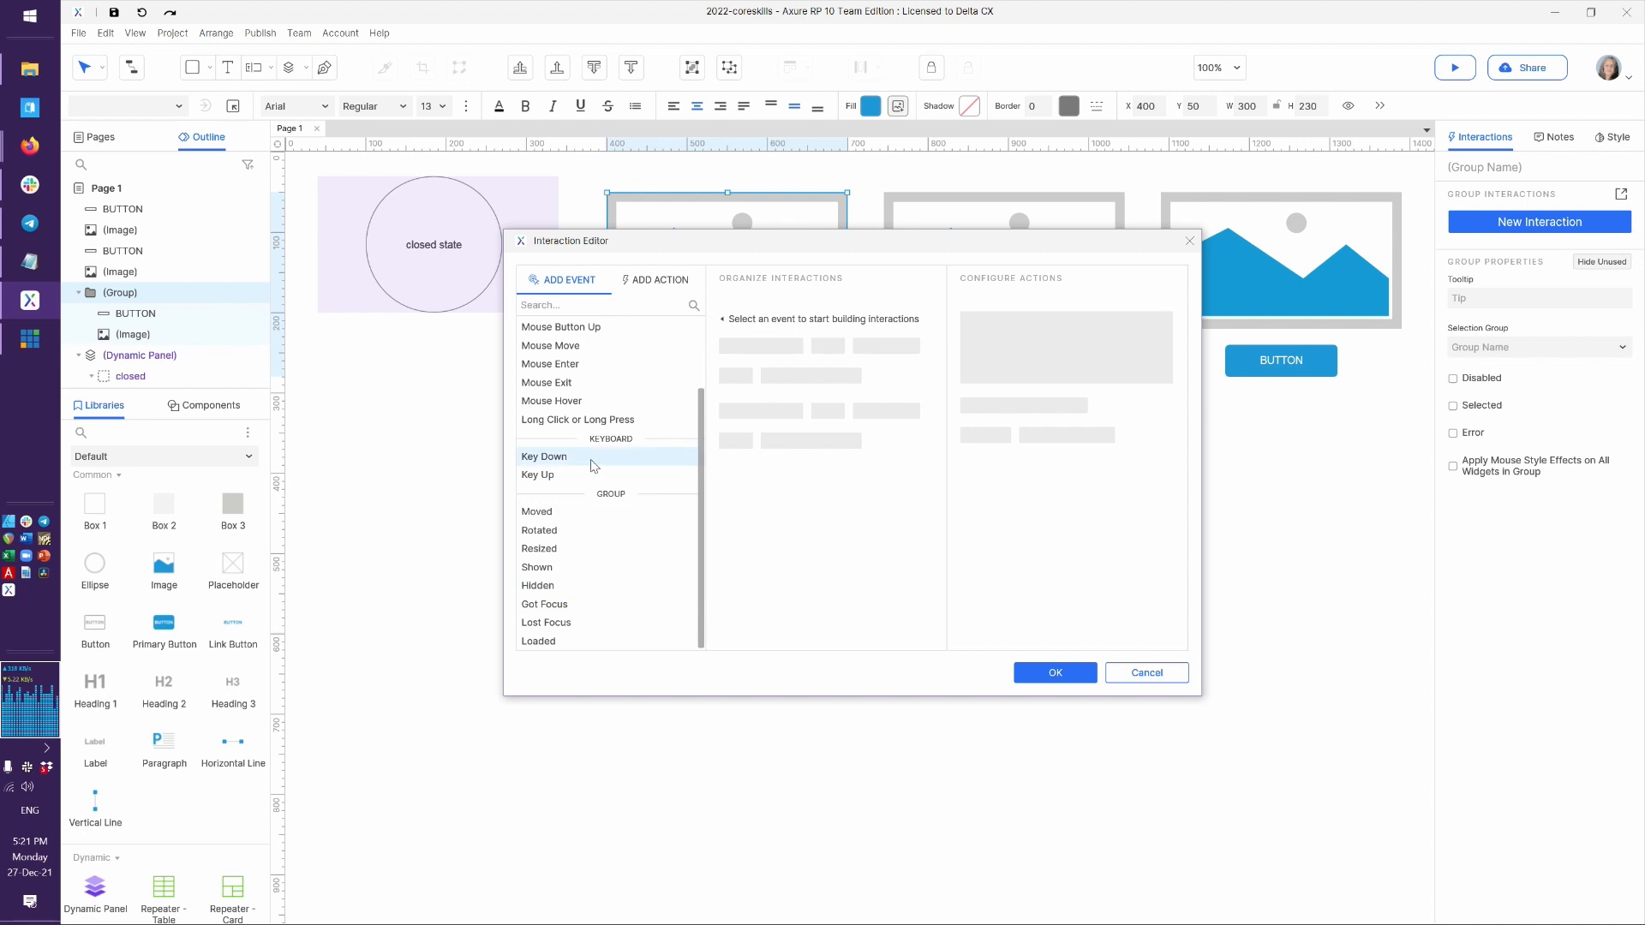
{"action": "left_click", "coordinate": [1146, 672]}
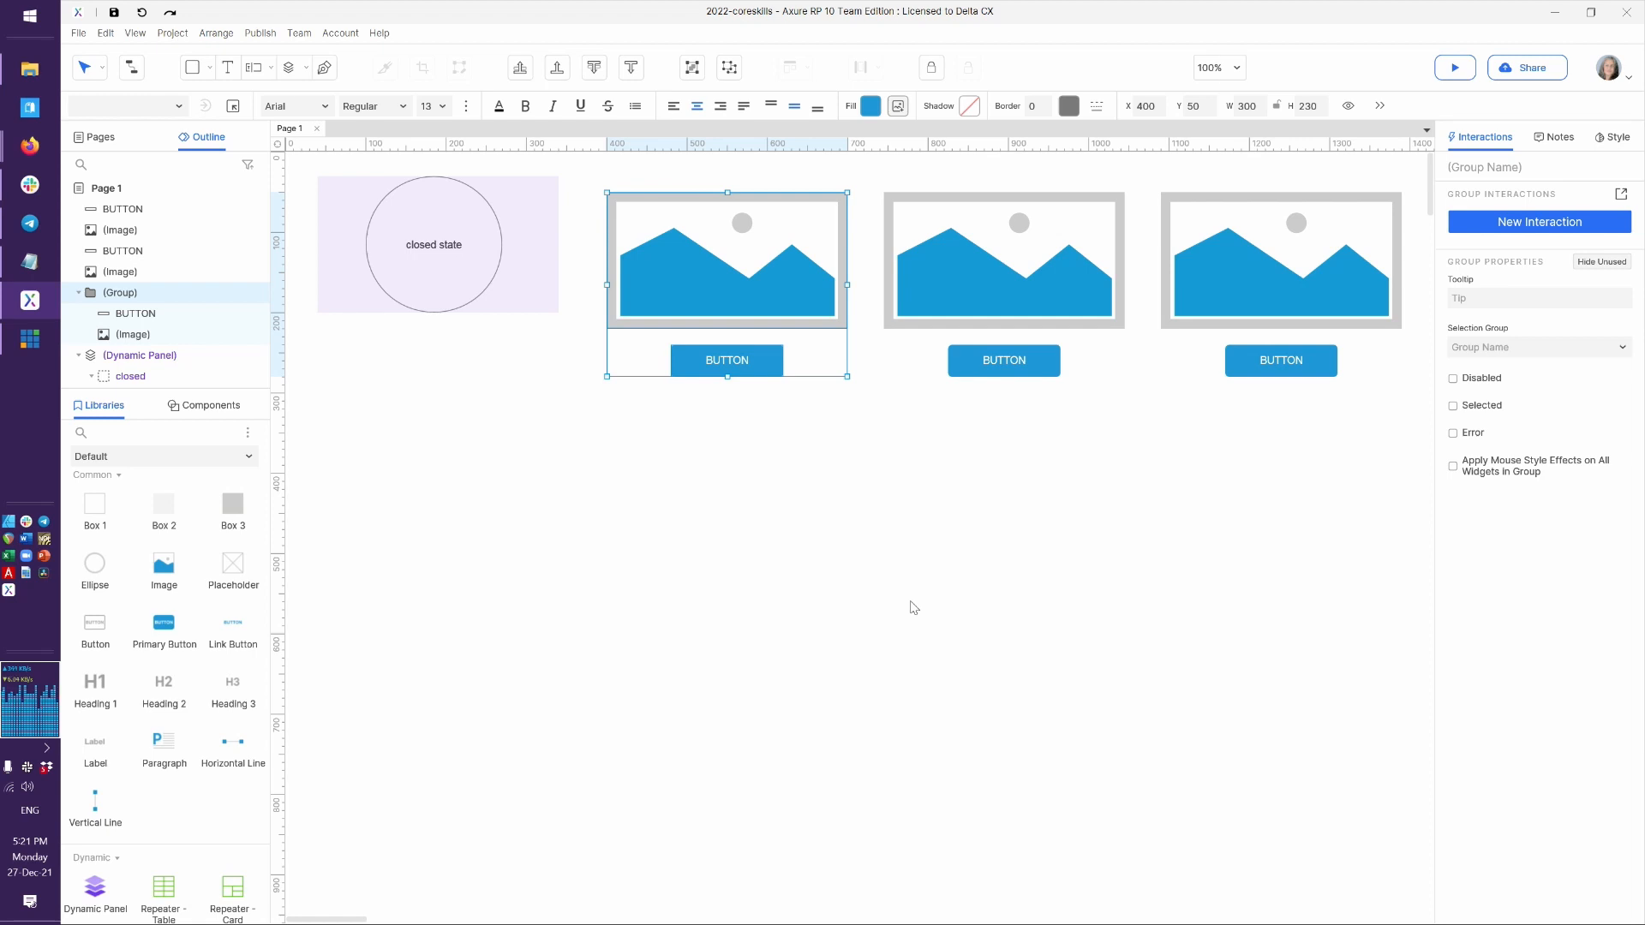
{"action": "left_click", "coordinate": [778, 527]}
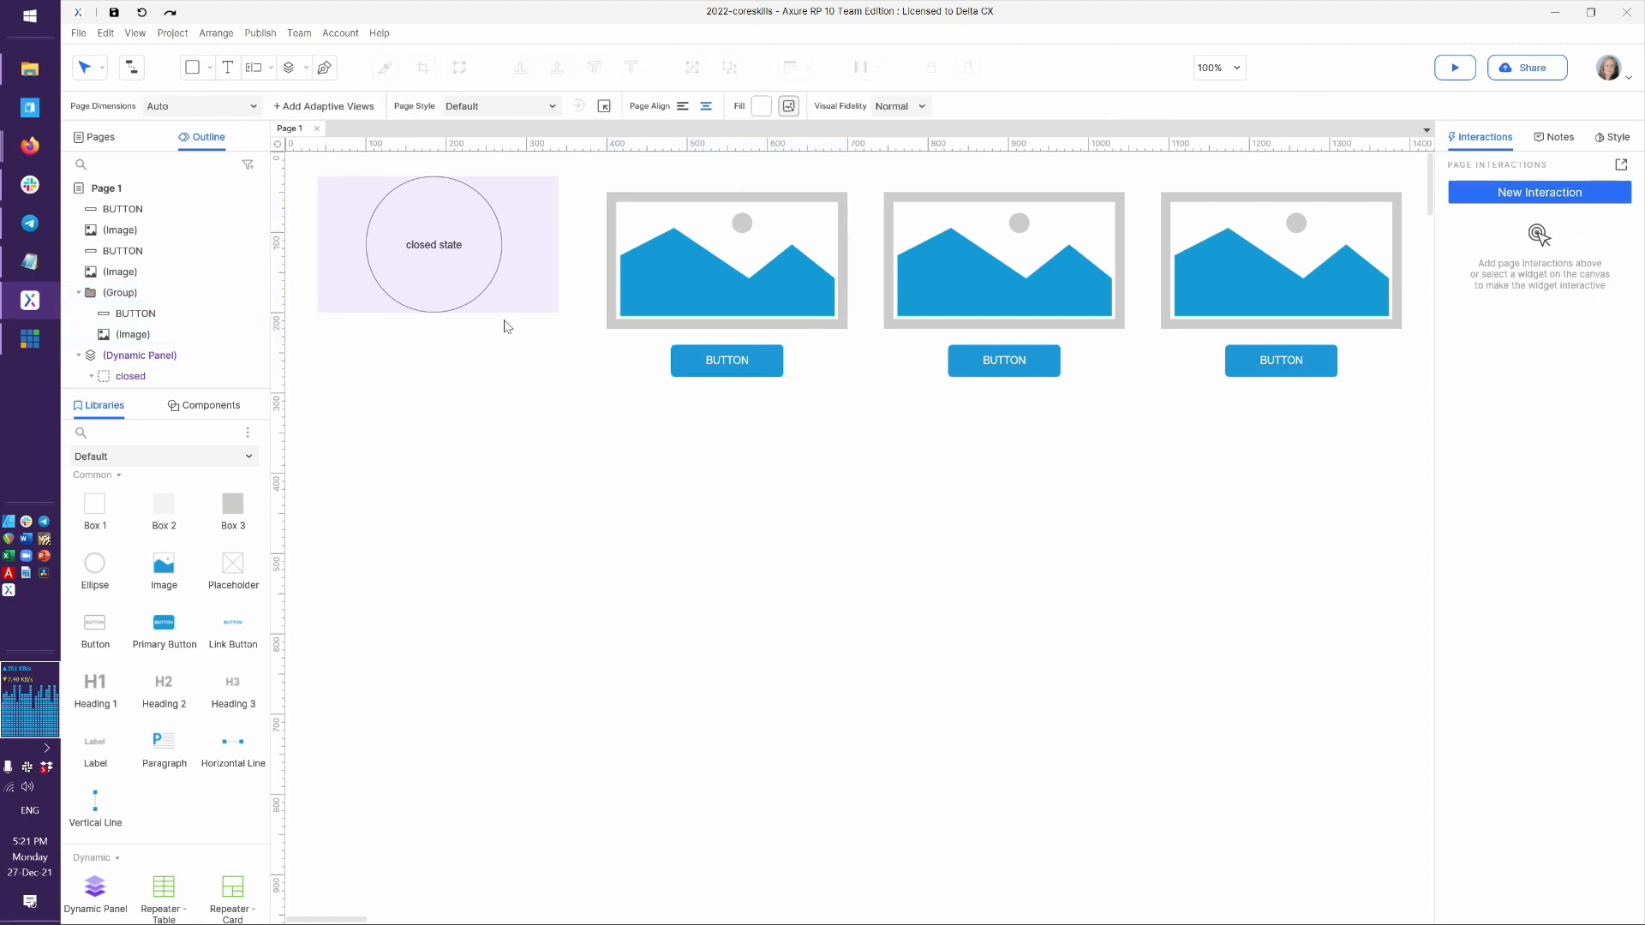
Open the dynamic panel's closed state for editing and view all states together to examine the closed and open contents
{"action": "left_click", "coordinate": [423, 241]}
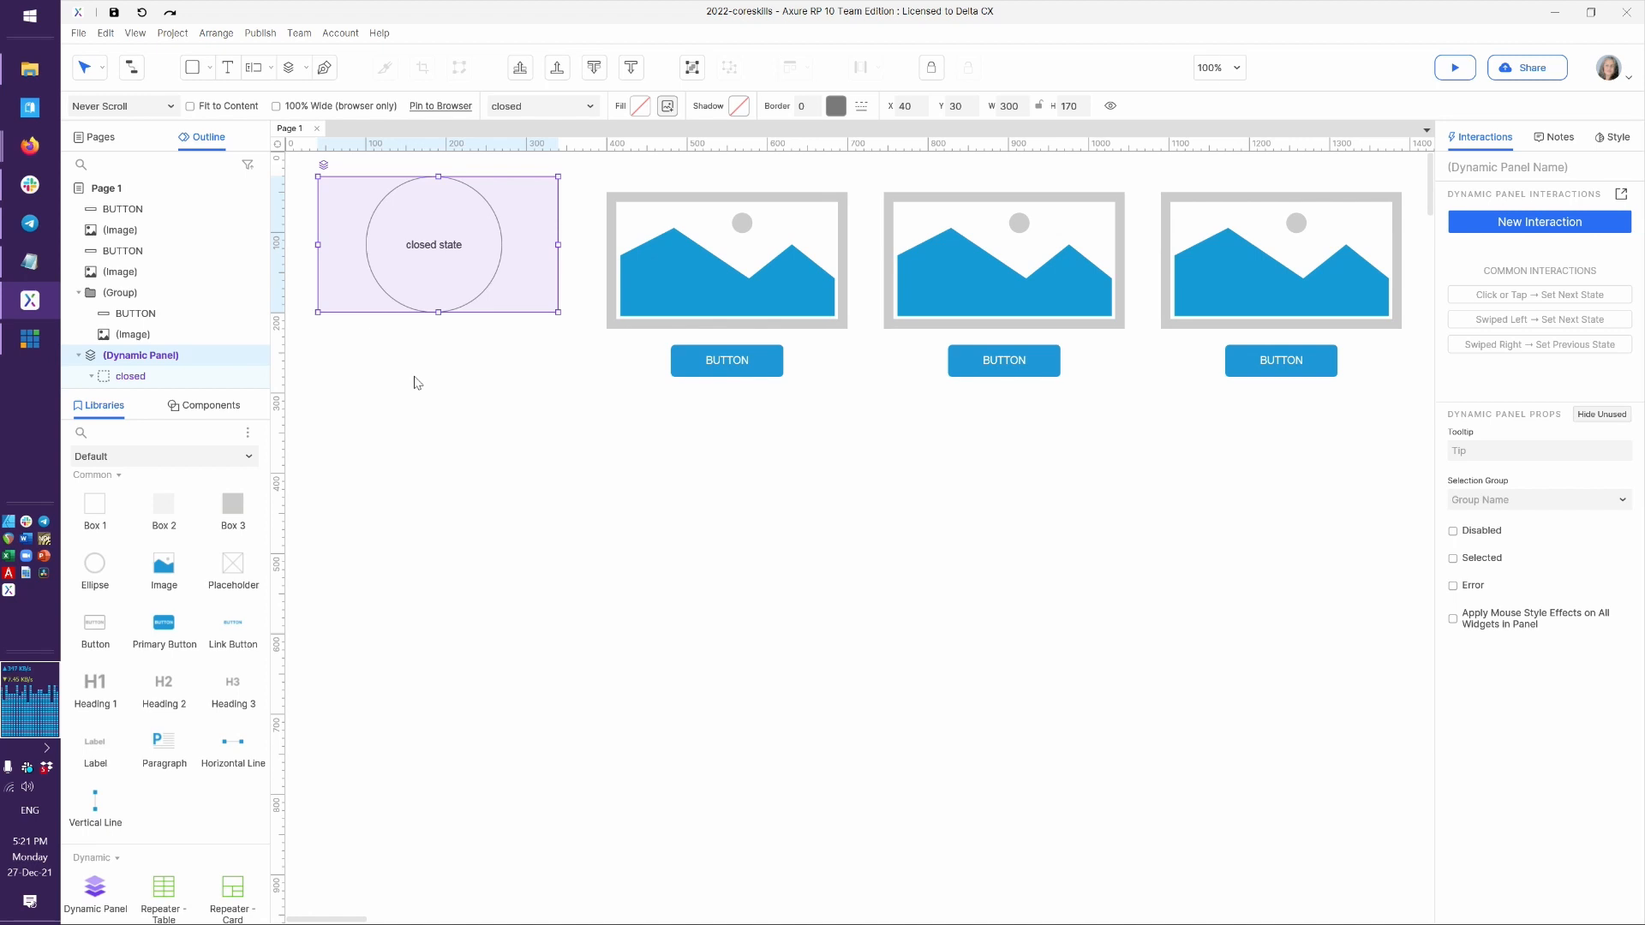
{"action": "left_click", "coordinate": [324, 170]}
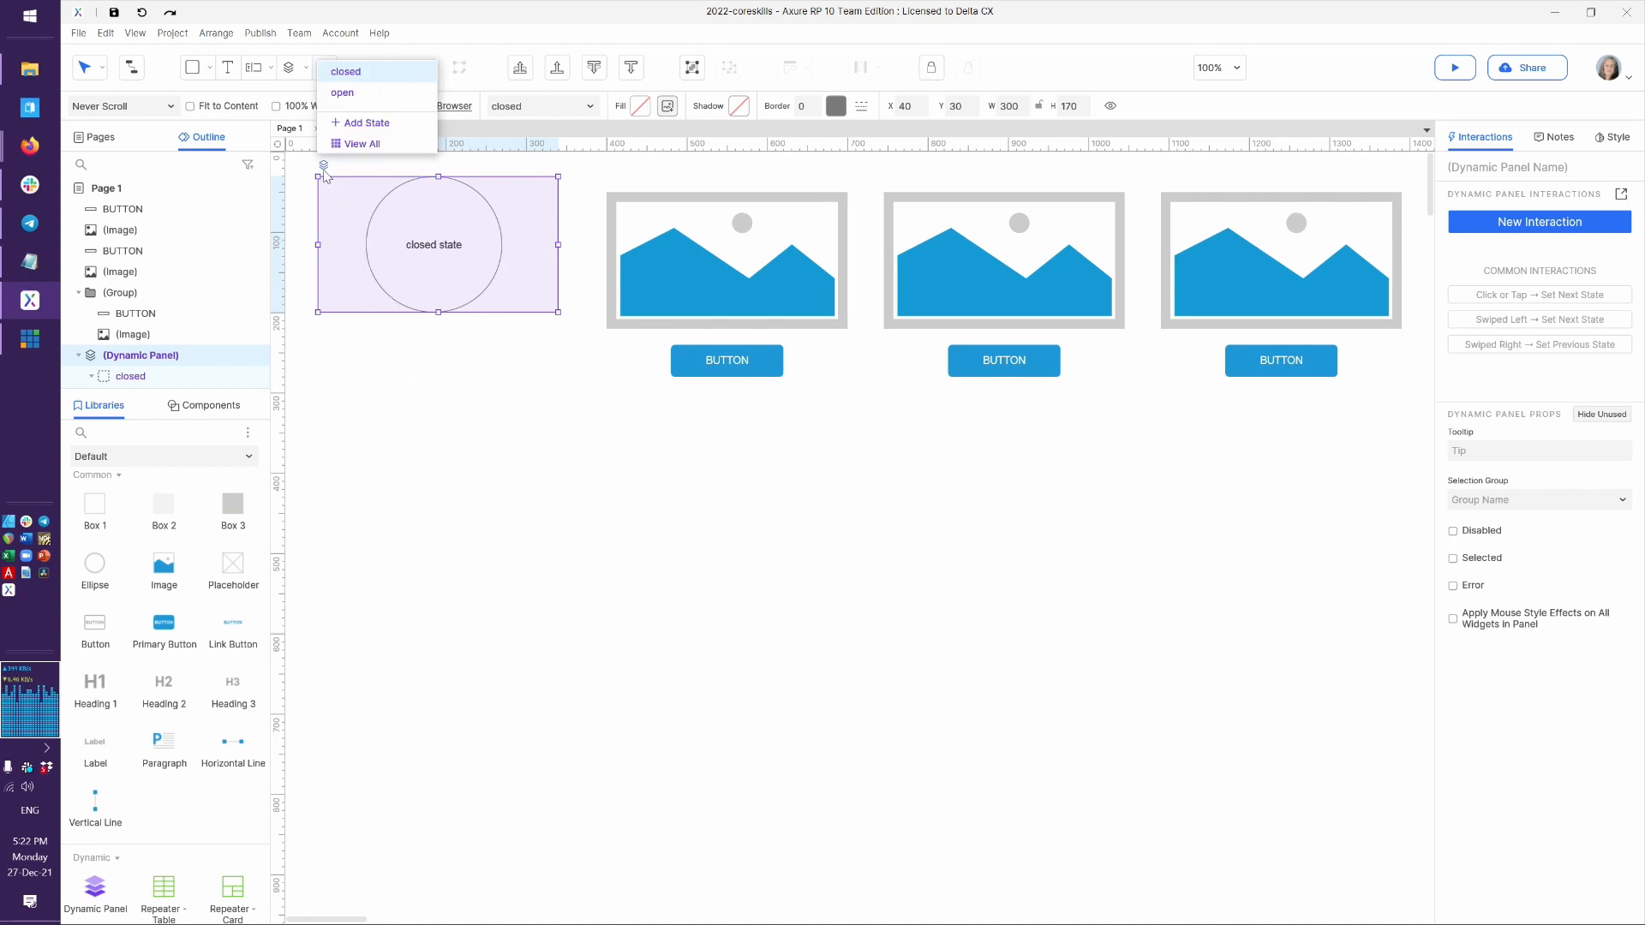
{"action": "double_click", "coordinate": [360, 225]}
{"action": "left_click", "coordinate": [377, 238]}
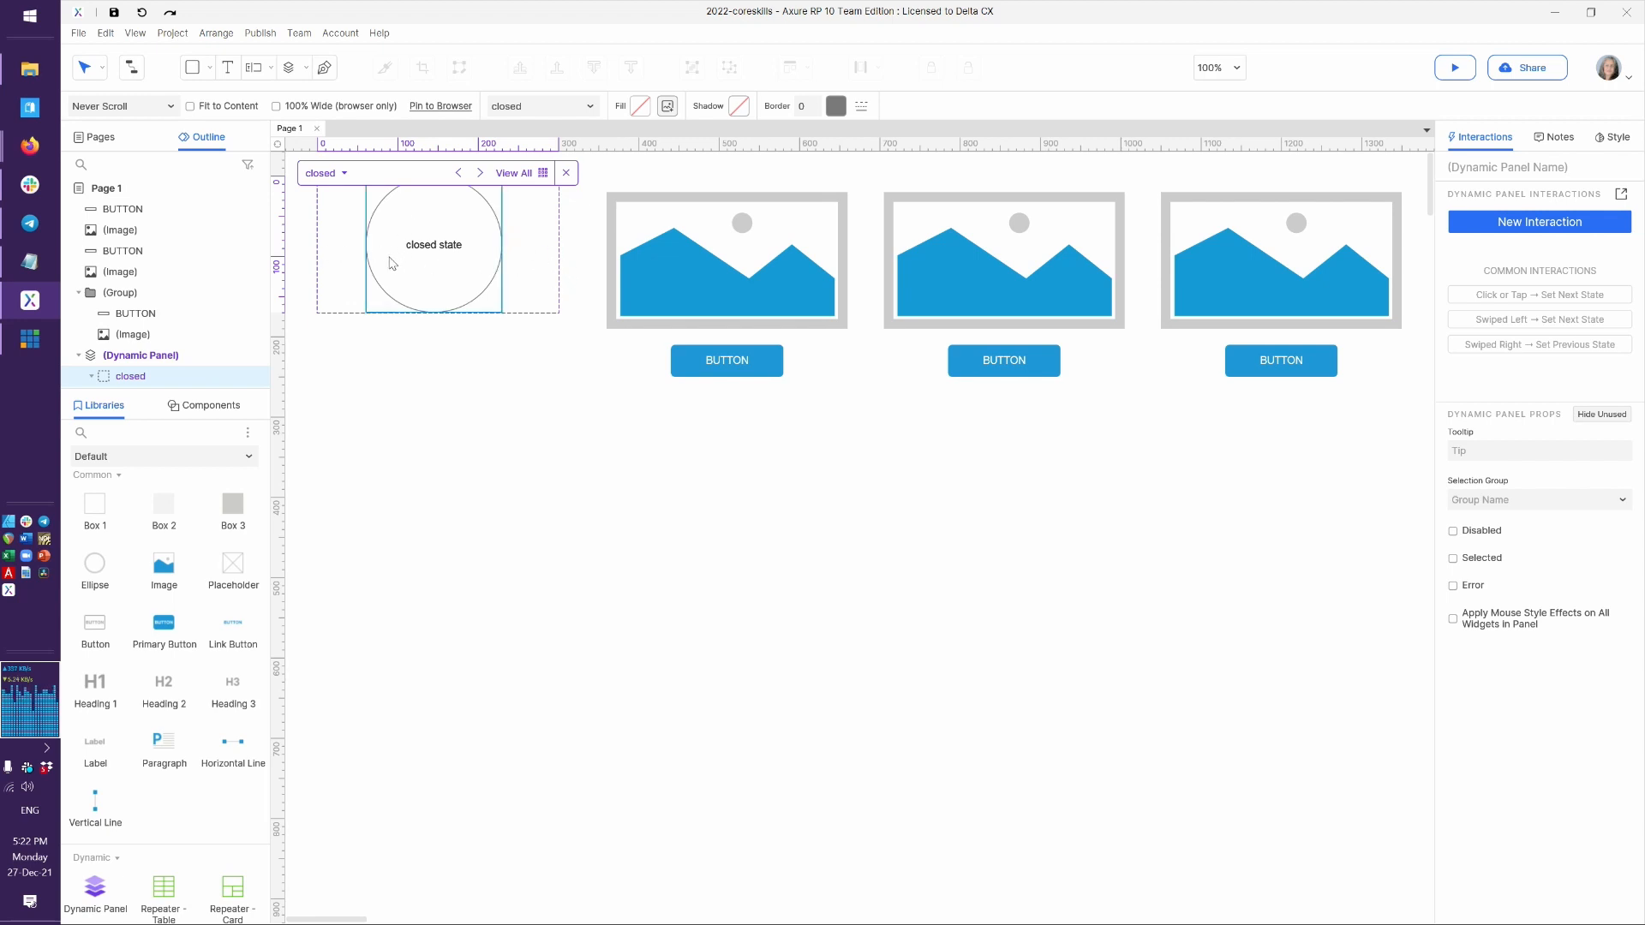
{"action": "left_click", "coordinate": [520, 182]}
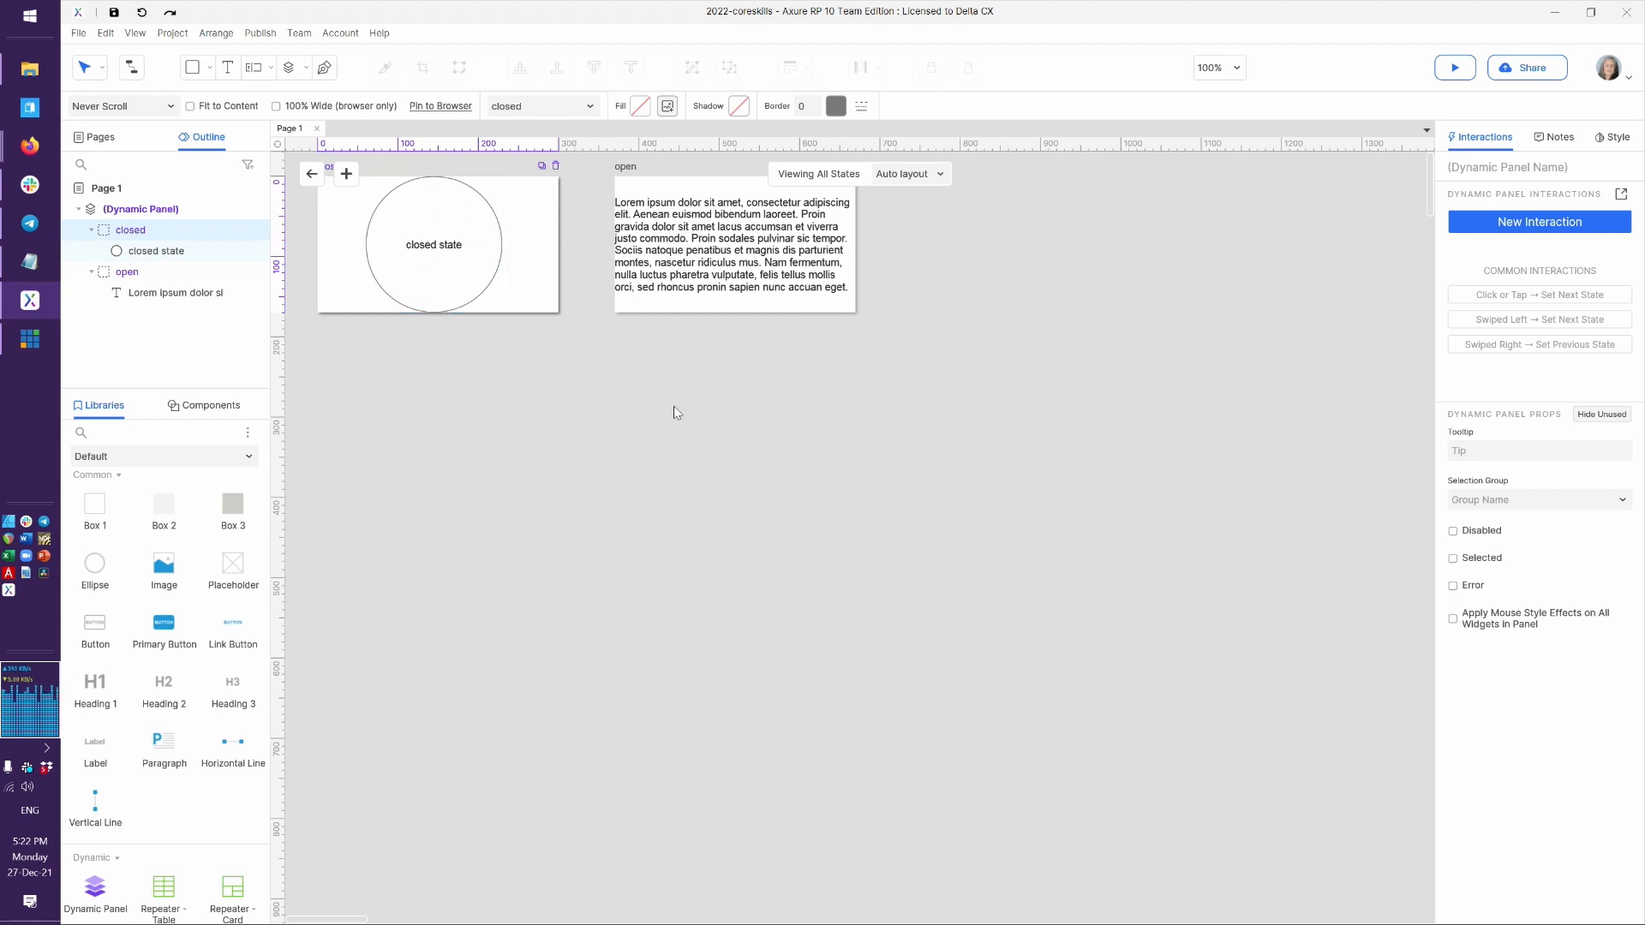
{"action": "scroll", "coordinate": [529, 398], "scroll_direction": "up", "scroll_amount": 1}
{"action": "scroll", "coordinate": [529, 399], "scroll_direction": "left", "scroll_amount": 1}
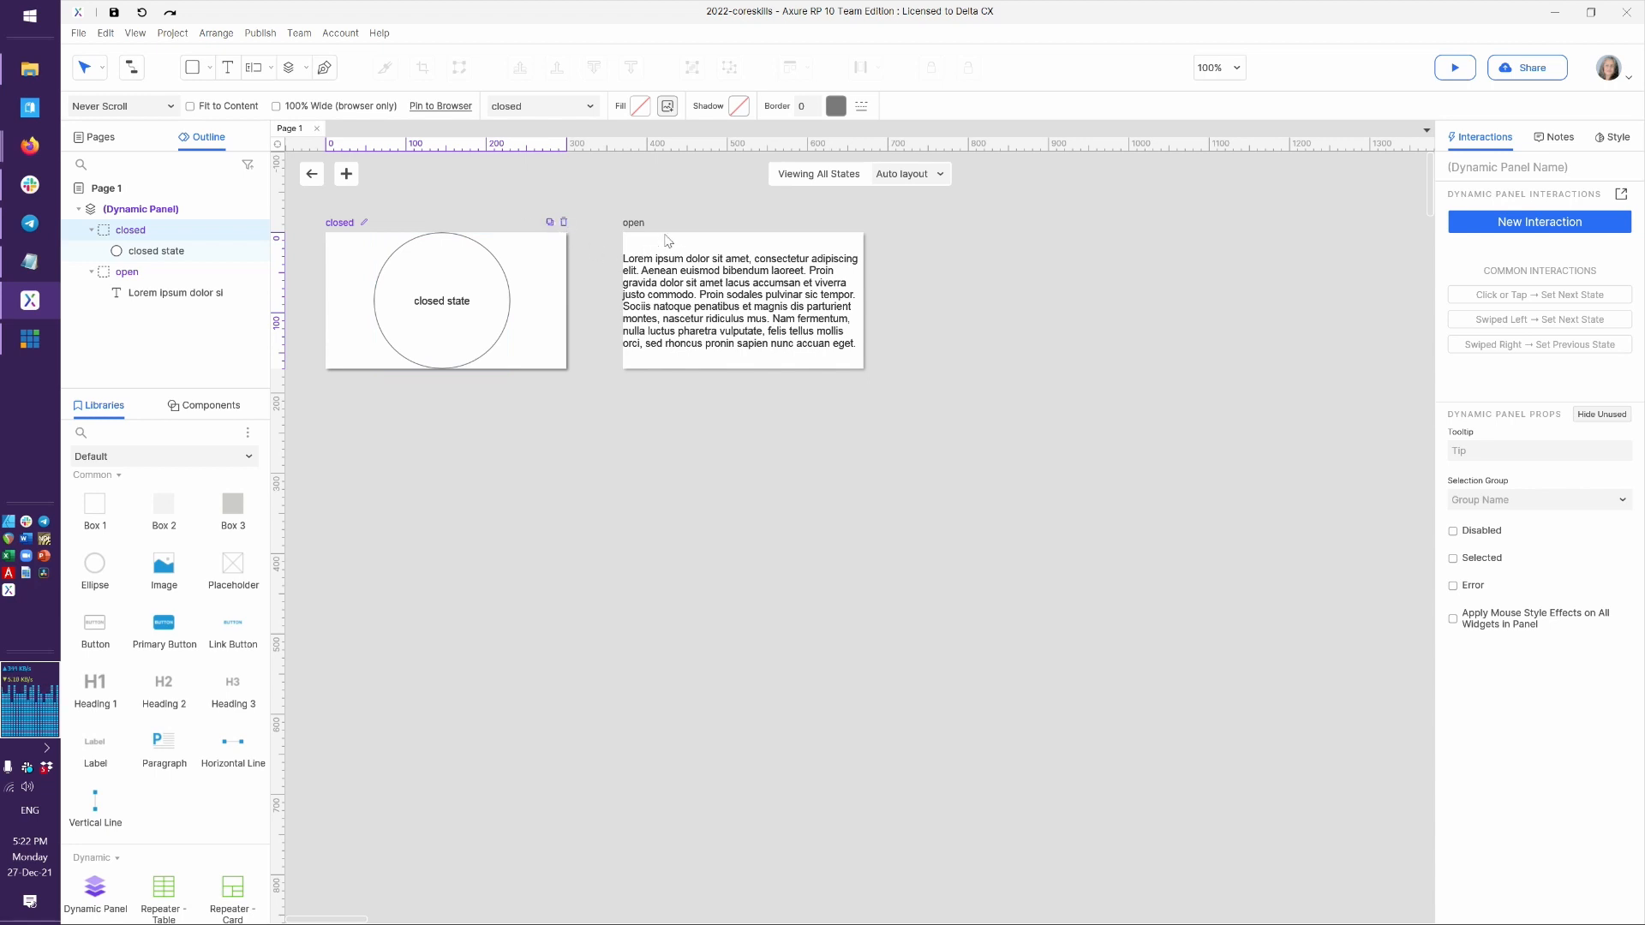
{"action": "left_click_drag", "start_coordinate": [636, 224], "coordinate": [934, 391]}
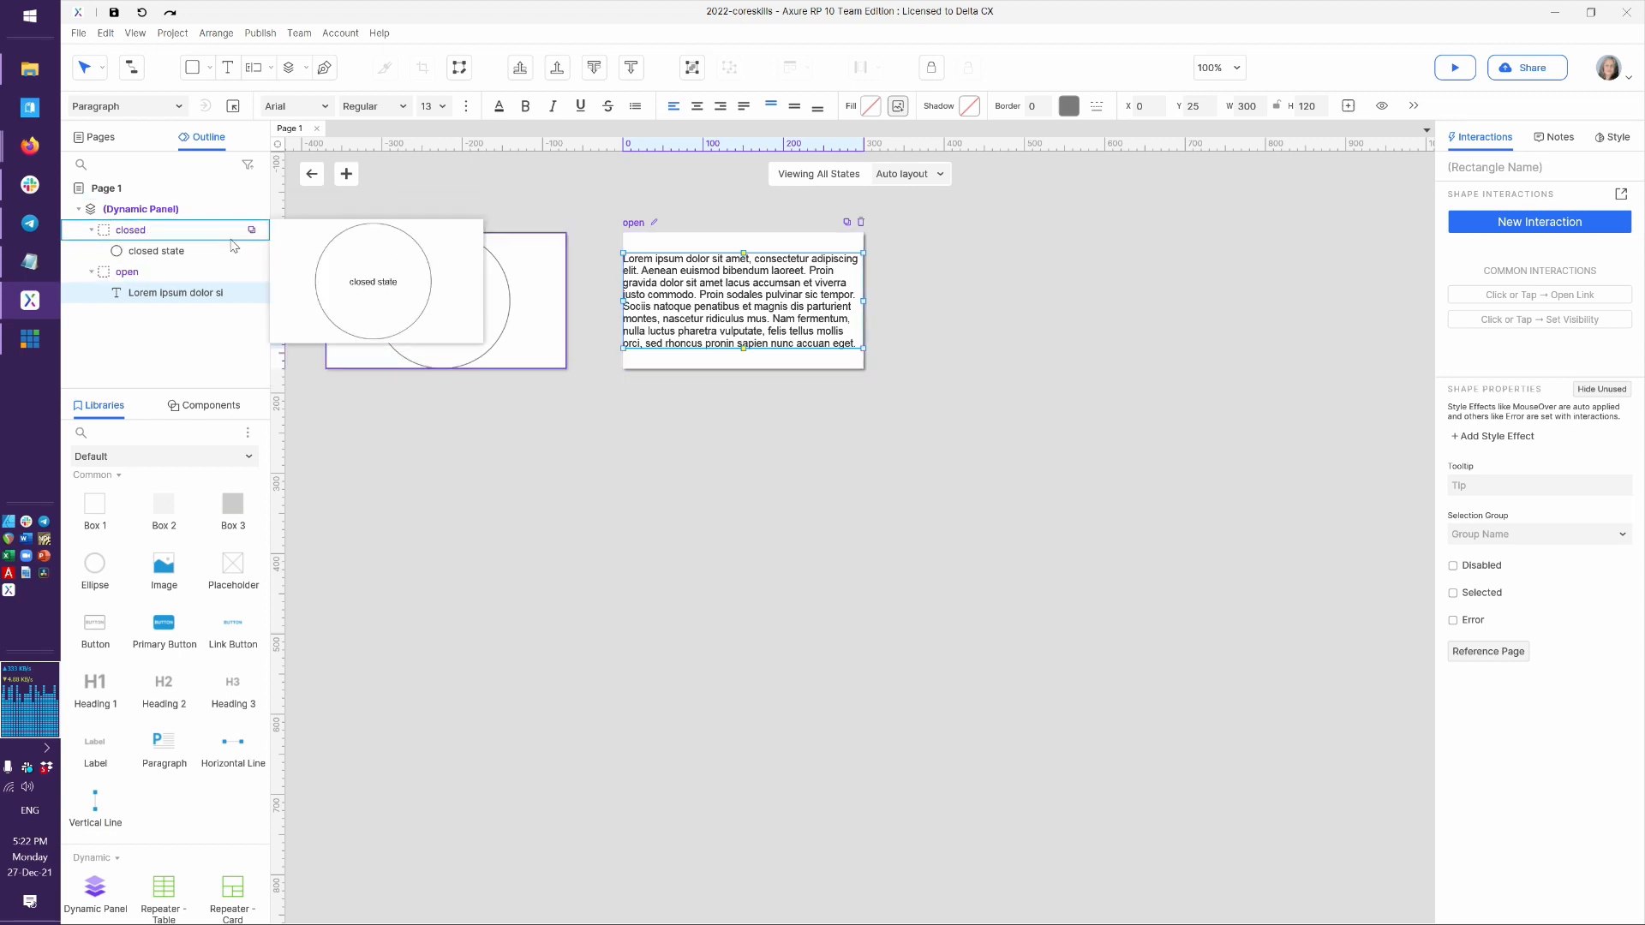
{"action": "left_click", "coordinate": [541, 447]}
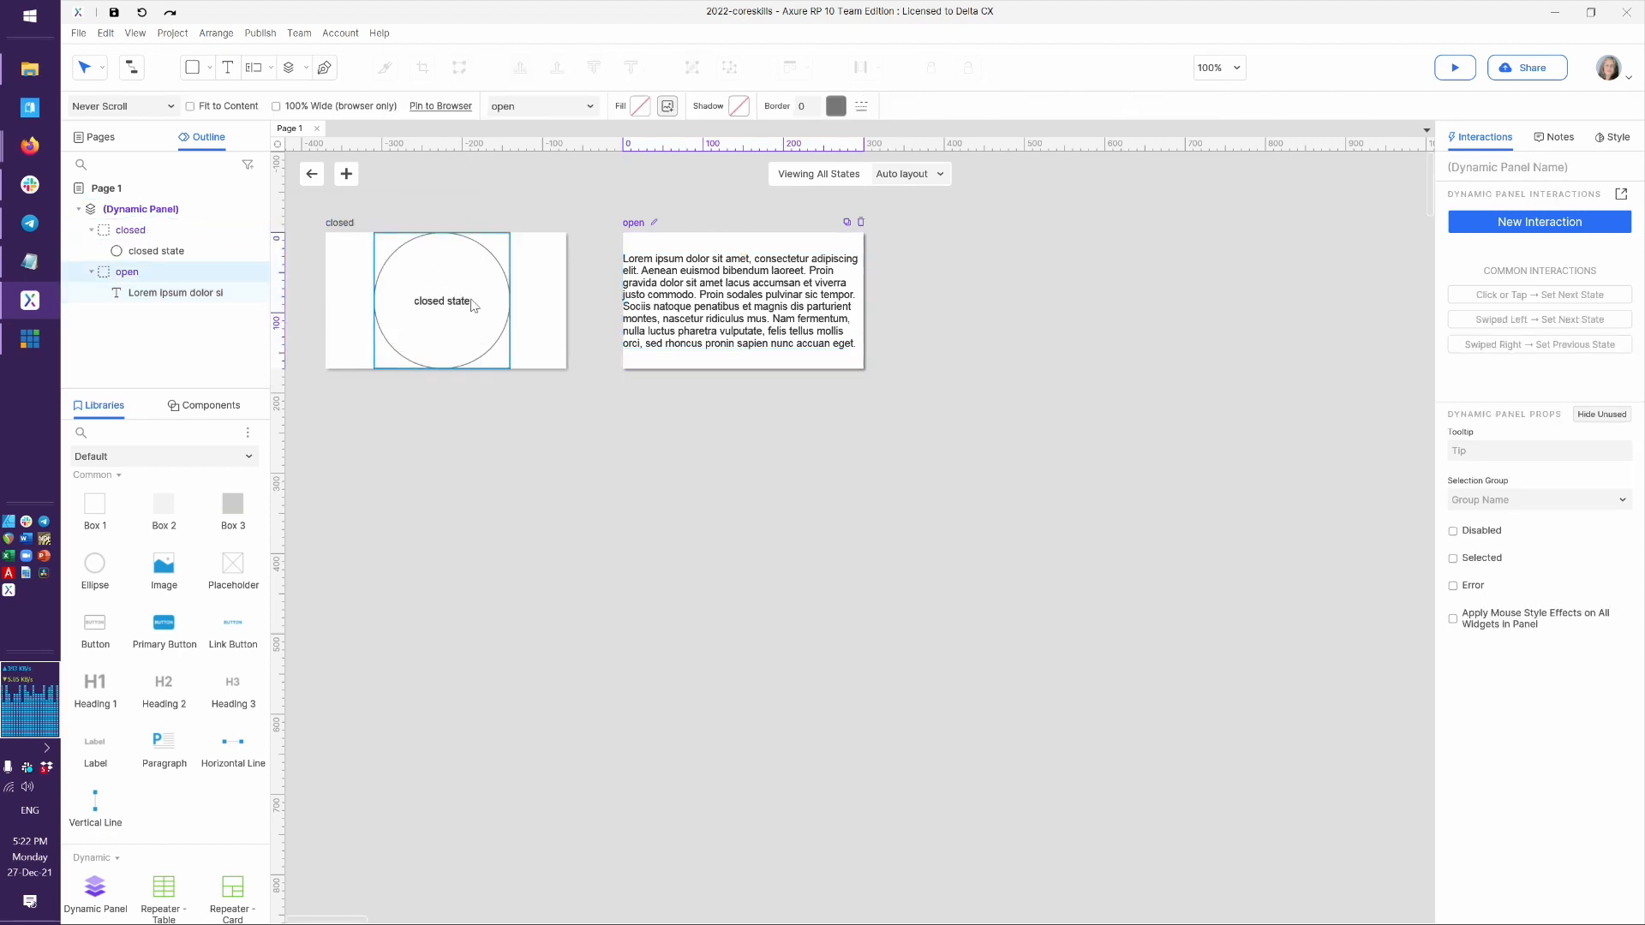
Try the Vertical layout for viewing all panel states, and switch back to Auto layout
{"action": "left_click", "coordinate": [922, 177]}
{"action": "left_click", "coordinate": [916, 217]}
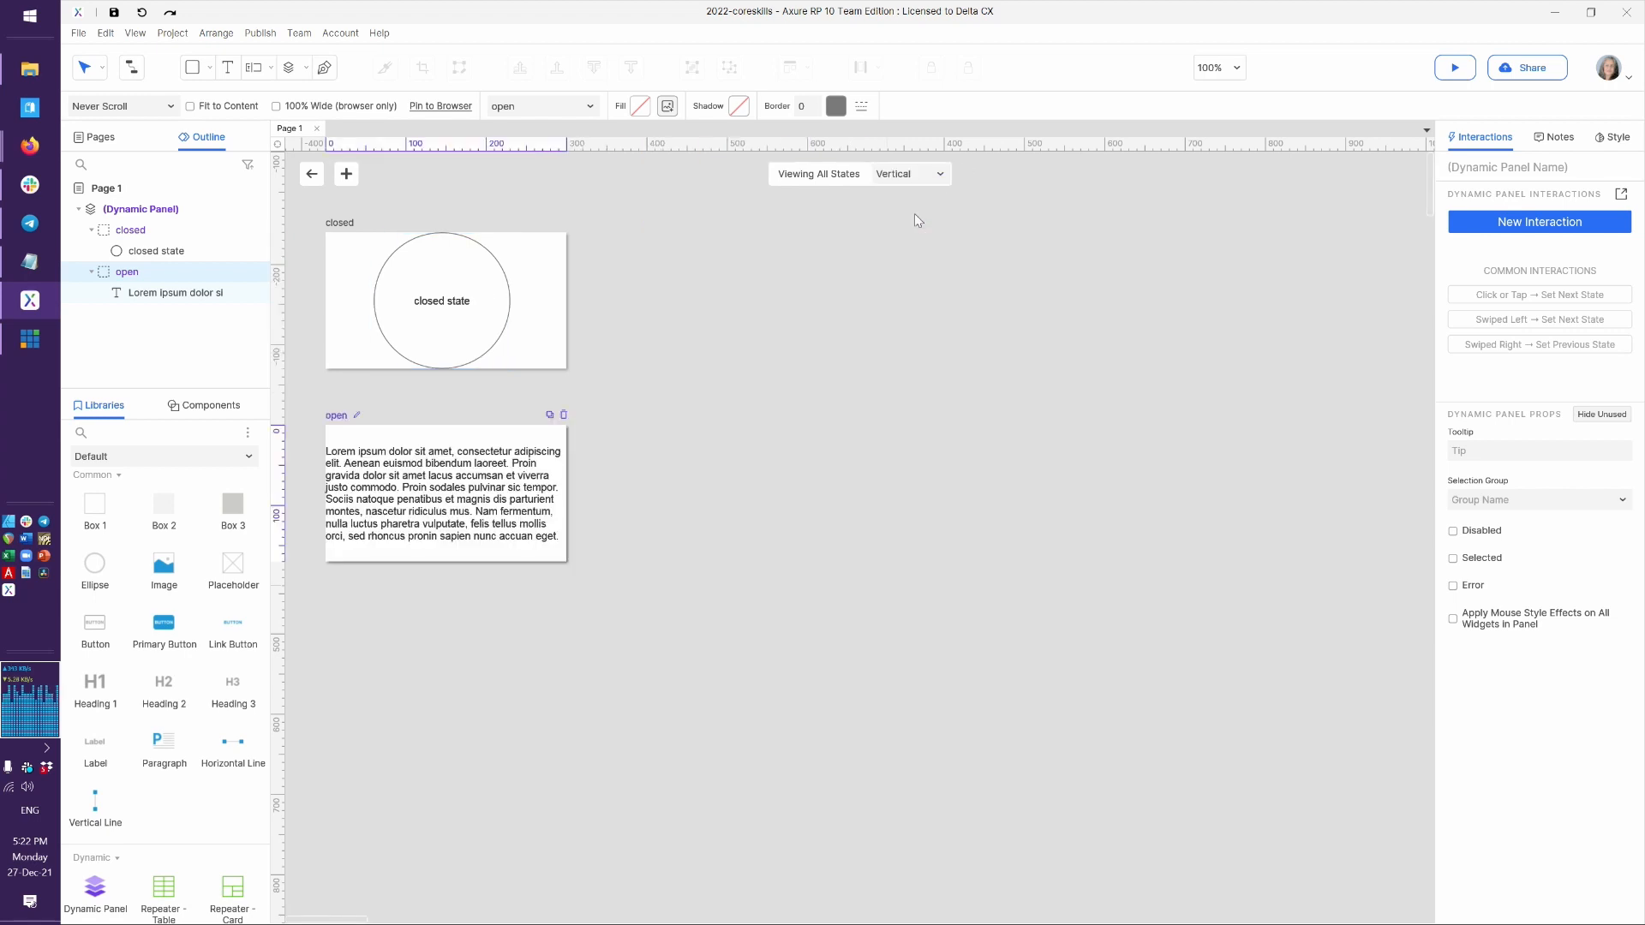
{"action": "left_click", "coordinate": [909, 174]}
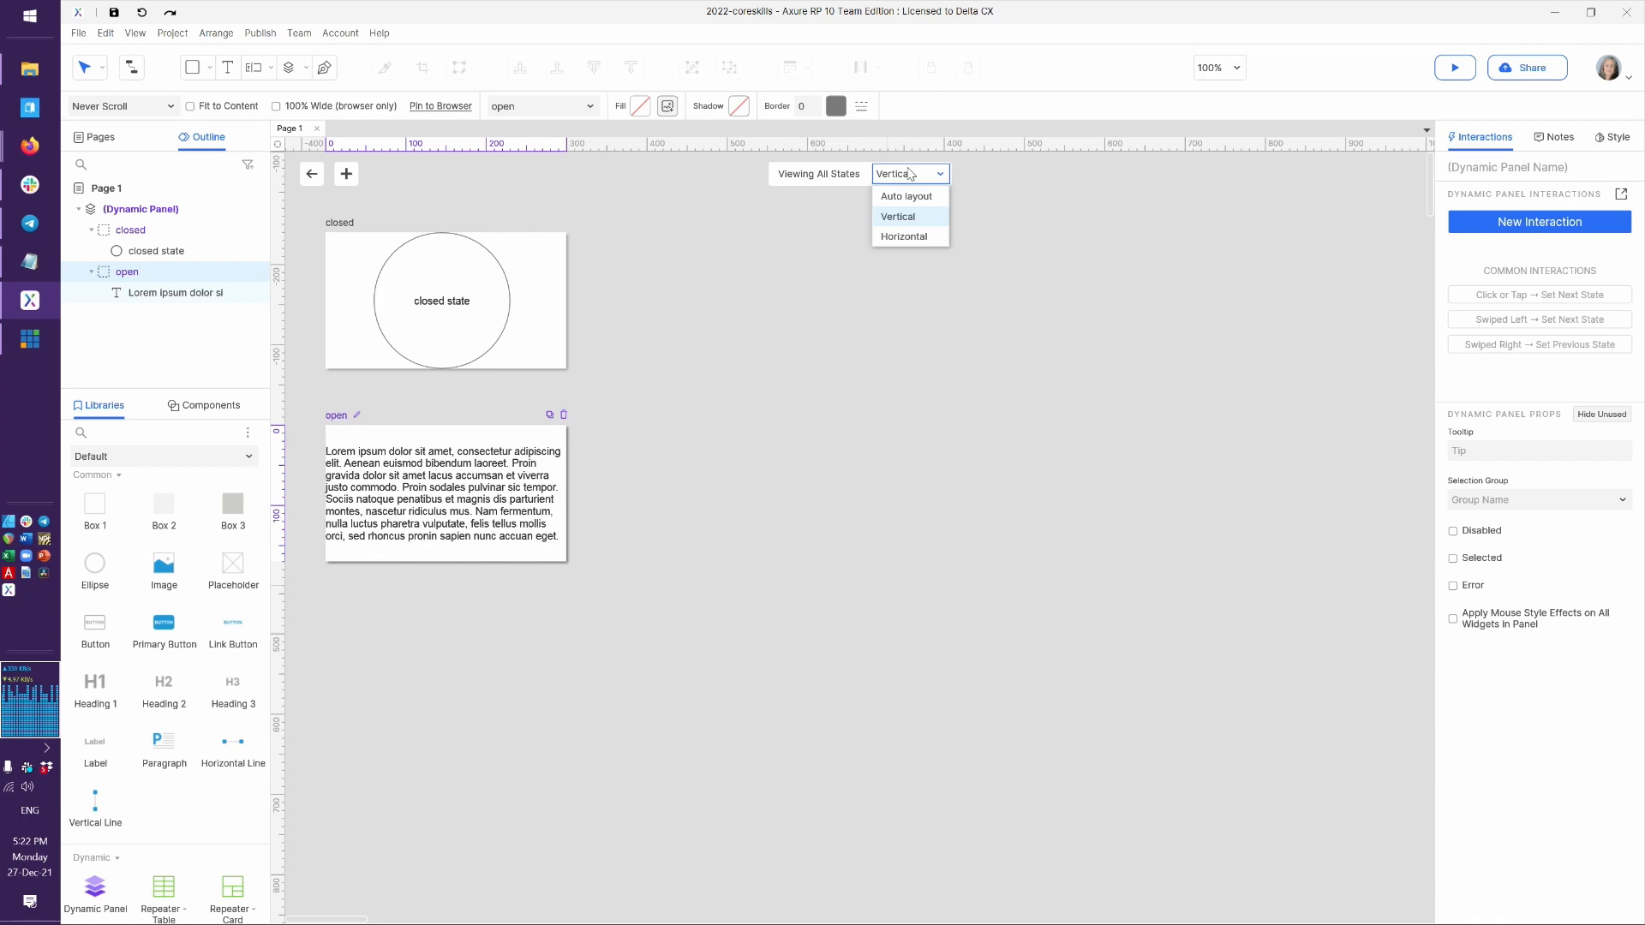
{"action": "left_click", "coordinate": [908, 195]}
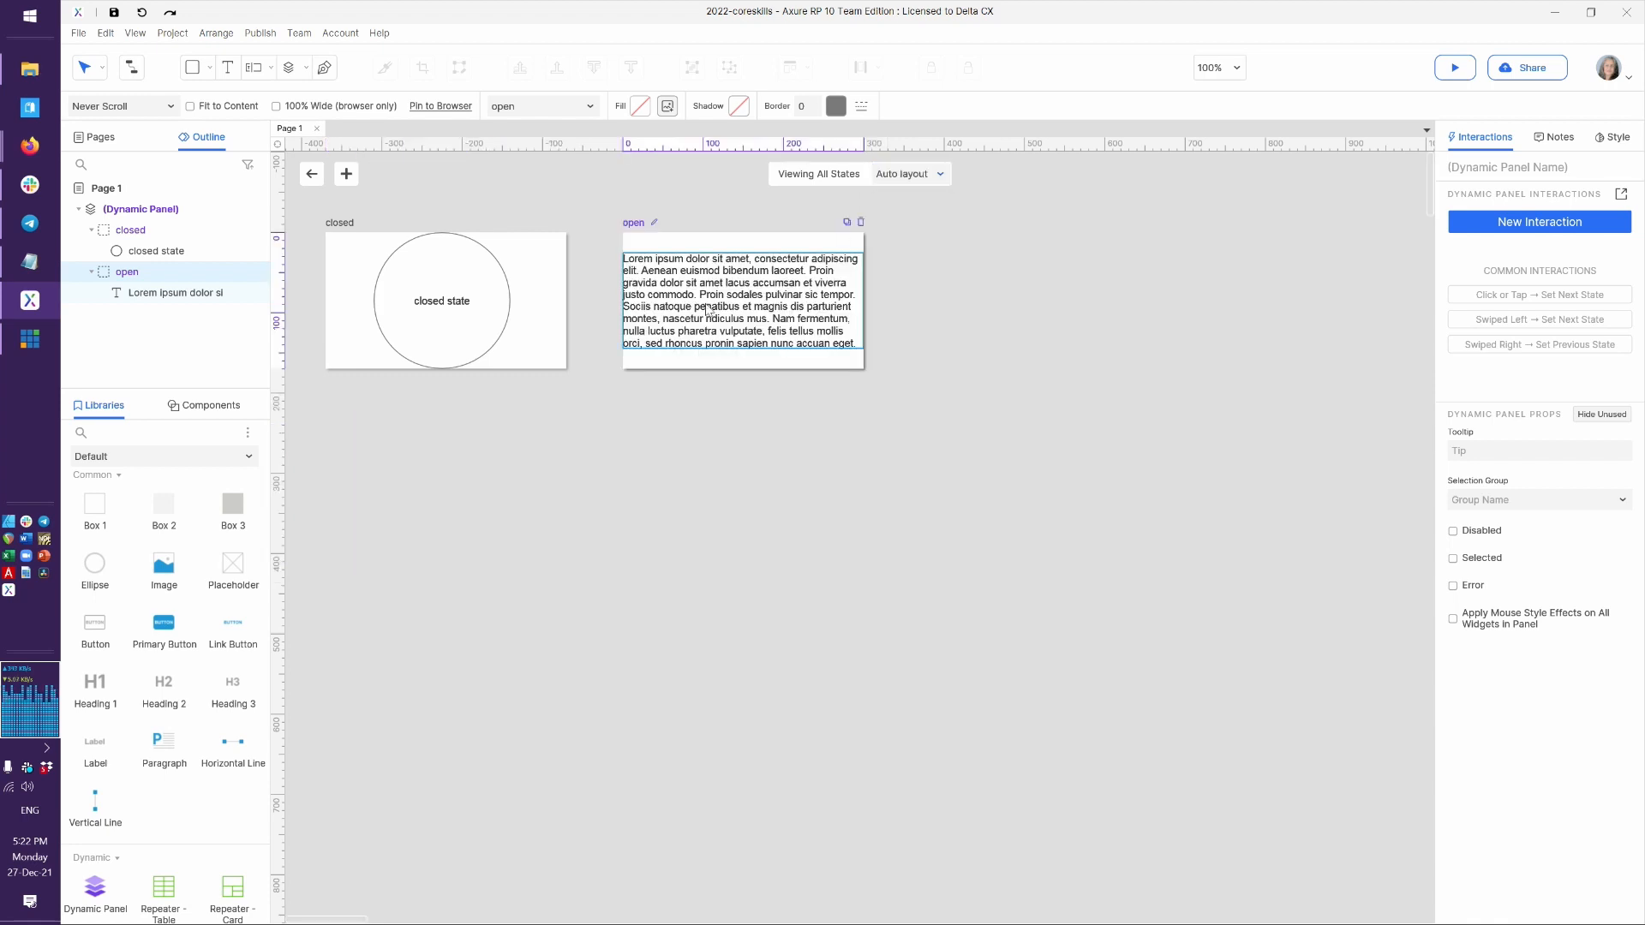
Add a third, empty state to the dynamic panel and return to the page
{"action": "left_click", "coordinate": [349, 179]}
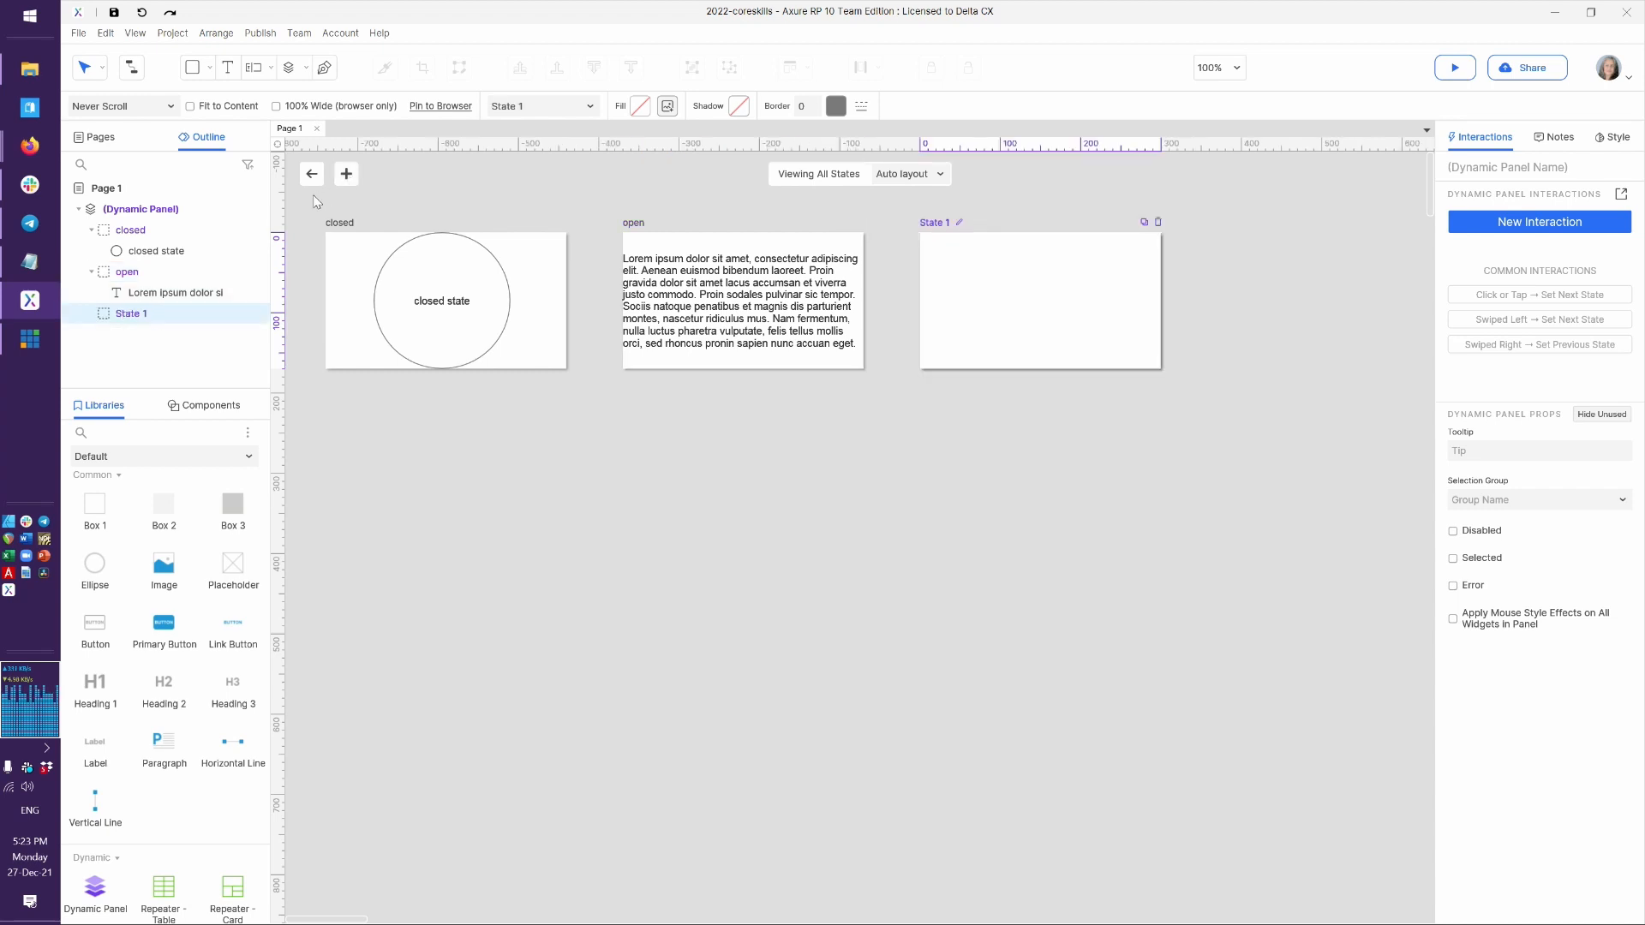
{"action": "left_click", "coordinate": [312, 176]}
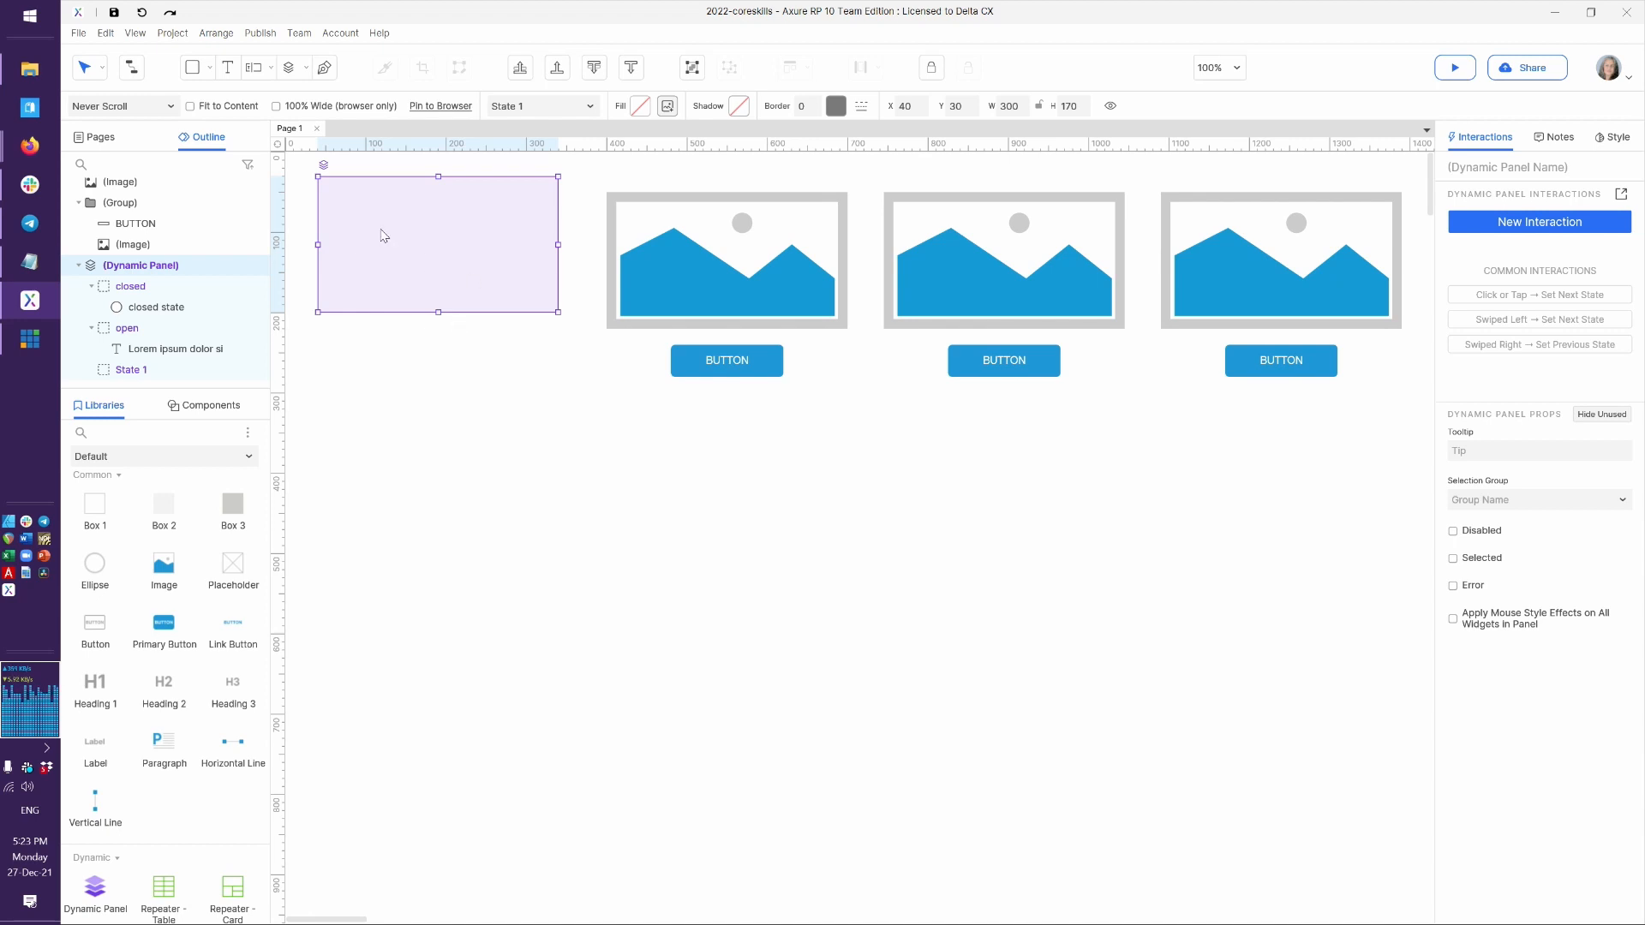
Display the dynamic panel's closed state and move the panel to overlap the leftmost image and button at X 490, Y 90
{"action": "left_click_drag", "start_coordinate": [383, 235], "coordinate": [764, 296]}
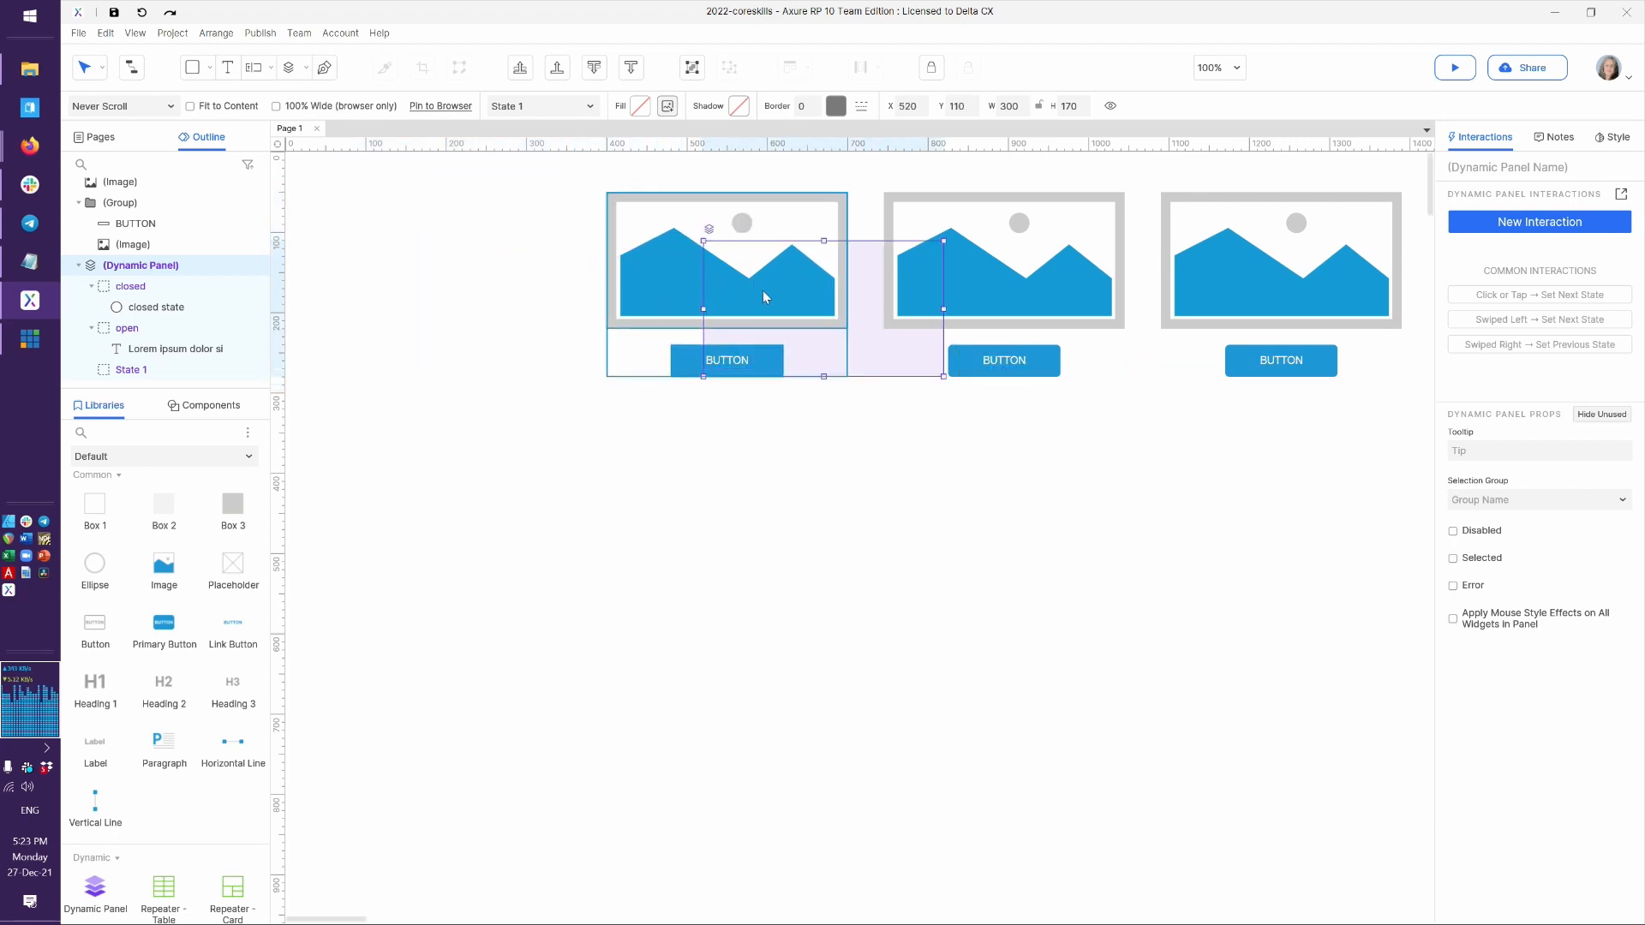
{"action": "left_click", "coordinate": [765, 297]}
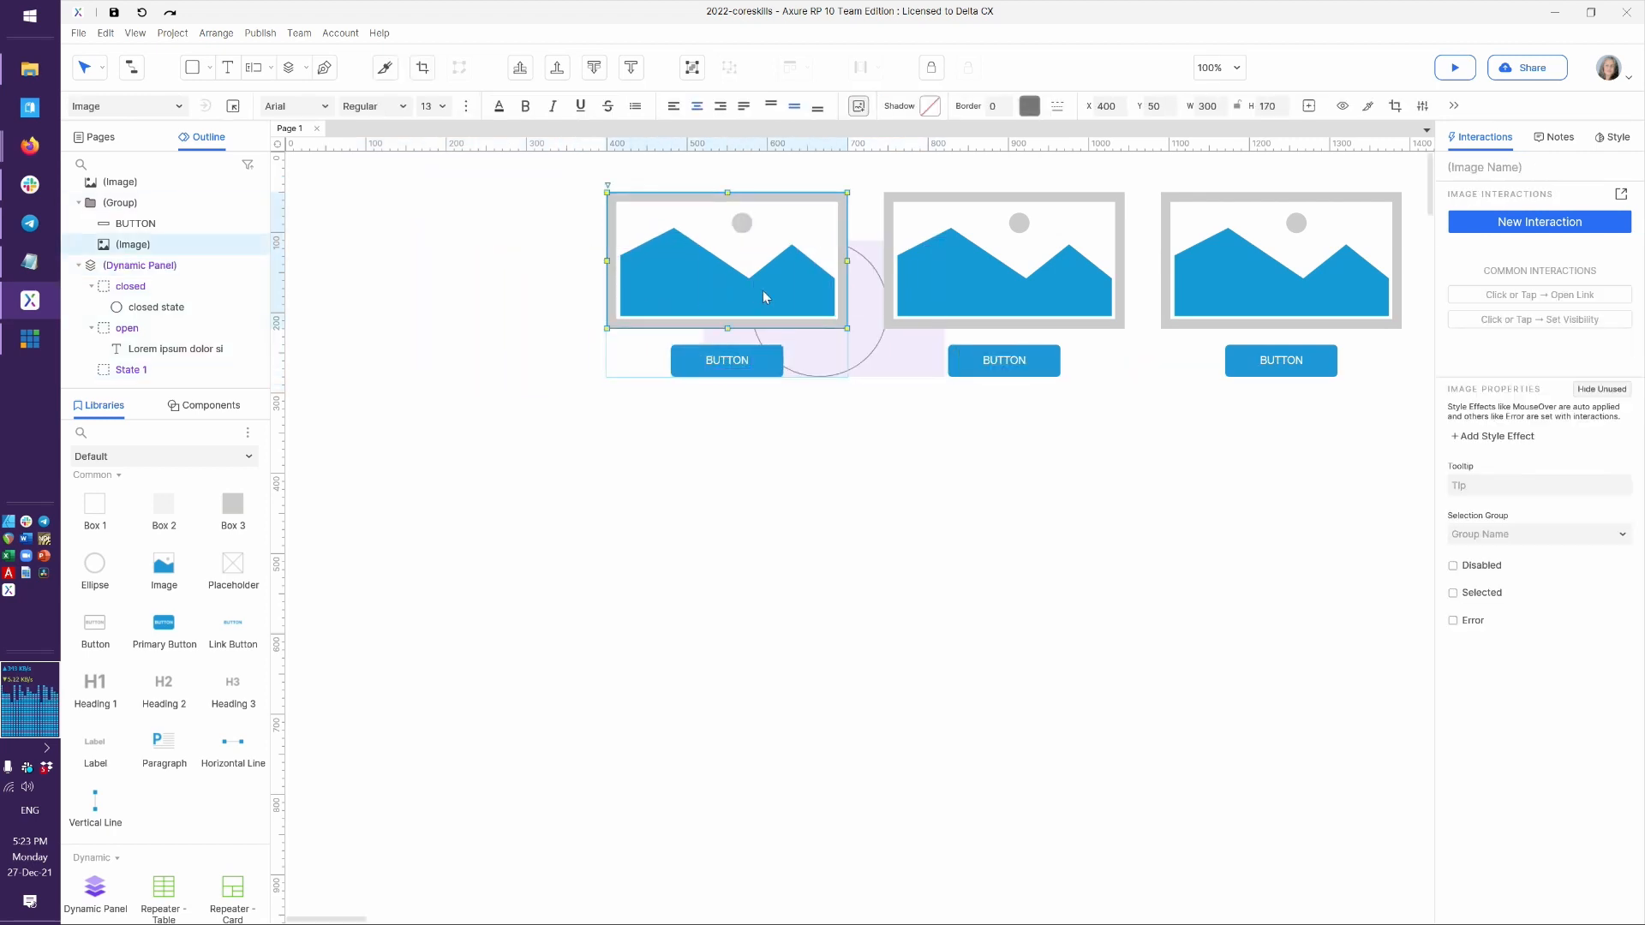
{"action": "left_click", "coordinate": [884, 352]}
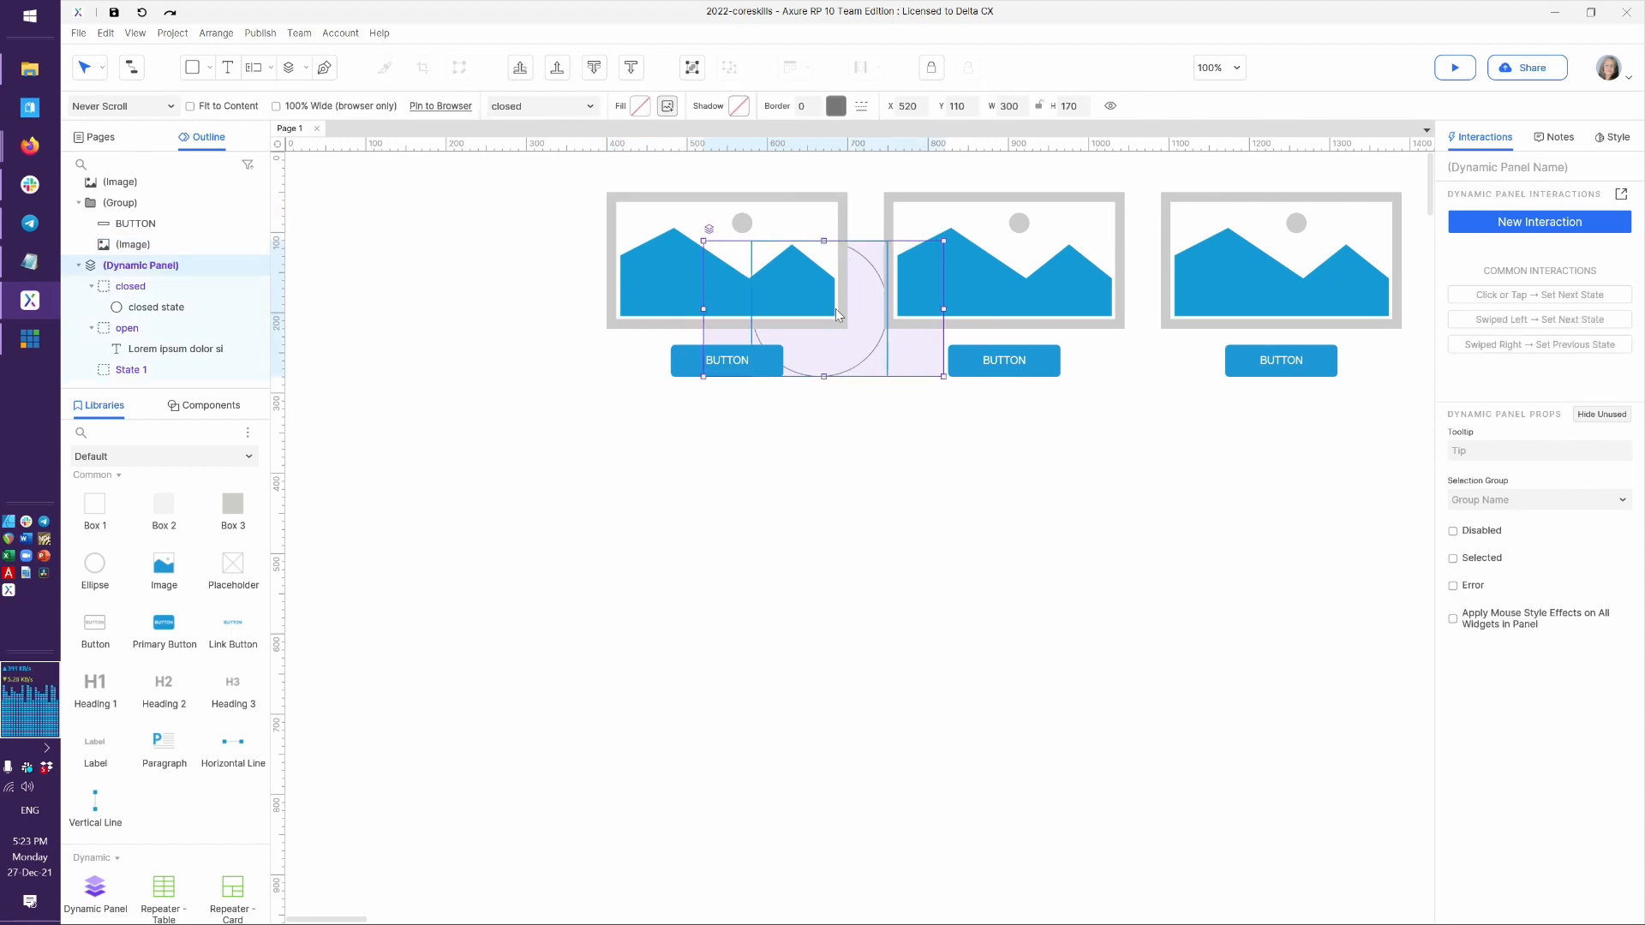
{"action": "left_click", "coordinate": [708, 230]}
{"action": "left_click_drag", "start_coordinate": [873, 369], "coordinate": [503, 495]}
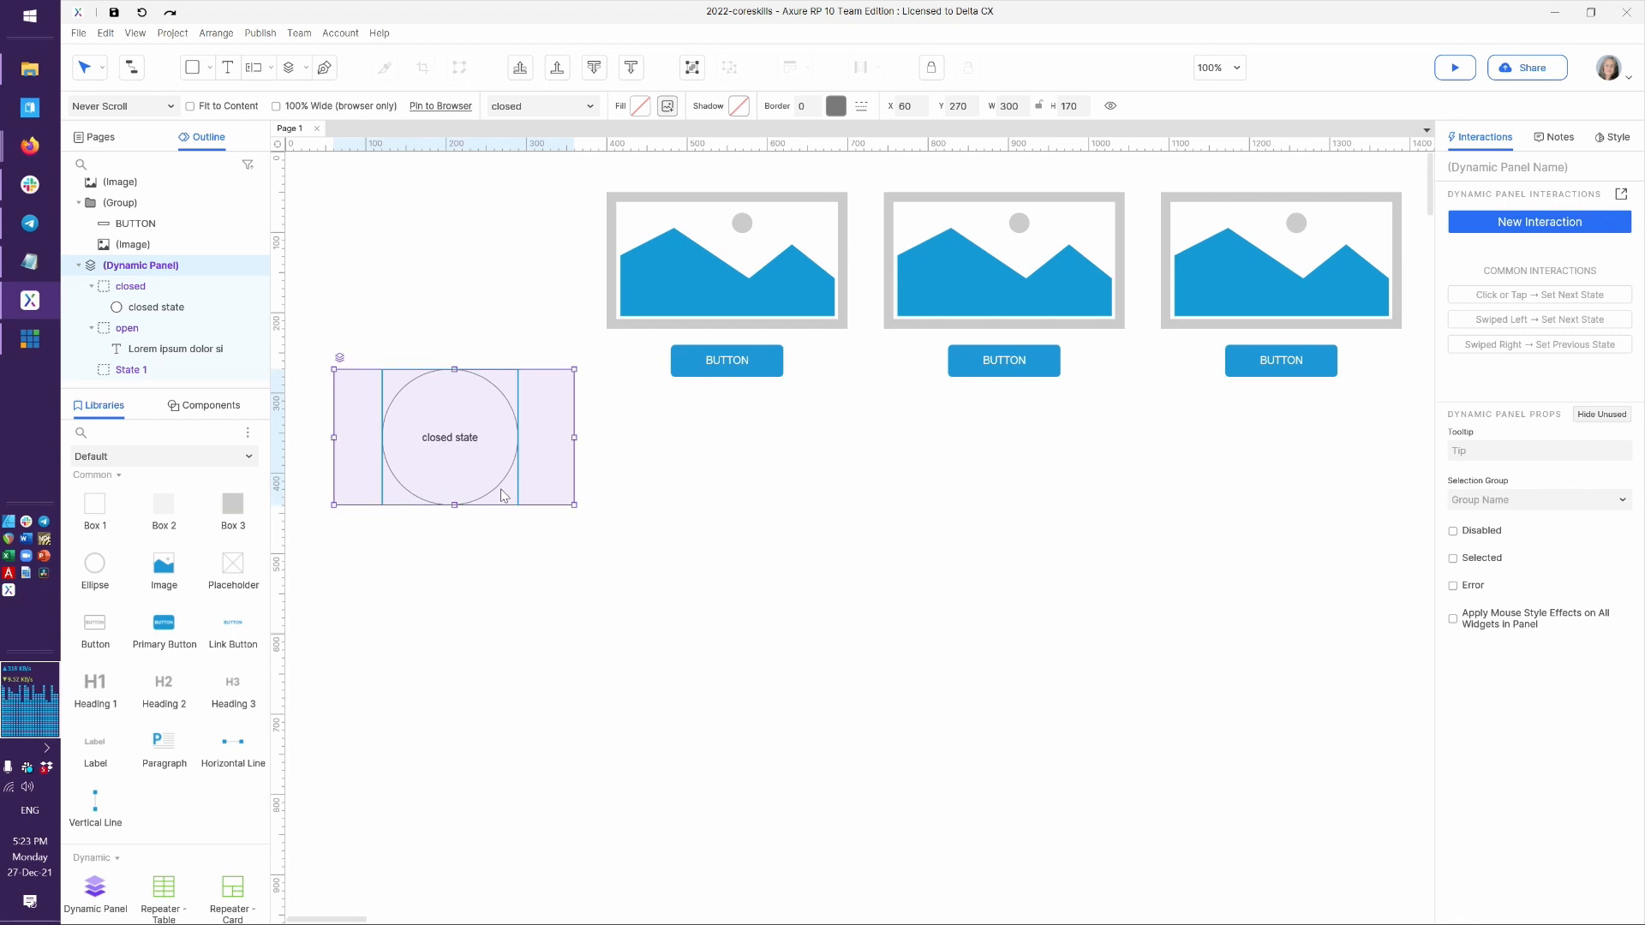
{"action": "left_click_drag", "start_coordinate": [467, 467], "coordinate": [800, 332]}
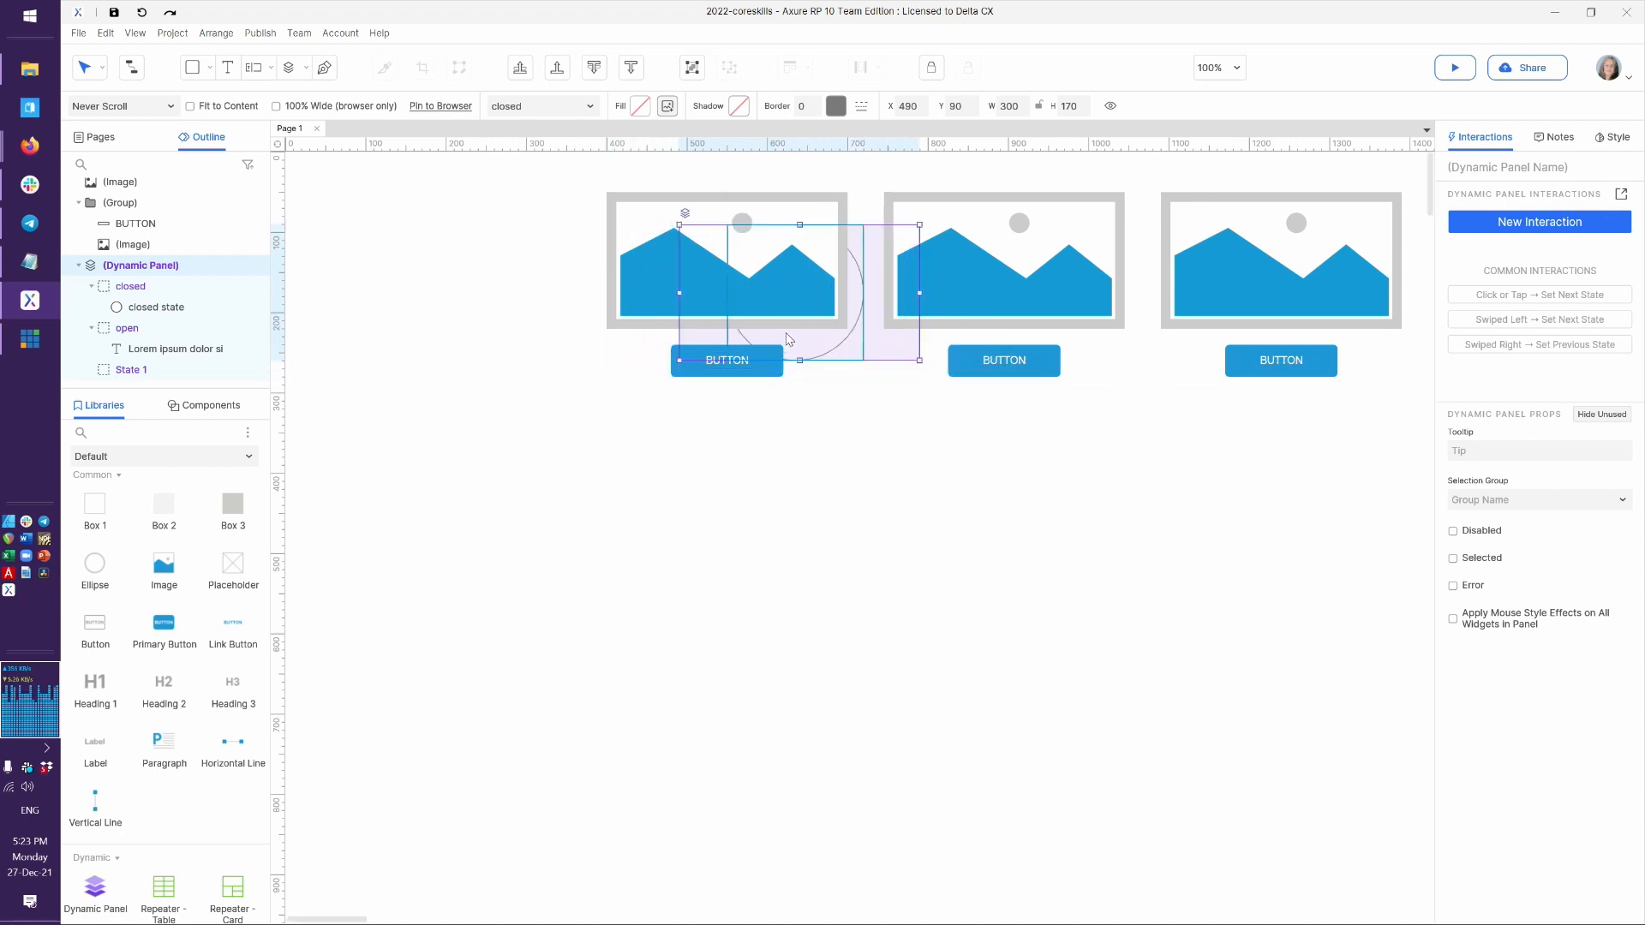
Bring the dynamic panel in front of all other widgets and place it exactly over the leftmost image at X 400, Y 50
{"action": "left_click_drag", "start_coordinate": [138, 265], "coordinate": [104, 205]}
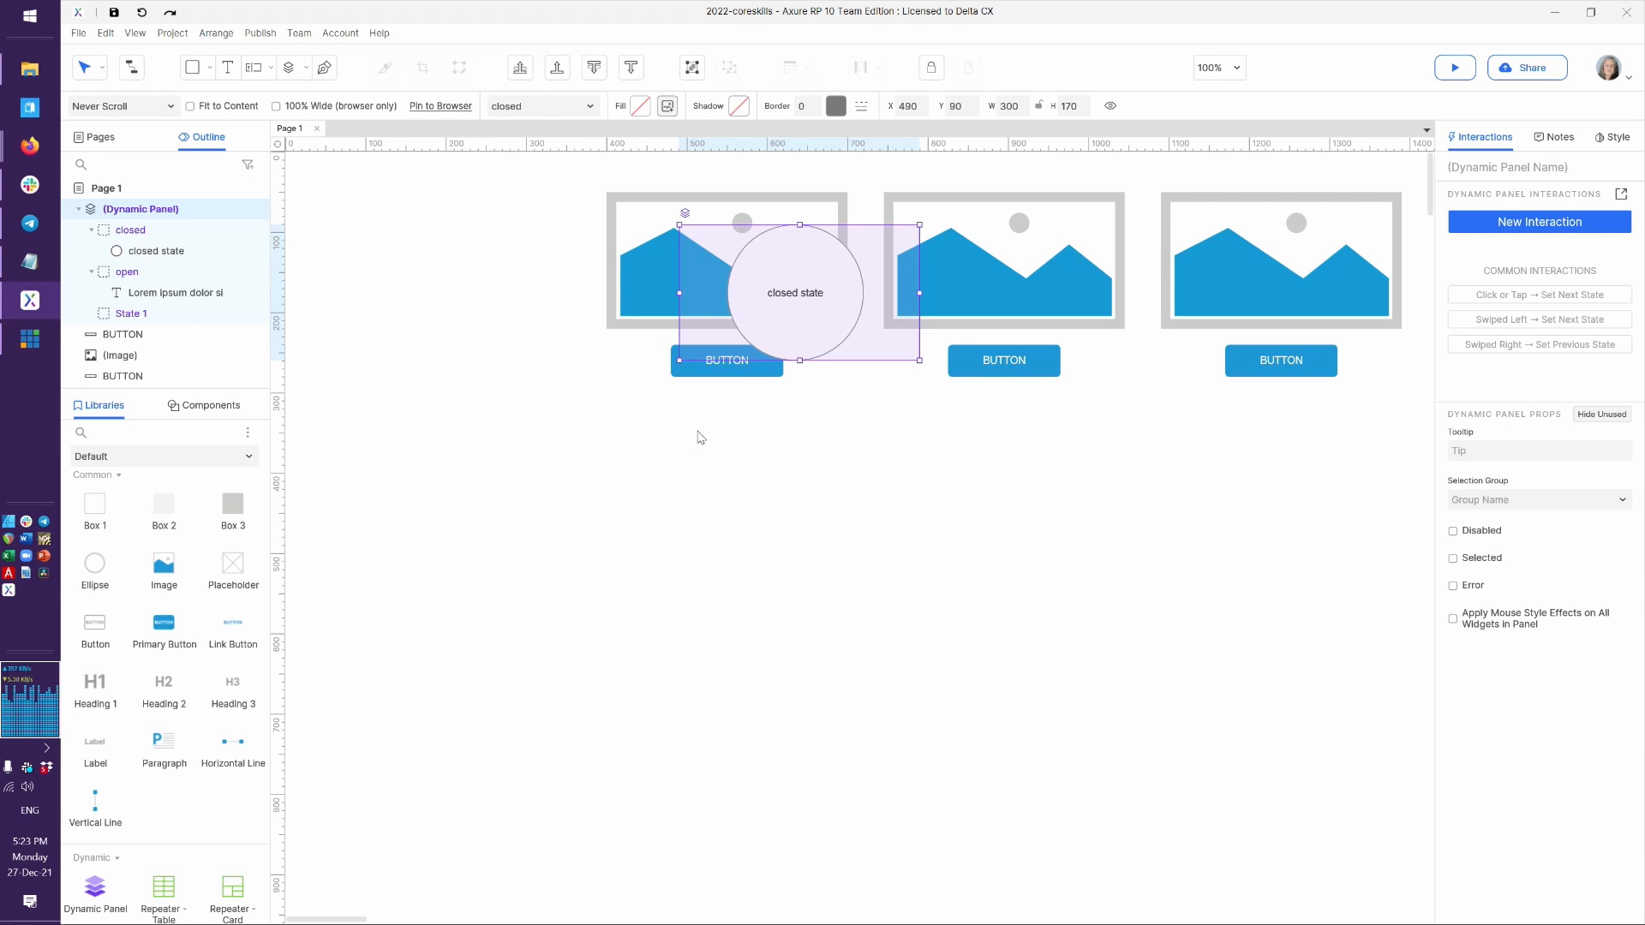
{"action": "left_click_drag", "start_coordinate": [790, 294], "coordinate": [715, 261]}
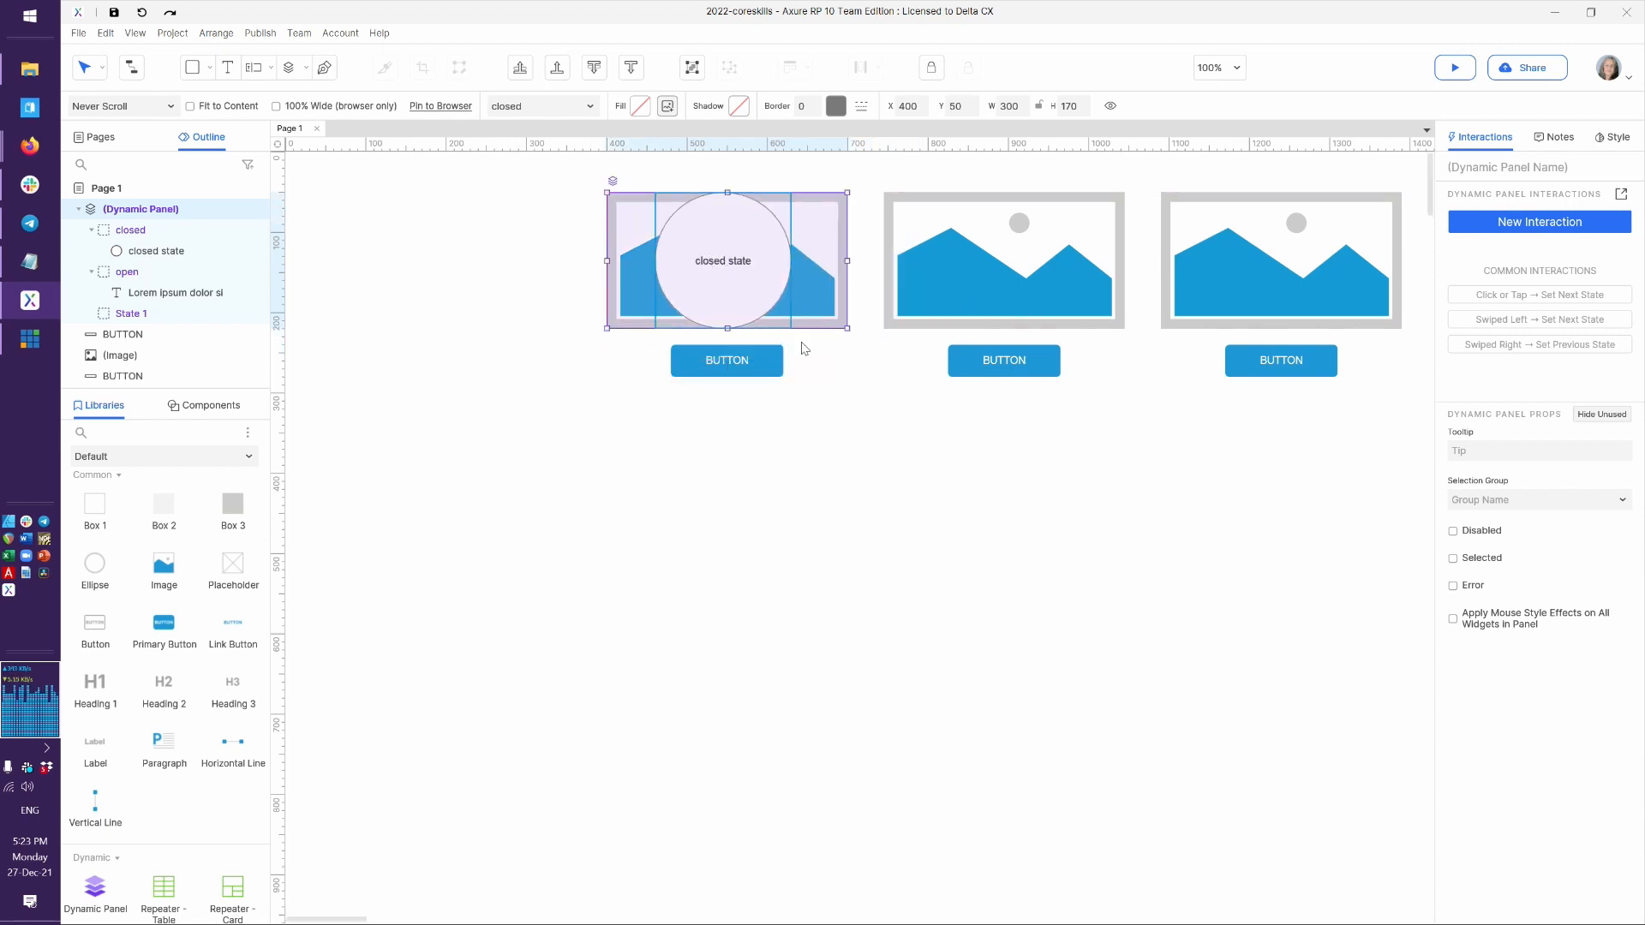
Select the group beneath the dynamic panel, and open and leave the panel's closed state to compare access to both
{"action": "mouse_move", "coordinate": [144, 258]}
{"action": "key", "text": "ctrl+g"}
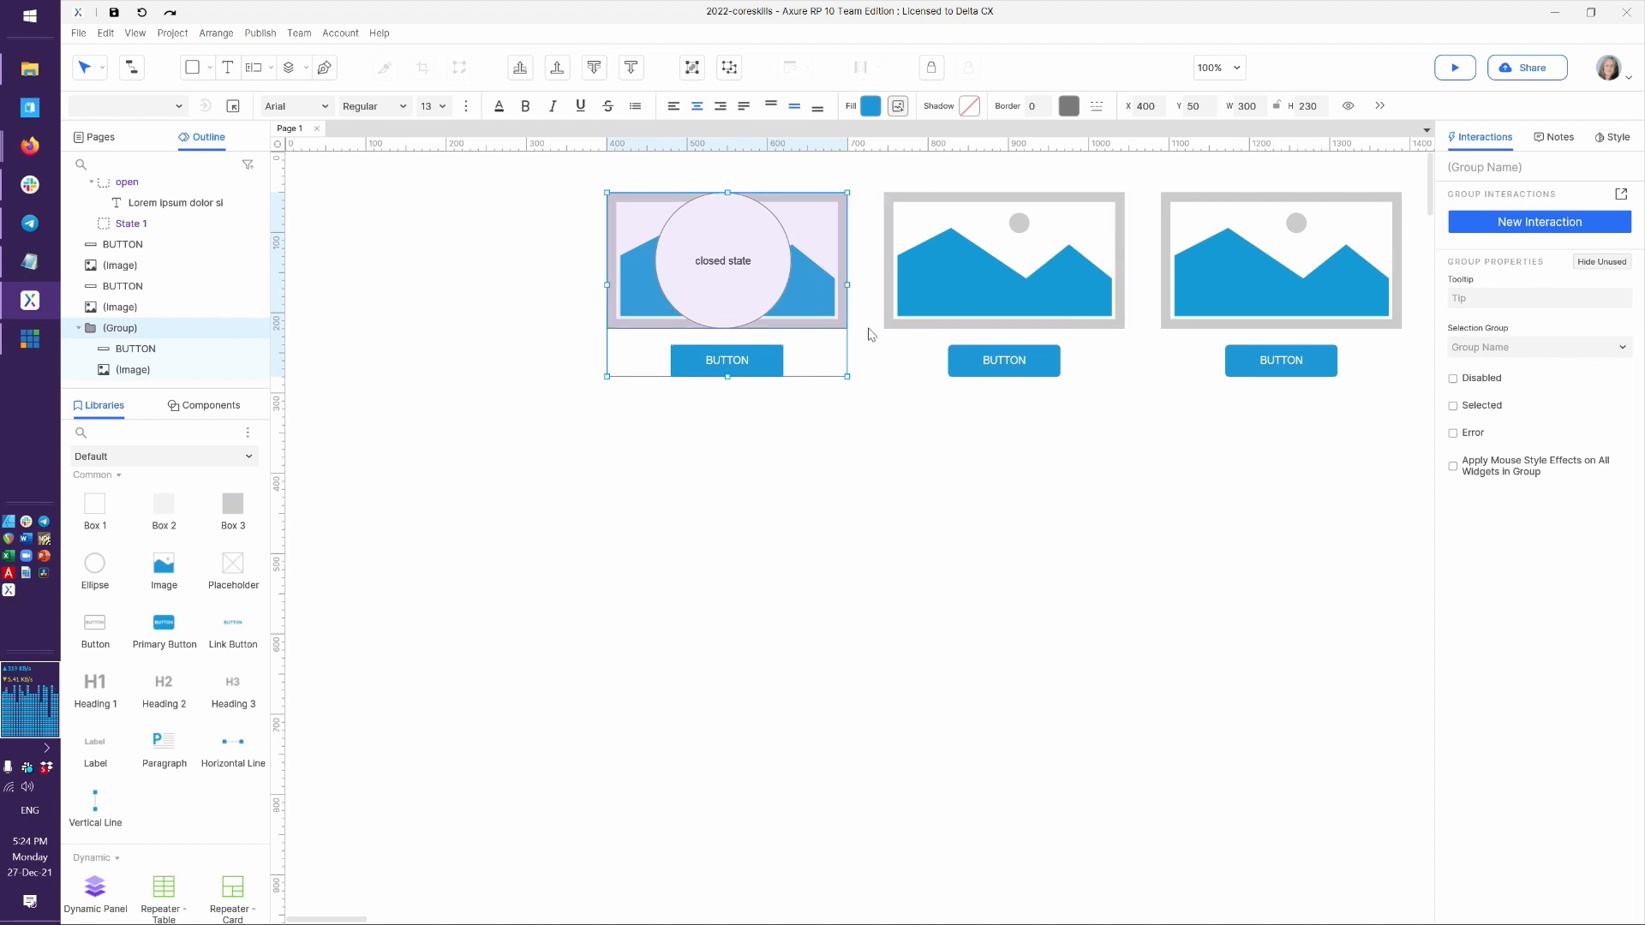
{"action": "left_click", "coordinate": [781, 435]}
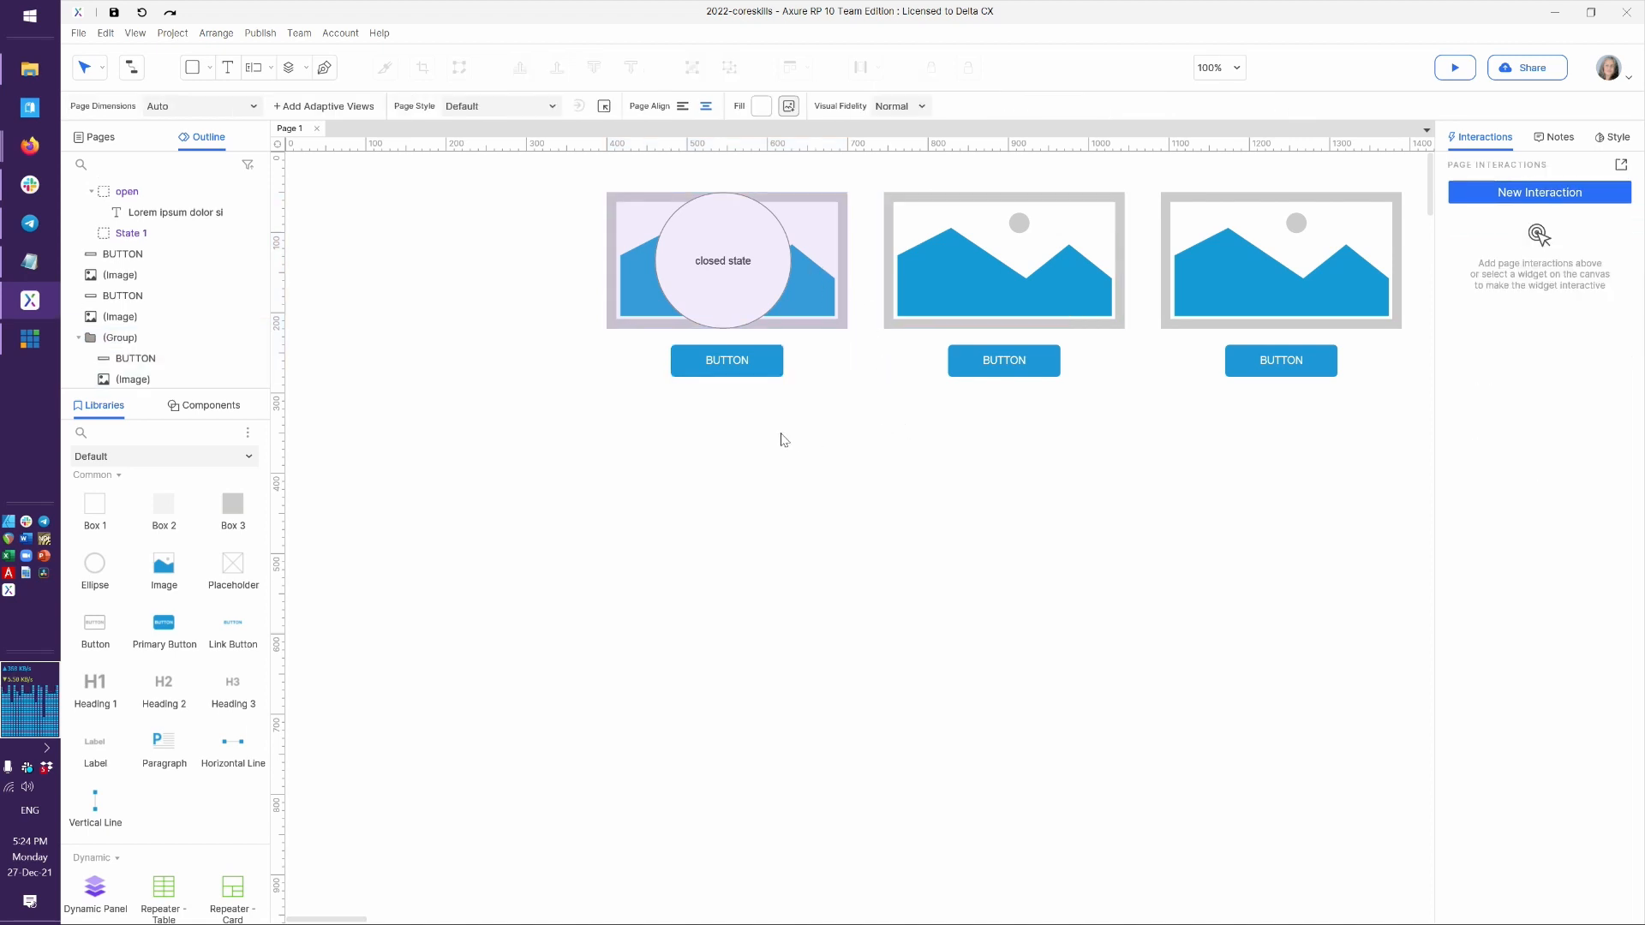
{"action": "double_click", "coordinate": [790, 260]}
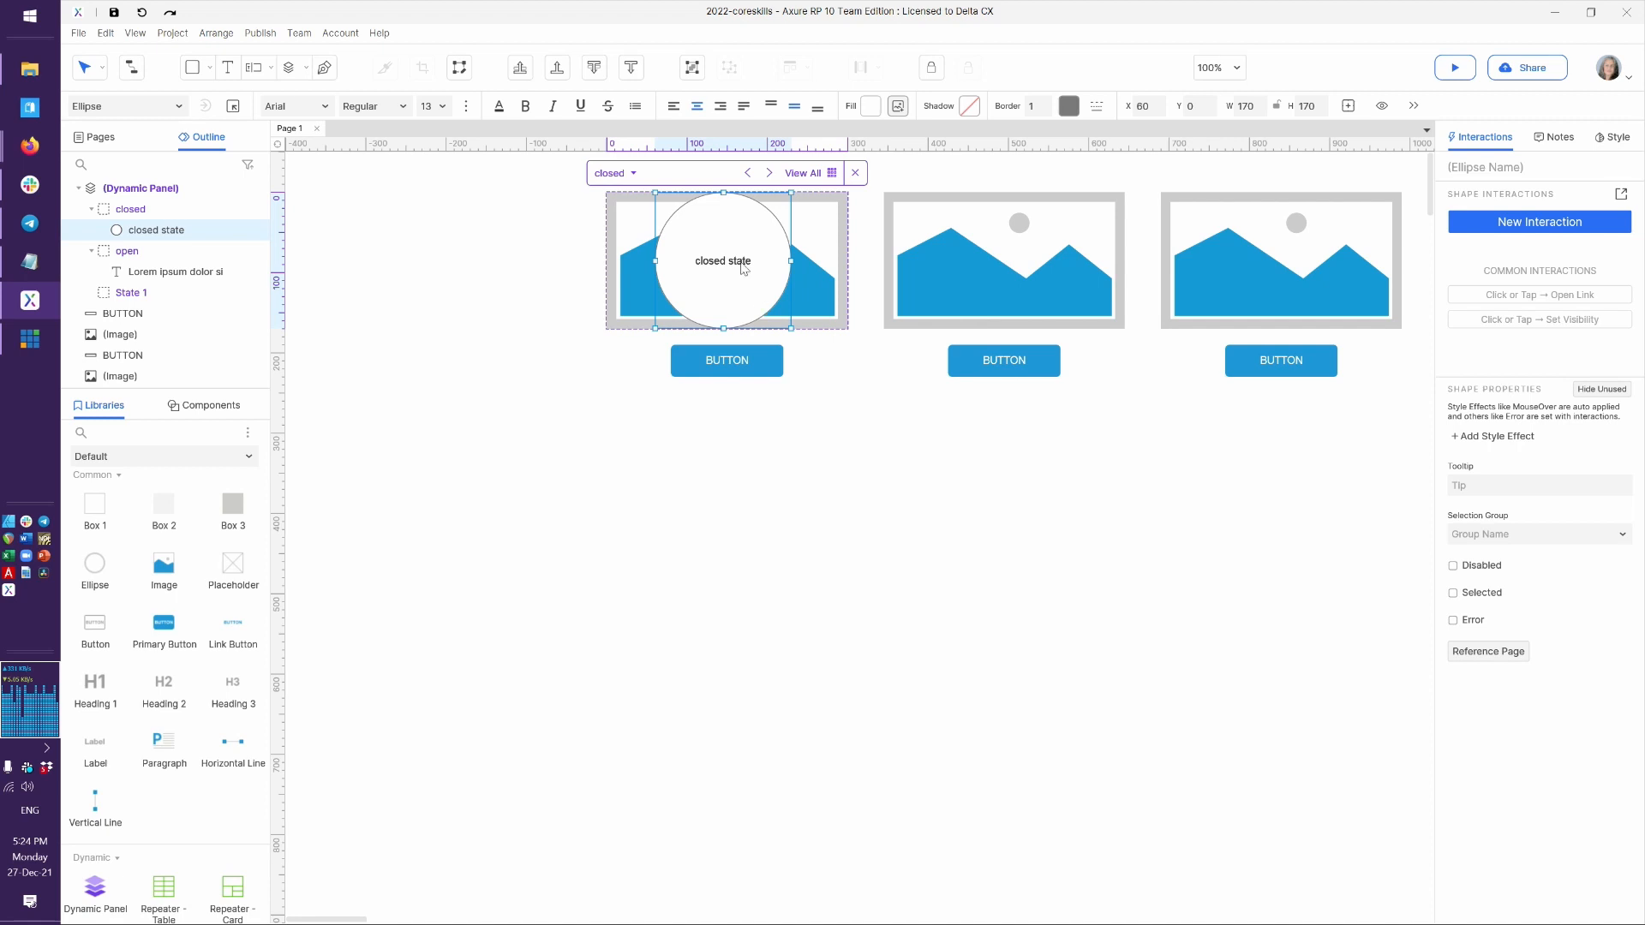
{"action": "left_click", "coordinate": [857, 175]}
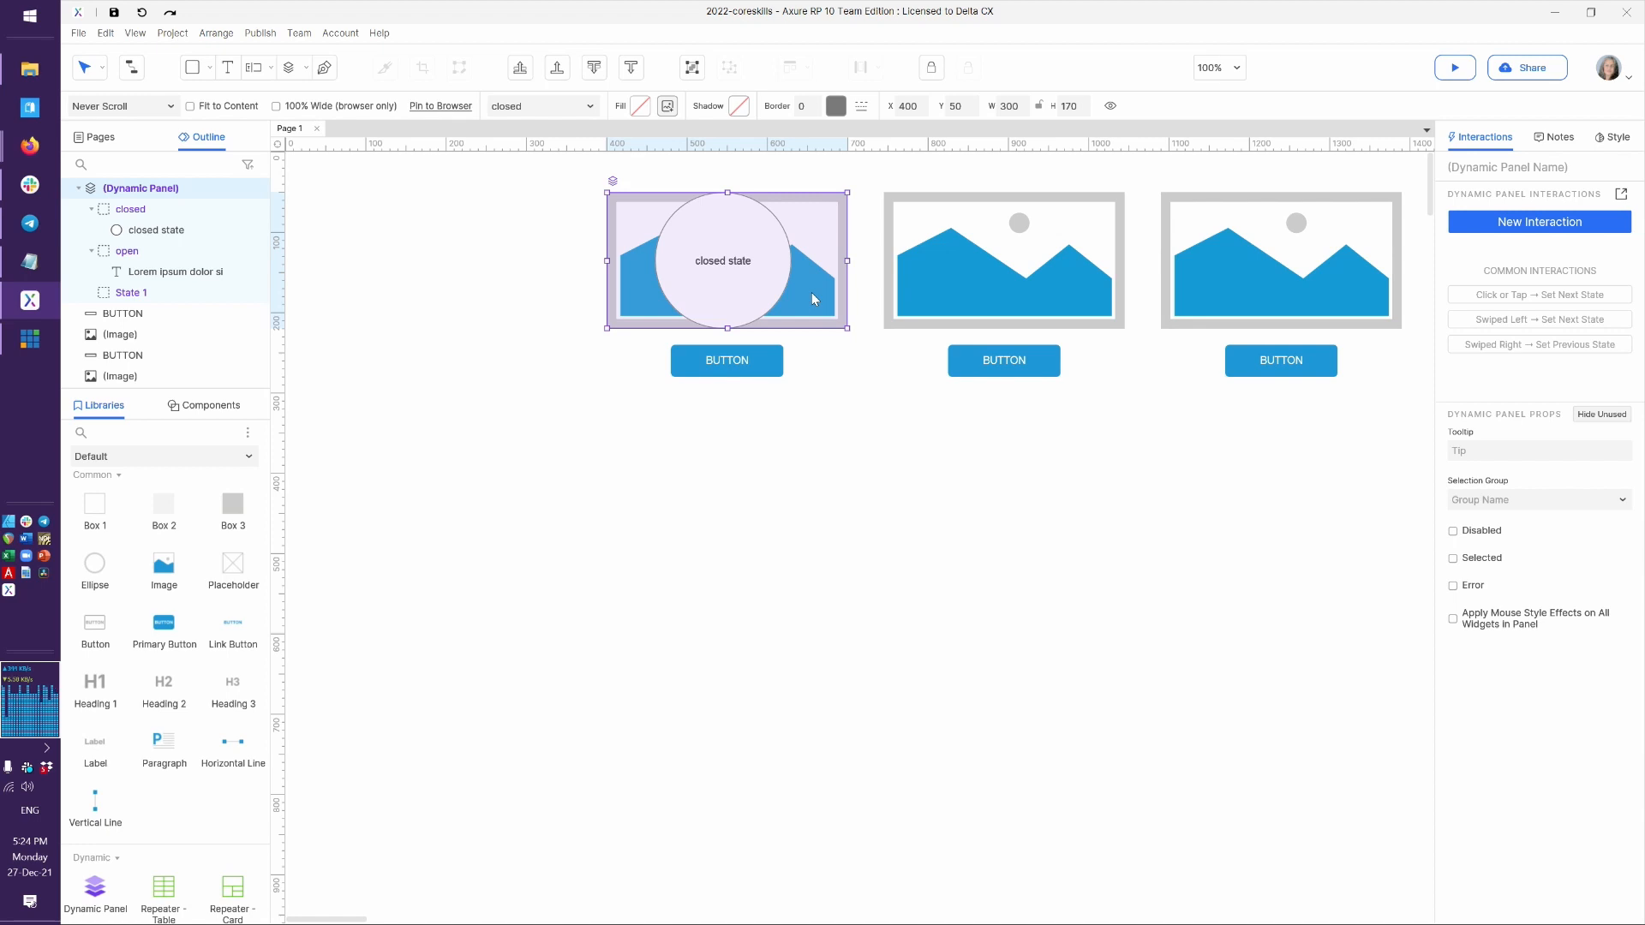
{"action": "key", "text": "ctrl+g"}
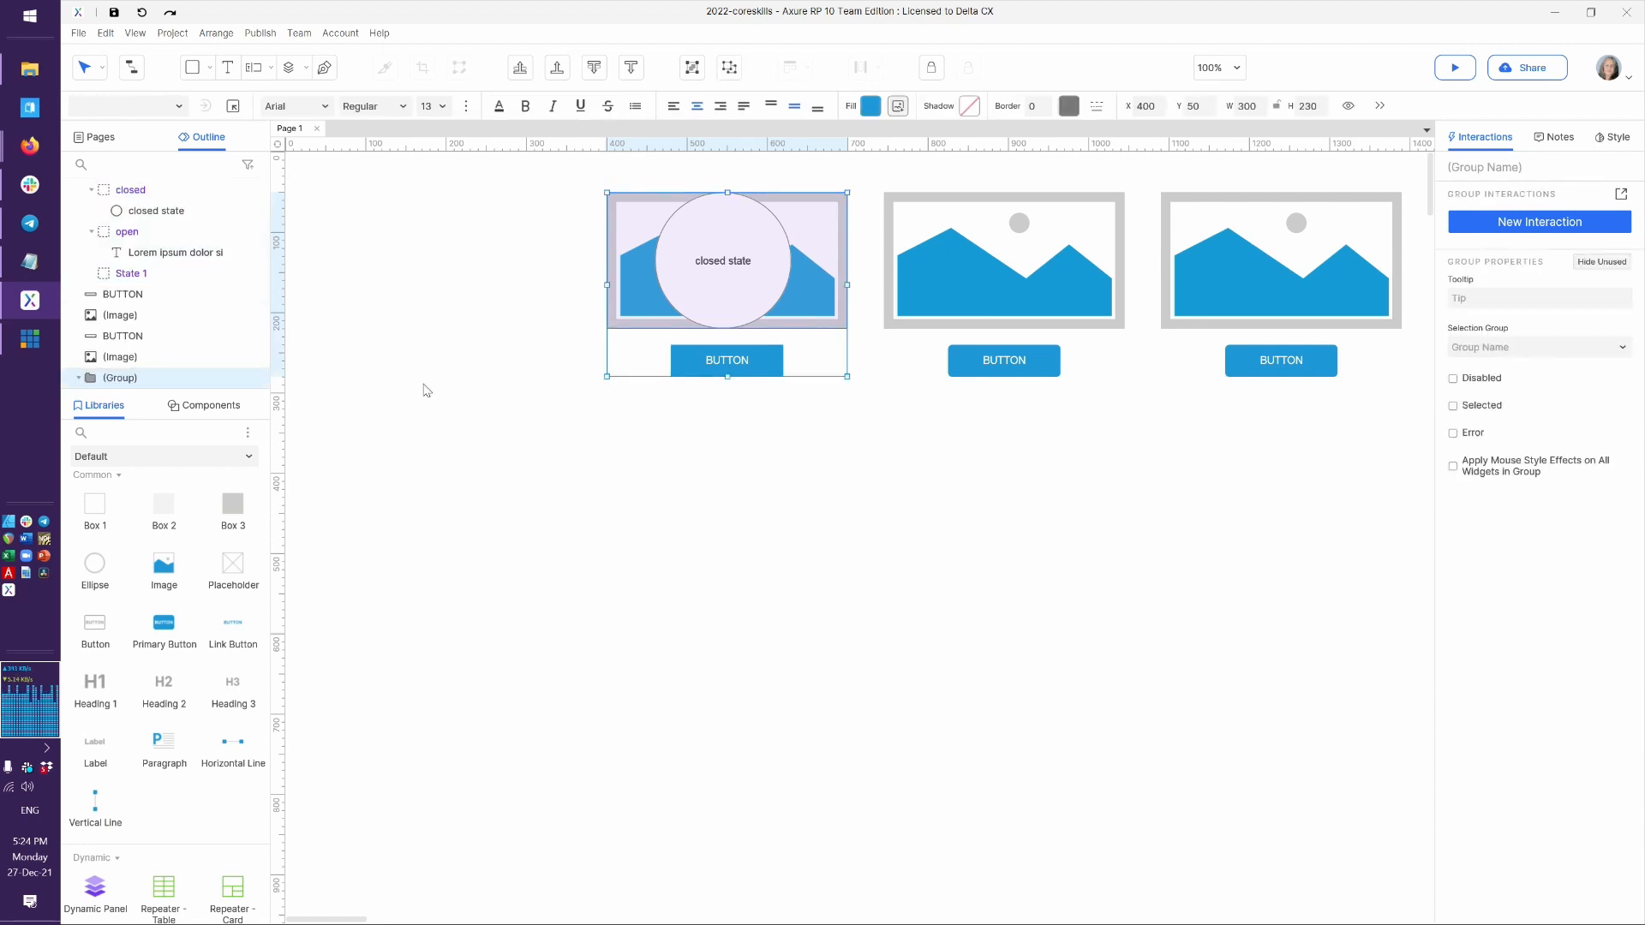
{"action": "mouse_move", "coordinate": [118, 379]}
{"action": "left_click", "coordinate": [881, 415]}
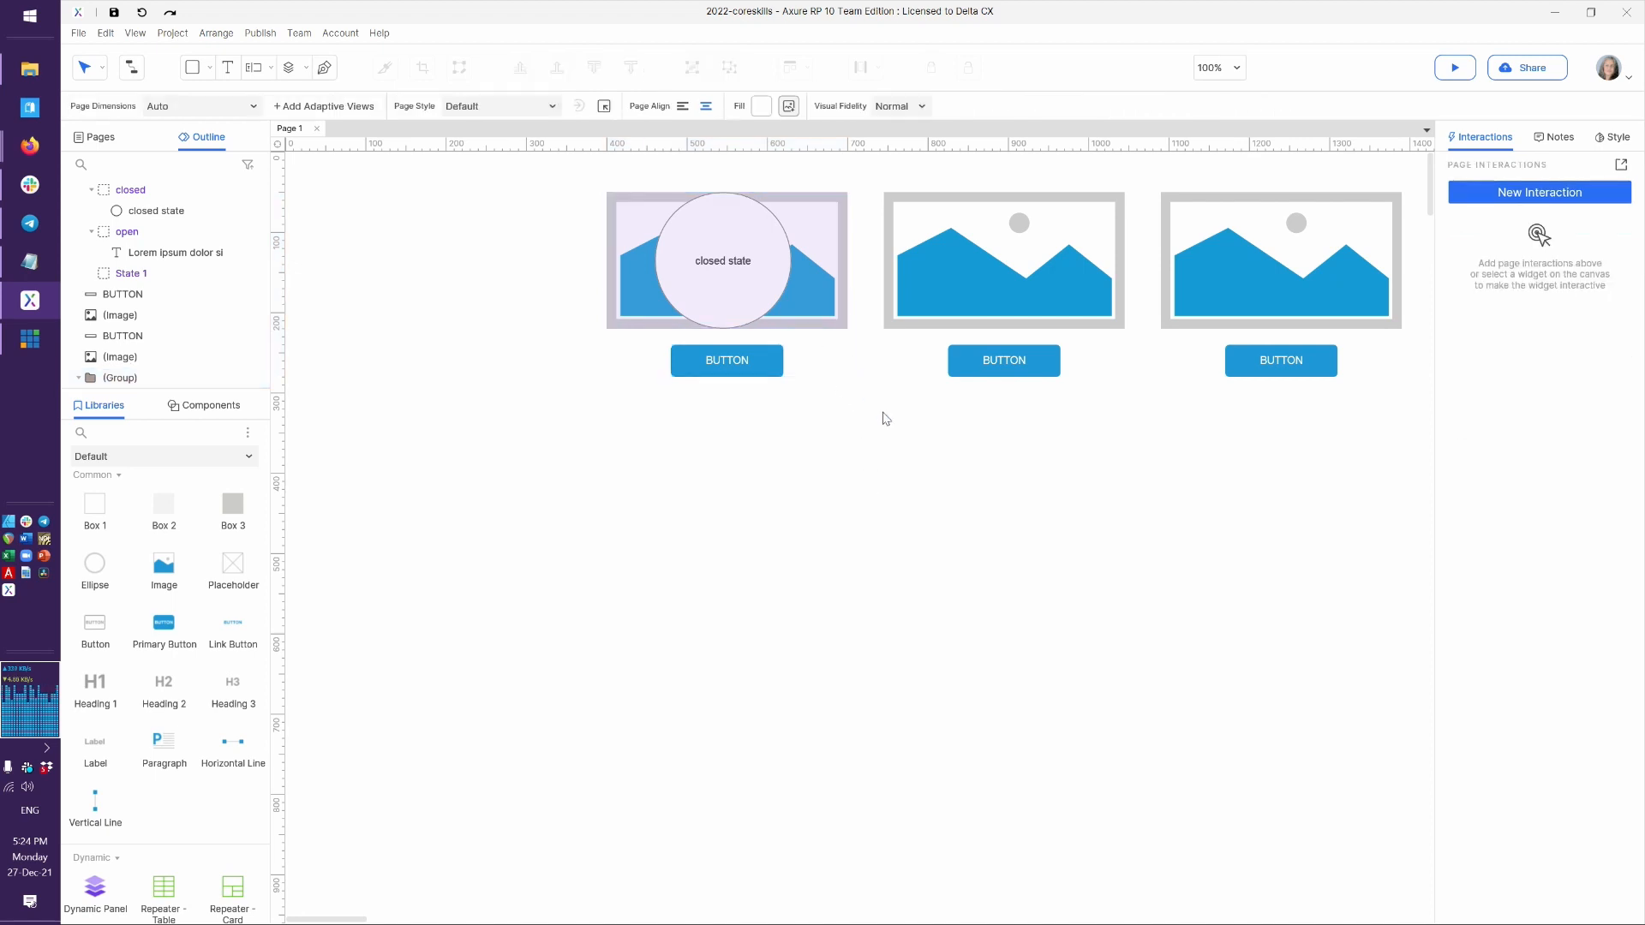
Compare selecting the dynamic panel with selecting the grouped image beneath it, and reopen the panel's closed state for editing
{"action": "left_click", "coordinate": [742, 300]}
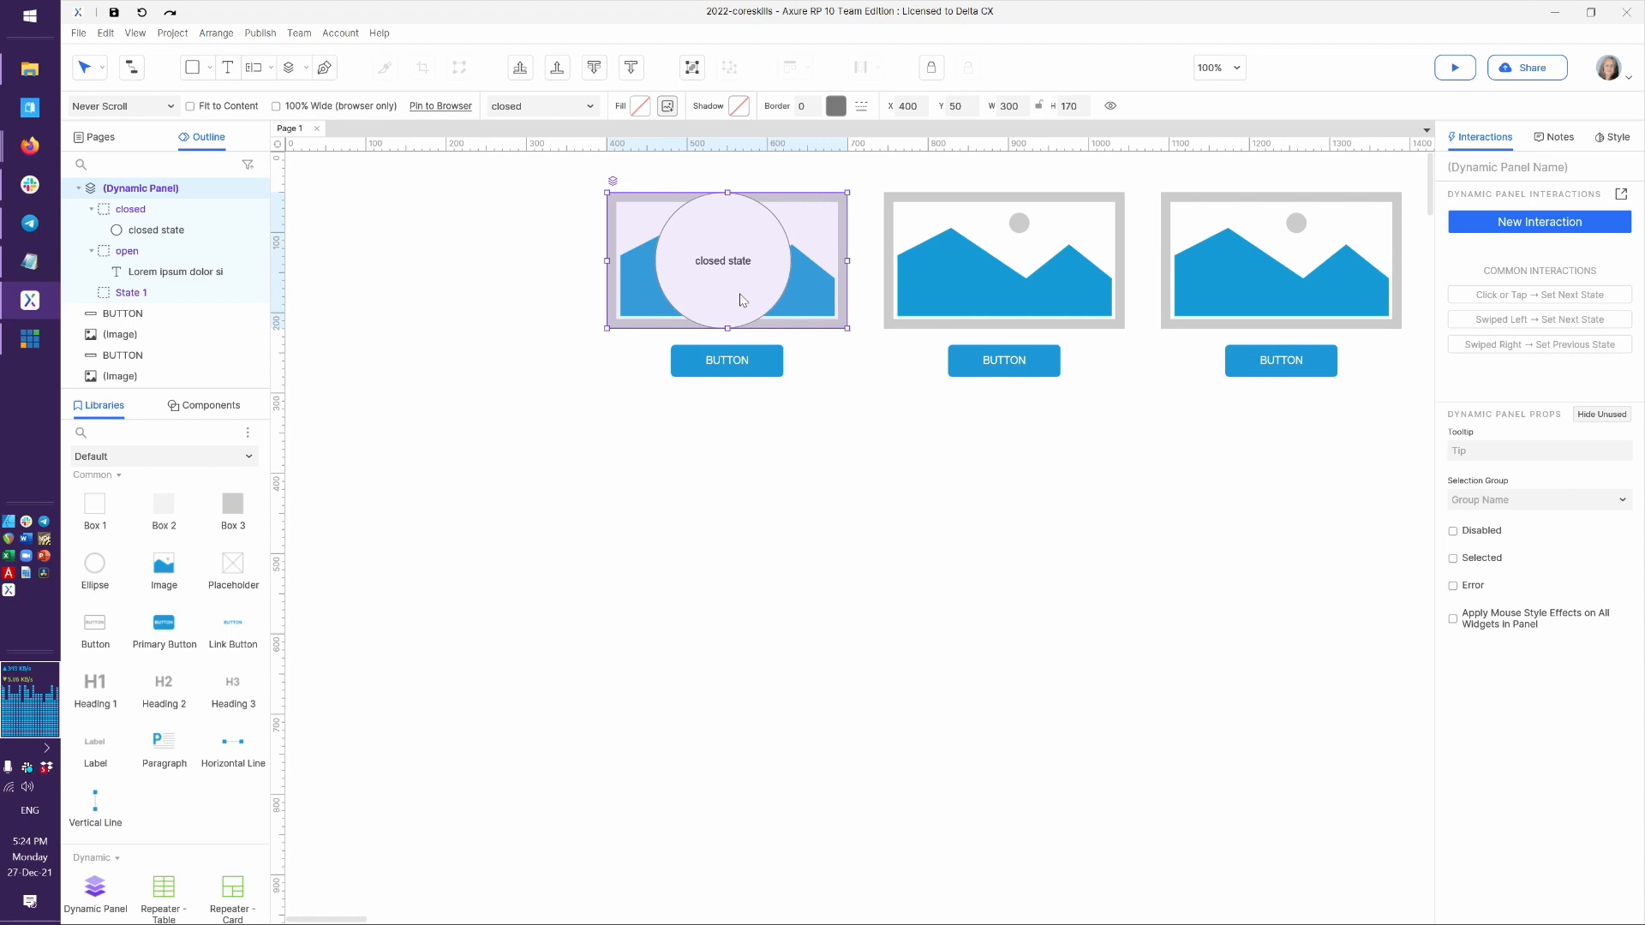
{"action": "left_click", "coordinate": [640, 238]}
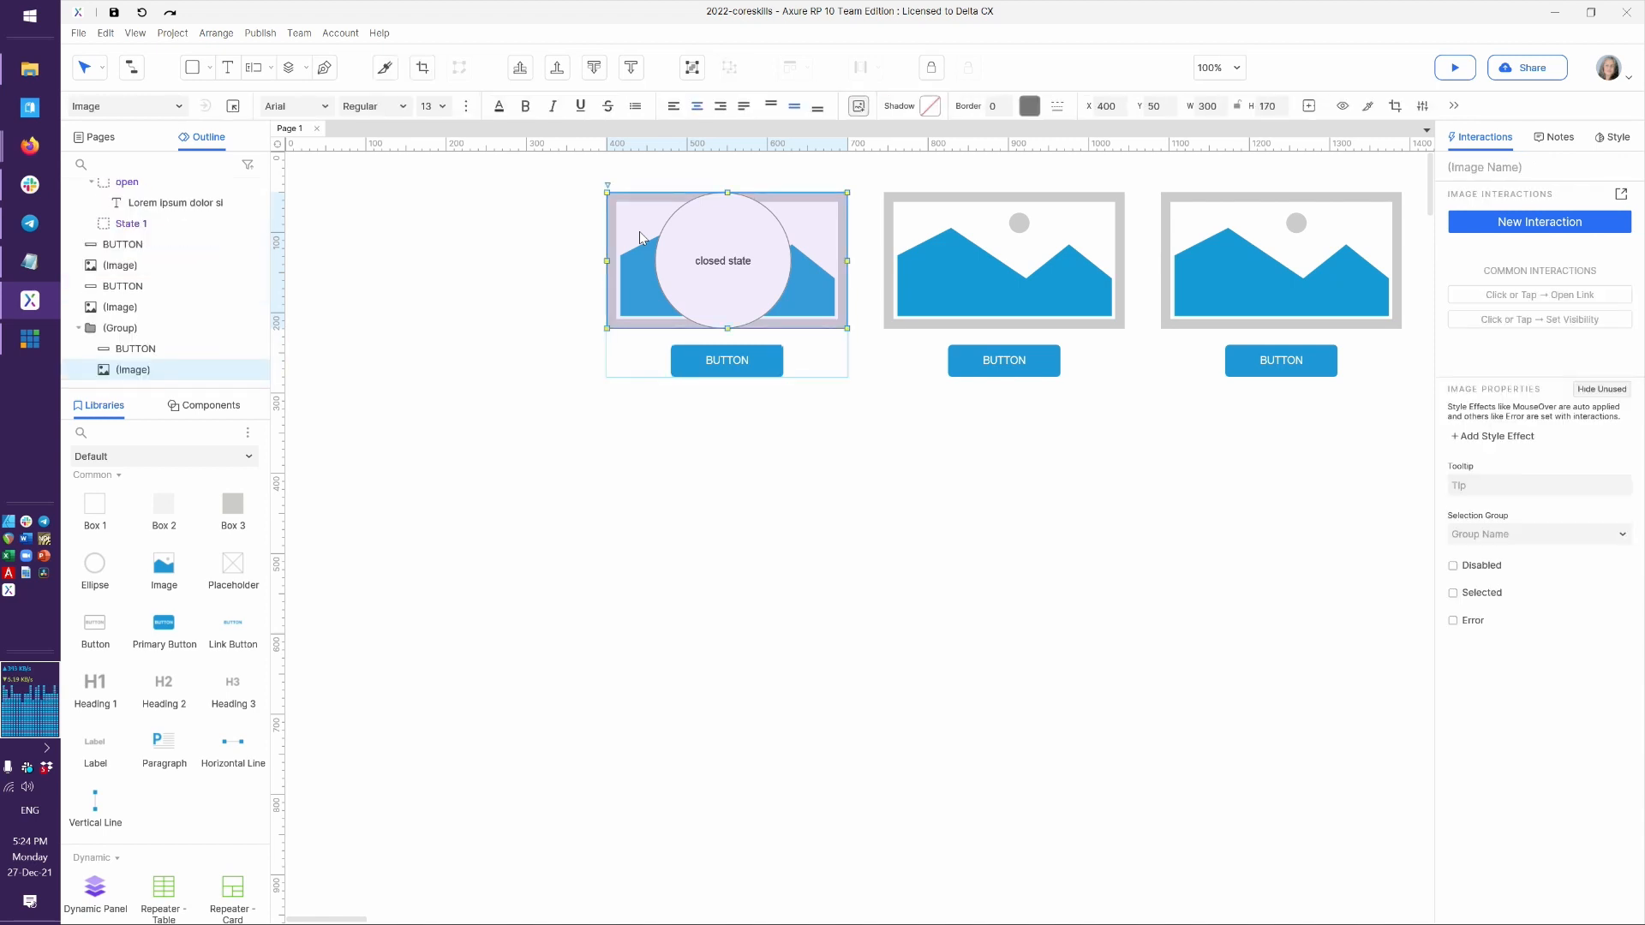
{"action": "left_click", "coordinate": [640, 237]}
{"action": "double_click", "coordinate": [705, 248]}
{"action": "double_click", "coordinate": [705, 248]}
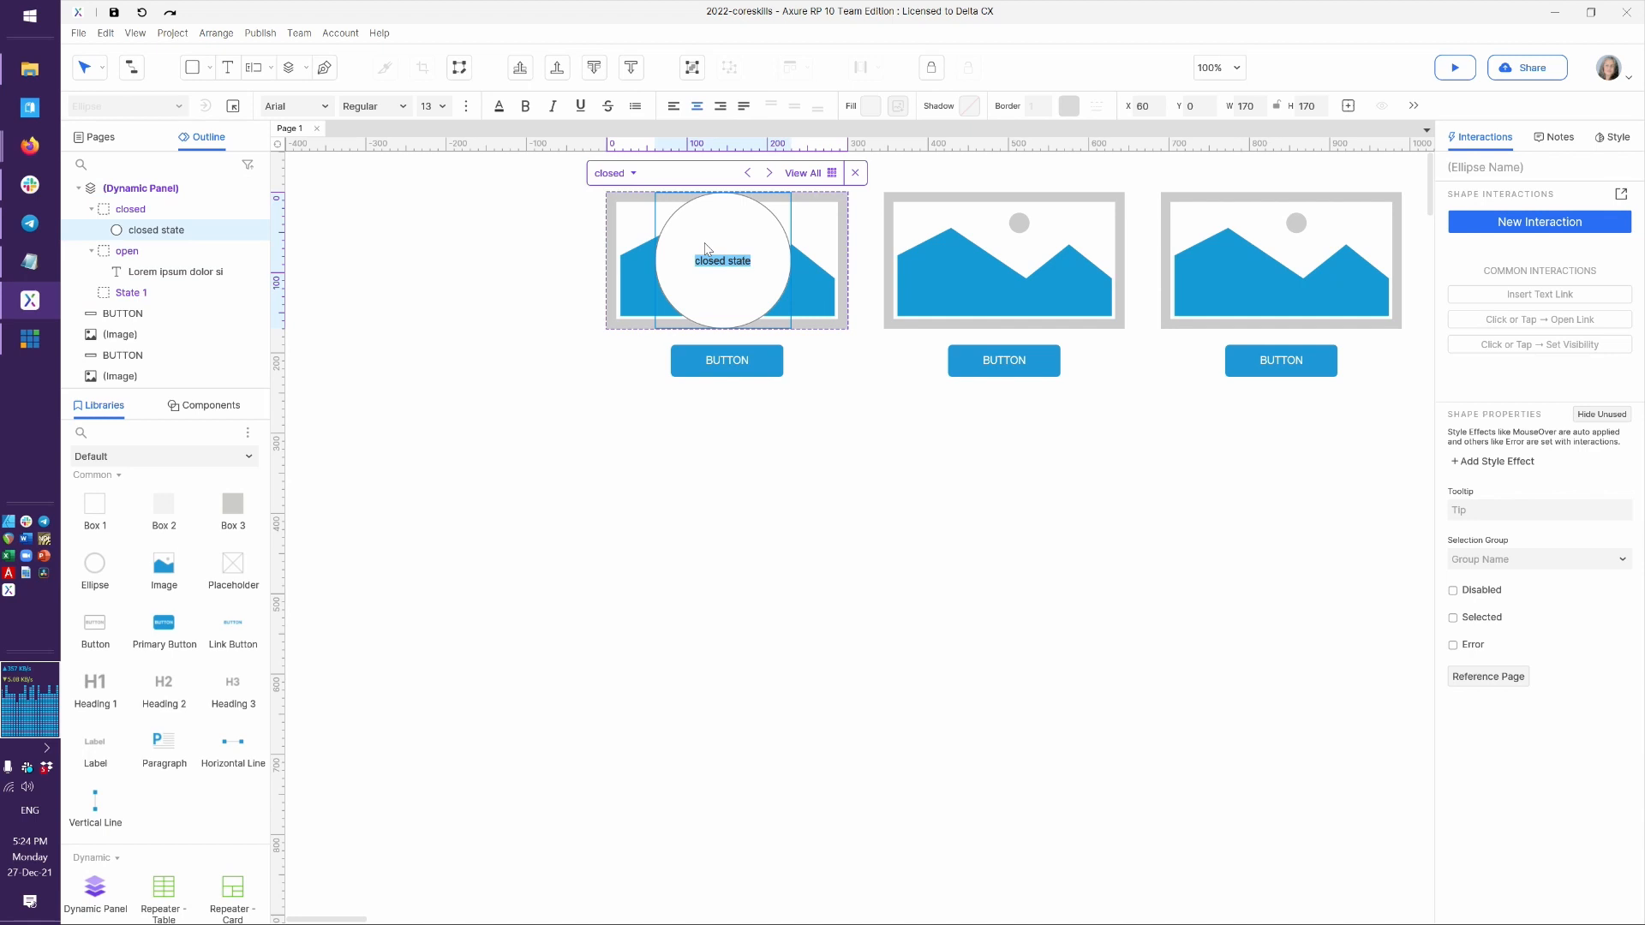
{"action": "left_click", "coordinate": [851, 413]}
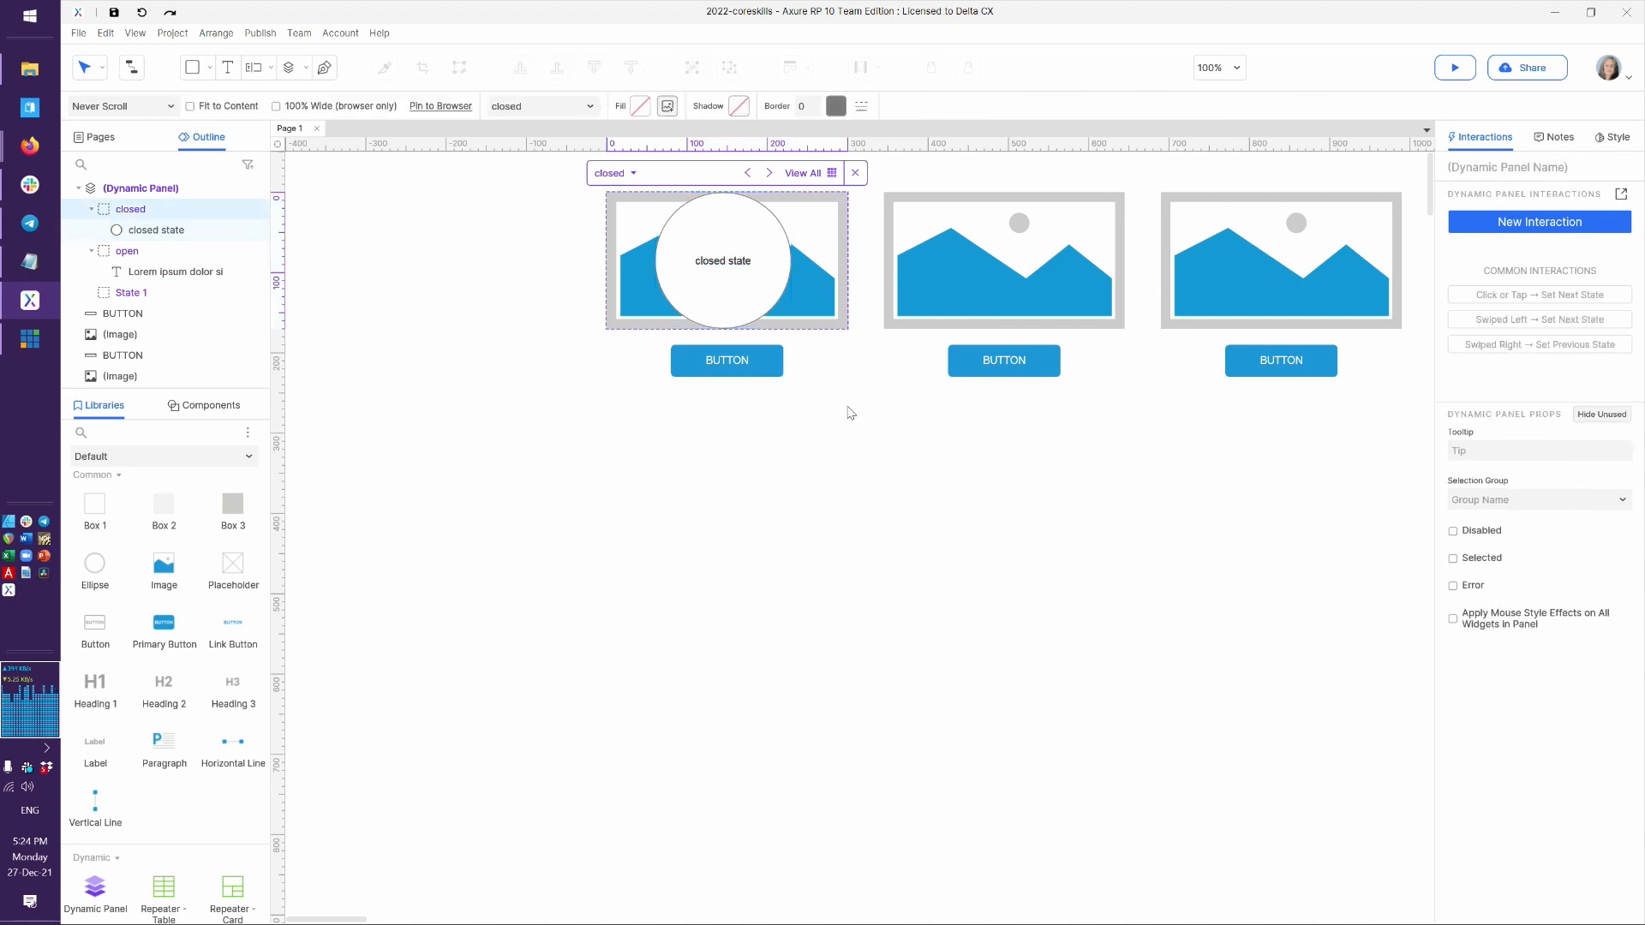